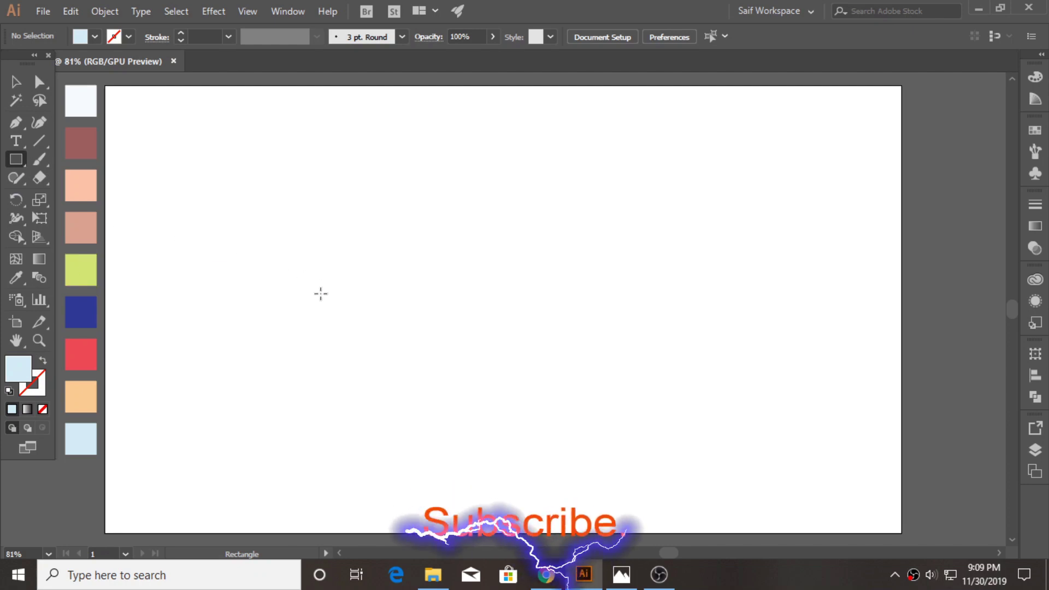
# - Draw a large rectangle for the arch's main block and fill it peach
pyautogui.moveTo(248, 255)
pyautogui.mouseDown()
pyautogui.moveTo(481, 423)
pyautogui.moveTo(473, 442)
pyautogui.mouseUp()
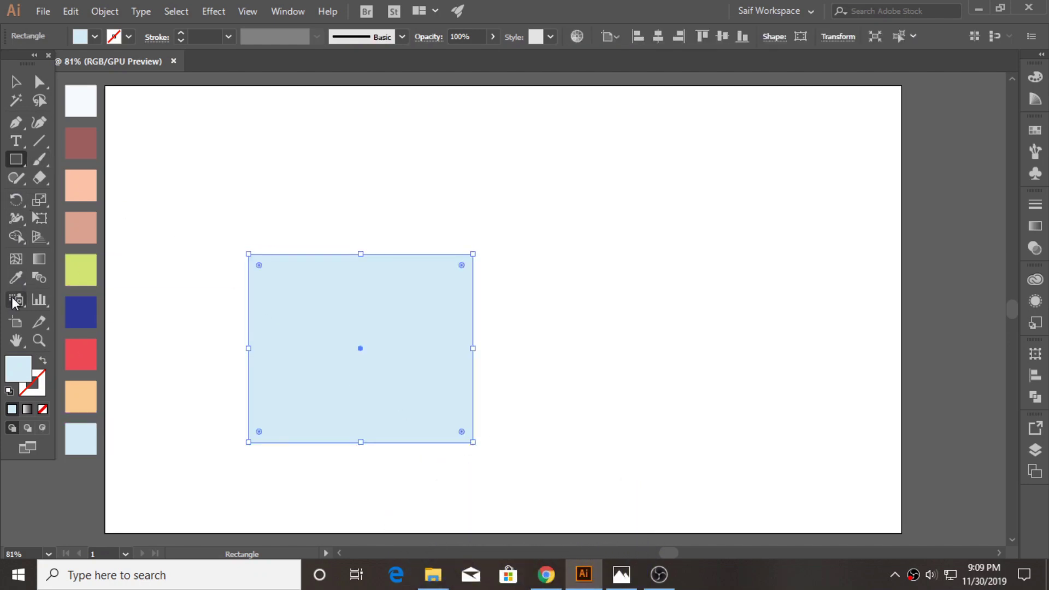
pyautogui.click(81, 186)
pyautogui.click(15, 81)
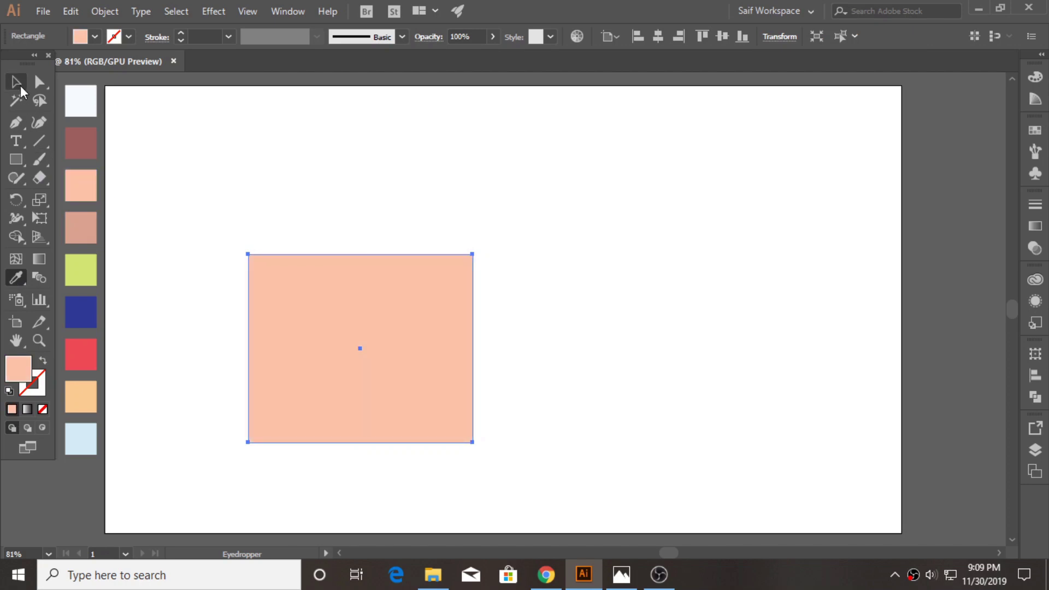
pyautogui.click(301, 215)
# - Make a narrower copy of the rectangle and round its two top corners into an arch
pyautogui.moveTo(330, 311); pyautogui.dragTo(399, 358)
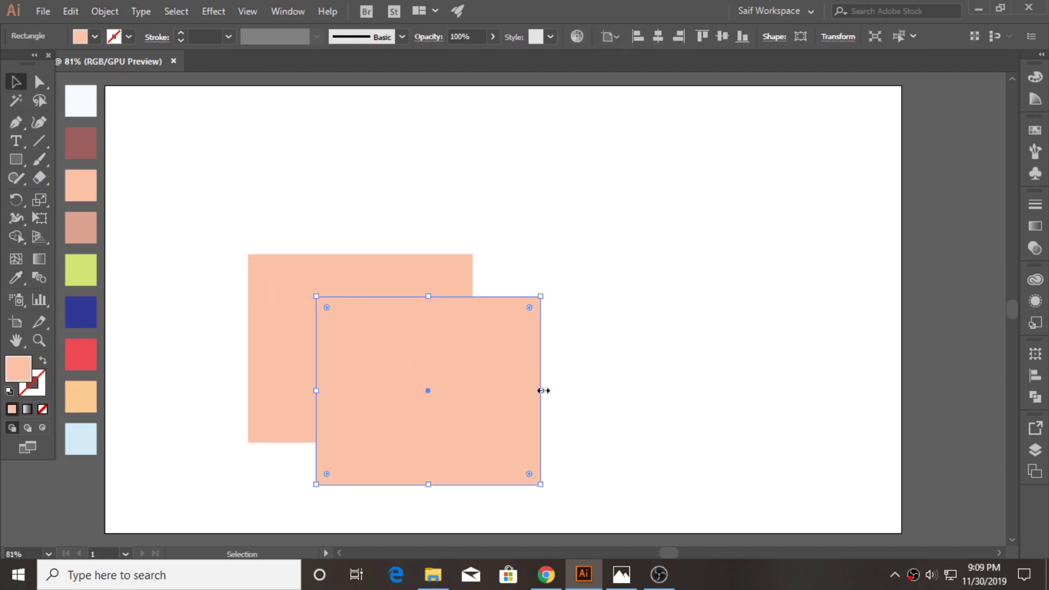
pyautogui.moveTo(543, 390); pyautogui.dragTo(428, 391)
pyautogui.moveTo(407, 462); pyautogui.dragTo(394, 458)
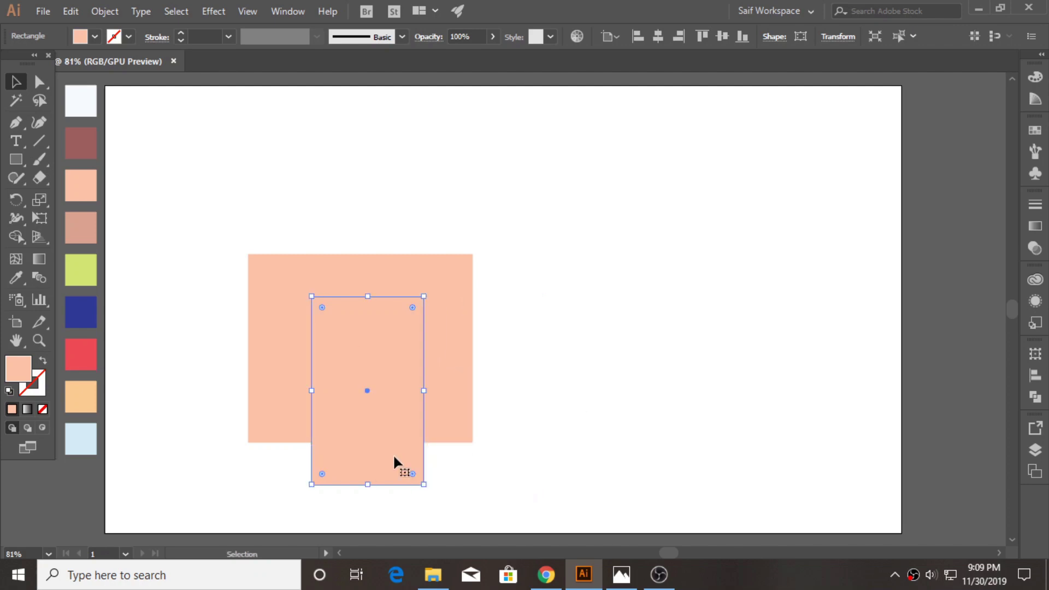
pyautogui.press('a')
pyautogui.click(310, 296)
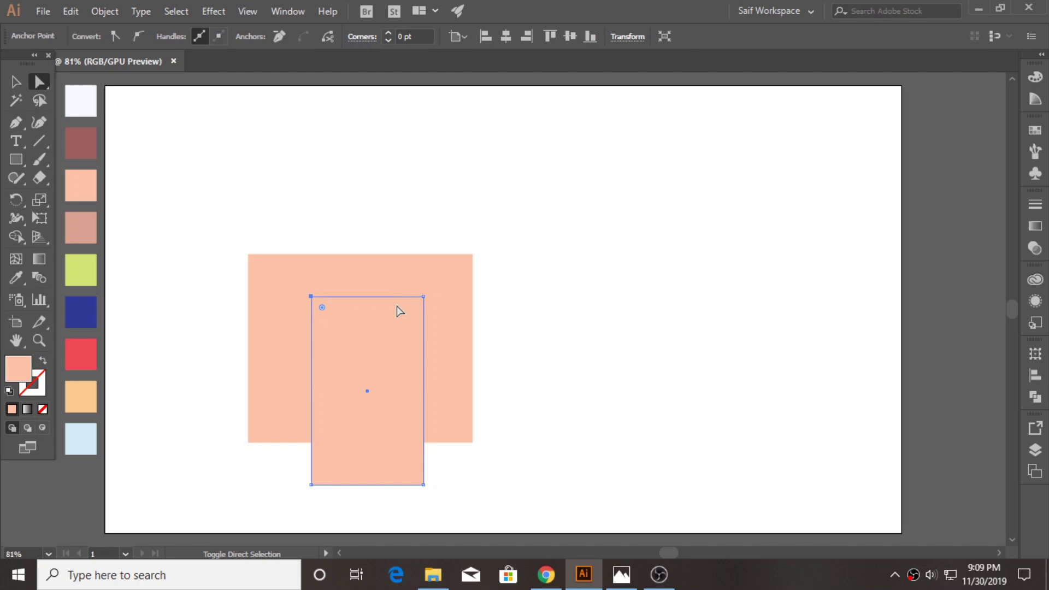
pyautogui.keyDown('shift'); pyautogui.click(423, 296); pyautogui.keyUp('shift')
pyautogui.moveTo(413, 307); pyautogui.dragTo(383, 397)
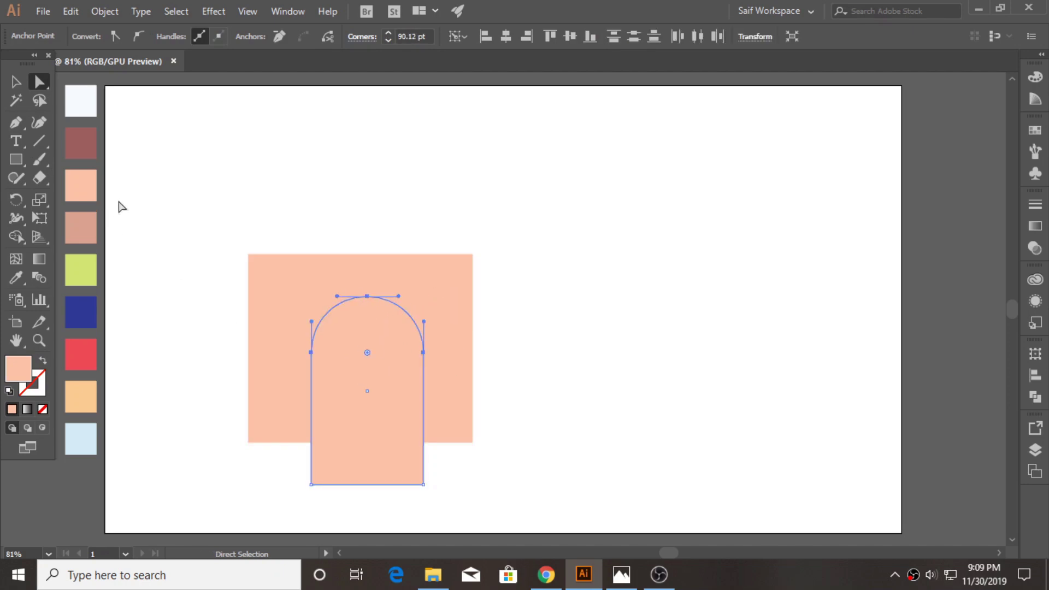
pyautogui.press('v')
pyautogui.moveTo(381, 342); pyautogui.dragTo(374, 335)
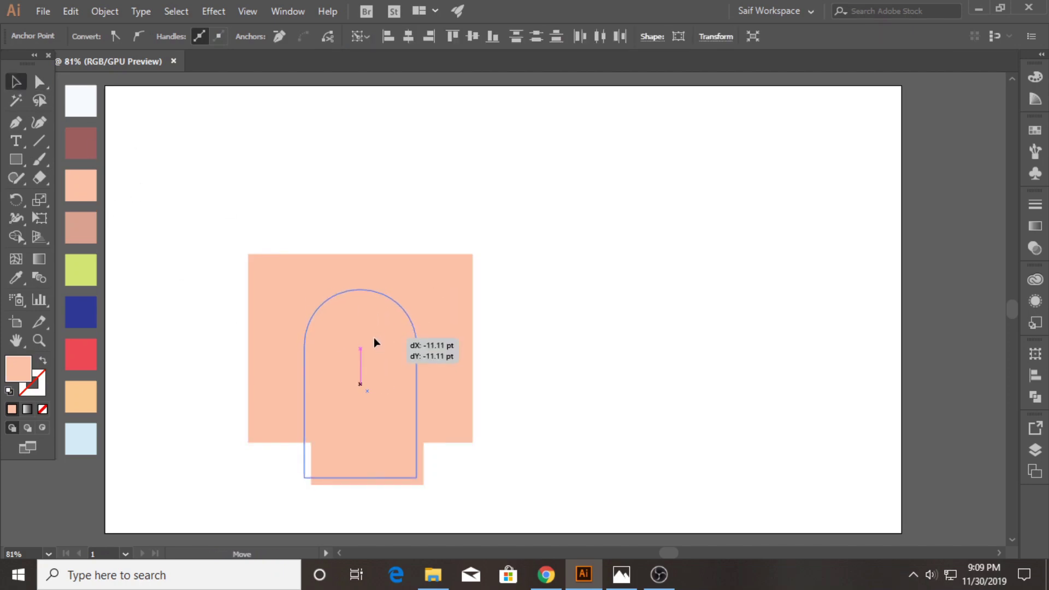
# - Top-align the arch and the peach rectangle relative to the selection
pyautogui.hotkey('ctrl', 'a')
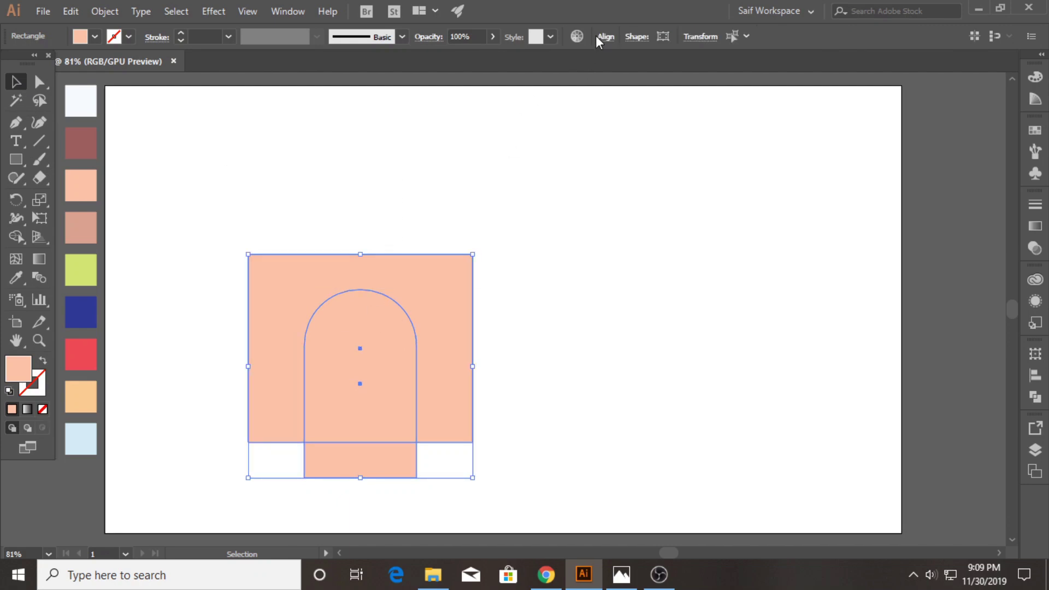
pyautogui.click(609, 38)
pyautogui.click(588, 165)
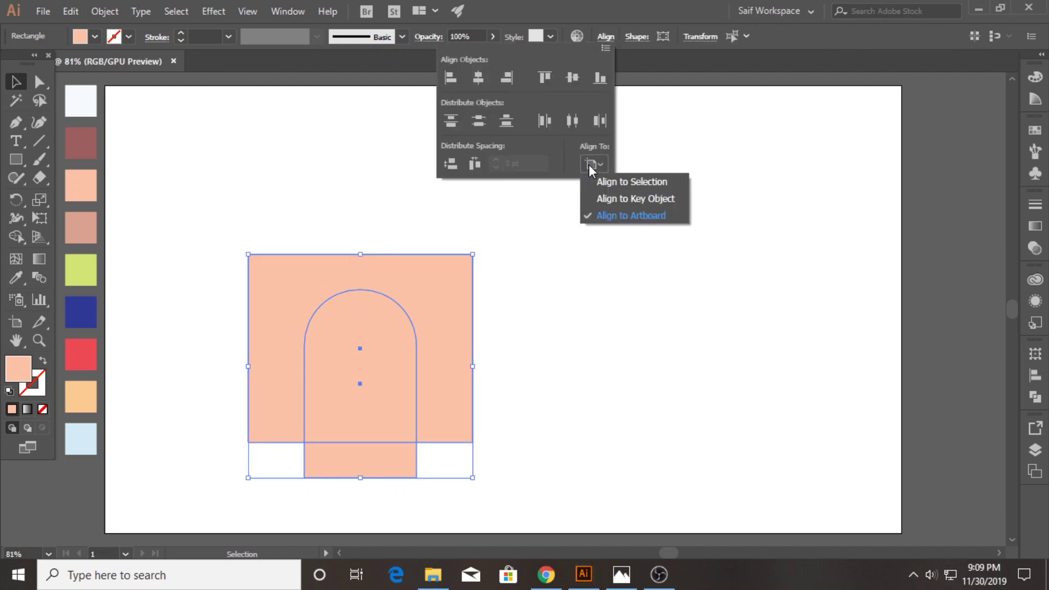
pyautogui.click(536, 80)
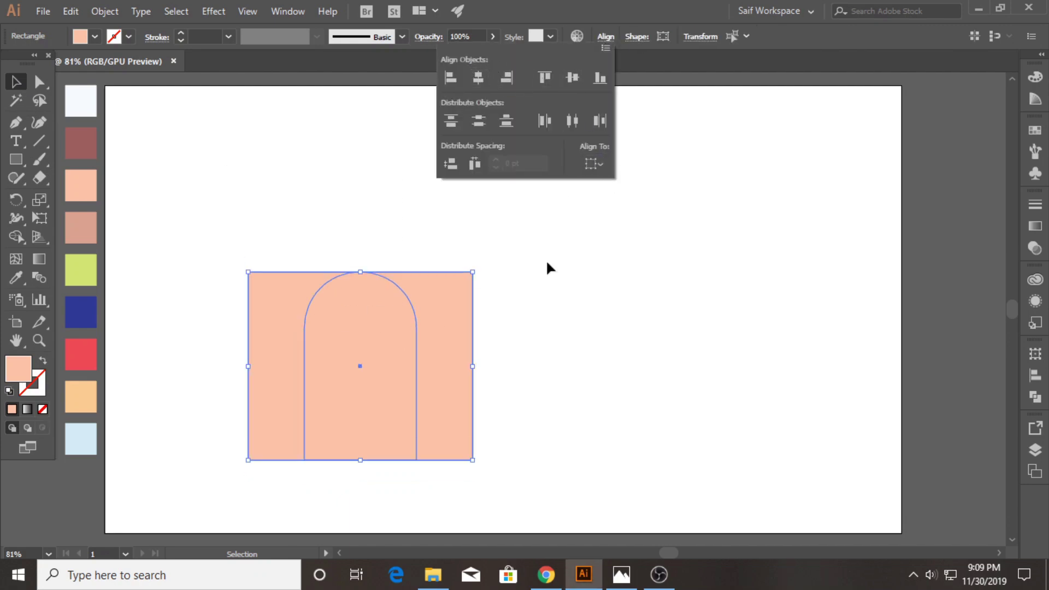
pyautogui.click(544, 262)
pyautogui.click(397, 311)
pyautogui.hotkey('ctrl', 'a')
# - Give both shapes a 1 px stroke, then widen the block and extend it upward
pyautogui.click(228, 36)
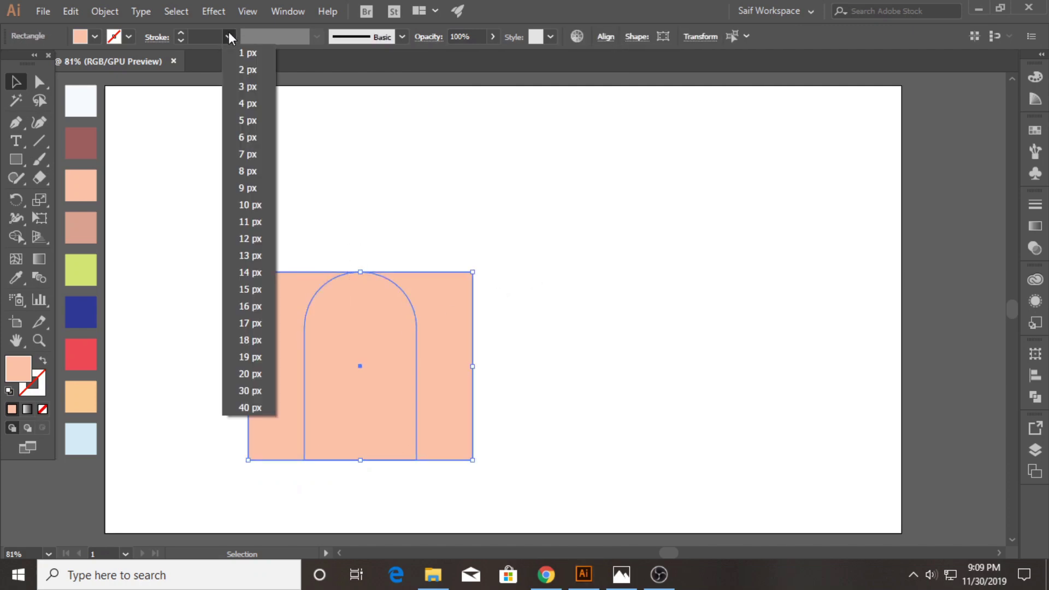
pyautogui.click(245, 54)
pyautogui.click(294, 186)
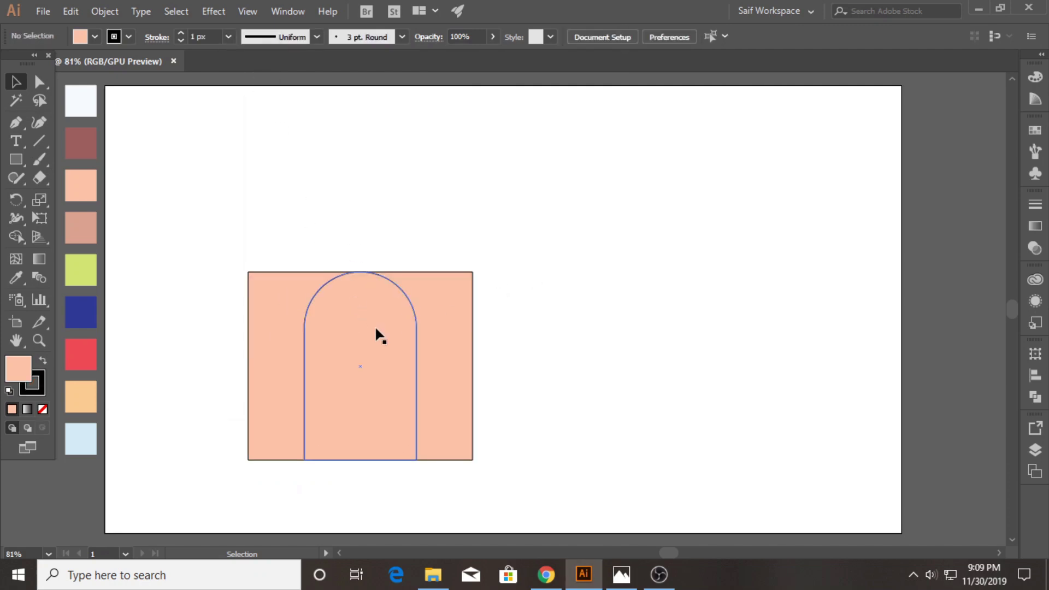
pyautogui.click(425, 297)
pyautogui.moveTo(473, 366); pyautogui.dragTo(486, 366)
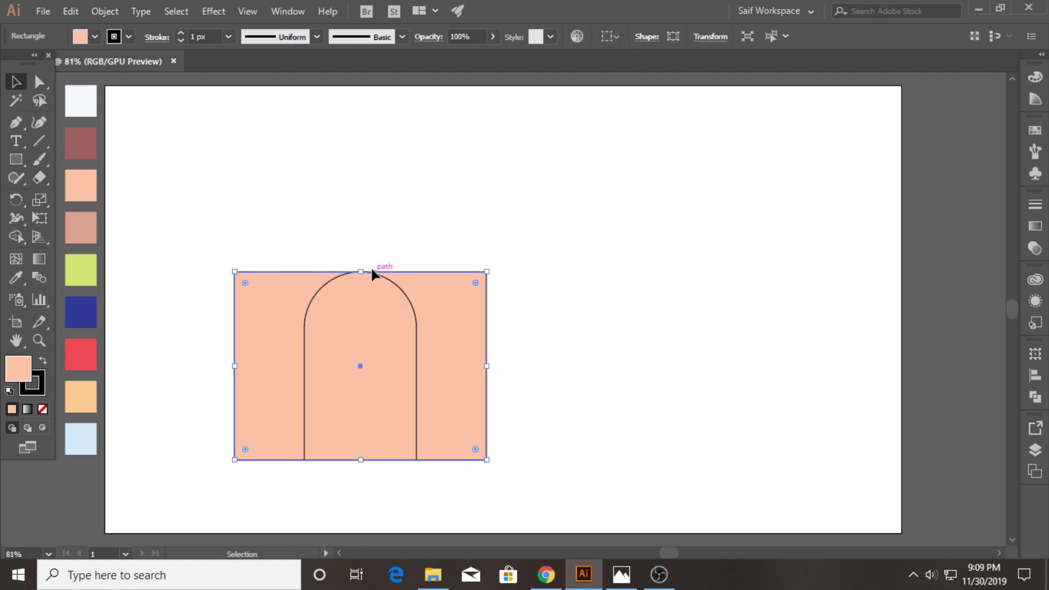
pyautogui.moveTo(361, 272); pyautogui.dragTo(355, 228)
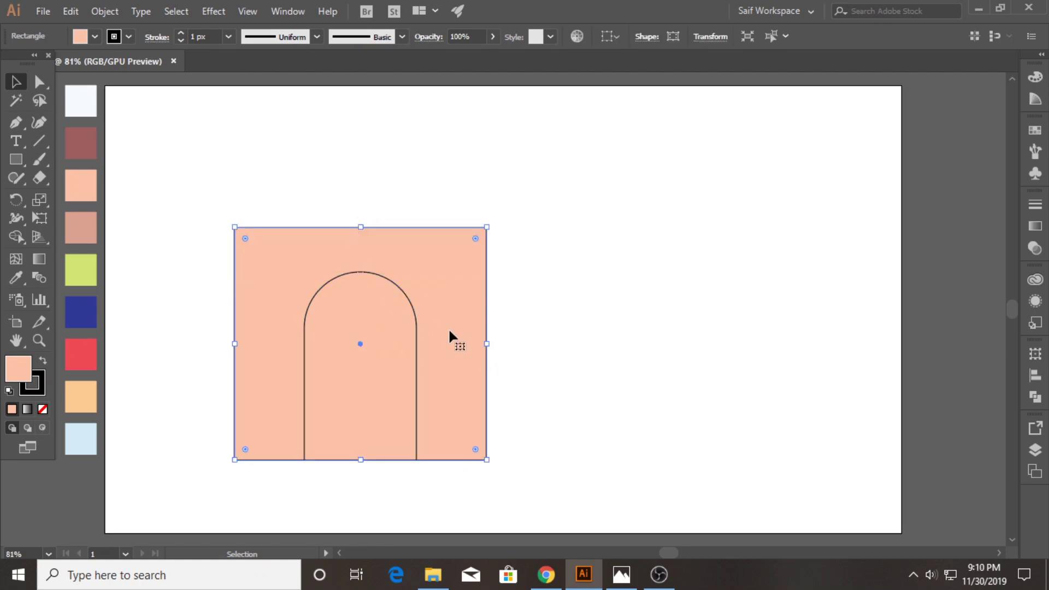
pyautogui.click(597, 335)
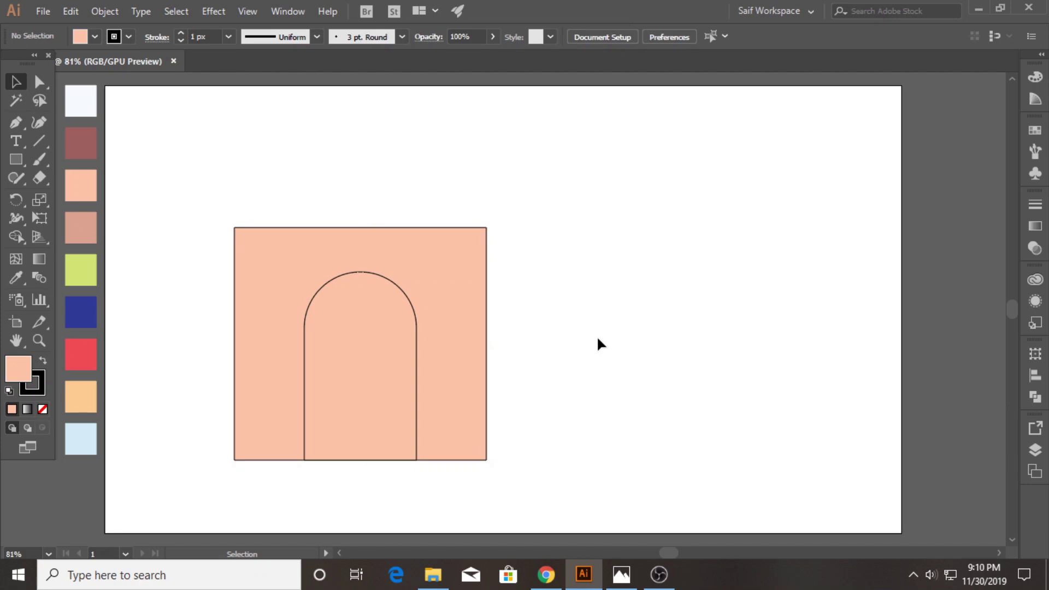
# - Draw a thin dark red band across the middle of the arch
pyautogui.click(16, 159)
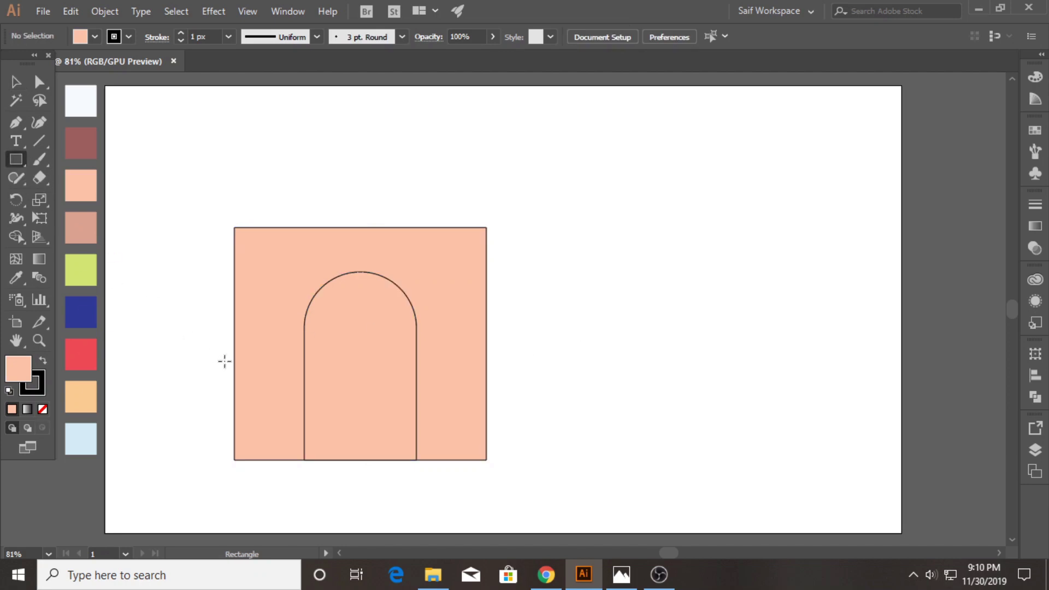
pyautogui.moveTo(225, 361); pyautogui.dragTo(497, 372)
pyautogui.click(15, 277)
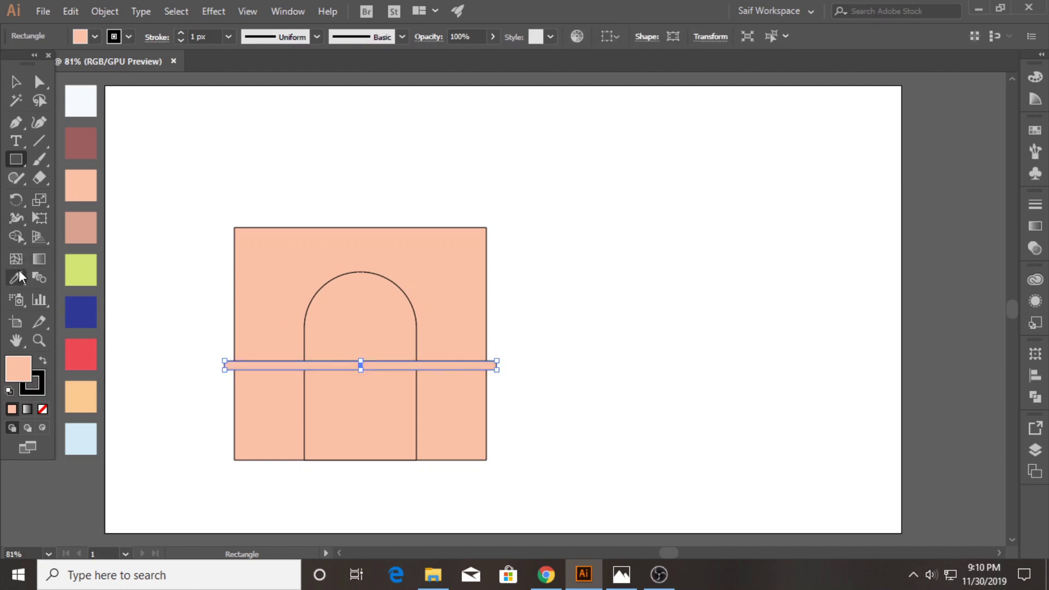
pyautogui.click(87, 141)
pyautogui.click(16, 84)
pyautogui.click(223, 174)
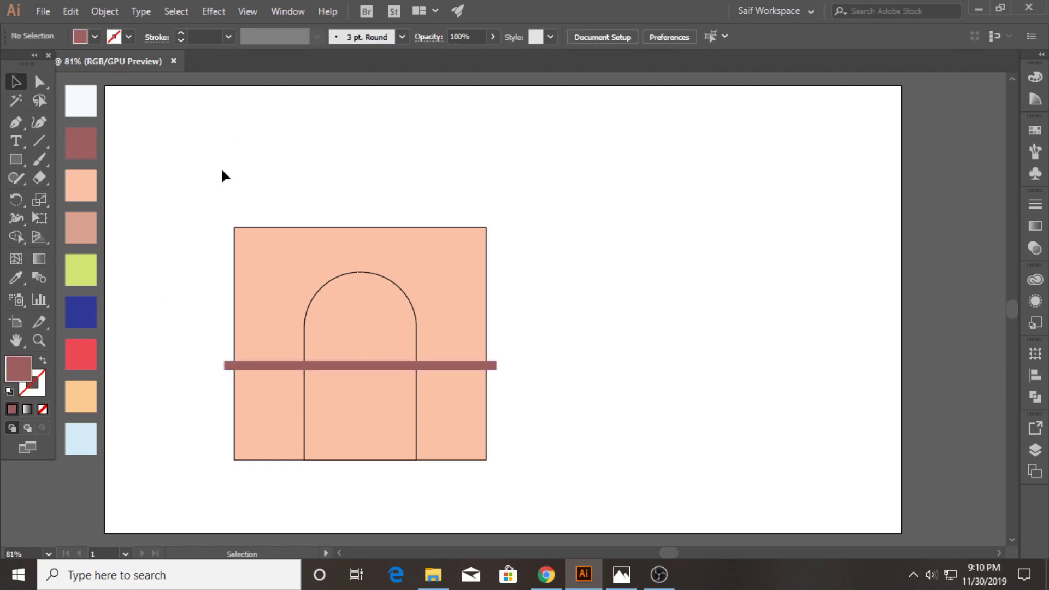
# - Add a thin peach ledge near the block's top, matching the block's fill and outline
pyautogui.click(17, 159)
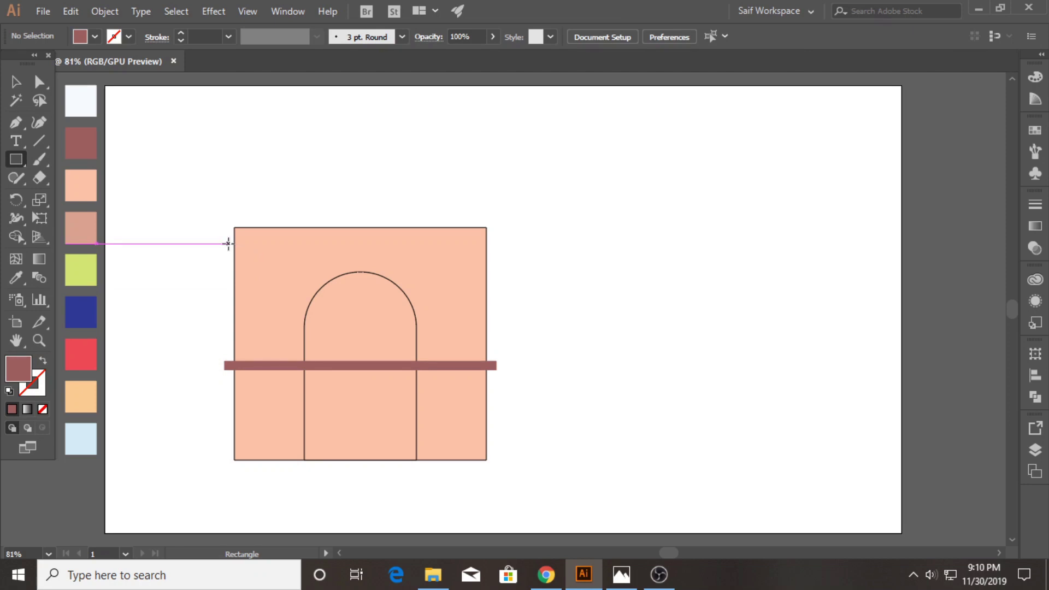
pyautogui.moveTo(224, 243); pyautogui.dragTo(501, 253)
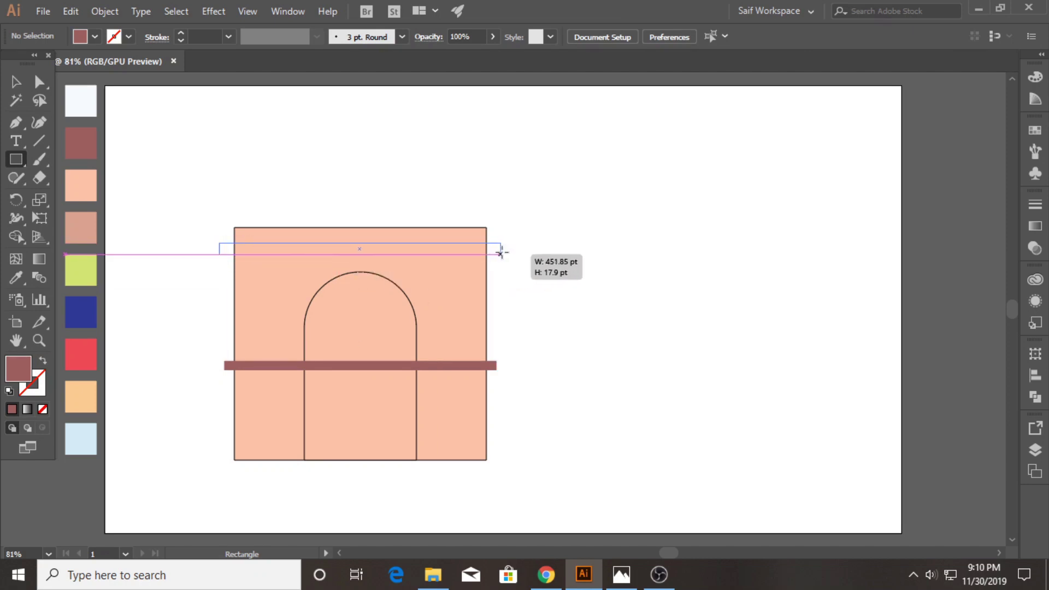
pyautogui.click(16, 278)
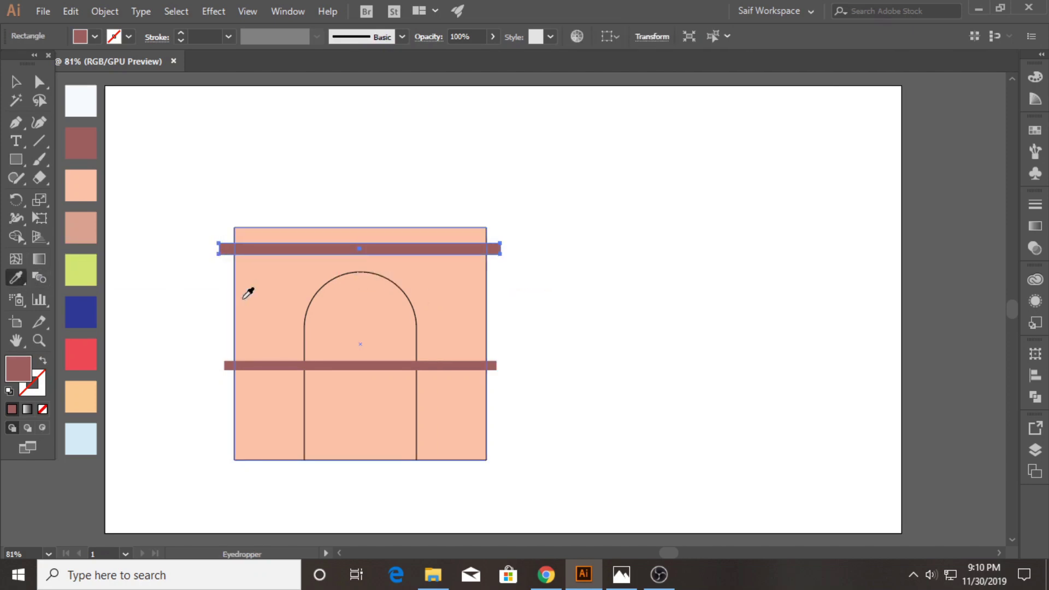
pyautogui.click(246, 293)
pyautogui.click(15, 84)
pyautogui.click(289, 175)
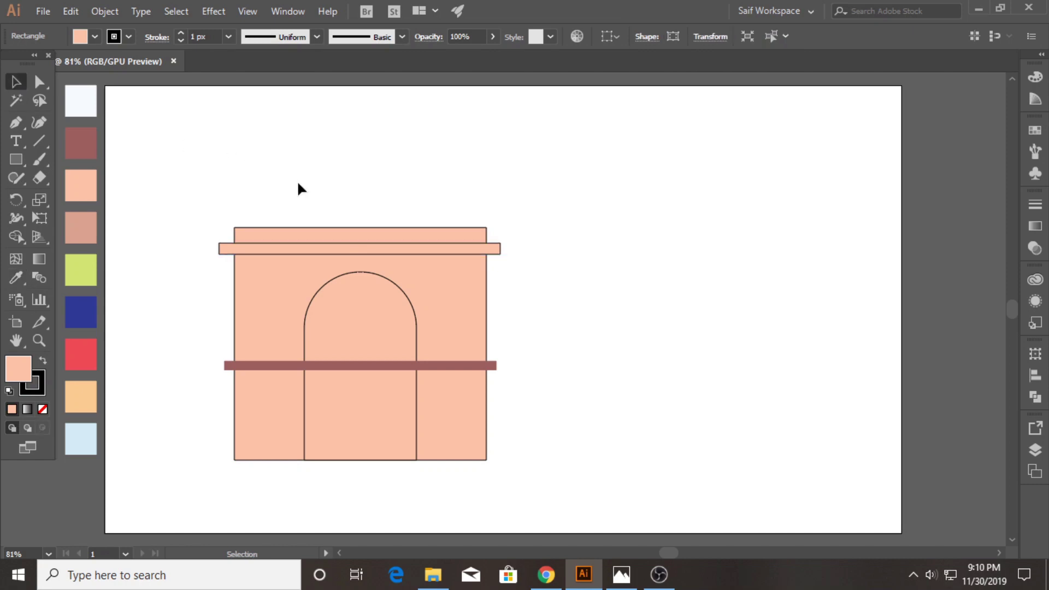
# - Add four small dusty-pink squares, two on each side of the arch above and below the band
pyautogui.click(15, 159)
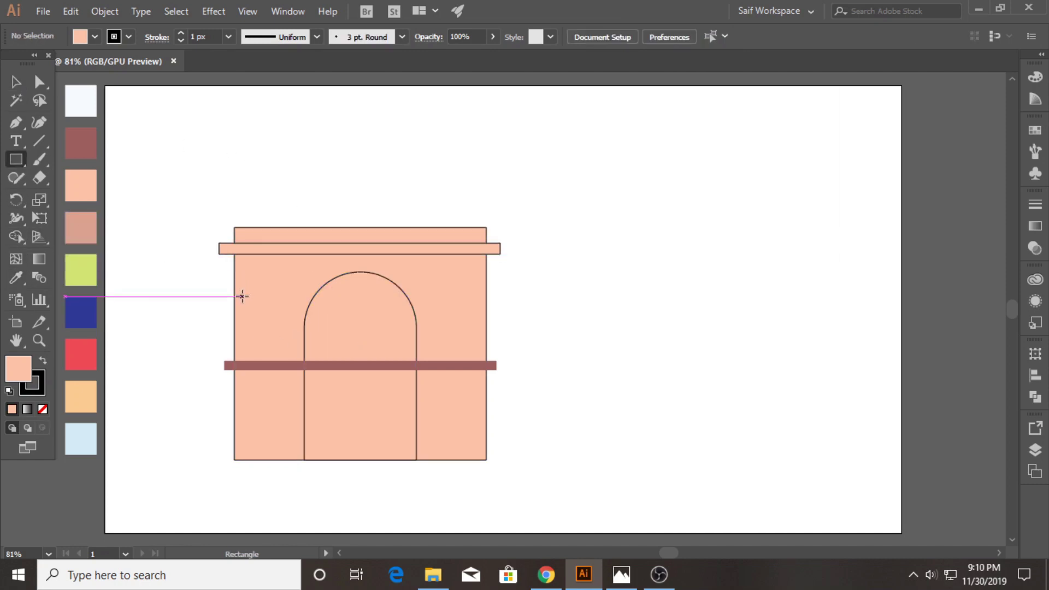
pyautogui.moveTo(242, 296); pyautogui.dragTo(295, 349)
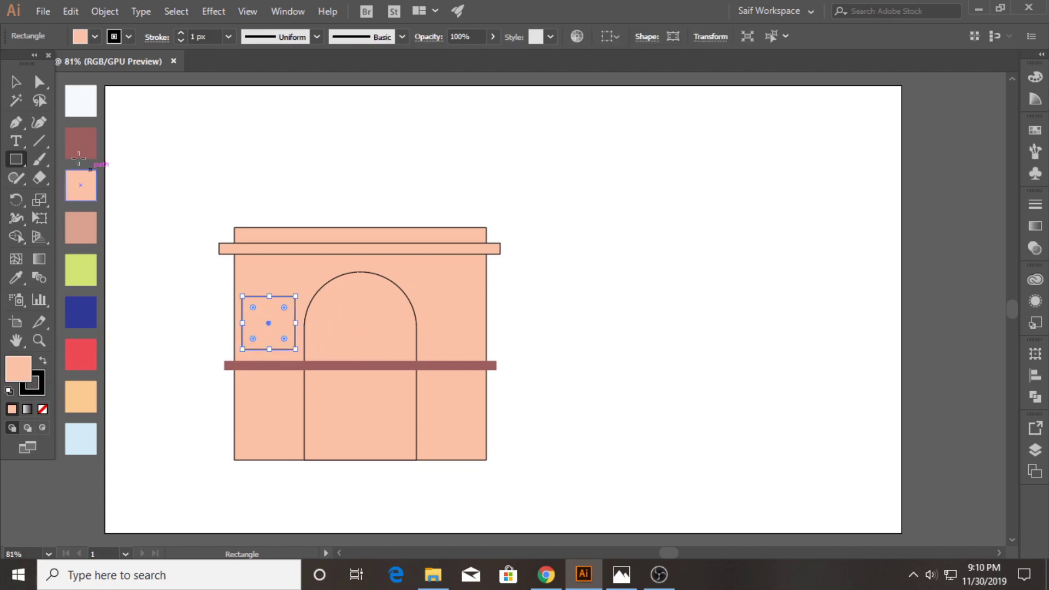
pyautogui.press('v')
pyautogui.moveTo(271, 320)
pyautogui.mouseDown()
pyautogui.moveTo(277, 396)
pyautogui.moveTo(466, 402)
pyautogui.moveTo(447, 420)
pyautogui.mouseUp()
pyautogui.keyDown('shift'); pyautogui.click(281, 326); pyautogui.keyUp('shift')
pyautogui.keyDown('shift'); pyautogui.click(269, 334); pyautogui.keyUp('shift')
pyautogui.keyDown('shift'); pyautogui.click(291, 410); pyautogui.keyUp('shift')
pyautogui.click(15, 278)
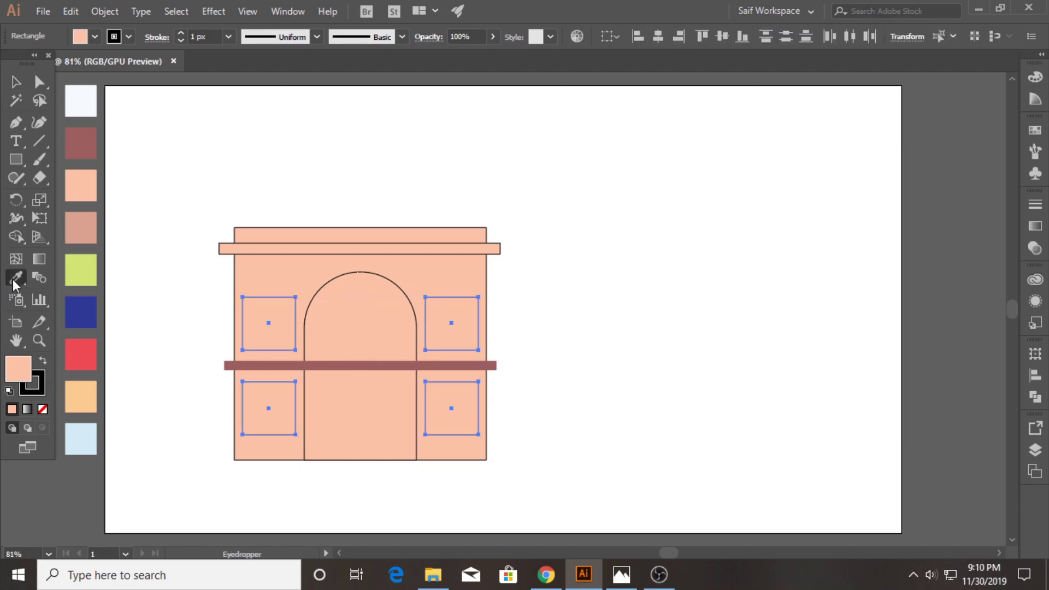
pyautogui.click(78, 224)
pyautogui.click(16, 82)
pyautogui.click(248, 186)
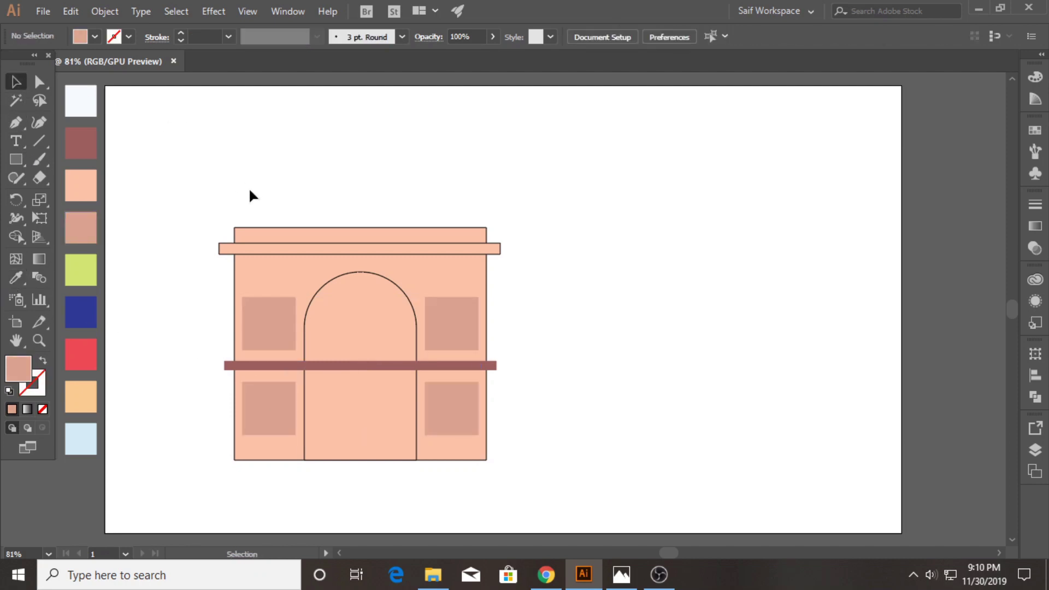
# - Create a -15 pt offset inner arch outline and extend it down to the building base
pyautogui.click(346, 277)
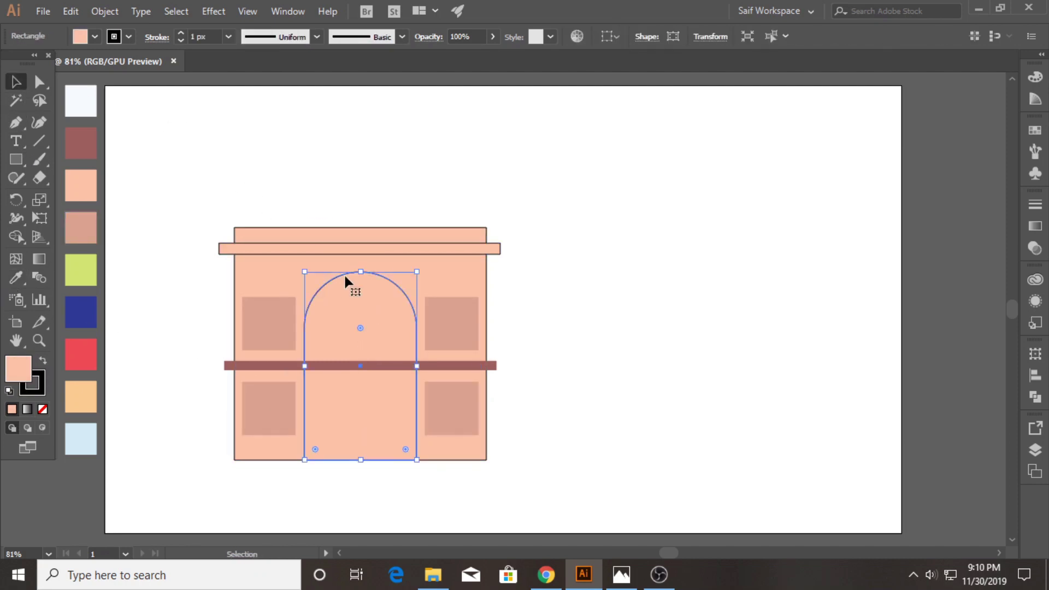
pyautogui.click(99, 10)
pyautogui.moveTo(161, 341)
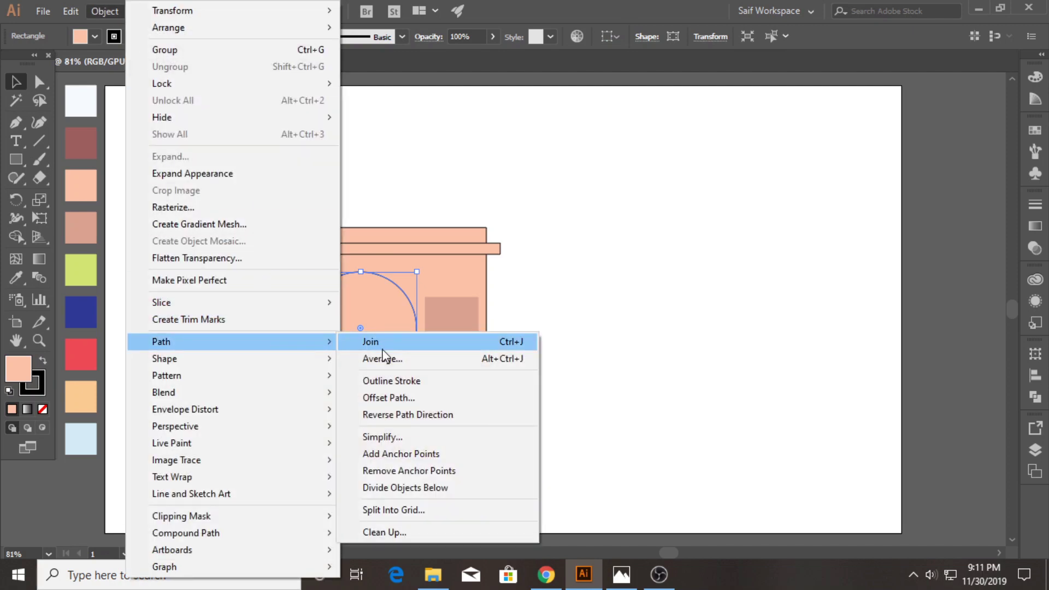
pyautogui.click(405, 402)
pyautogui.write('-10')
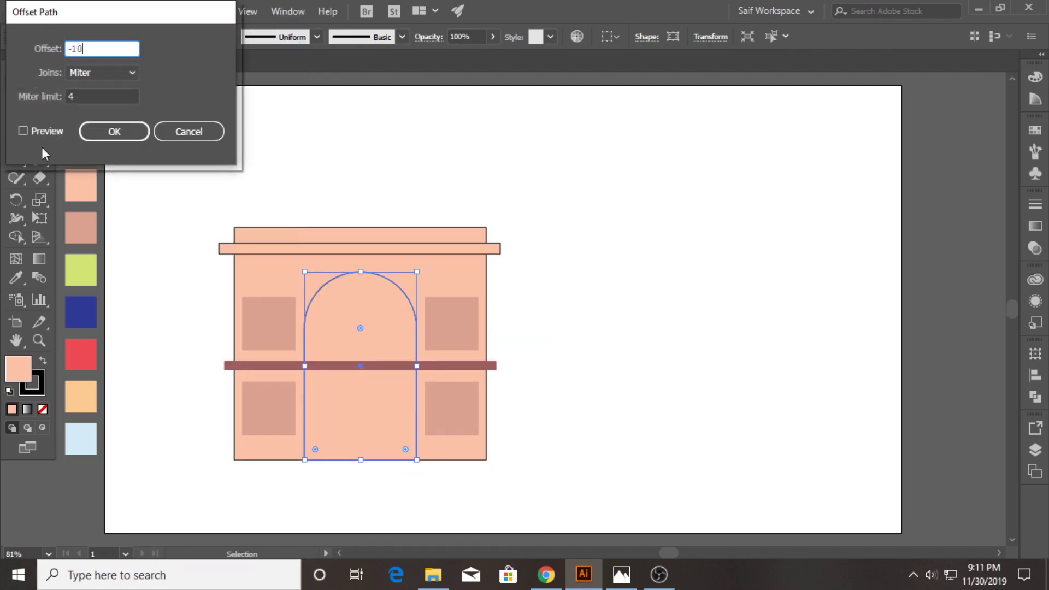
pyautogui.click(45, 132)
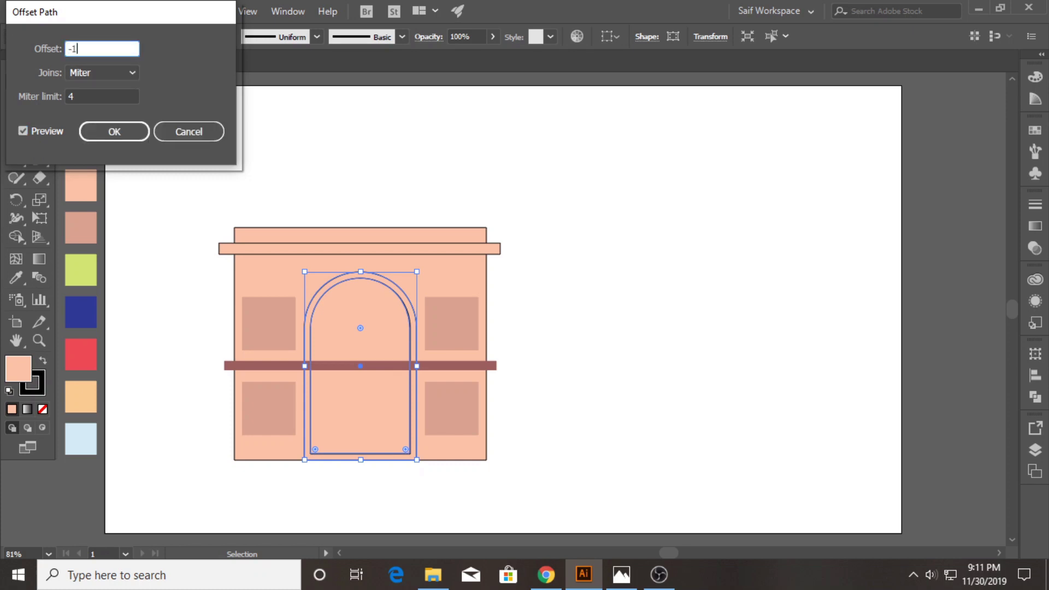
pyautogui.write('5')
pyautogui.click(47, 134)
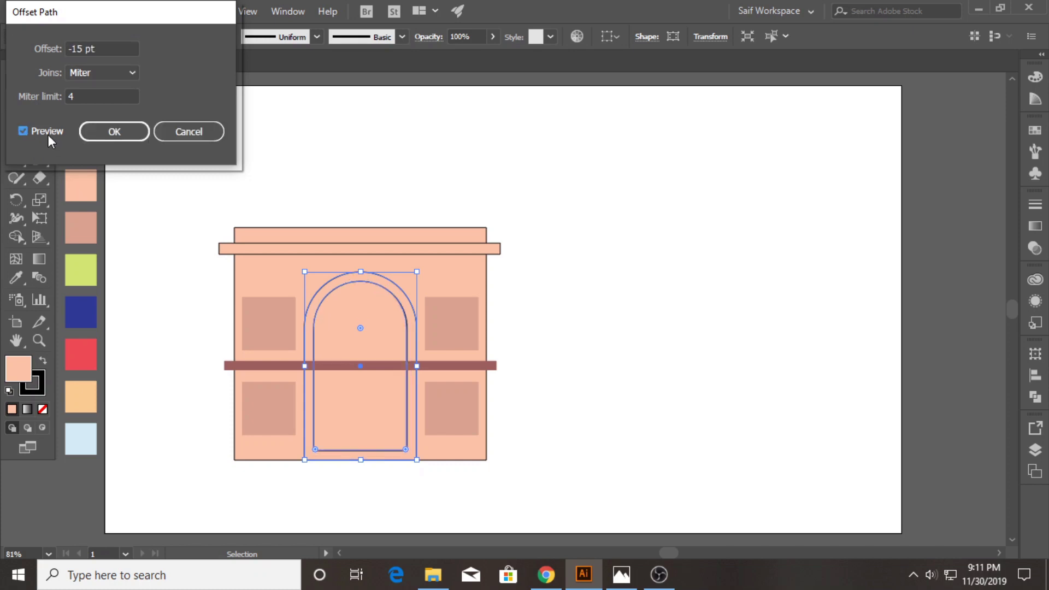
pyautogui.click(137, 132)
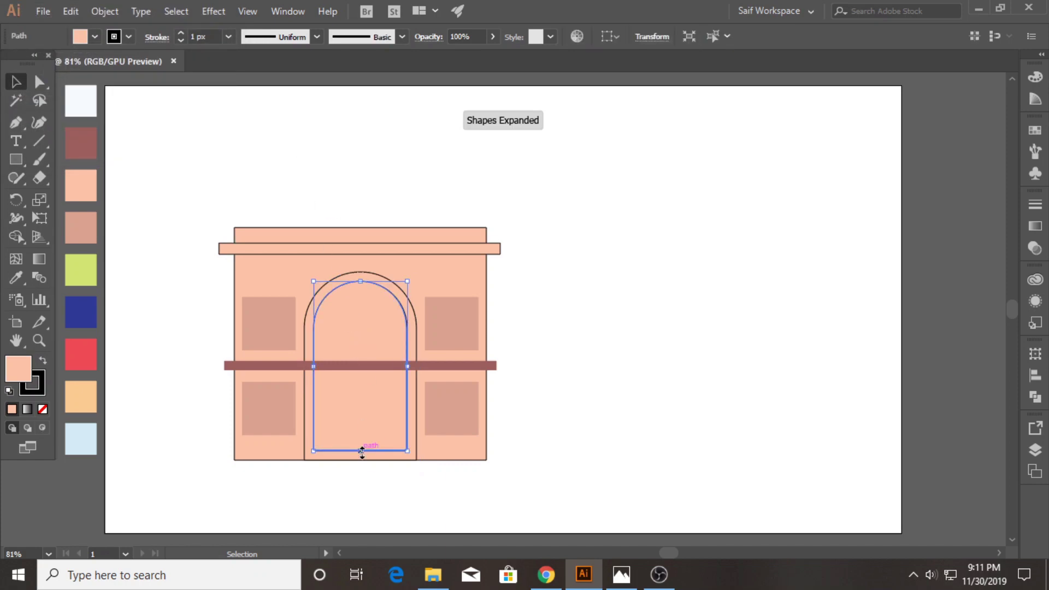
pyautogui.moveTo(360, 451); pyautogui.dragTo(358, 460)
pyautogui.click(285, 188)
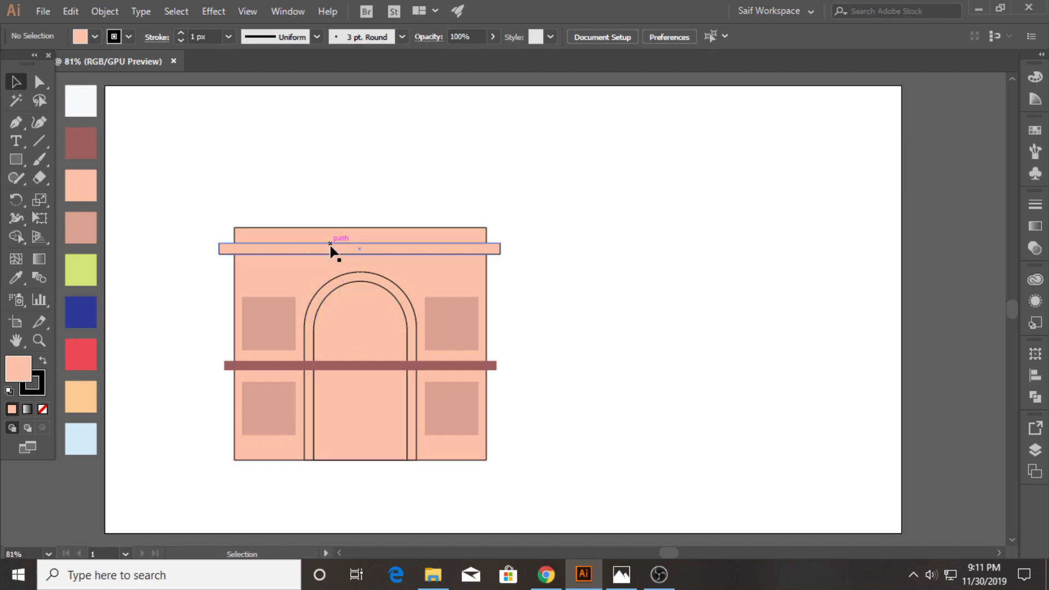
# - Copy the cornice bar above the building top, make it wider and taller, and colour it brown
pyautogui.moveTo(330, 250); pyautogui.dragTo(326, 224)
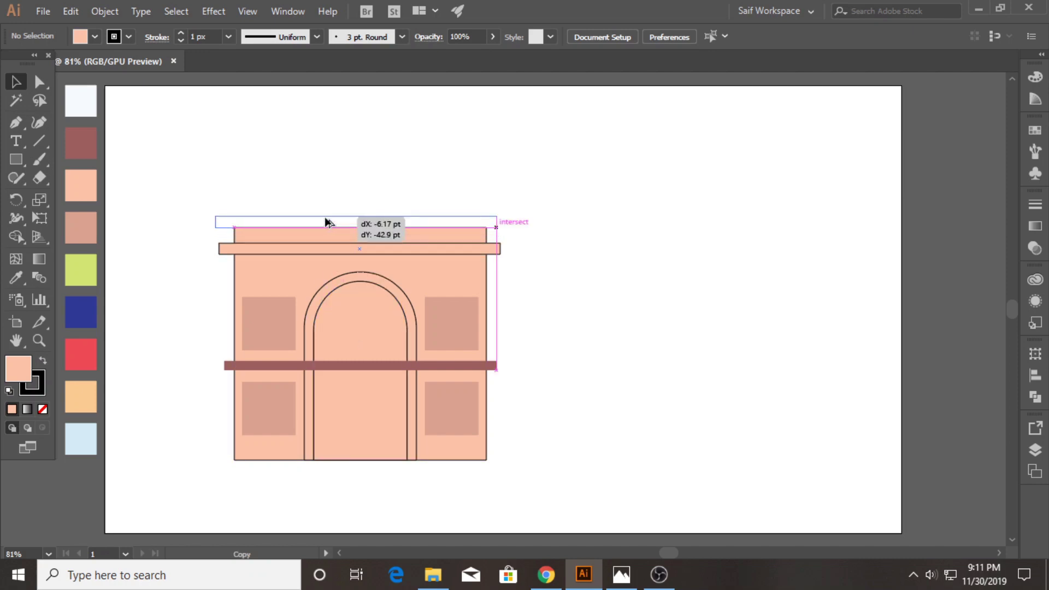
pyautogui.moveTo(497, 217); pyautogui.dragTo(509, 217)
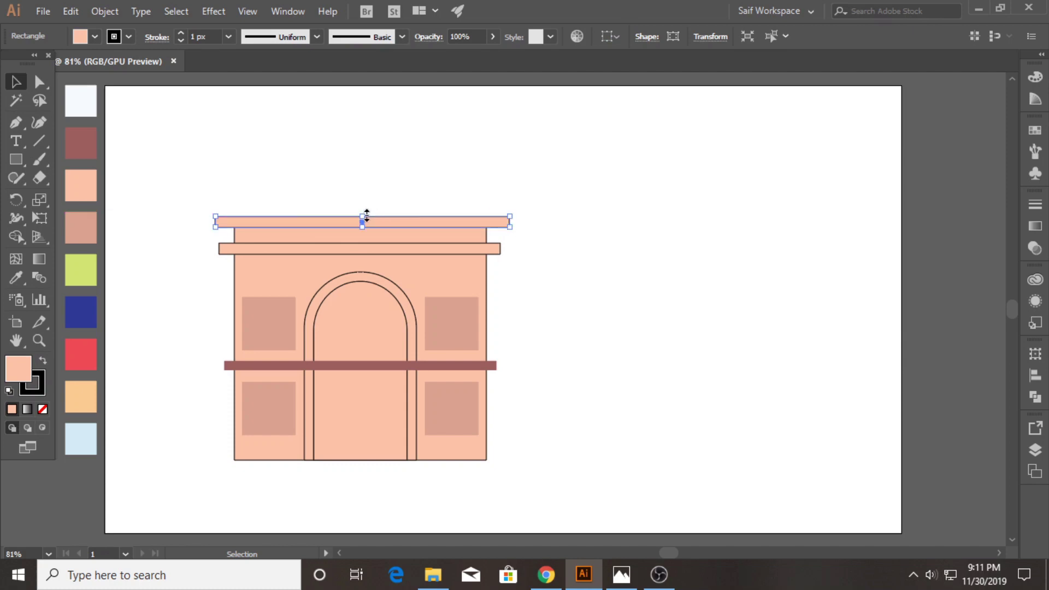
pyautogui.moveTo(365, 217); pyautogui.dragTo(363, 212)
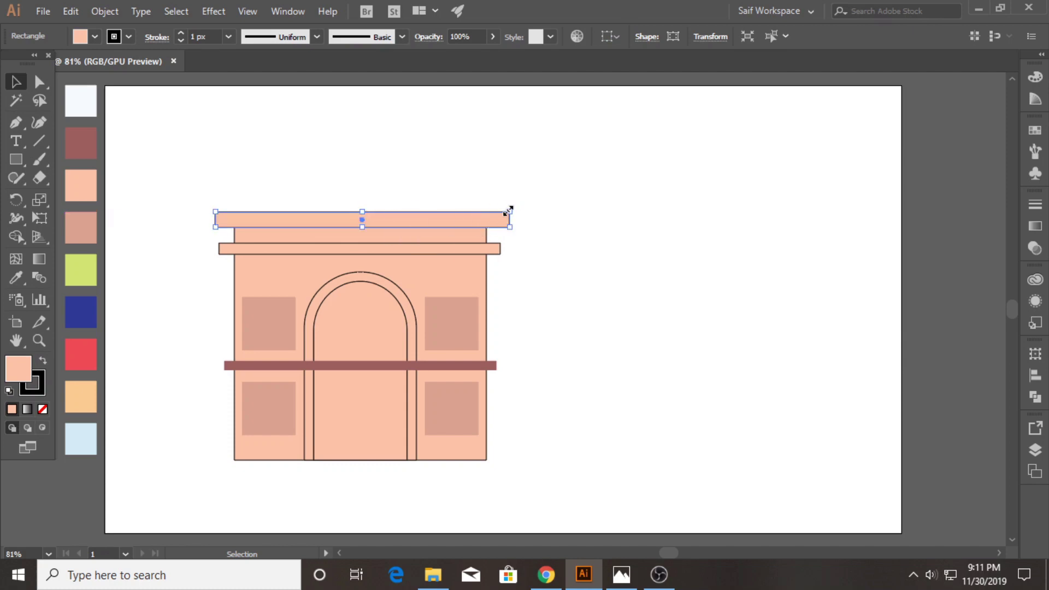
pyautogui.moveTo(508, 211); pyautogui.dragTo(521, 214)
pyautogui.click(16, 277)
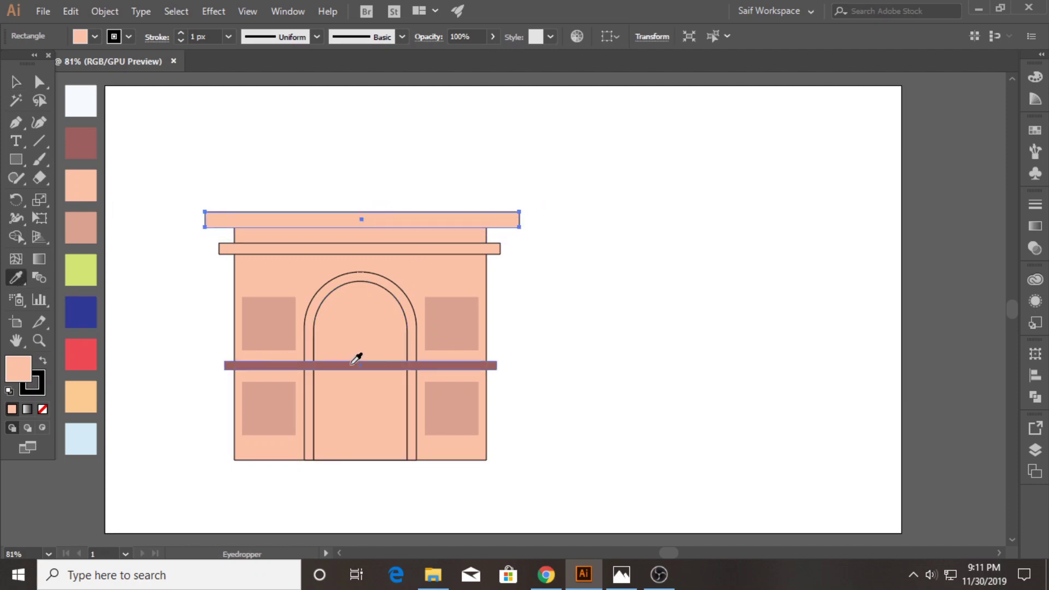
pyautogui.click(356, 360)
pyautogui.click(16, 82)
pyautogui.click(342, 168)
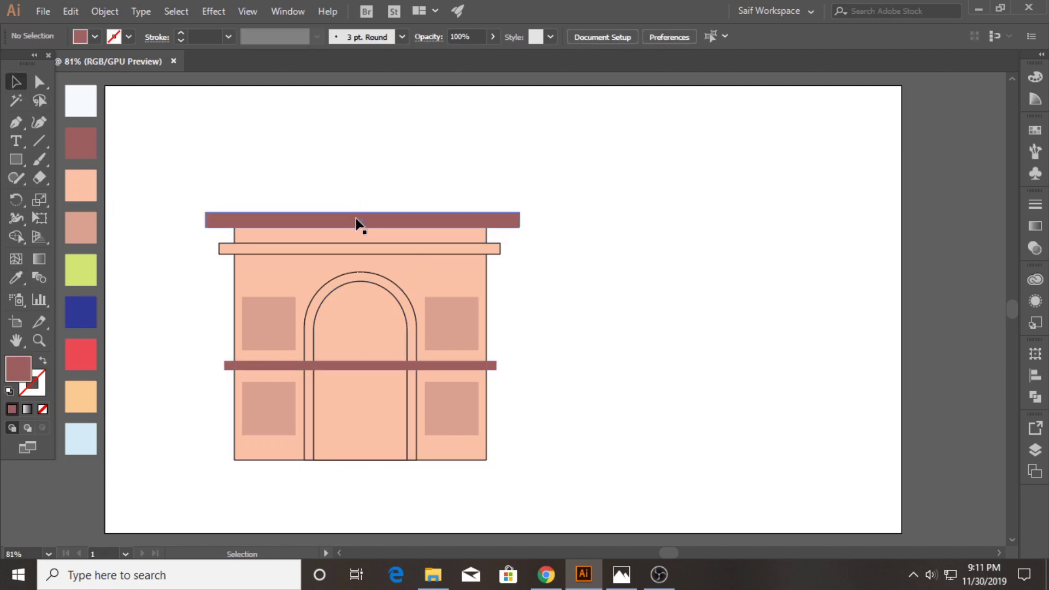
# - Place a second brown cornice copy higher up and horizontally centre all building parts
pyautogui.moveTo(356, 219); pyautogui.dragTo(356, 171)
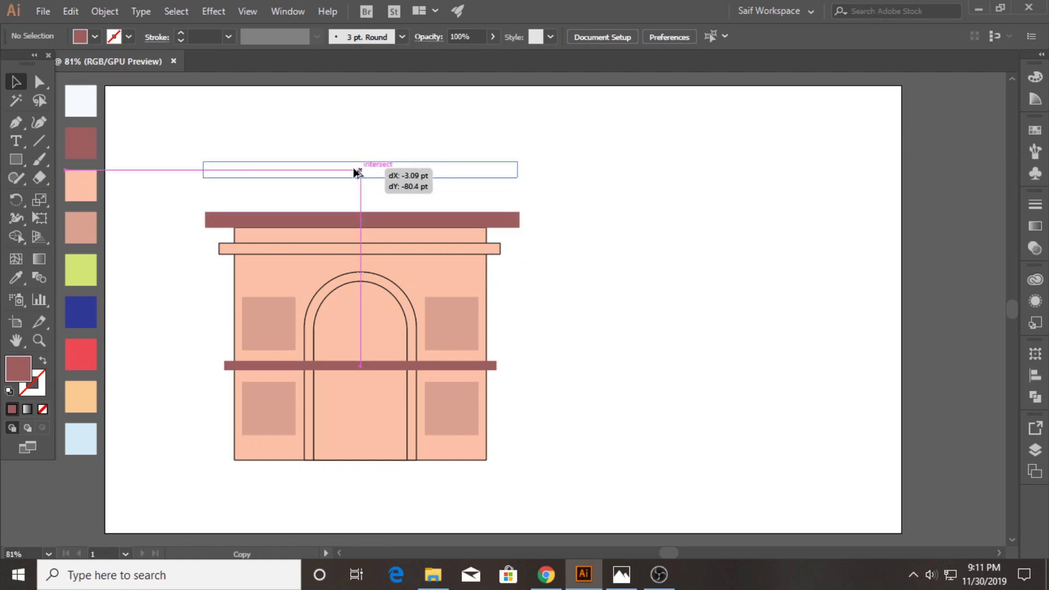
pyautogui.moveTo(358, 173); pyautogui.dragTo(357, 171)
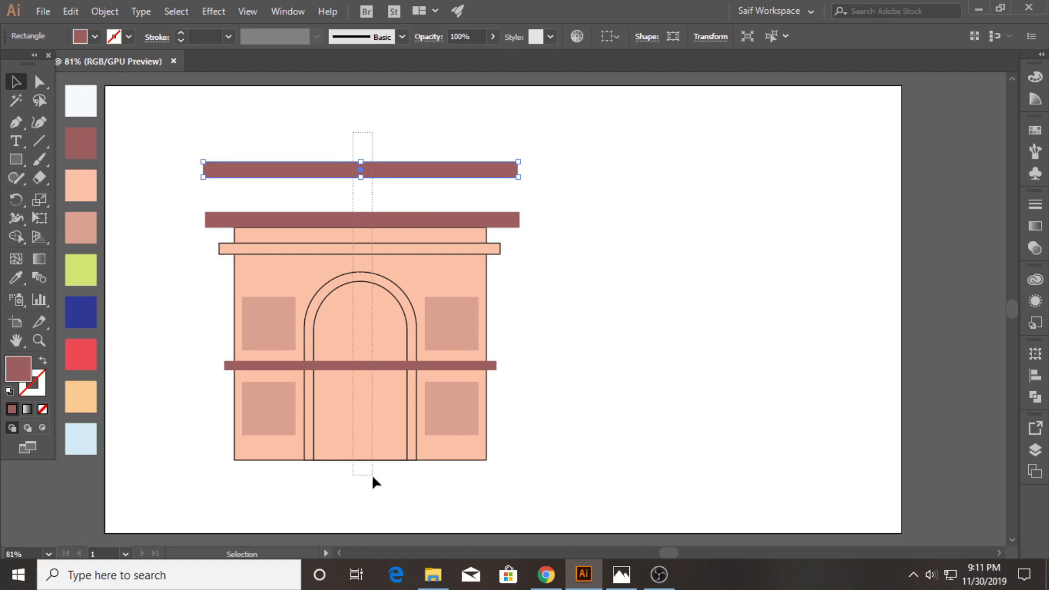
pyautogui.moveTo(353, 133); pyautogui.dragTo(373, 475)
pyautogui.click(658, 38)
pyautogui.click(563, 221)
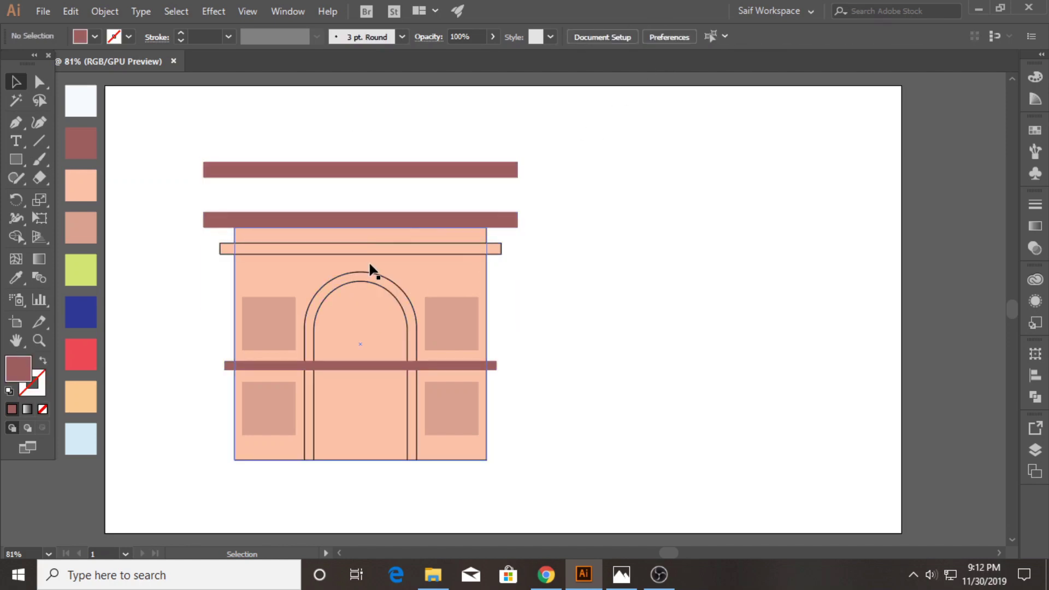
# - Raise the main building rectangle's top edge up to the upper brown band
pyautogui.click(404, 265)
pyautogui.moveTo(362, 226); pyautogui.dragTo(363, 179)
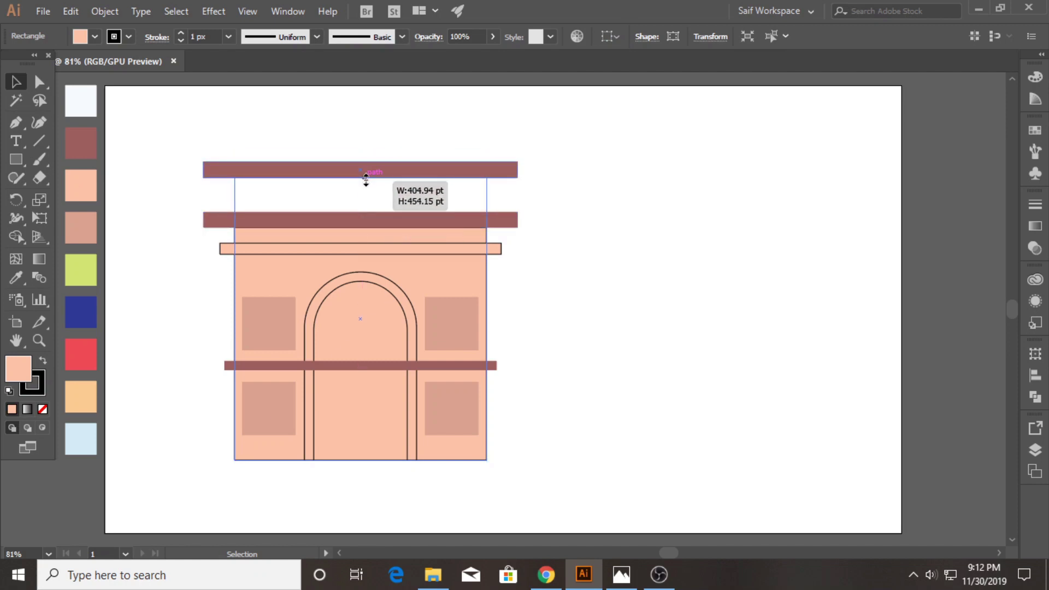
pyautogui.moveTo(362, 178); pyautogui.dragTo(363, 177)
pyautogui.click(335, 138)
# - Draw a small 25 pt square above the top band and zoom in on it
pyautogui.scroll(2, 170, 217)
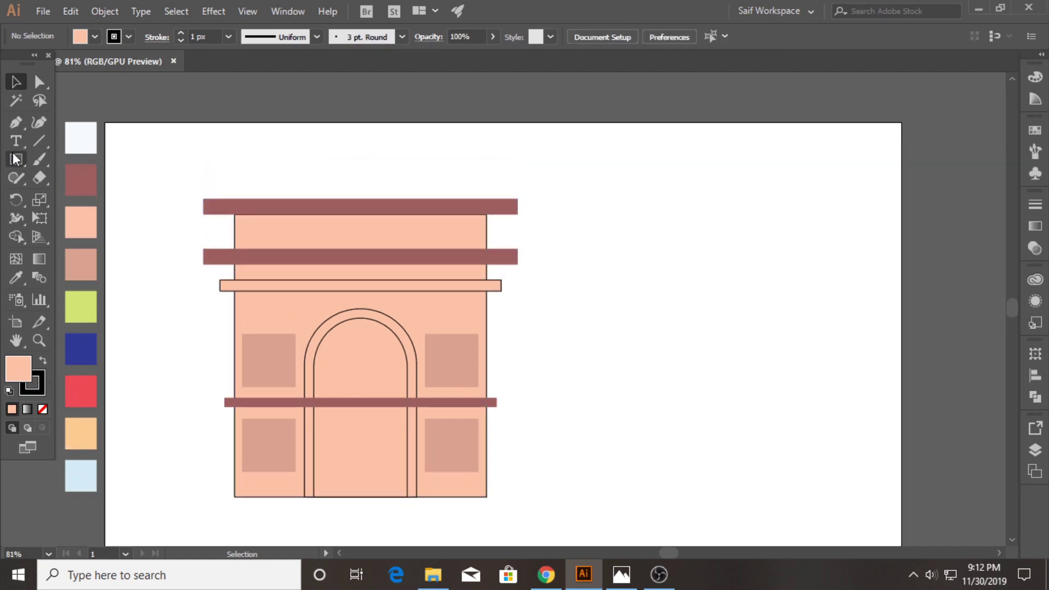
pyautogui.press('m')
pyautogui.moveTo(235, 195)
pyautogui.mouseDown()
pyautogui.moveTo(250, 179)
pyautogui.moveTo(526, 189)
pyautogui.mouseUp()
pyautogui.press('v')
pyautogui.click(241, 159)
pyautogui.press('z')
pyautogui.click(16, 82)
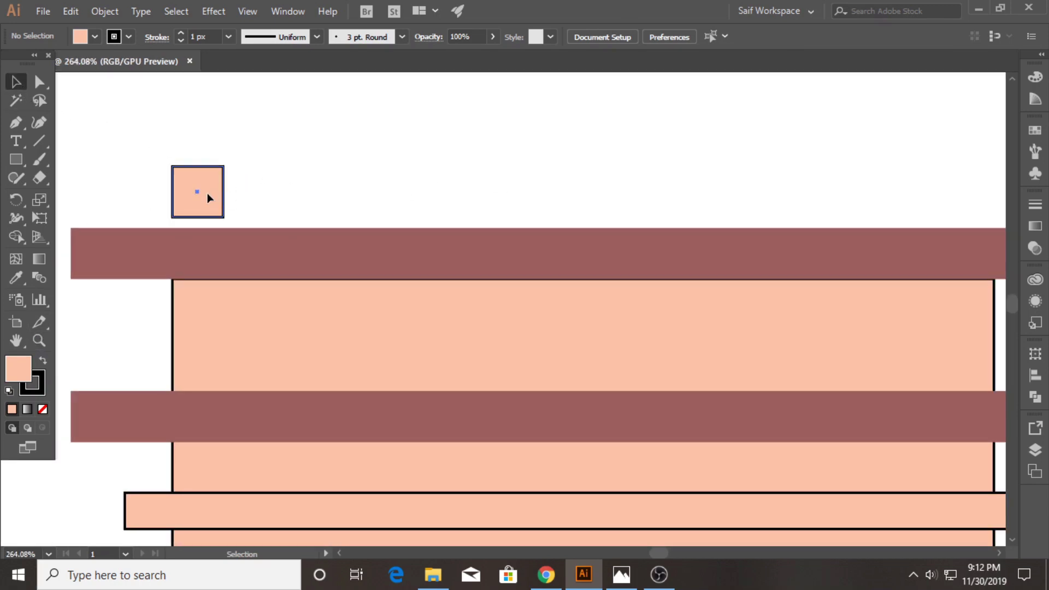
# - Duplicate the square rightward repeatedly with Ctrl+D into an evenly spaced row
pyautogui.moveTo(207, 197)
pyautogui.mouseDown()
pyautogui.moveTo(208, 209)
pyautogui.moveTo(313, 205)
pyautogui.mouseUp()
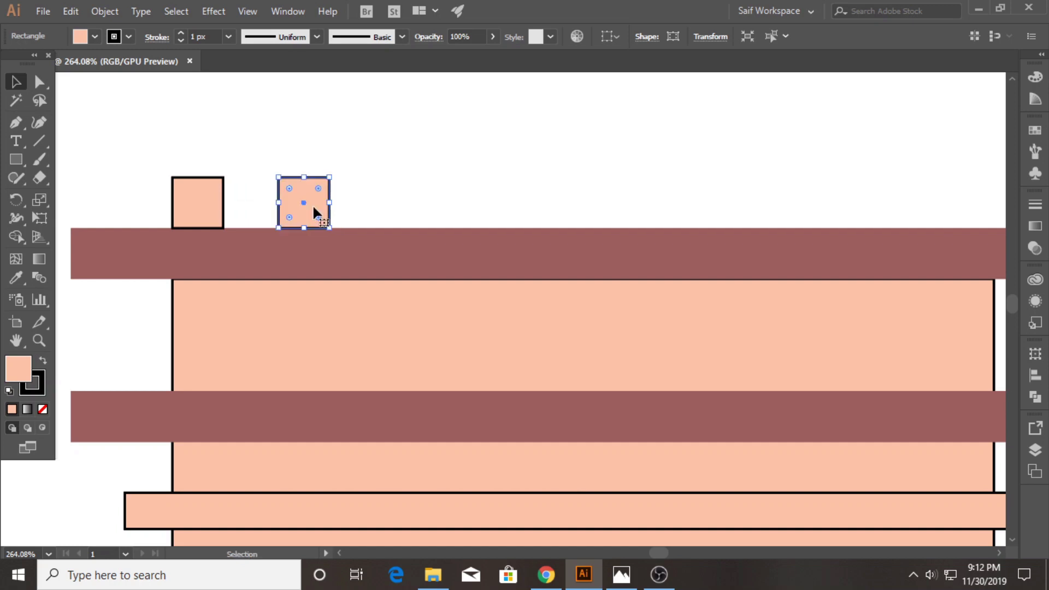
pyautogui.hotkey('ctrl', 'd')
pyautogui.hotkey('ctrl', 'd')
pyautogui.hotkey('ctrl', 'd')
pyautogui.hotkey('ctrl', 'd')
pyautogui.hotkey('ctrl', 'd')
pyautogui.moveTo(737, 330); pyautogui.dragTo(554, 335)
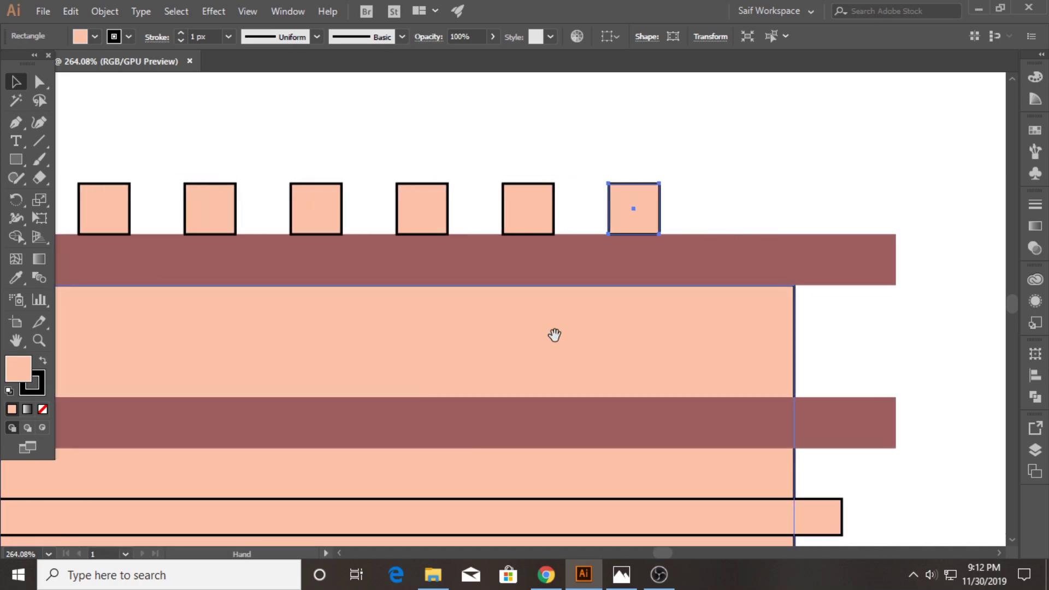
pyautogui.hotkey('ctrl', 'd')
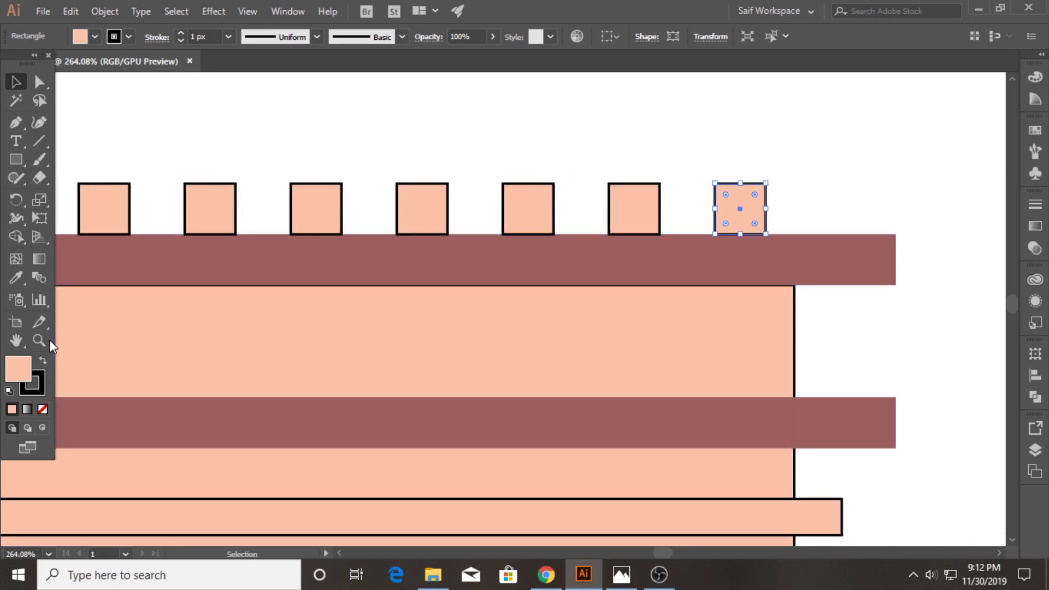
pyautogui.hotkey('ctrl', 'd')
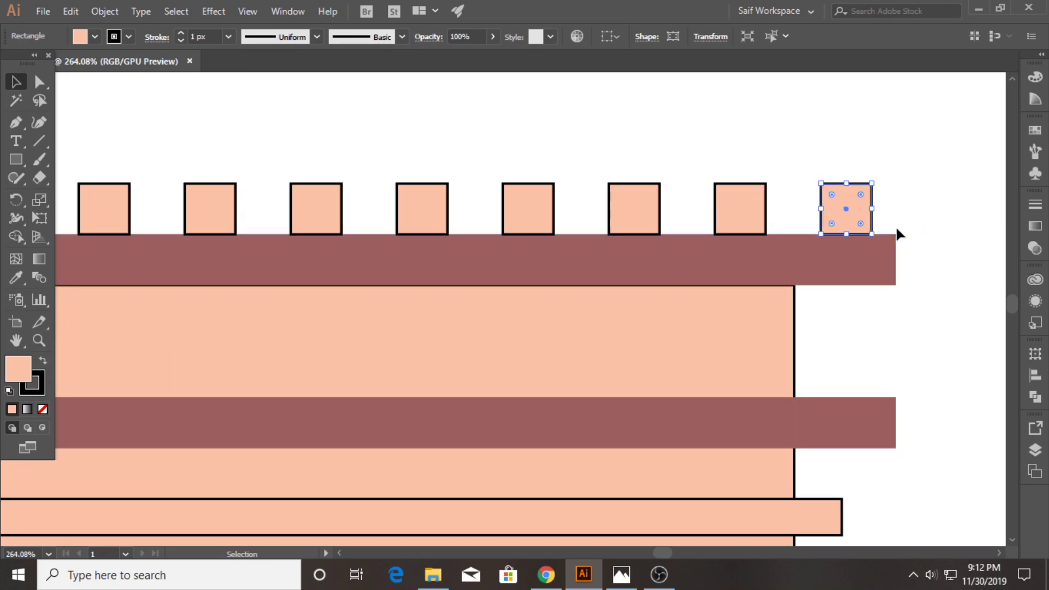
pyautogui.press('z')
# - Select all nine squares and scale the row to the building's width
pyautogui.keyDown('alt'); pyautogui.click(467, 229); pyautogui.keyUp('alt')
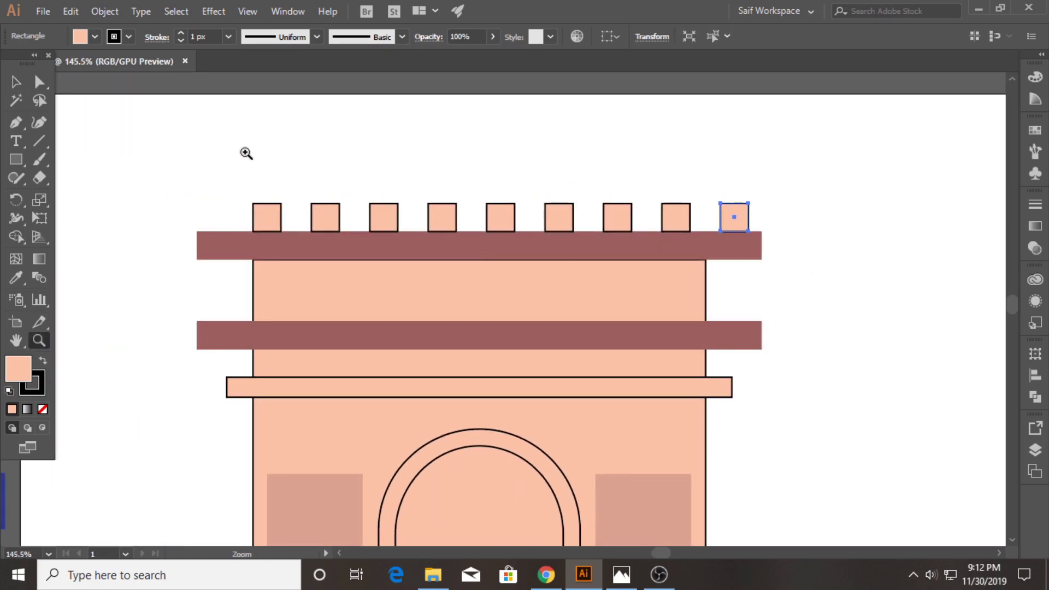
pyautogui.click(19, 89)
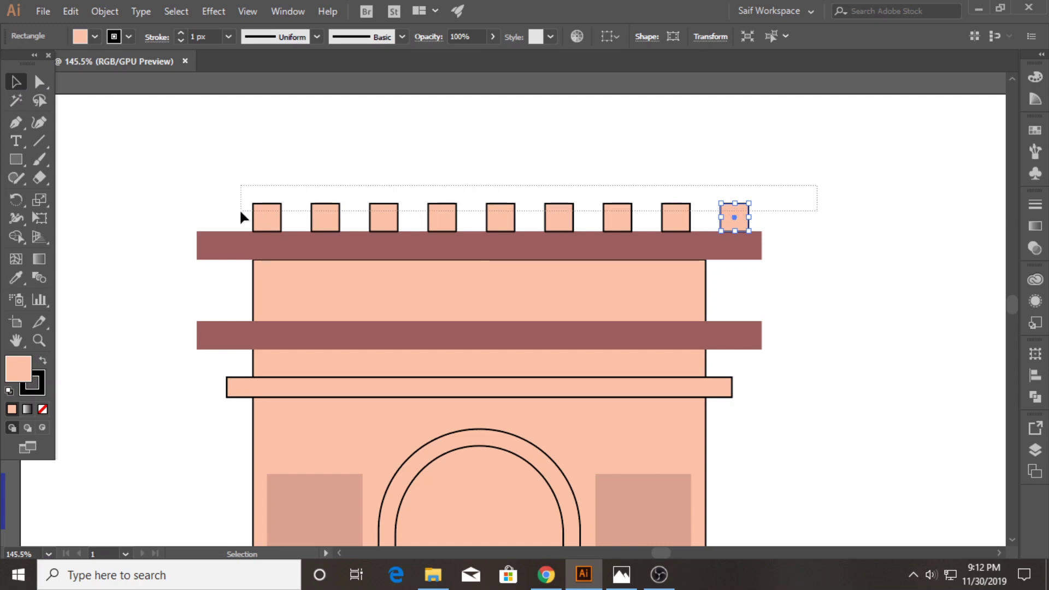
pyautogui.moveTo(491, 215); pyautogui.dragTo(244, 216)
pyautogui.moveTo(748, 217); pyautogui.dragTo(708, 222)
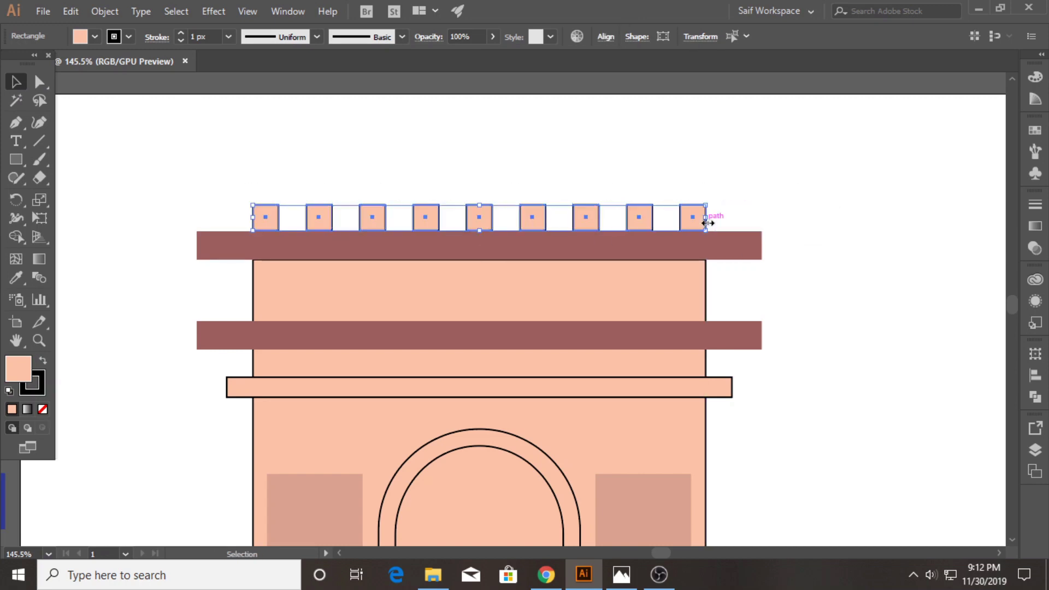
pyautogui.click(742, 198)
pyautogui.scroll(-1, 316, 314)
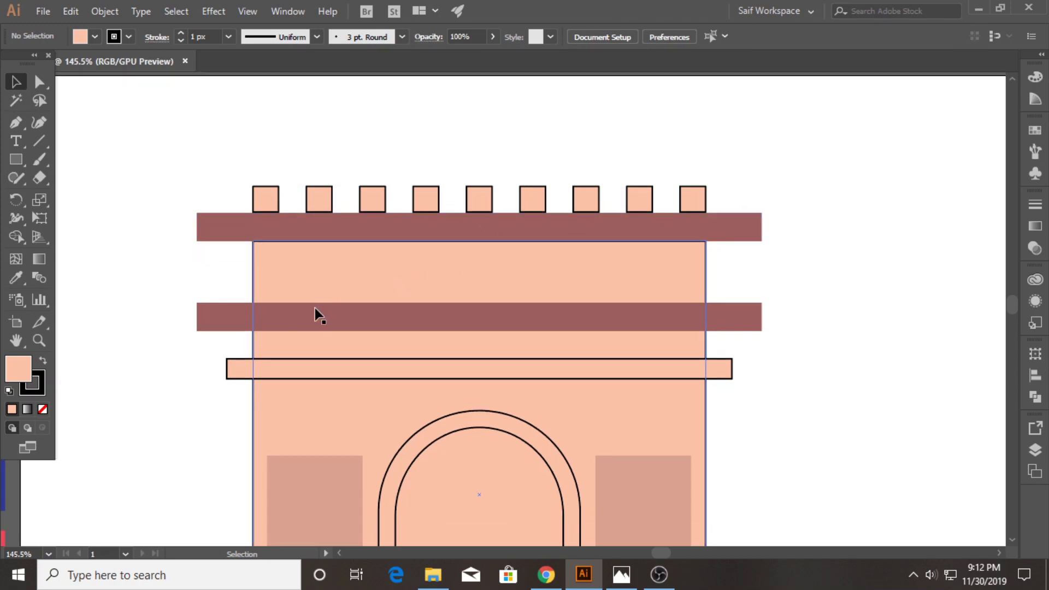
pyautogui.scroll(-2, 309, 317)
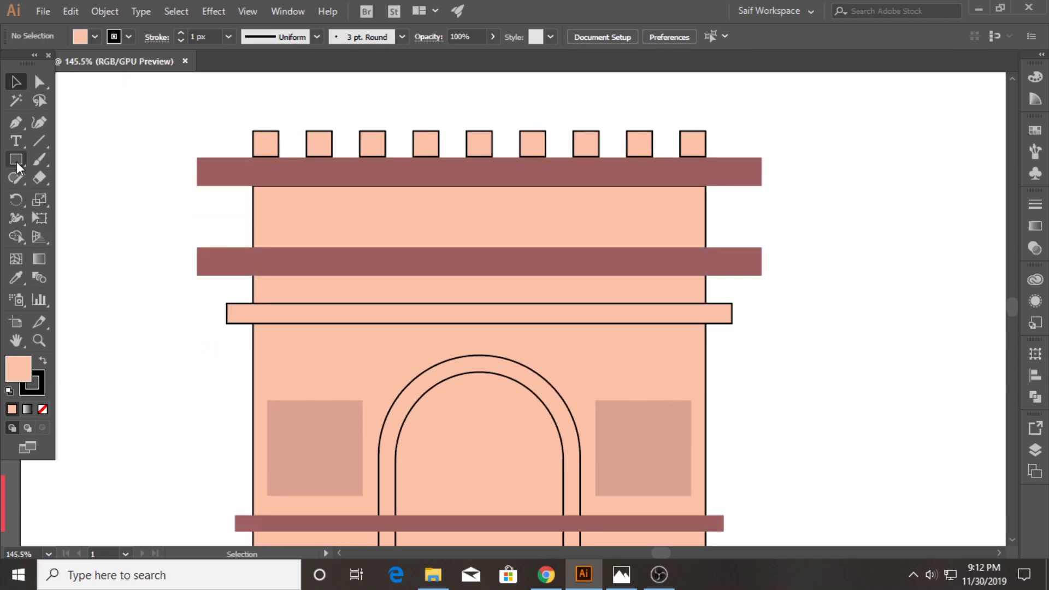
# - Draw a small circle below the top band and duplicate it rightward with Ctrl+D
pyautogui.moveTo(16, 162); pyautogui.dragTo(55, 215)
pyautogui.moveTo(278, 217); pyautogui.dragTo(295, 235)
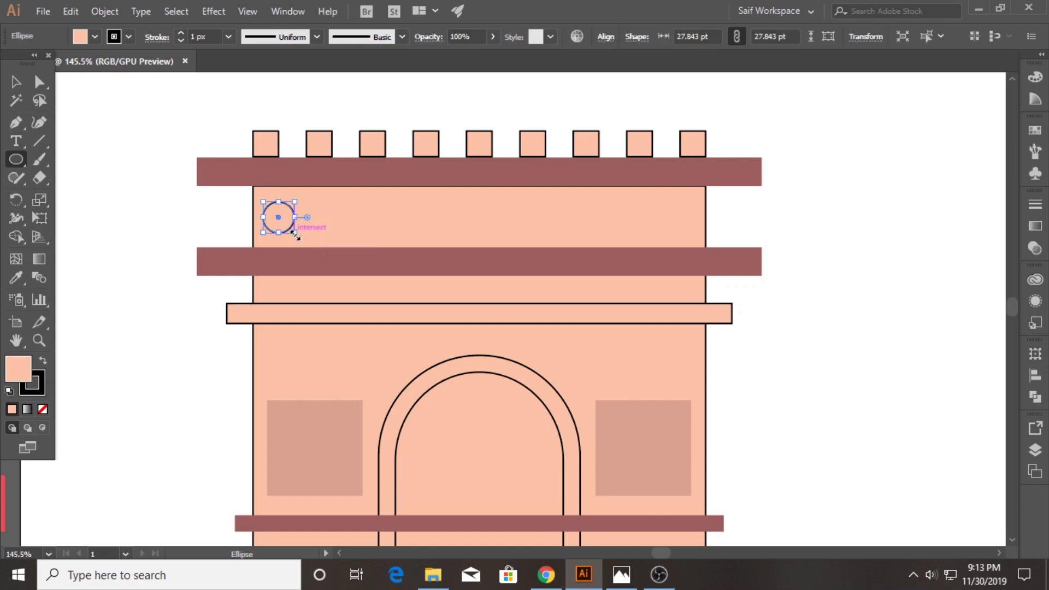
pyautogui.click(16, 82)
pyautogui.click(176, 218)
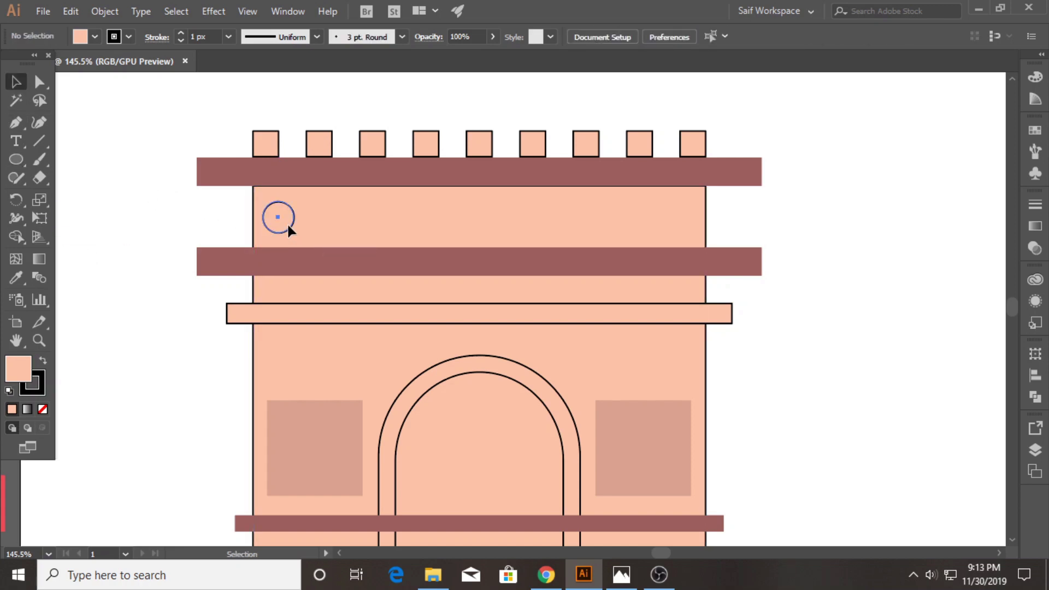
pyautogui.moveTo(291, 229); pyautogui.dragTo(355, 225)
pyautogui.hotkey('ctrl', 'd')
pyautogui.hotkey('ctrl', 'd')
pyautogui.hotkey('ctrl', 'd')
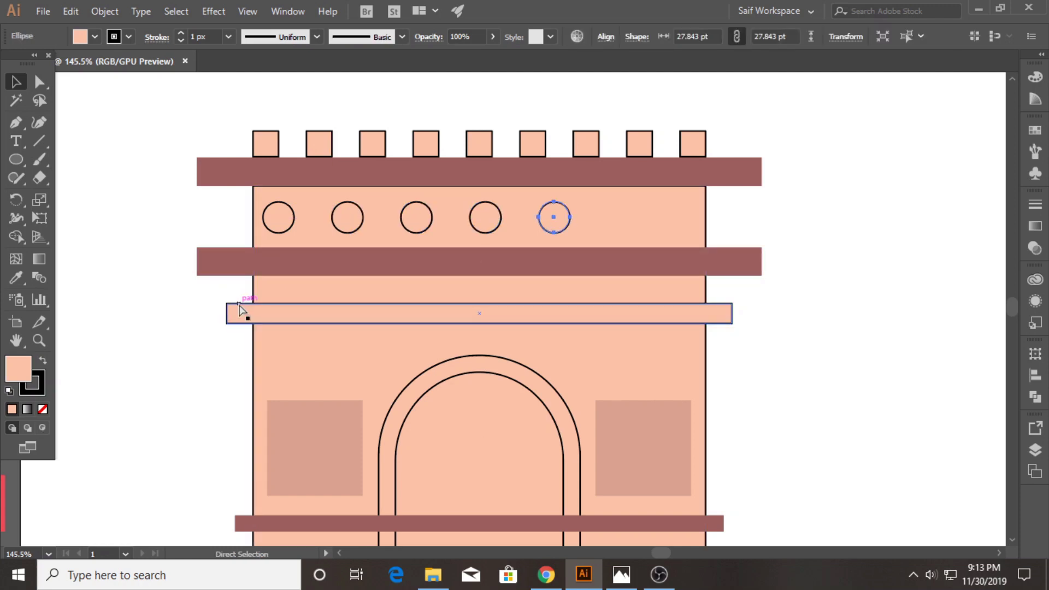
pyautogui.hotkey('ctrl', 'd')
pyautogui.hotkey('ctrl', 'd')
# - Select all seven circles, narrow the row to fit the building, and shift it slightly left
pyautogui.keyDown('shift'); pyautogui.click(278, 216); pyautogui.keyUp('shift')
pyautogui.keyDown('shift'); pyautogui.click(345, 221); pyautogui.keyUp('shift')
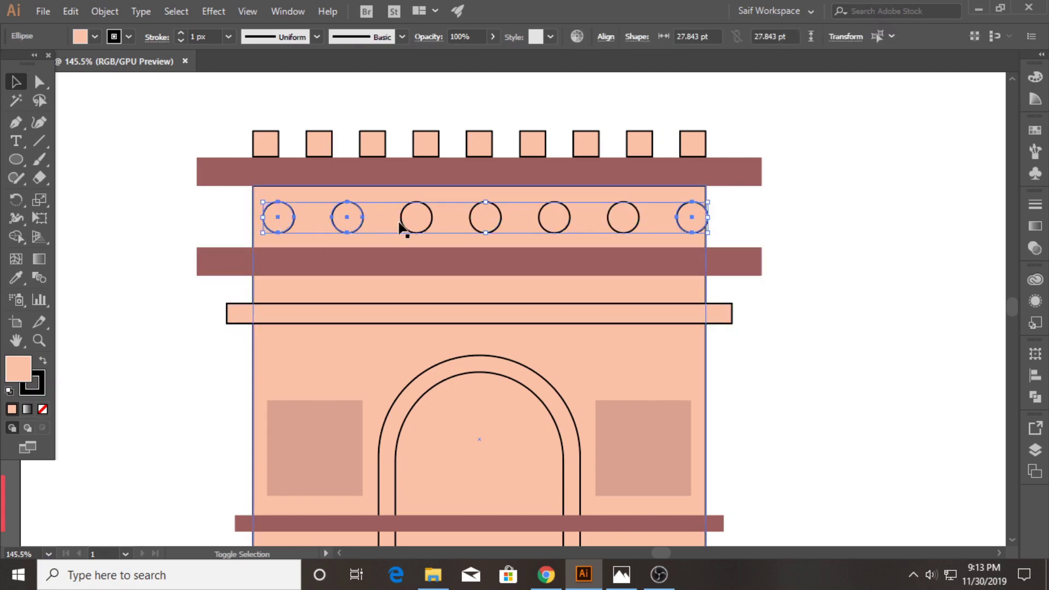
pyautogui.keyDown('shift'); pyautogui.click(403, 225); pyautogui.keyUp('shift')
pyautogui.keyDown('shift'); pyautogui.click(484, 224); pyautogui.keyUp('shift')
pyautogui.keyDown('shift'); pyautogui.click(554, 218); pyautogui.keyUp('shift')
pyautogui.keyDown('shift'); pyautogui.click(622, 219); pyautogui.keyUp('shift')
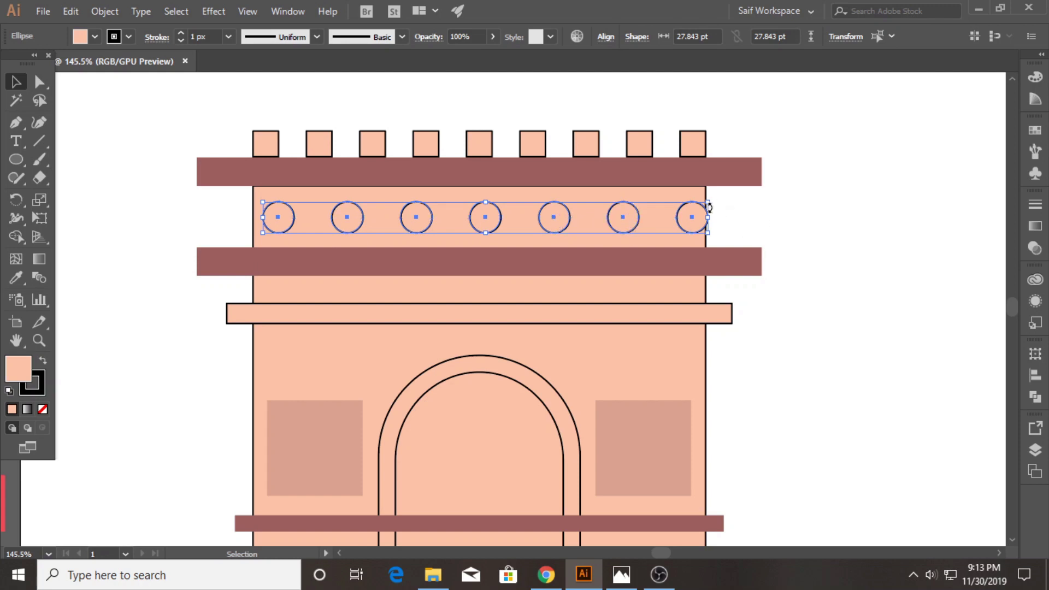
pyautogui.moveTo(709, 207); pyautogui.dragTo(703, 202)
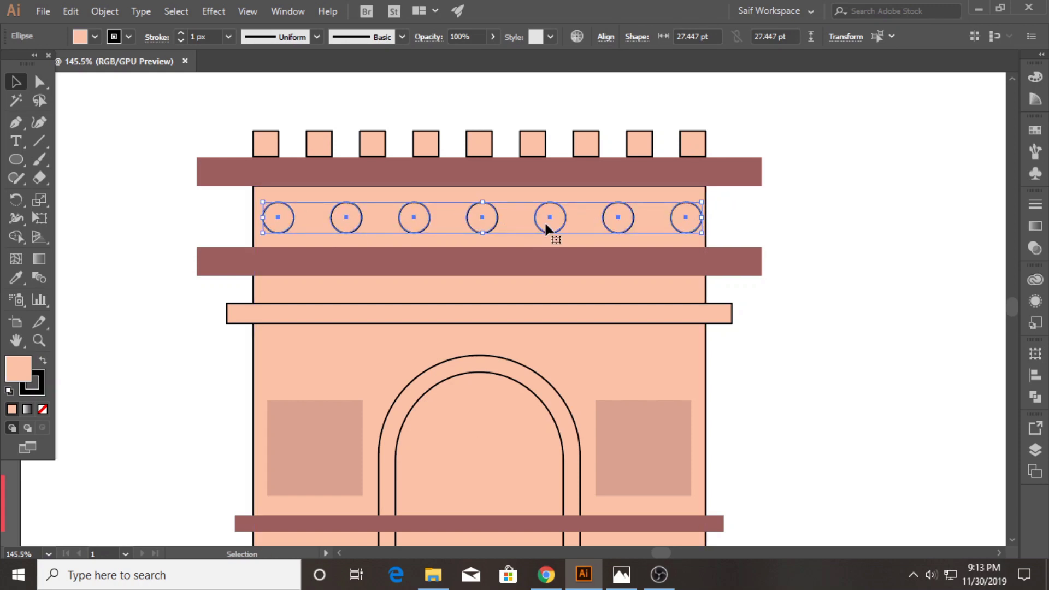
pyautogui.moveTo(544, 221); pyautogui.dragTo(541, 221)
pyautogui.click(426, 103)
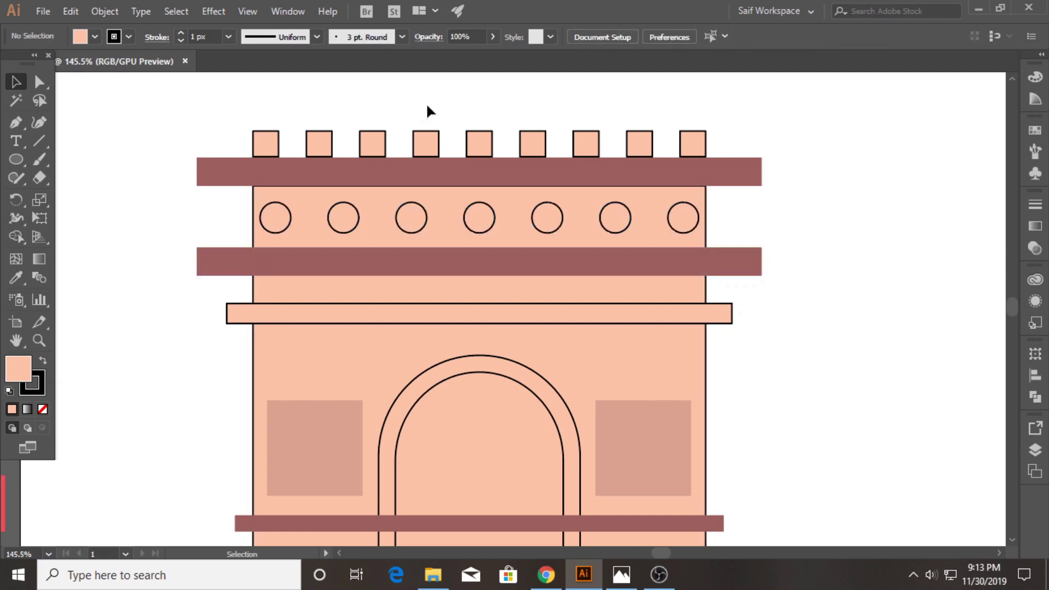
# - Use Shape Builder on the selected arch drawing to delete the inner arch region from the peach body
pyautogui.click(38, 340)
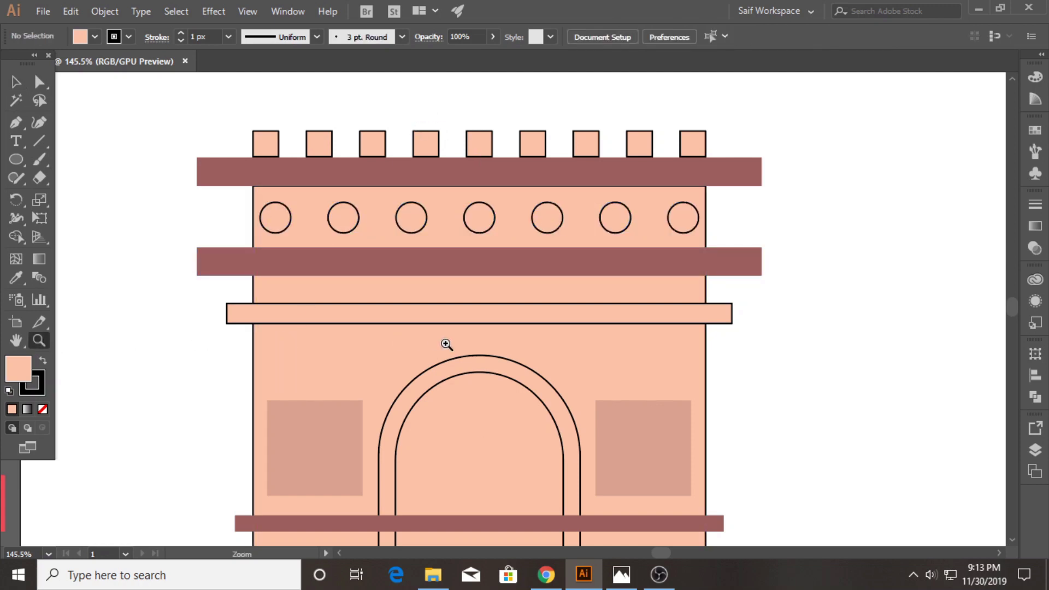
pyautogui.keyDown('alt'); pyautogui.click(446, 349); pyautogui.keyUp('alt')
pyautogui.scroll(-1, 494, 375)
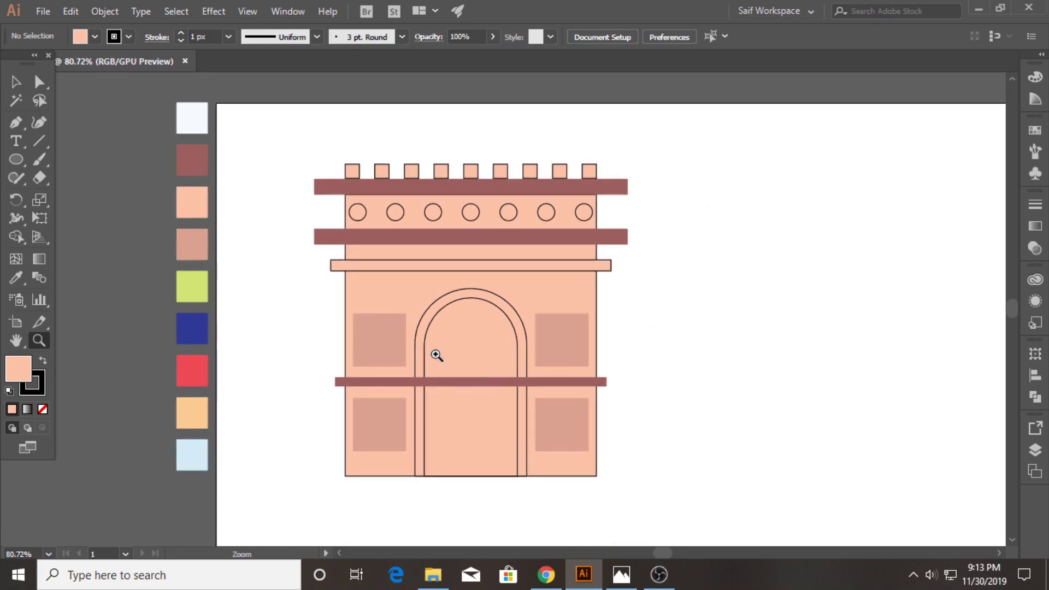
pyautogui.click(16, 81)
pyautogui.moveTo(471, 502); pyautogui.dragTo(415, 451)
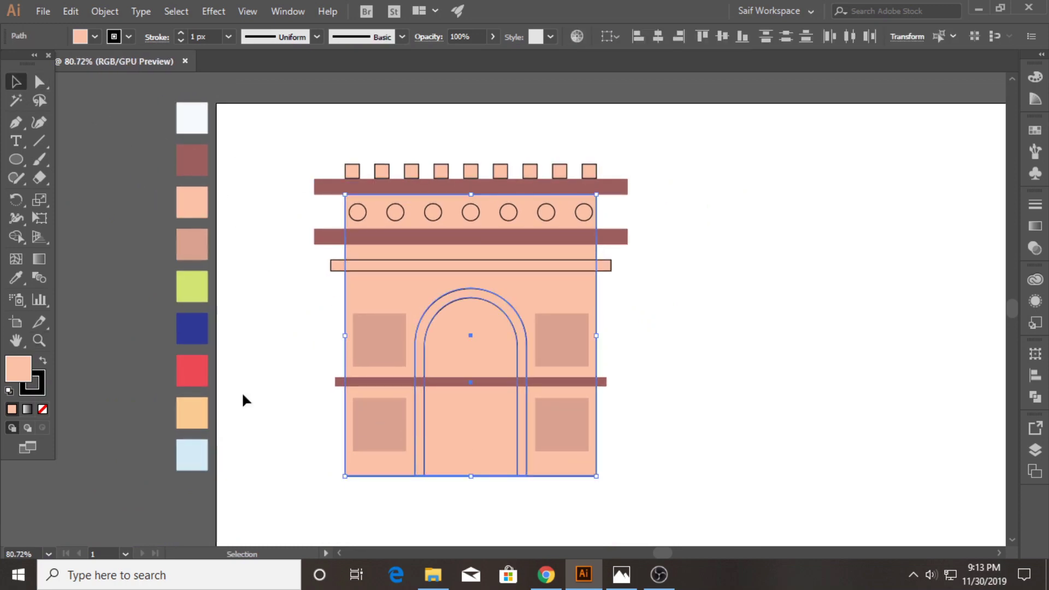
pyautogui.click(16, 237)
pyautogui.keyDown('alt'); pyautogui.click(469, 440); pyautogui.keyUp('alt')
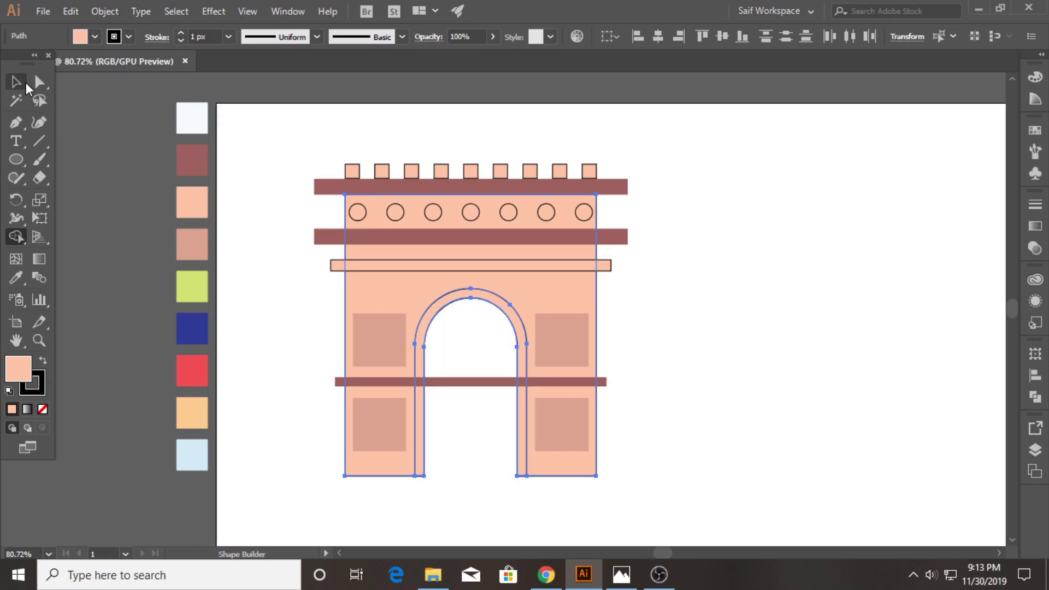
pyautogui.click(26, 84)
pyautogui.click(467, 434)
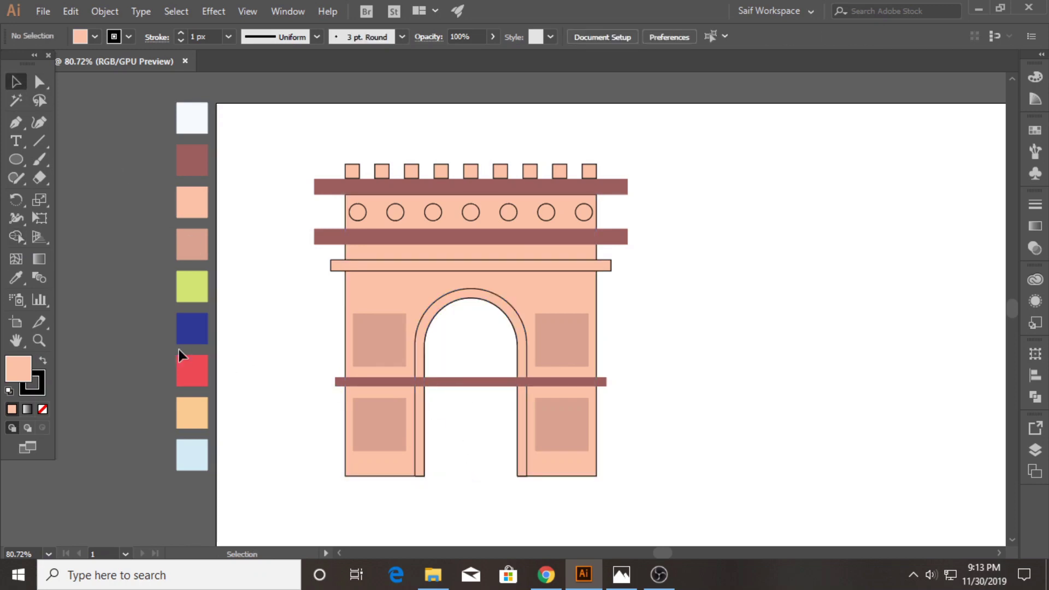
pyautogui.moveTo(427, 404); pyautogui.dragTo(562, 404)
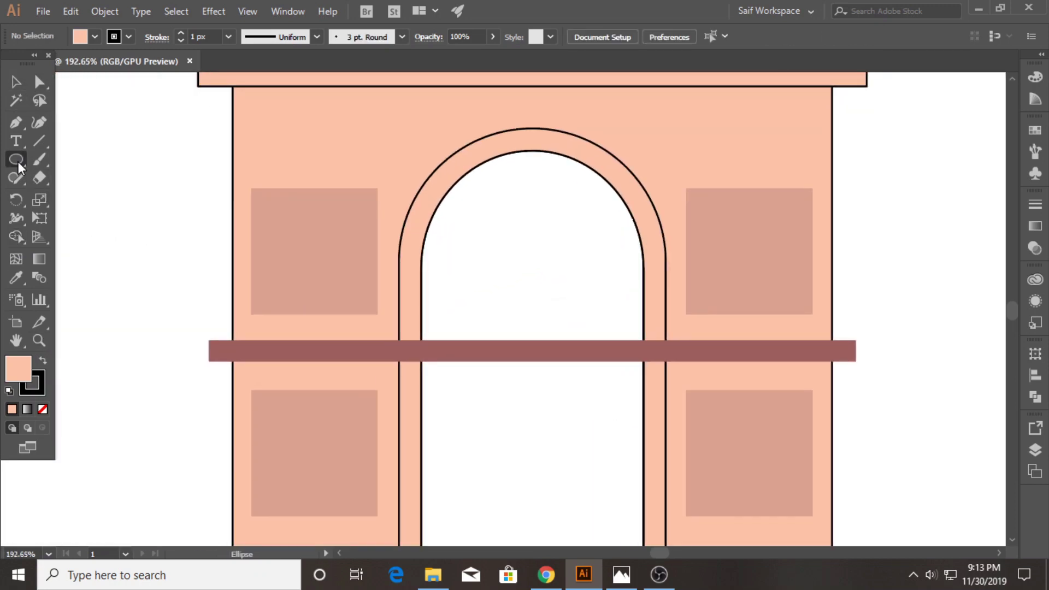
# - Cover the band inside the opening with a rectangle and delete that piece with Shape Builder
pyautogui.moveTo(18, 162); pyautogui.dragTo(103, 158)
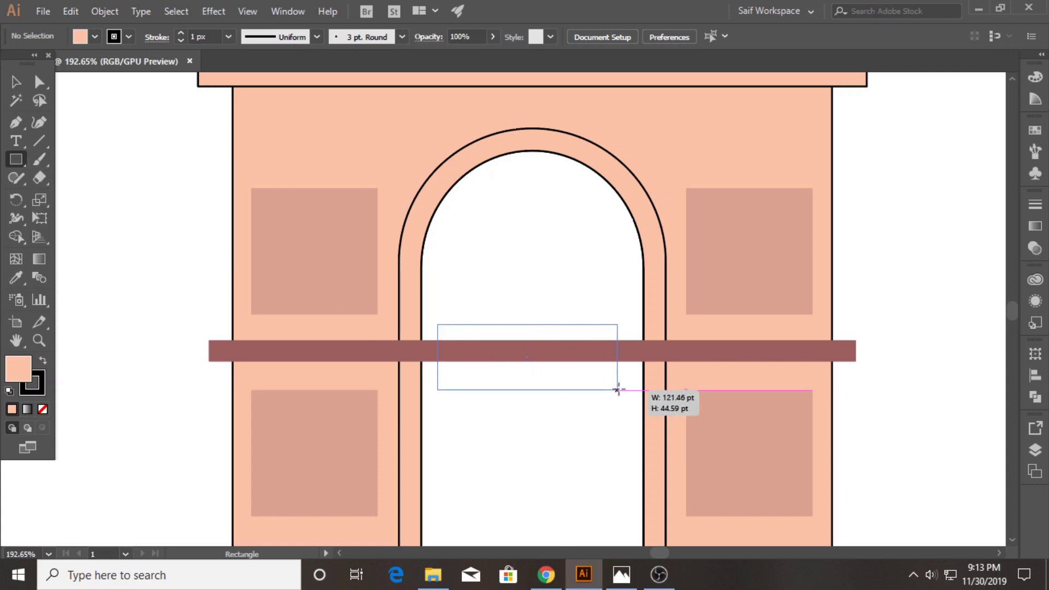
pyautogui.moveTo(437, 324); pyautogui.dragTo(623, 390)
pyautogui.click(16, 83)
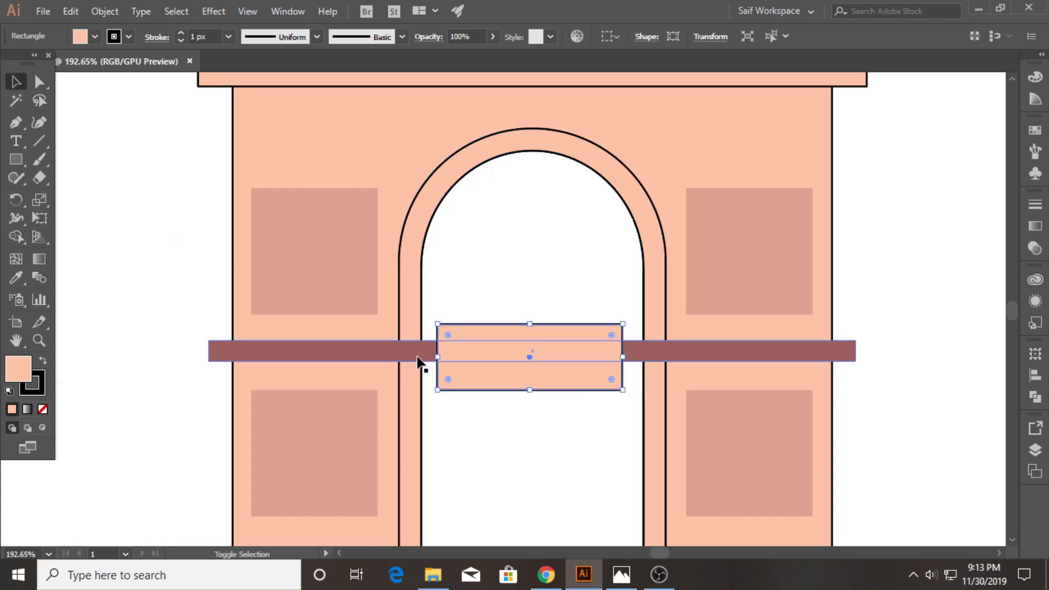
pyautogui.keyDown('shift'); pyautogui.click(422, 355); pyautogui.keyUp('shift')
pyautogui.click(568, 392)
pyautogui.moveTo(564, 393); pyautogui.dragTo(562, 389)
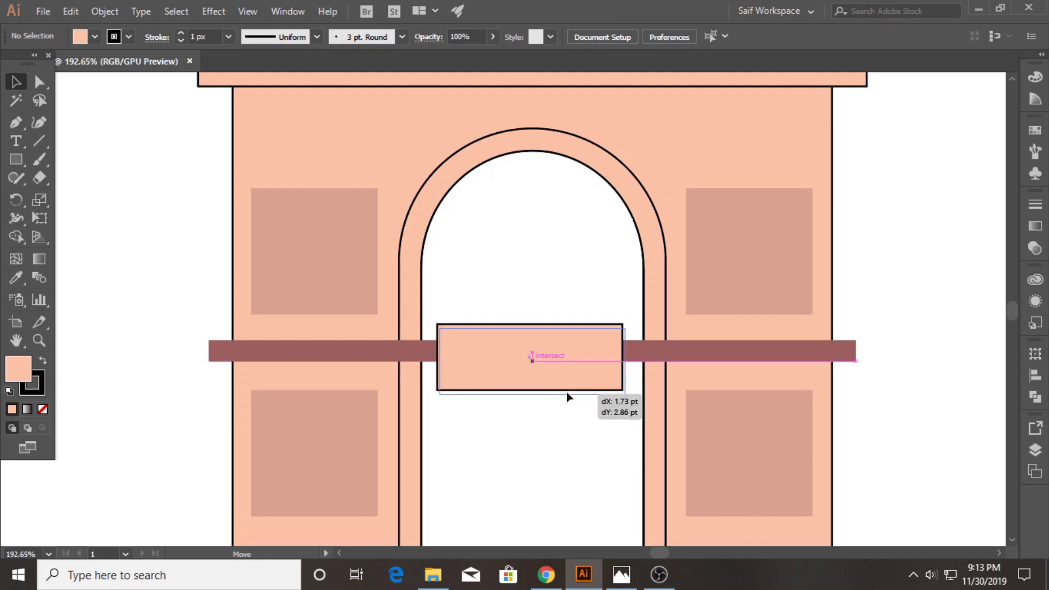
pyautogui.moveTo(561, 392)
pyautogui.mouseDown()
pyautogui.moveTo(534, 373)
pyautogui.moveTo(571, 322)
pyautogui.mouseUp()
pyautogui.keyDown('shift'); pyautogui.click(422, 350); pyautogui.keyUp('shift')
pyautogui.hotkey('shift', 'm')
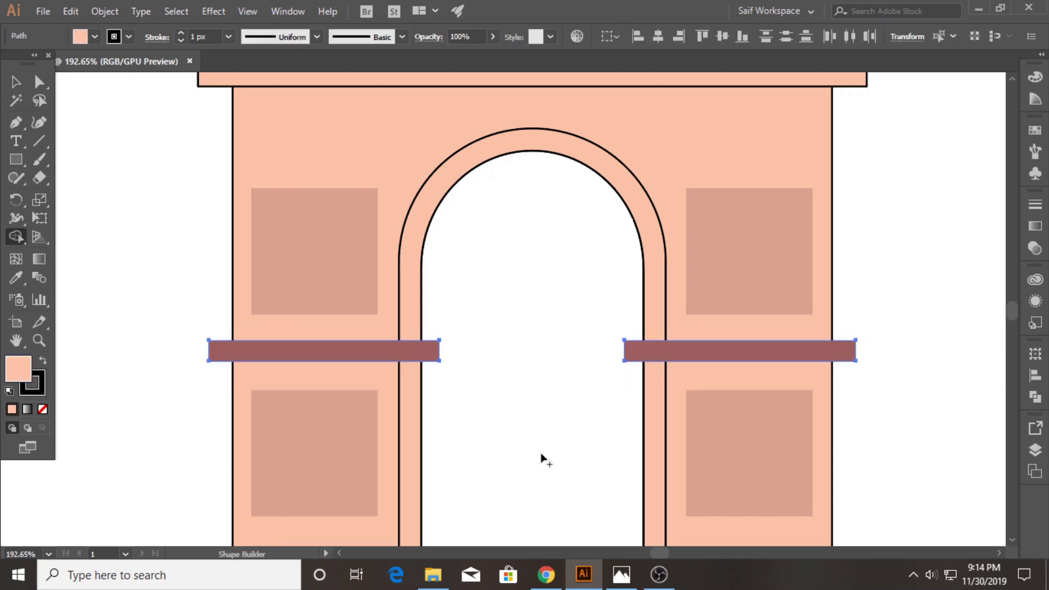
pyautogui.click(18, 86)
# - Move both lower window squares down and stretch them taller
pyautogui.click(152, 300)
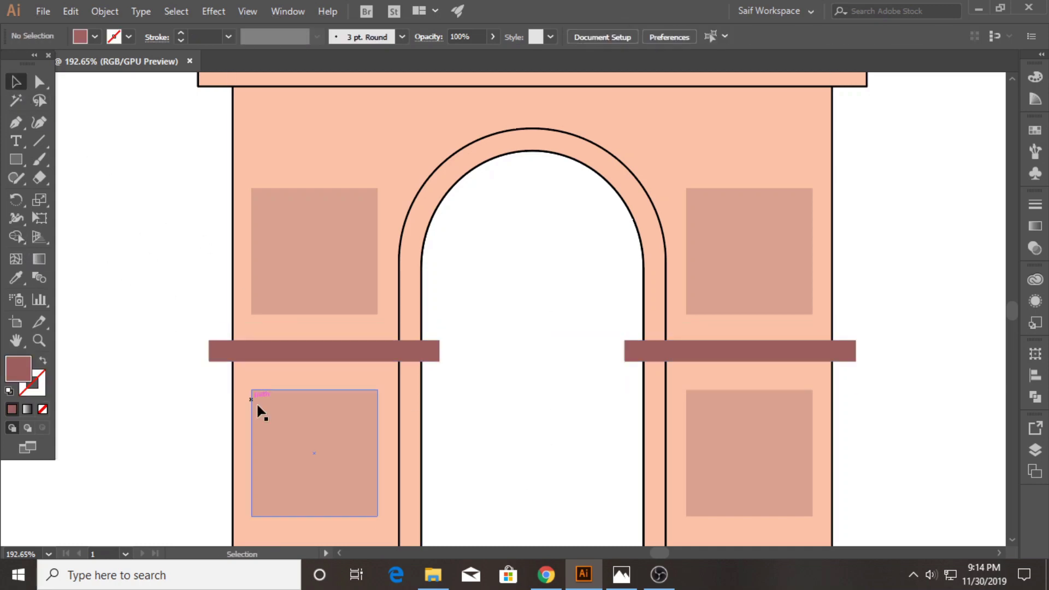
pyautogui.scroll(-3, 471, 454)
pyautogui.click(330, 407)
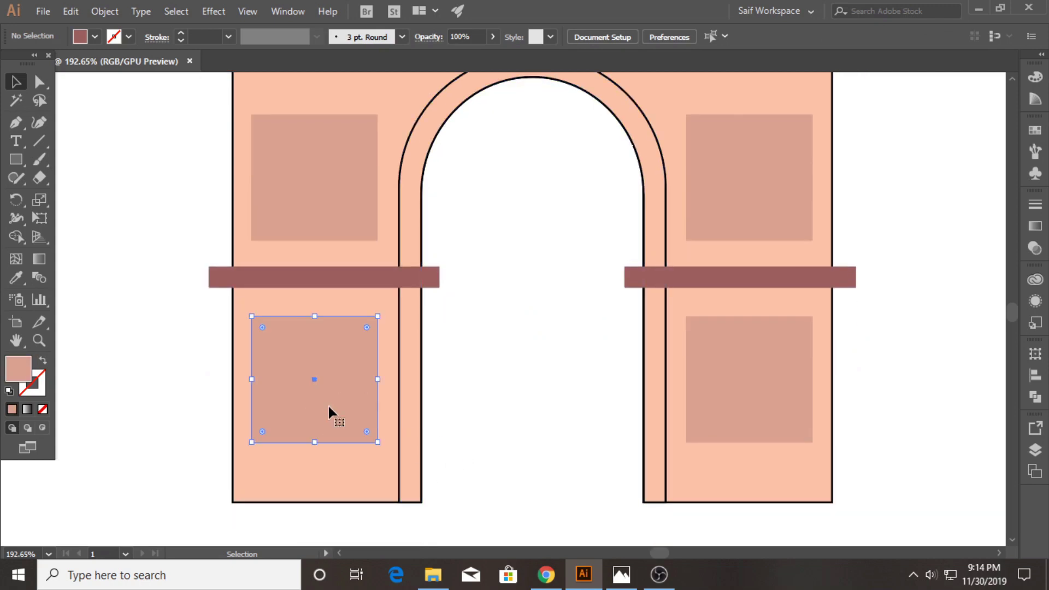
pyautogui.keyDown('shift'); pyautogui.click(741, 425); pyautogui.keyUp('shift')
pyautogui.moveTo(740, 423); pyautogui.dragTo(739, 463)
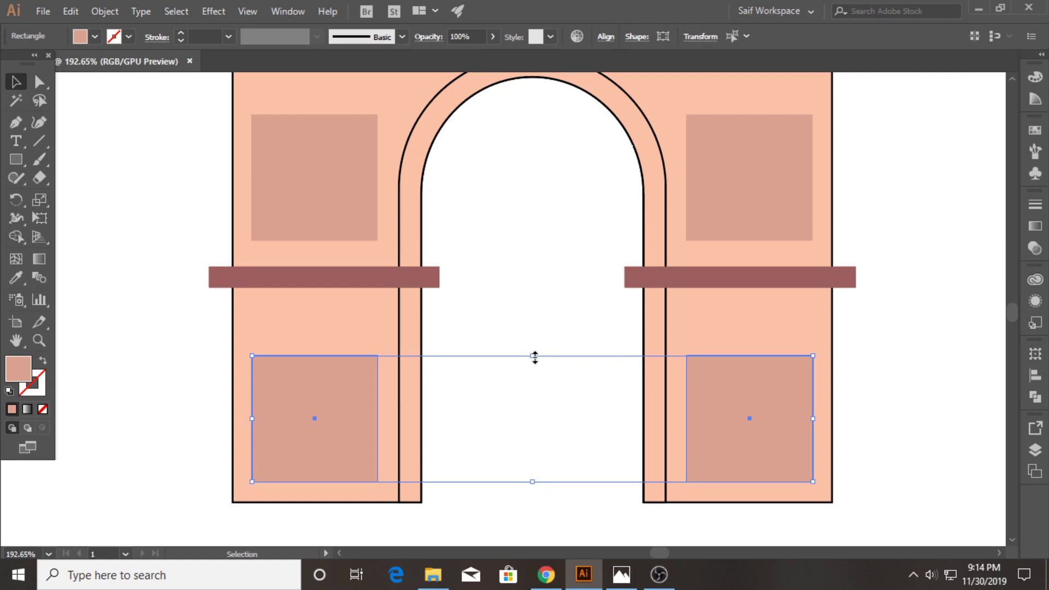
pyautogui.moveTo(534, 357); pyautogui.dragTo(534, 319)
pyautogui.click(38, 81)
# - Round the top corners of both lower windows into full arches using live corners
pyautogui.click(103, 241)
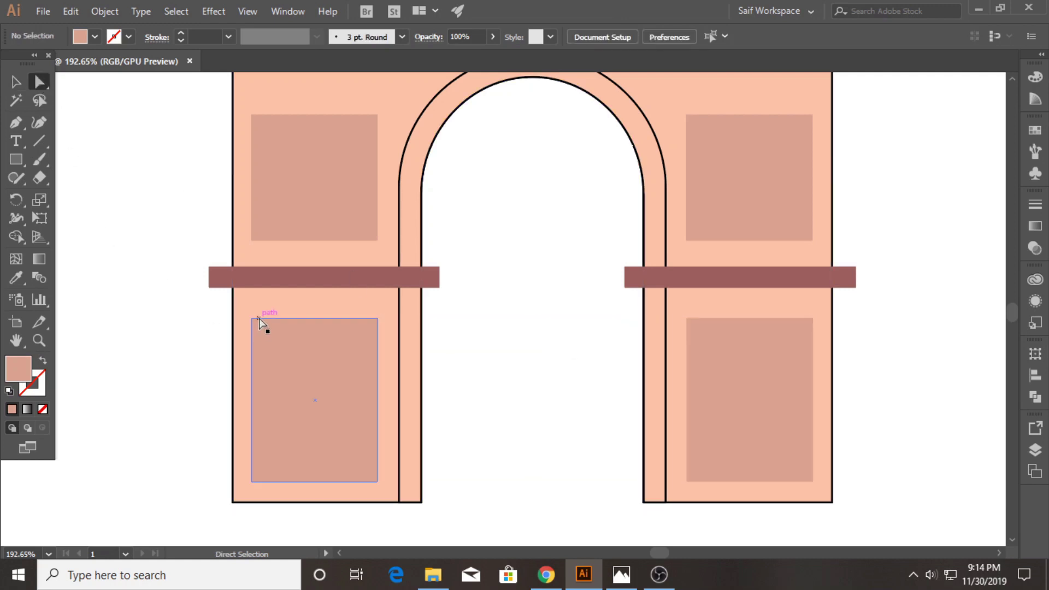
pyautogui.click(252, 318)
pyautogui.click(379, 318)
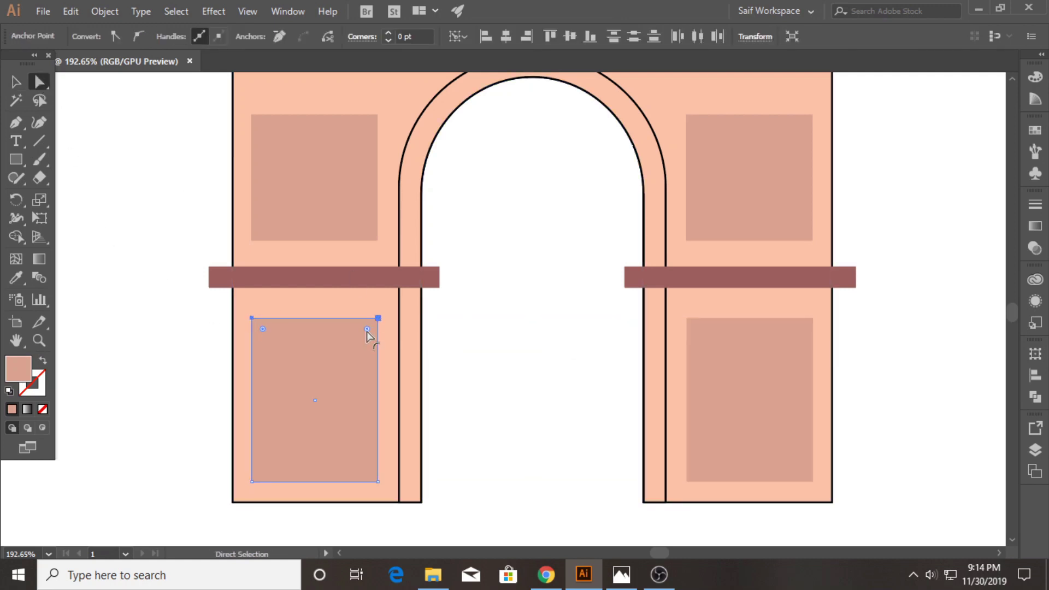
pyautogui.moveTo(367, 329); pyautogui.dragTo(316, 428)
pyautogui.click(687, 318)
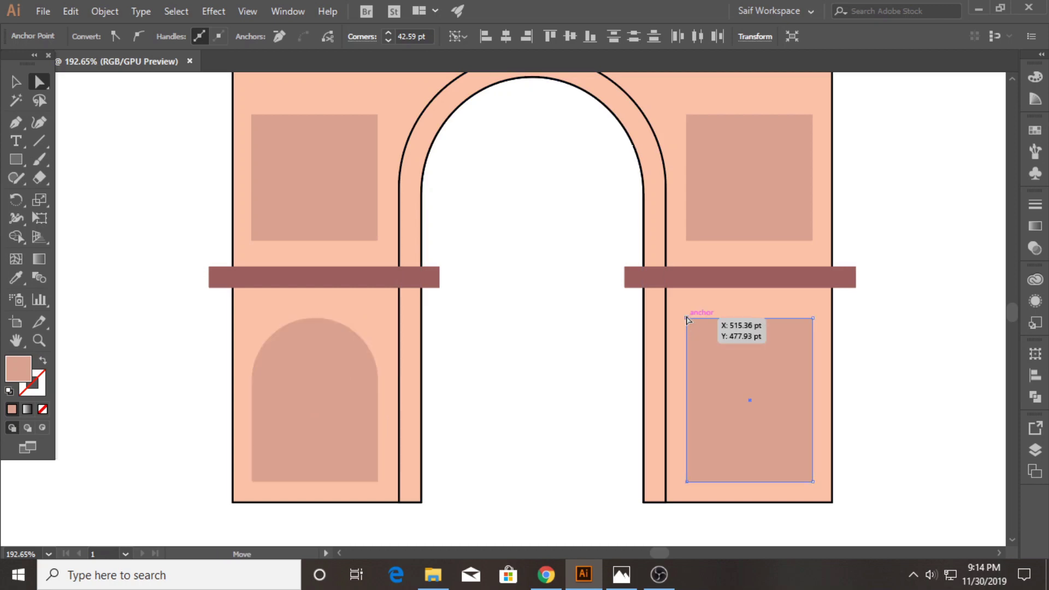
pyautogui.keyDown('shift'); pyautogui.click(809, 319); pyautogui.keyUp('shift')
pyautogui.moveTo(797, 333); pyautogui.dragTo(765, 415)
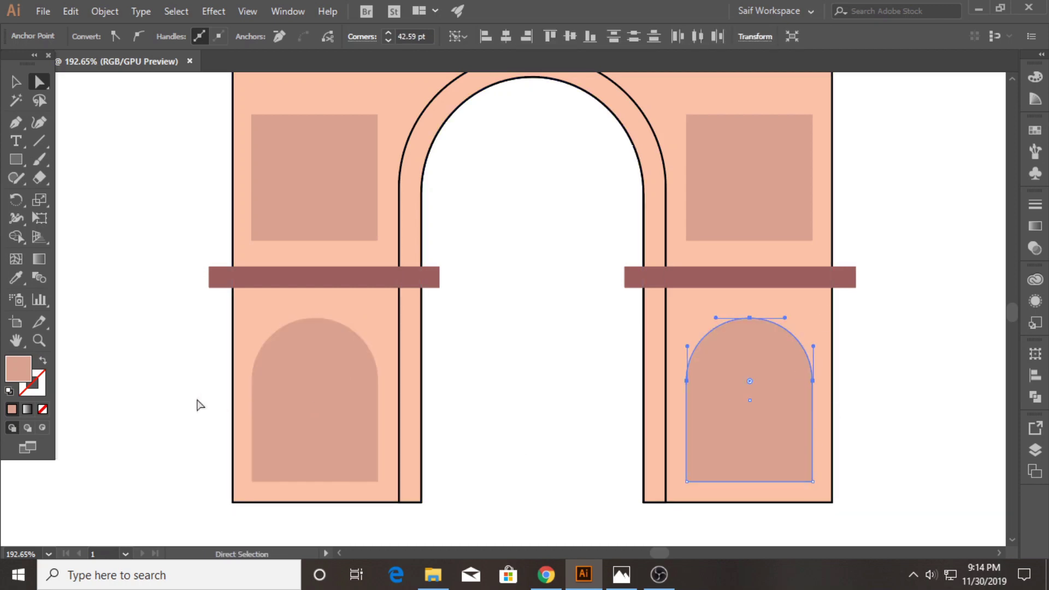
pyautogui.click(15, 82)
pyautogui.click(173, 334)
pyautogui.click(39, 341)
pyautogui.scroll(-2, 445, 363)
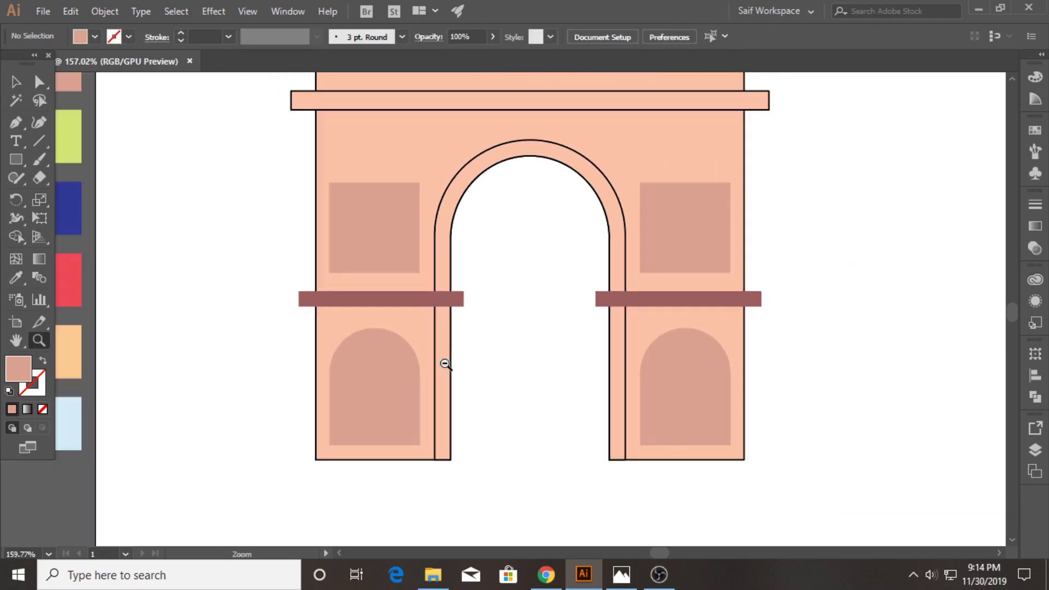
pyautogui.scroll(-2, 356, 386)
# - Give every part of the arch a 4 px outline
pyautogui.scroll(-2, 501, 368)
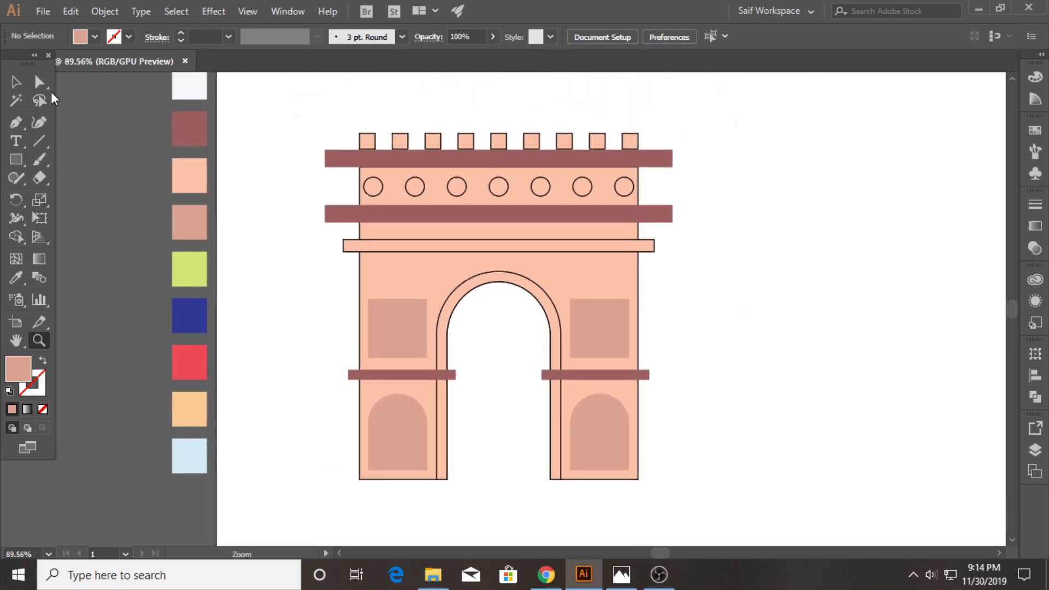
pyautogui.click(15, 82)
pyautogui.moveTo(300, 101); pyautogui.dragTo(674, 471)
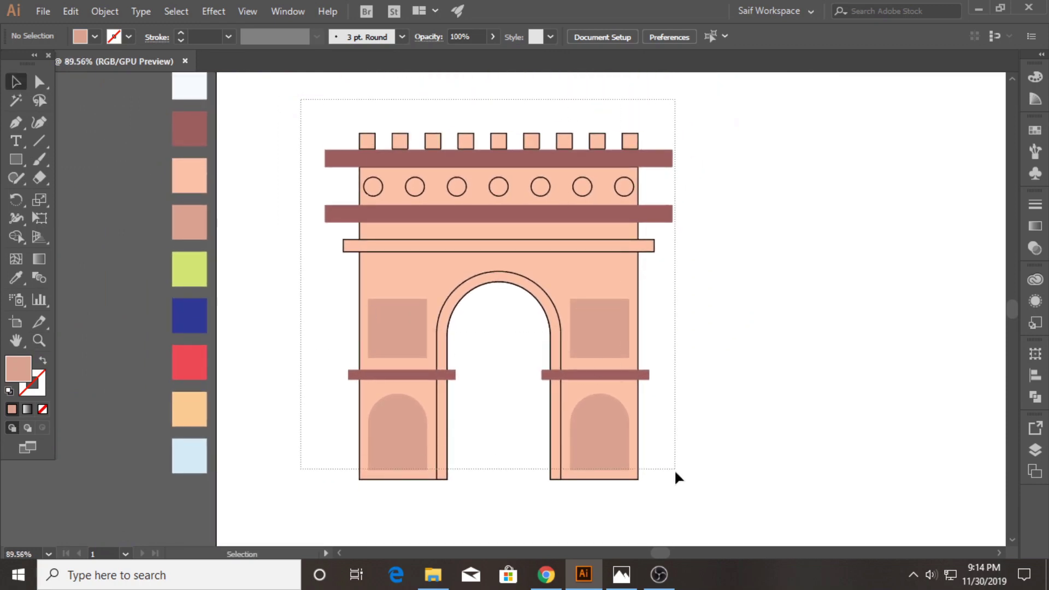
pyautogui.click(229, 37)
pyautogui.click(248, 100)
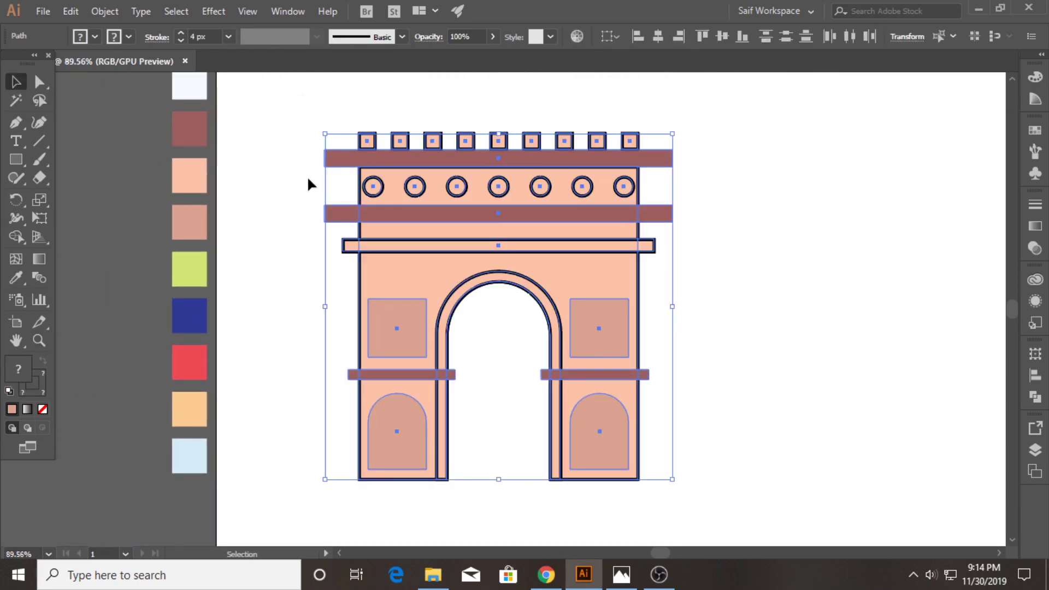
pyautogui.click(157, 37)
pyautogui.click(227, 98)
pyautogui.click(290, 140)
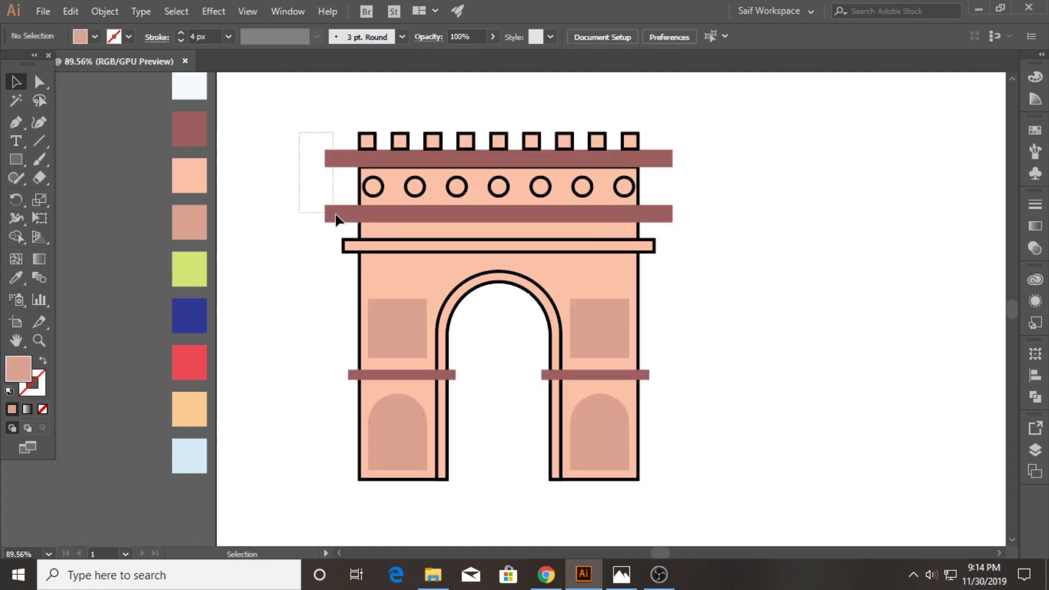
# - Give the top dark bars, small left bar and right lower window a black 4 px outline
pyautogui.moveTo(336, 219); pyautogui.dragTo(336, 221)
pyautogui.keyDown('shift'); pyautogui.click(411, 377); pyautogui.keyUp('shift')
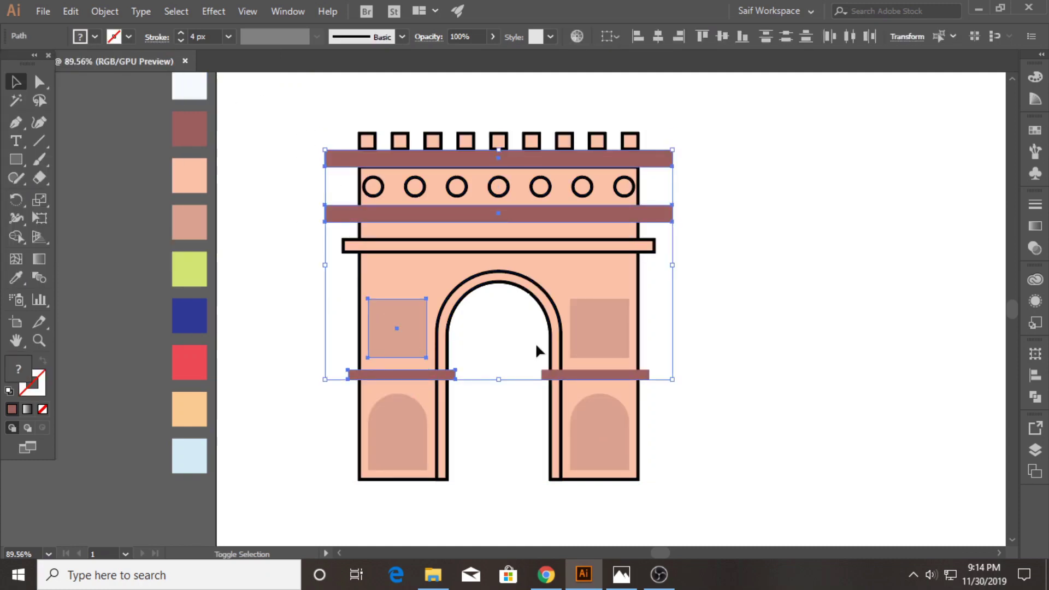
pyautogui.keyDown('shift'); pyautogui.click(599, 414); pyautogui.keyUp('shift')
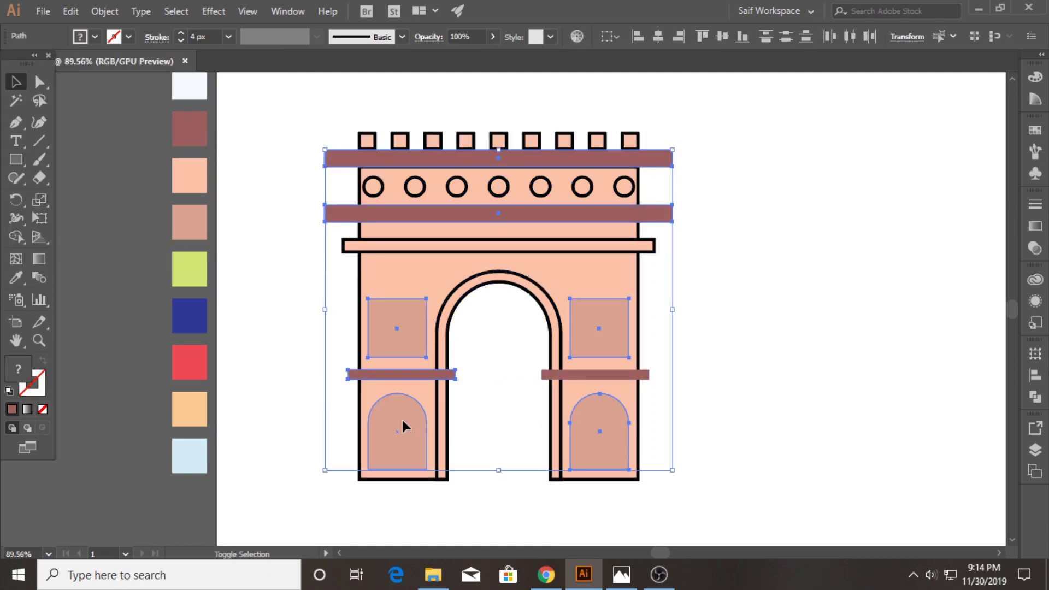
pyautogui.click(128, 37)
pyautogui.click(36, 70)
pyautogui.press('Return')
pyautogui.click(228, 36)
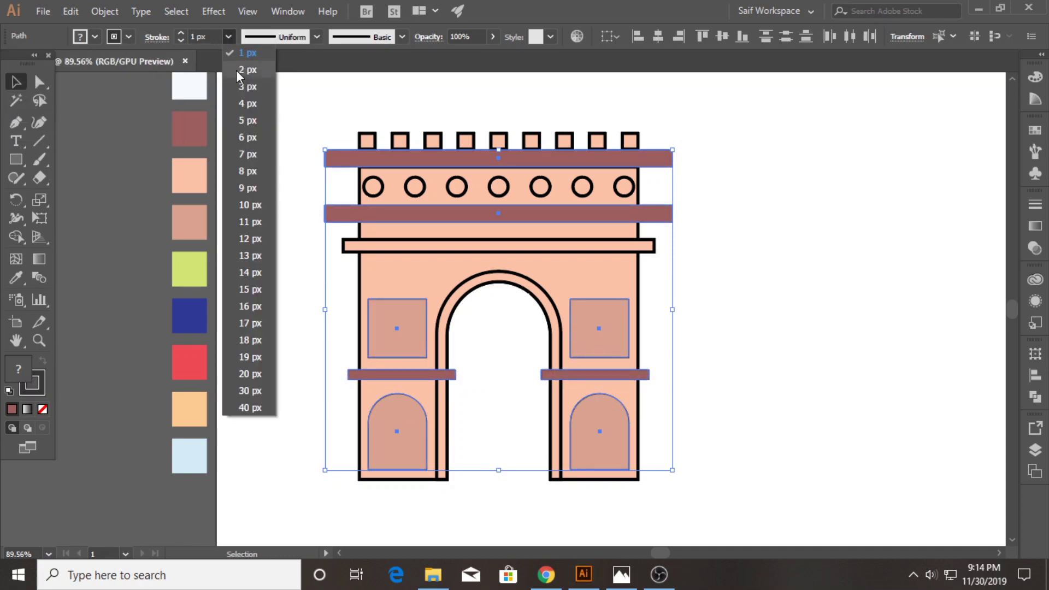
pyautogui.click(246, 103)
pyautogui.click(288, 225)
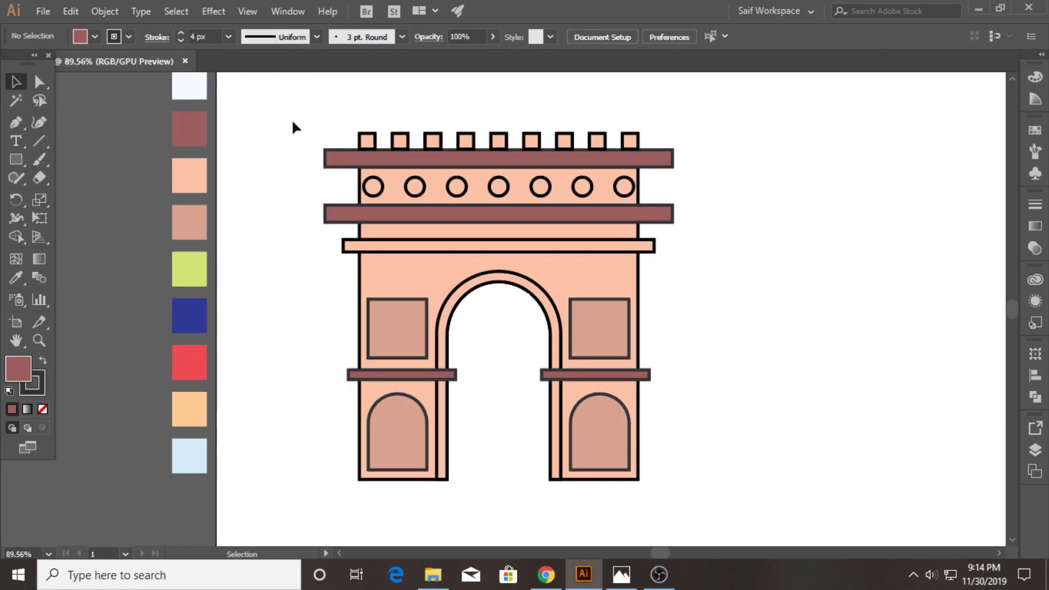
# - Apply one dark outline colour to all artwork, aligned outside the shapes
pyautogui.moveTo(292, 120); pyautogui.dragTo(681, 483)
pyautogui.click(113, 37)
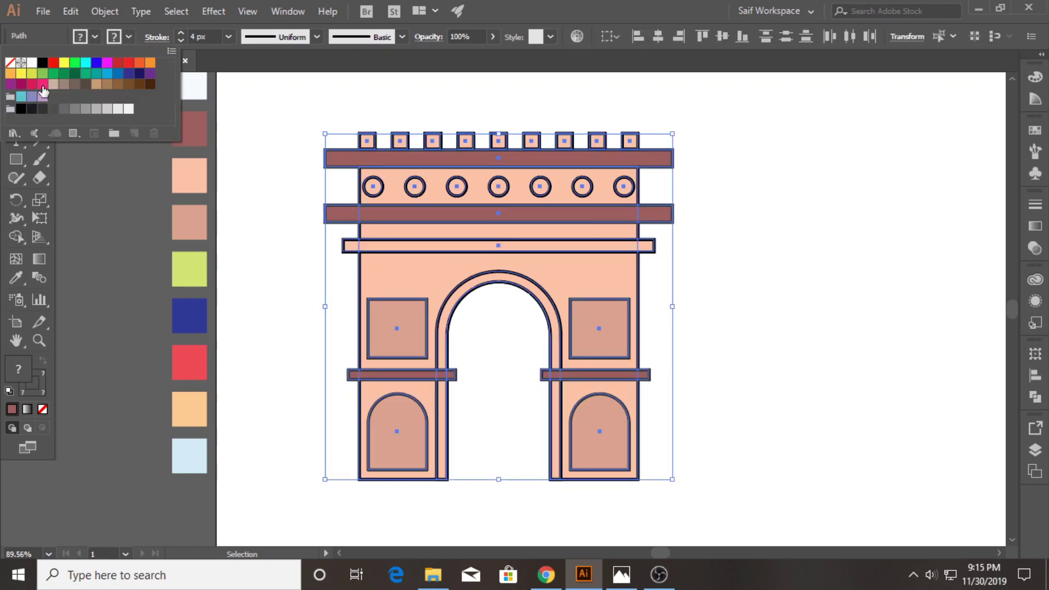
pyautogui.click(44, 110)
pyautogui.click(156, 36)
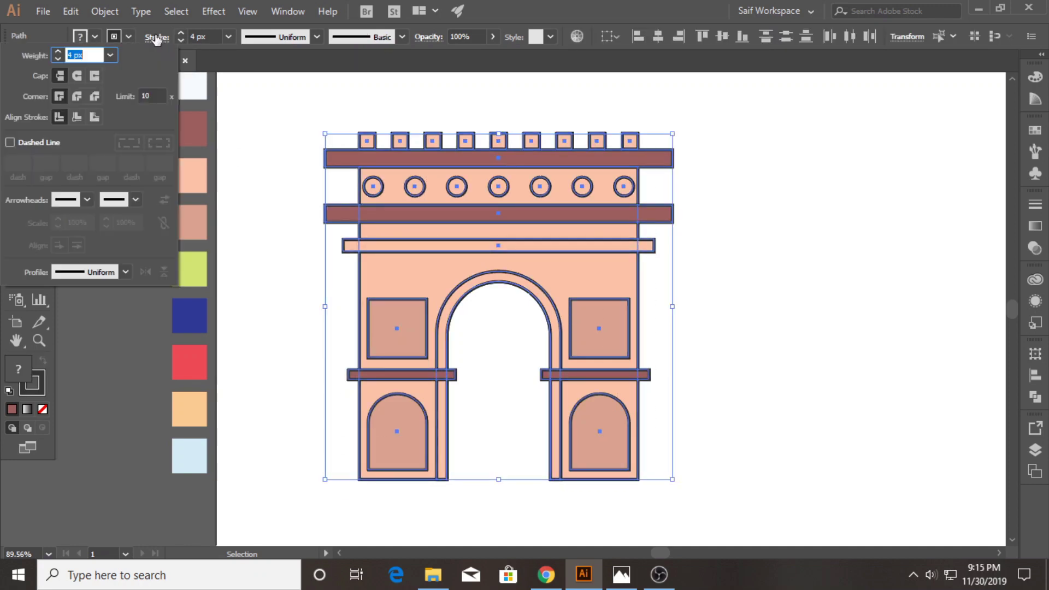
pyautogui.click(95, 117)
pyautogui.click(279, 234)
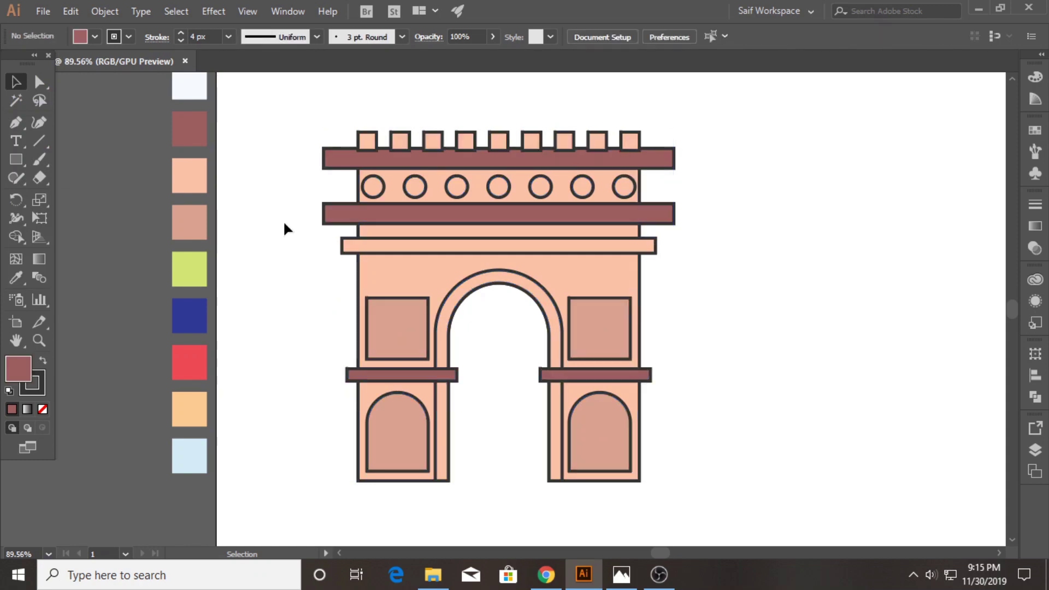
# - Nudge the row of small top squares up onto the top bar
pyautogui.moveTo(345, 97); pyautogui.dragTo(639, 143)
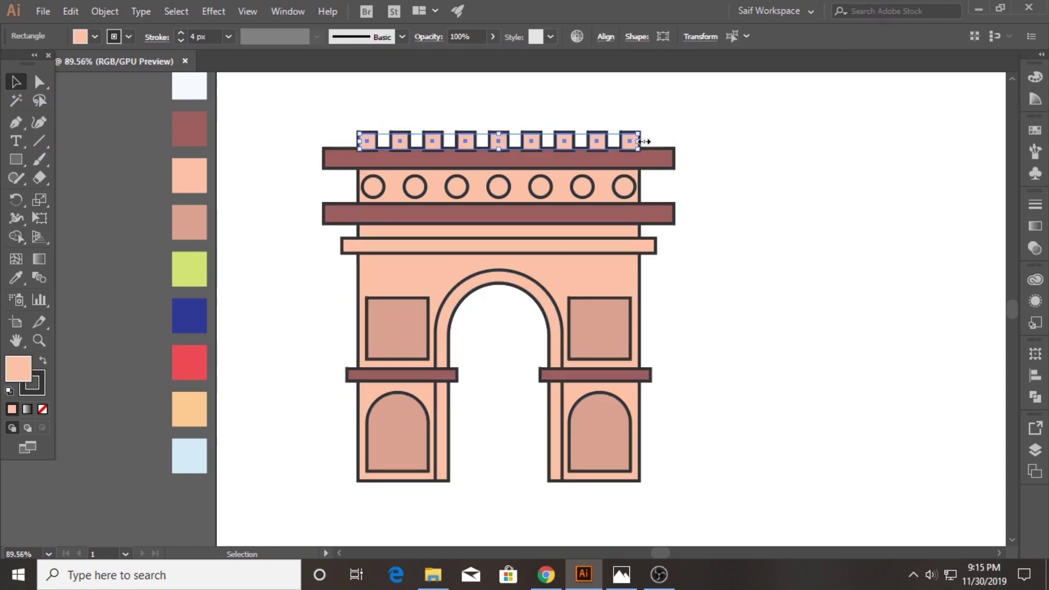
pyautogui.press('Up')
pyautogui.press('Up')
pyautogui.press('Up')
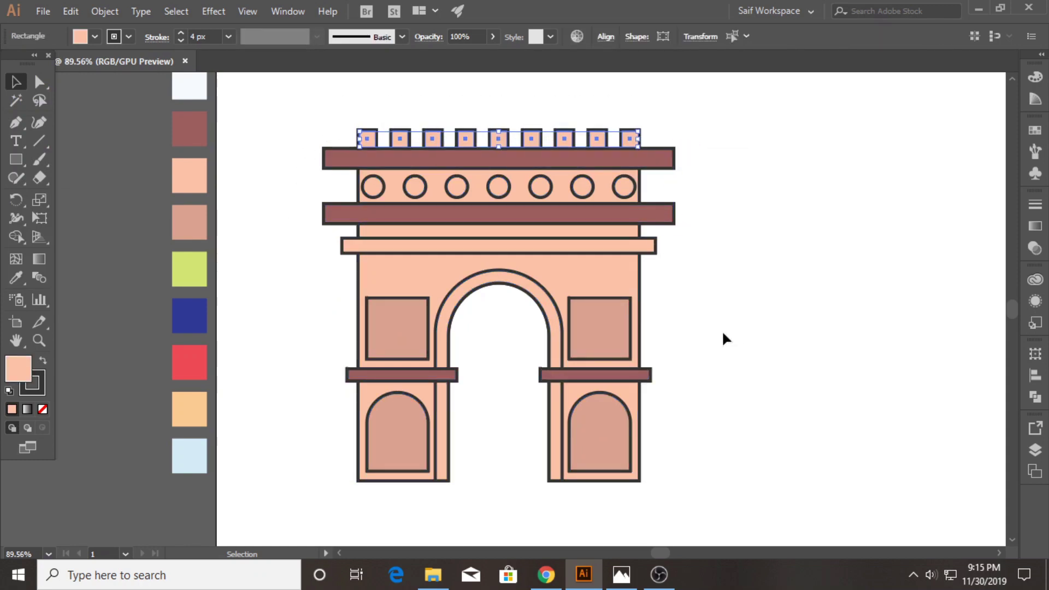
pyautogui.click(720, 329)
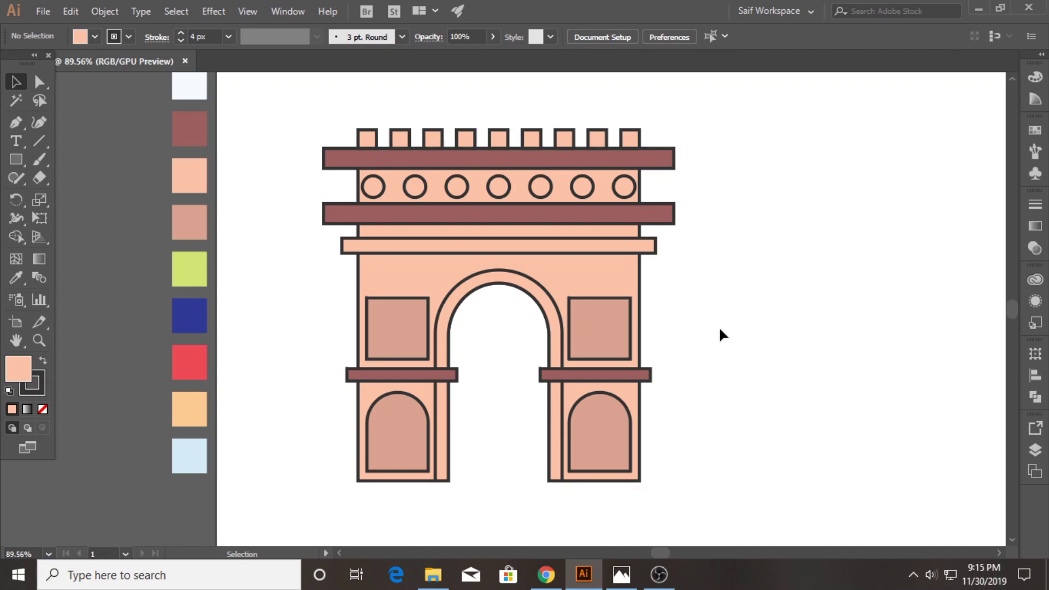
pyautogui.click(414, 328)
# - Raise both upper window squares higher on the arch
pyautogui.keyDown('shift'); pyautogui.click(604, 330); pyautogui.keyUp('shift')
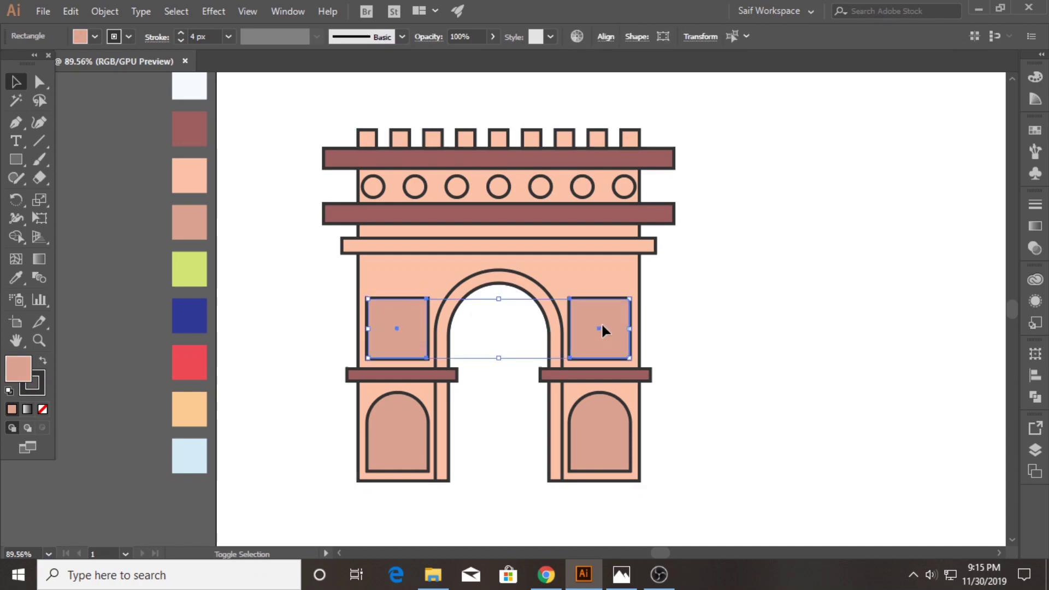
pyautogui.moveTo(599, 326); pyautogui.dragTo(599, 306)
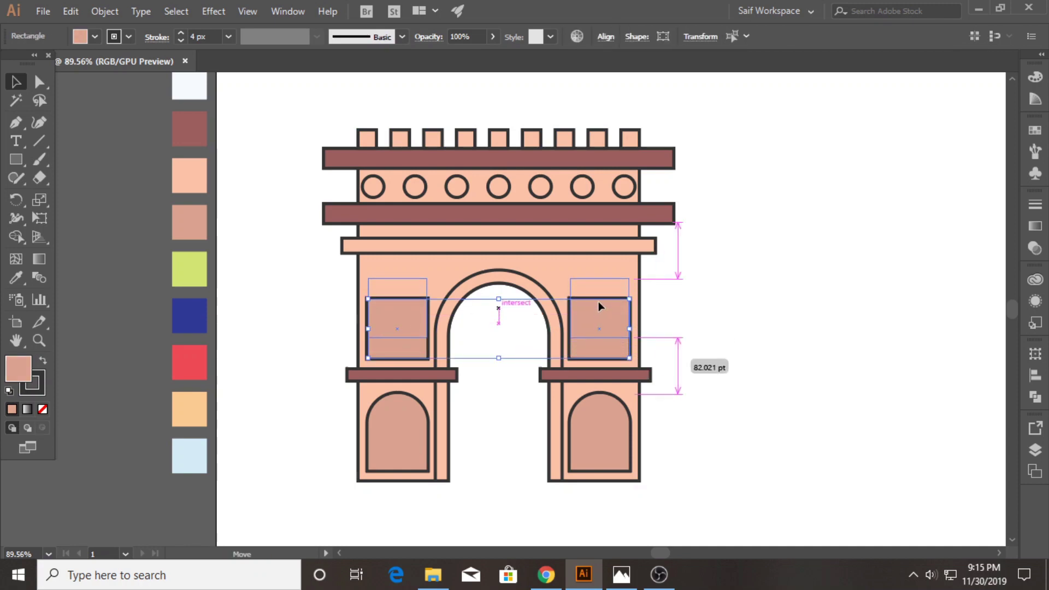
pyautogui.click(713, 333)
# - Draw a thin base slab under the left pillar
pyautogui.scroll(-1, 674, 347)
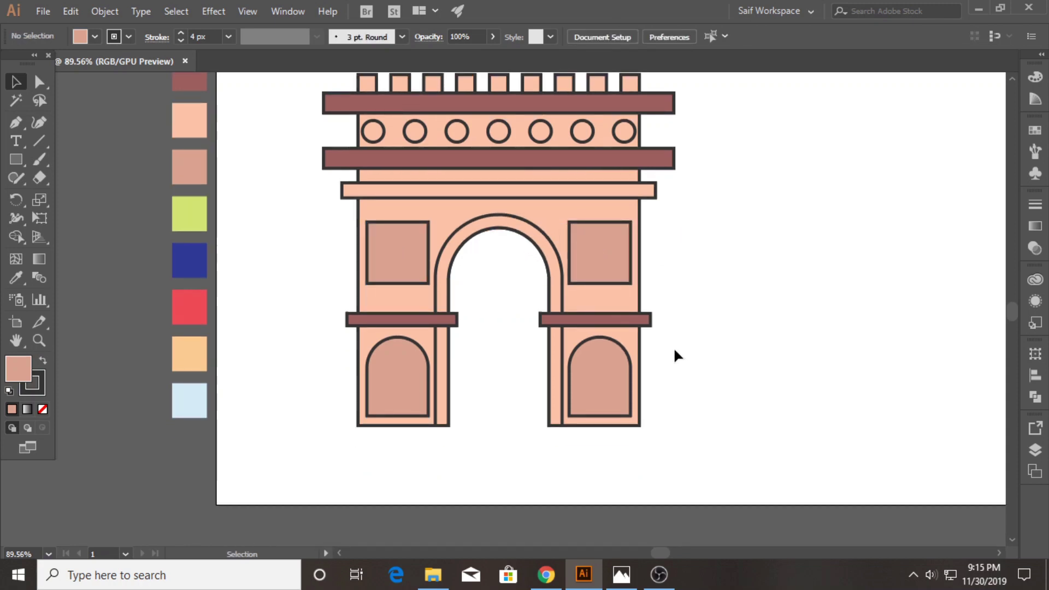
pyautogui.scroll(1, 664, 347)
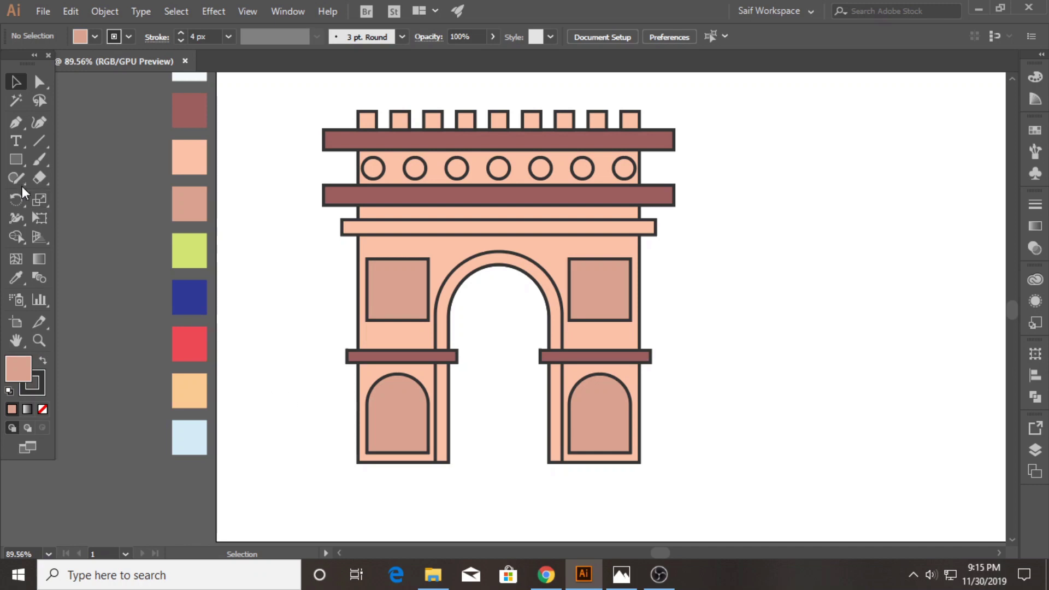
pyautogui.moveTo(15, 158); pyautogui.dragTo(44, 165)
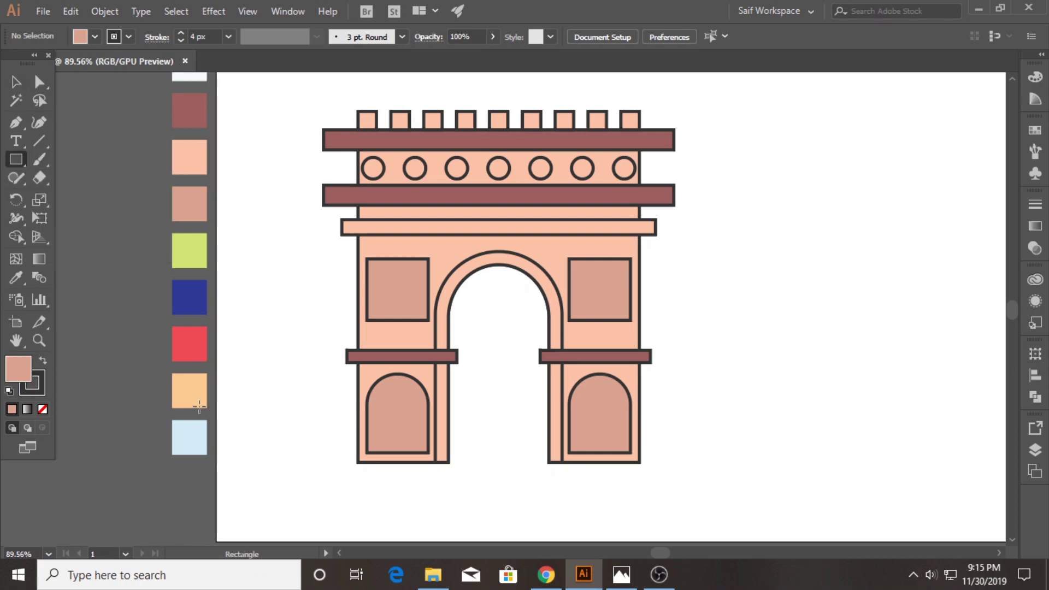
pyautogui.moveTo(343, 461)
pyautogui.mouseDown()
pyautogui.moveTo(459, 470)
pyautogui.moveTo(444, 486)
pyautogui.moveTo(467, 475)
pyautogui.mouseUp()
# - Fill the lower base slab with the dark brown sampled from the bar above
pyautogui.click(17, 89)
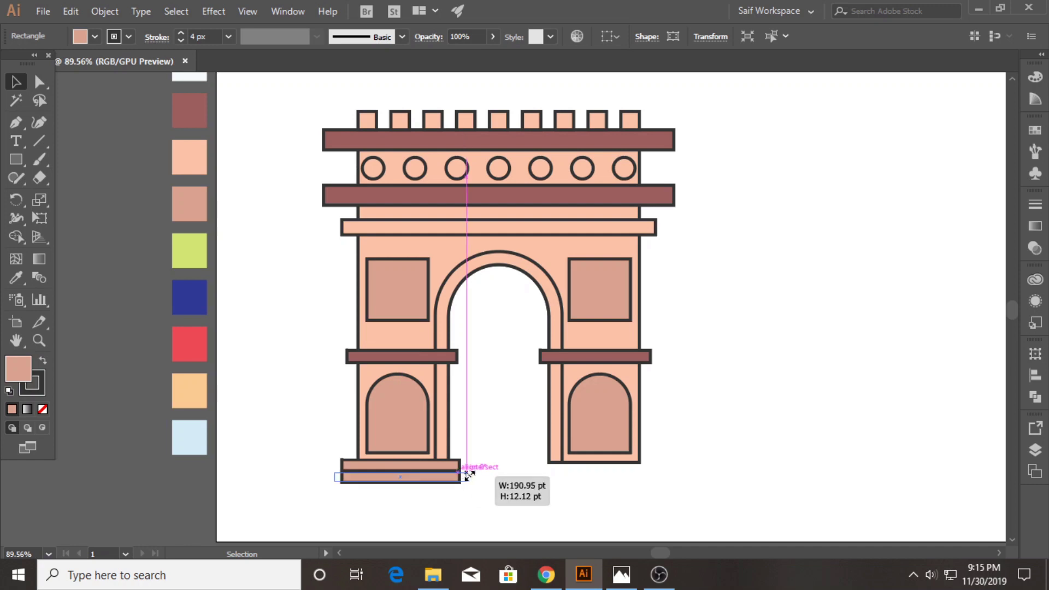
pyautogui.click(333, 468)
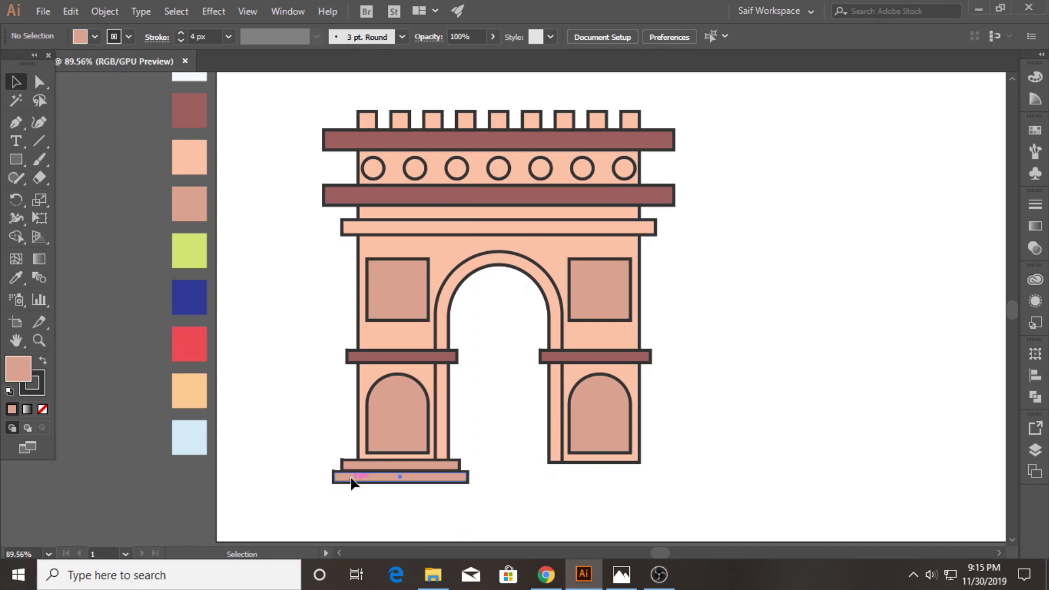
pyautogui.click(352, 481)
pyautogui.press('i')
pyautogui.click(405, 357)
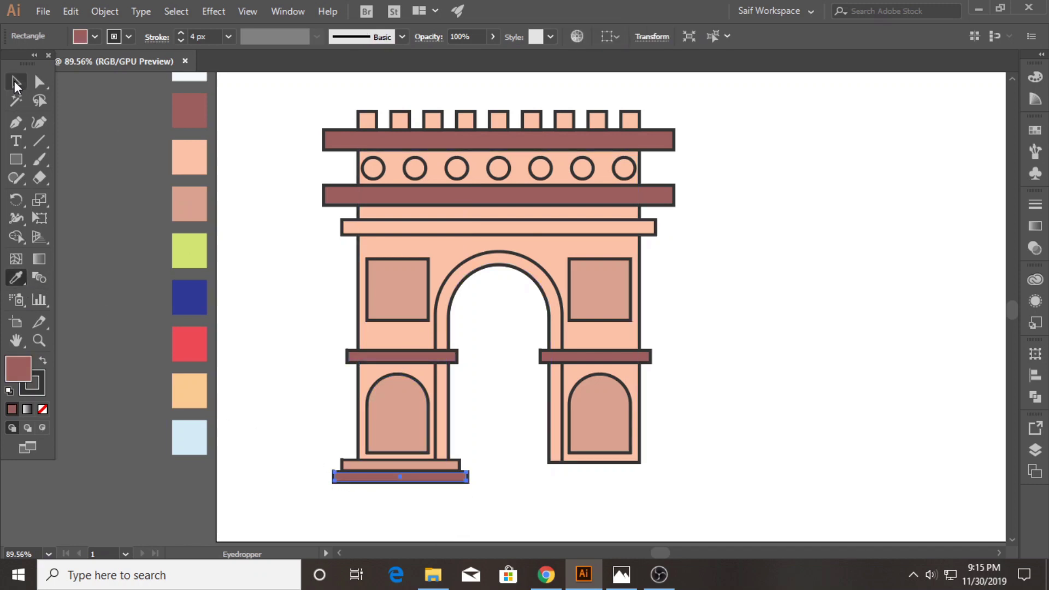
# - Copy both left base slabs over to the right pillar
pyautogui.click(15, 82)
pyautogui.click(350, 492)
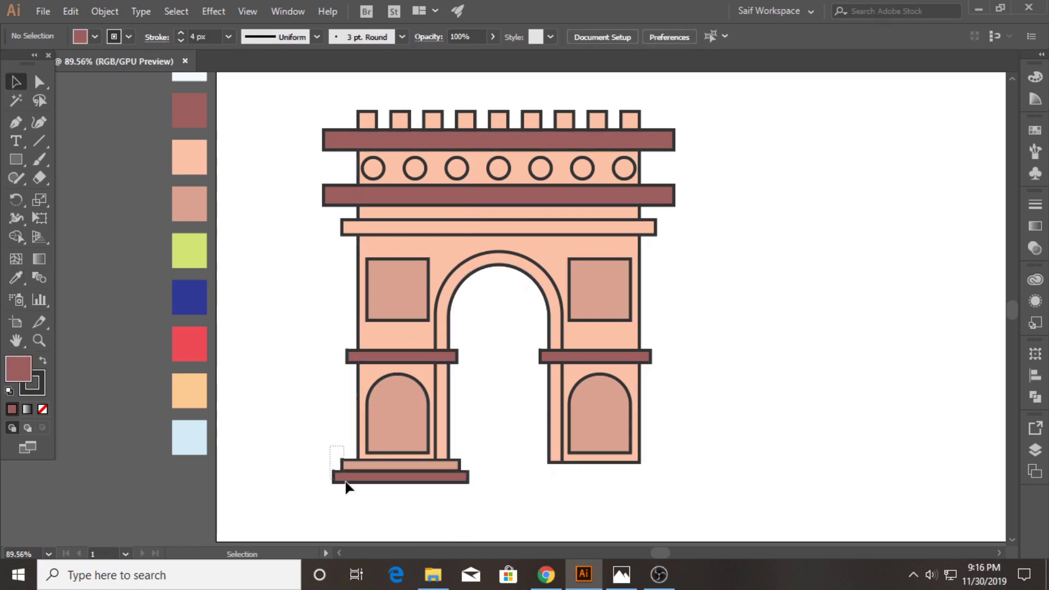
pyautogui.moveTo(346, 486); pyautogui.dragTo(350, 484)
pyautogui.moveTo(432, 477); pyautogui.dragTo(632, 475)
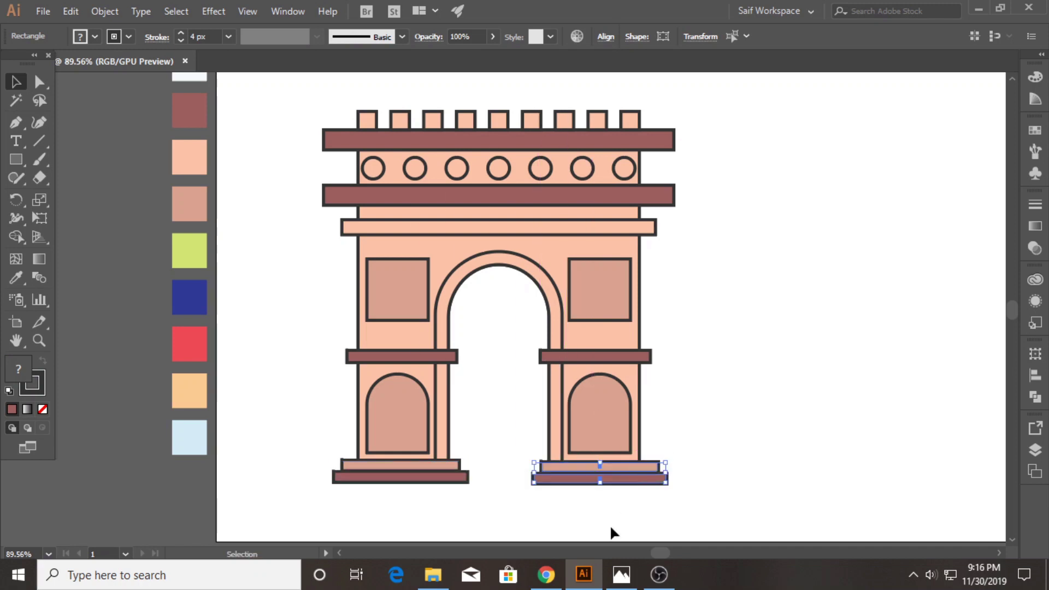
pyautogui.click(497, 522)
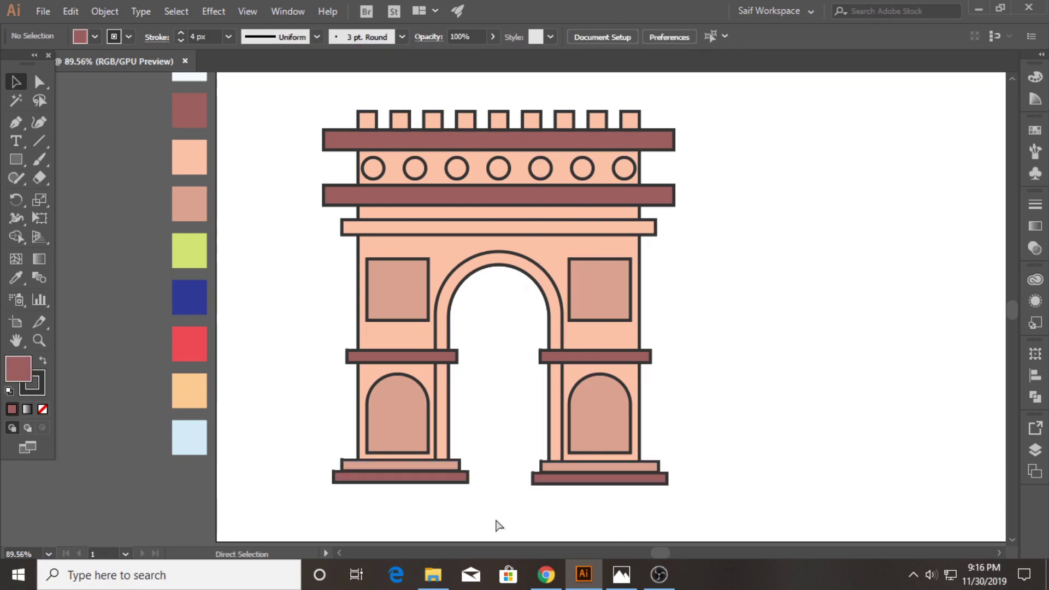
# - Scale the whole arch down to a smaller size
pyautogui.keyDown('alt'); pyautogui.click(570, 312); pyautogui.keyUp('alt')
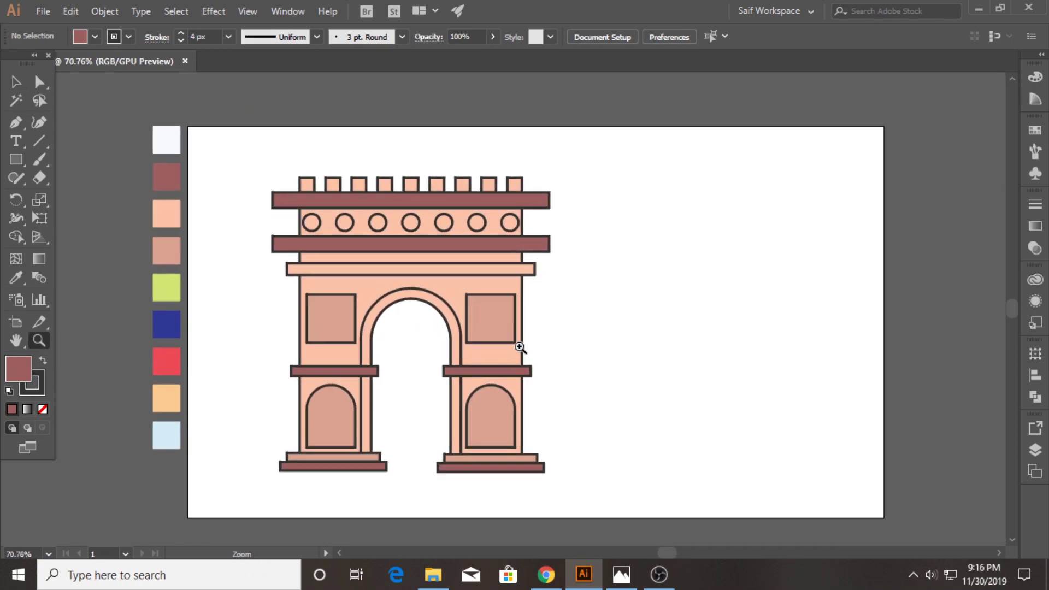
pyautogui.moveTo(367, 273)
pyautogui.mouseDown()
pyautogui.moveTo(555, 490)
pyautogui.moveTo(498, 417)
pyautogui.mouseUp()
pyautogui.click(527, 373)
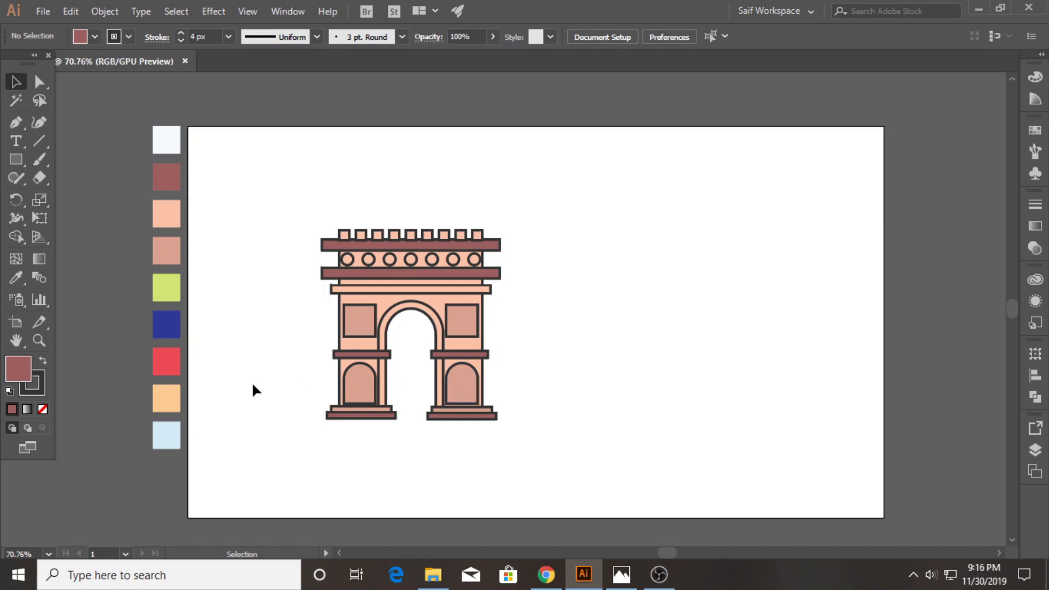
# - Draw a small keystone rectangle centred above the arch opening
pyautogui.click(38, 340)
pyautogui.moveTo(431, 311); pyautogui.dragTo(668, 293)
pyautogui.press('m')
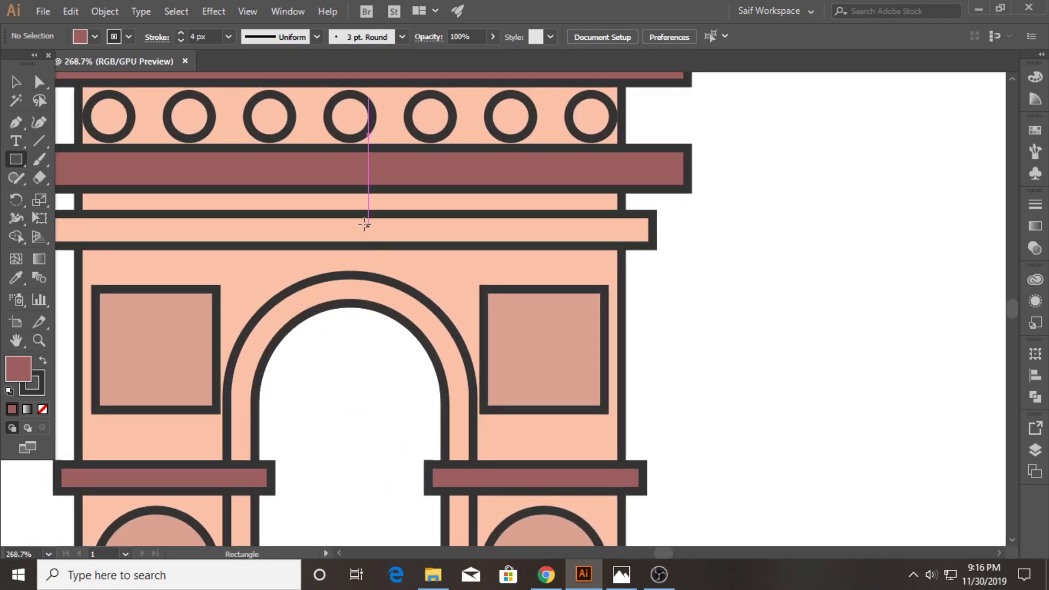
pyautogui.moveTo(314, 246); pyautogui.dragTo(355, 304)
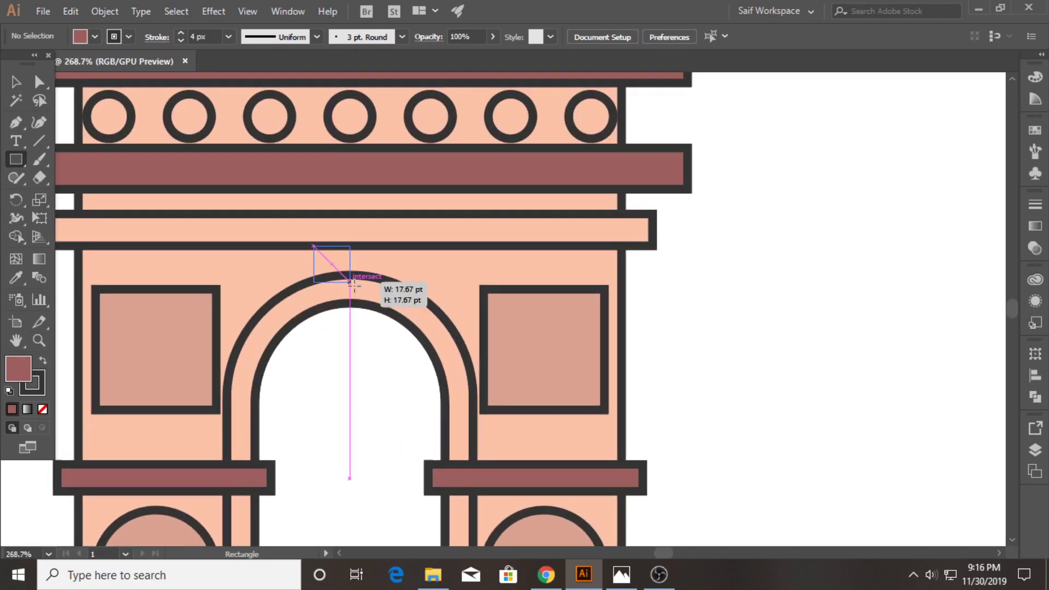
pyautogui.click(16, 82)
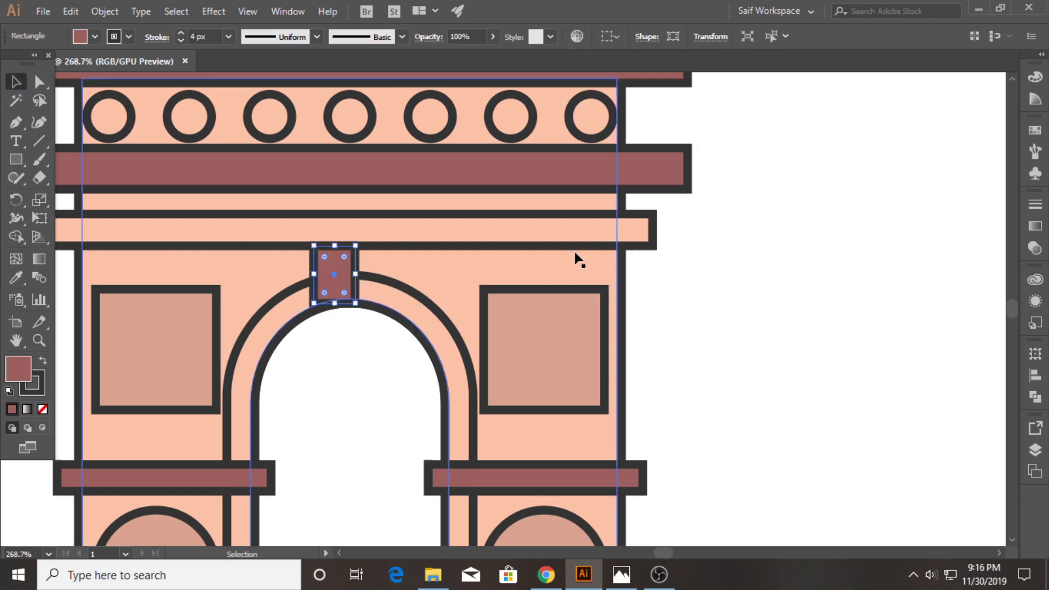
pyautogui.click(573, 256)
pyautogui.moveTo(333, 285); pyautogui.dragTo(354, 285)
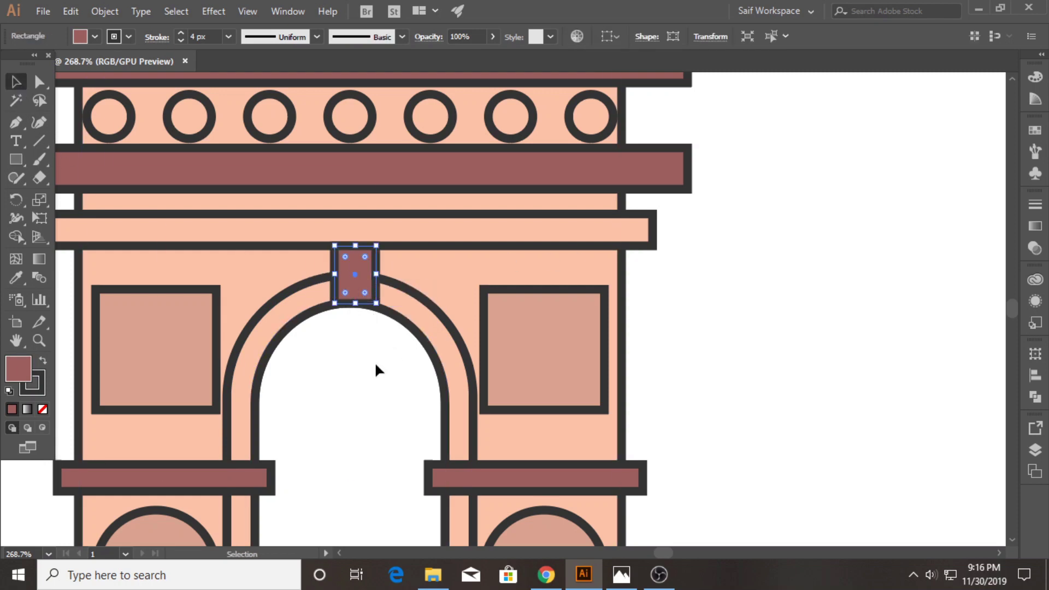
# - Give the keystone a 3 px outline and push it up snugly under the band
pyautogui.click(228, 37)
pyautogui.click(236, 87)
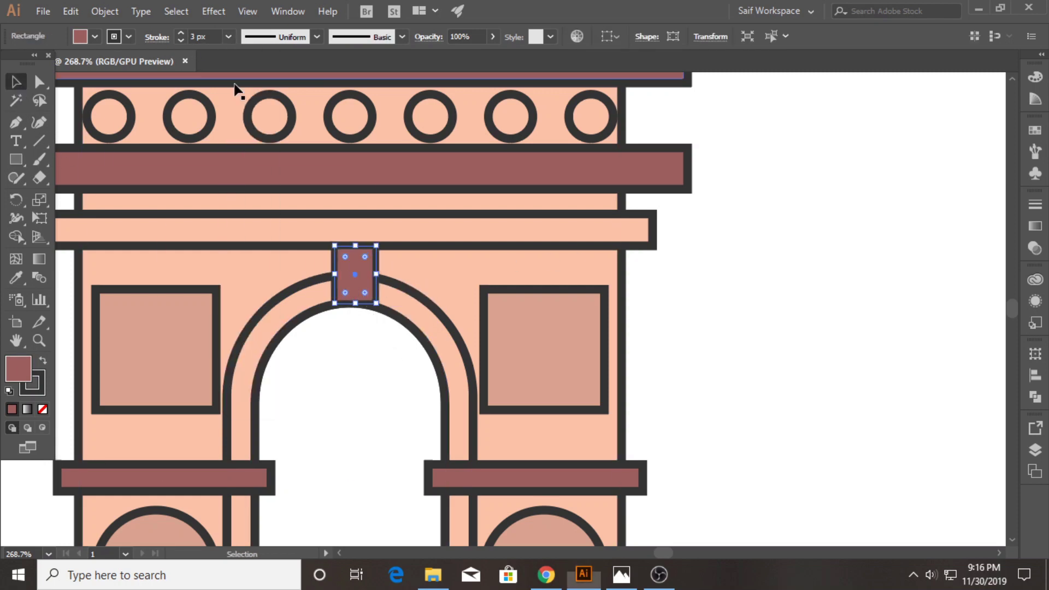
pyautogui.click(356, 314)
pyautogui.moveTo(352, 290); pyautogui.dragTo(352, 280)
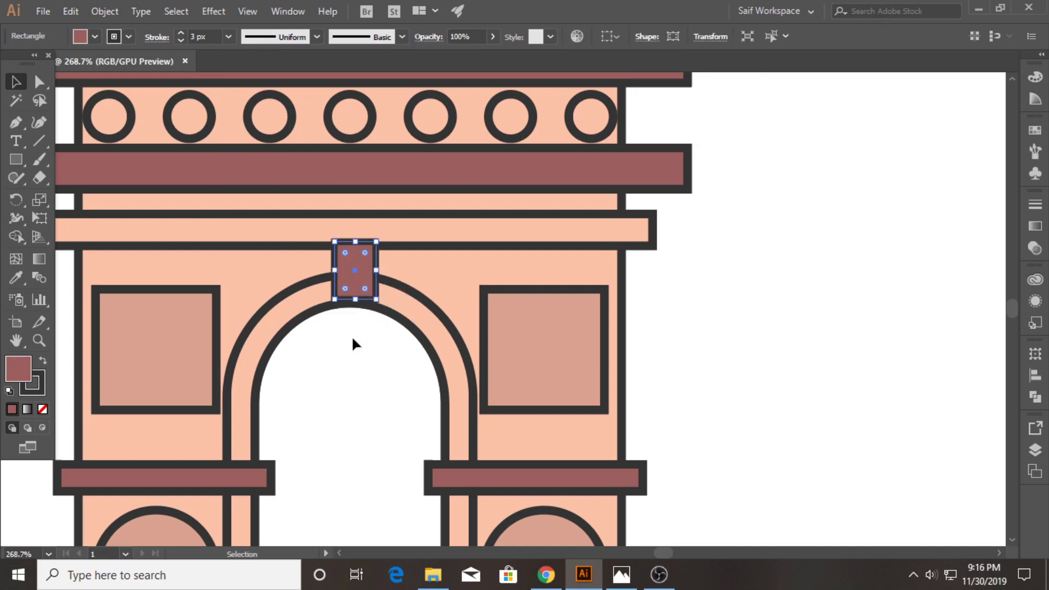
pyautogui.click(389, 241)
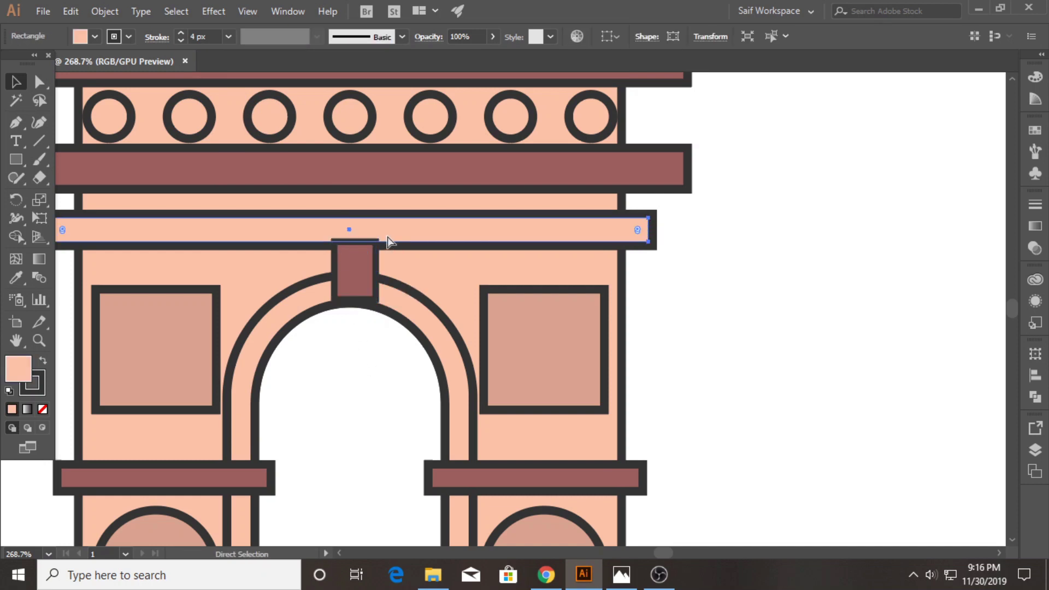
pyautogui.click(354, 272)
pyautogui.moveTo(361, 286); pyautogui.dragTo(356, 280)
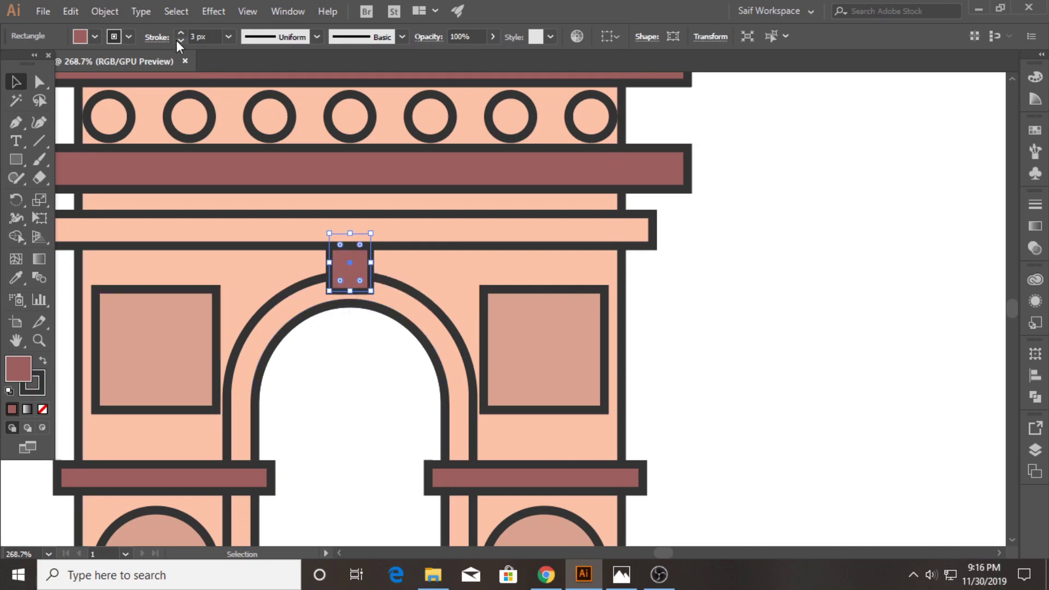
# - Reduce the keystone outline to 2 px
pyautogui.click(229, 37)
pyautogui.click(236, 73)
pyautogui.click(698, 347)
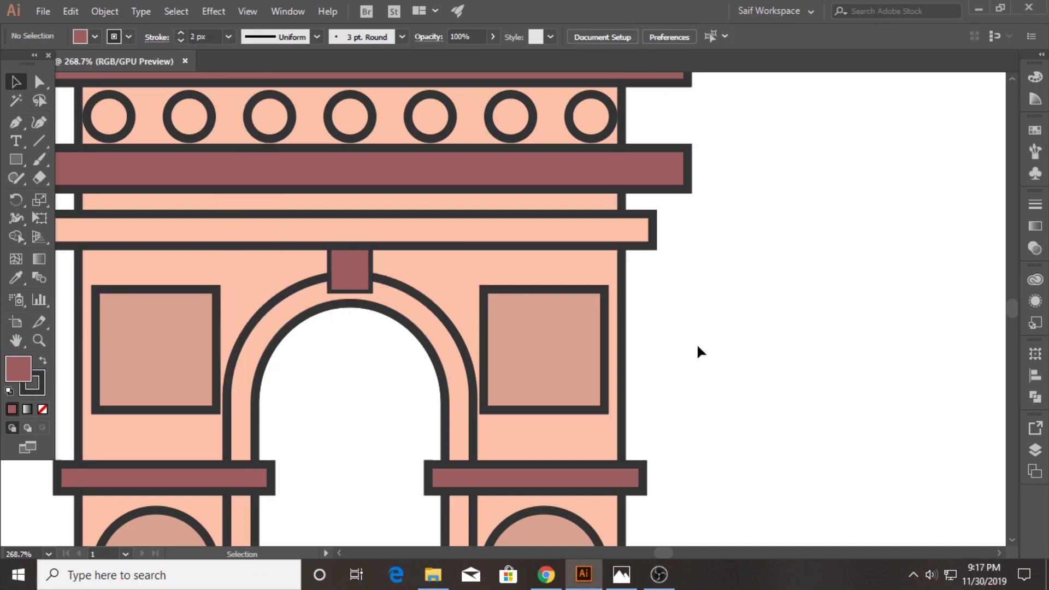
pyautogui.click(18, 159)
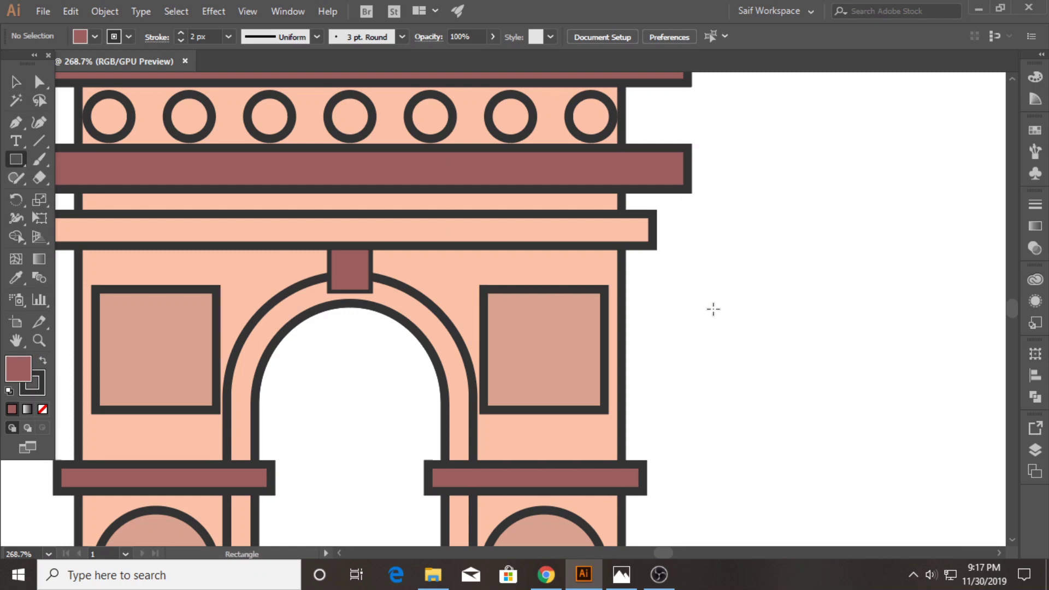
pyautogui.click(39, 340)
pyautogui.moveTo(656, 328); pyautogui.dragTo(522, 261)
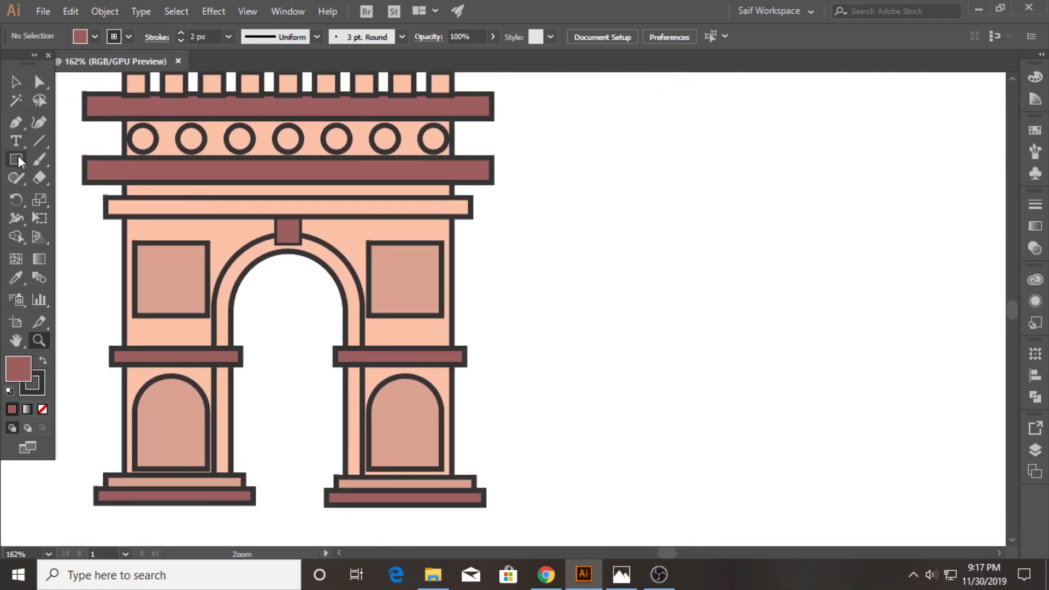
# - Draw a dark brown rectangle right of the arch and curve its top and bottom edges downward
pyautogui.click(18, 159)
pyautogui.moveTo(562, 207); pyautogui.dragTo(781, 313)
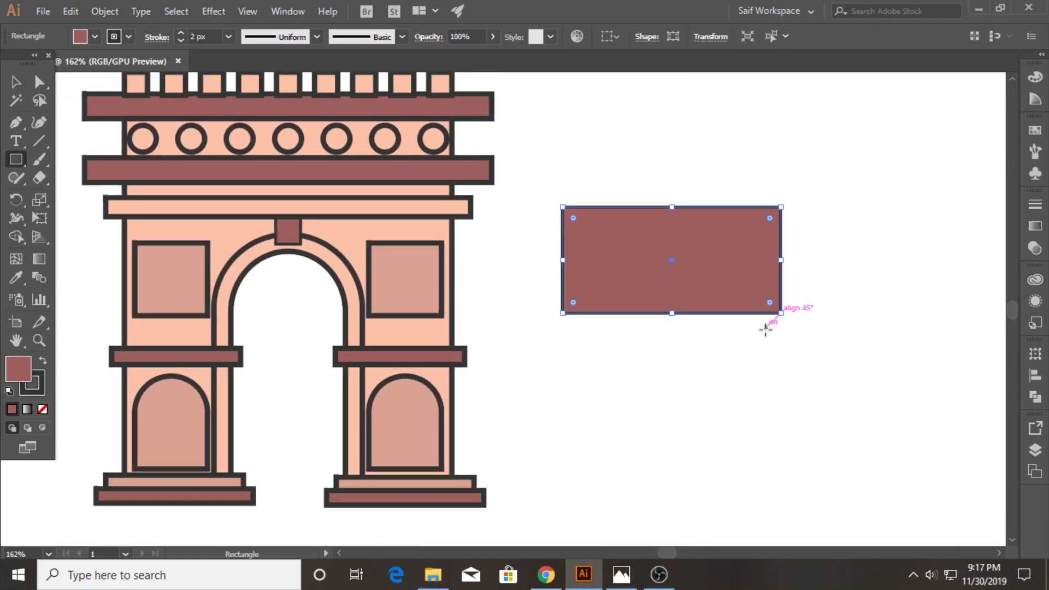
pyautogui.click(15, 83)
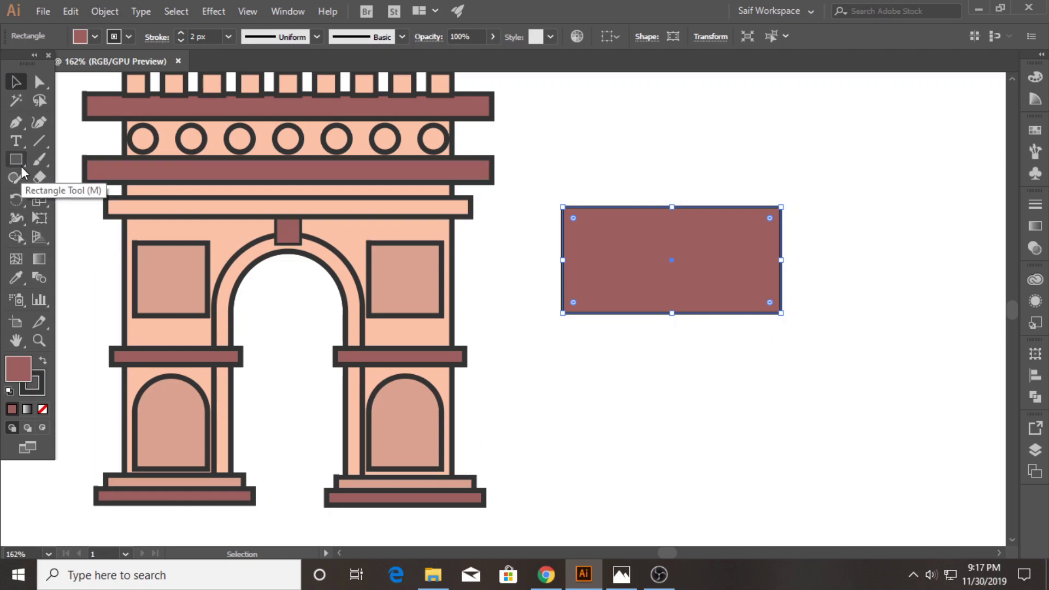
pyautogui.click(38, 122)
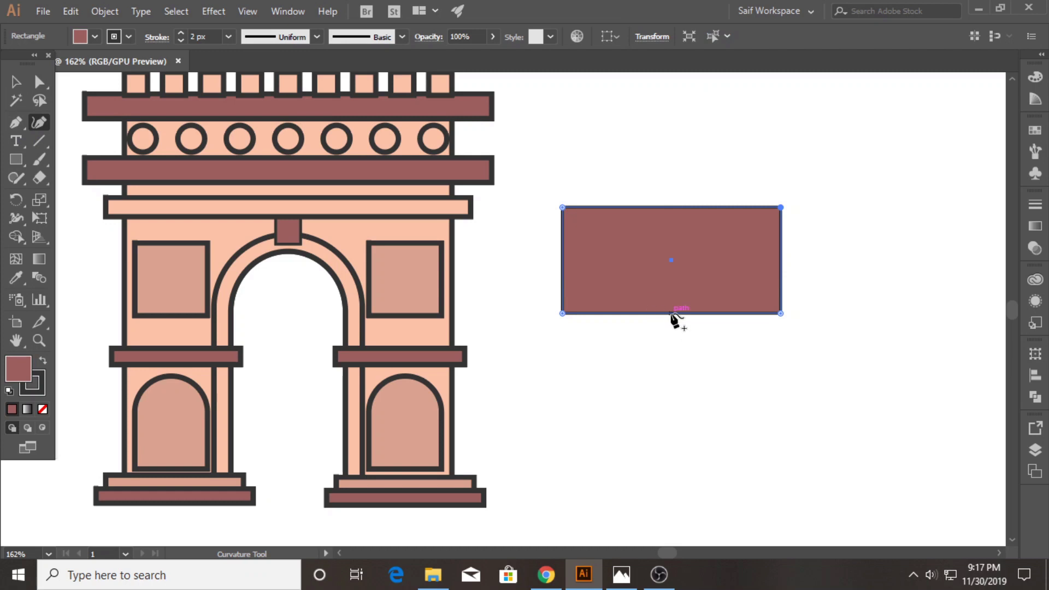
pyautogui.moveTo(671, 314); pyautogui.dragTo(671, 326)
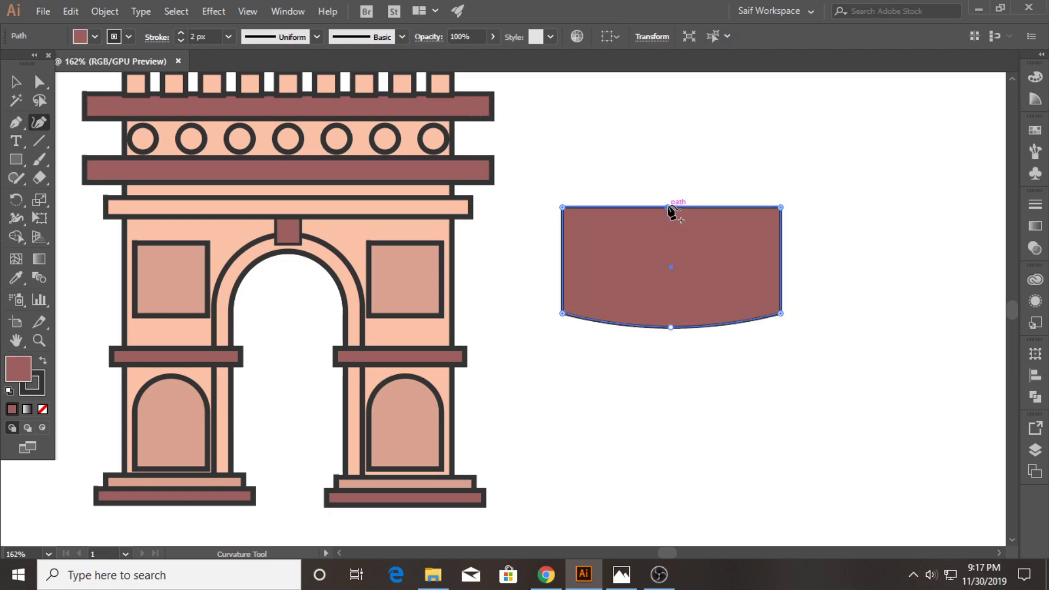
pyautogui.moveTo(671, 207); pyautogui.dragTo(672, 223)
# - Draw two slanted divider lines across the curved banner
pyautogui.click(15, 123)
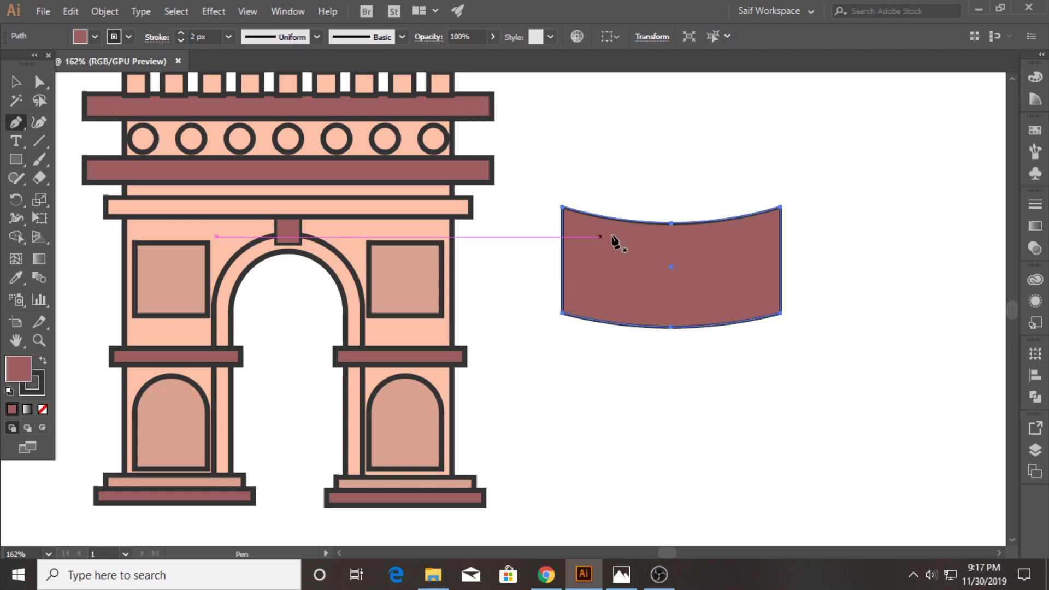
pyautogui.click(632, 214)
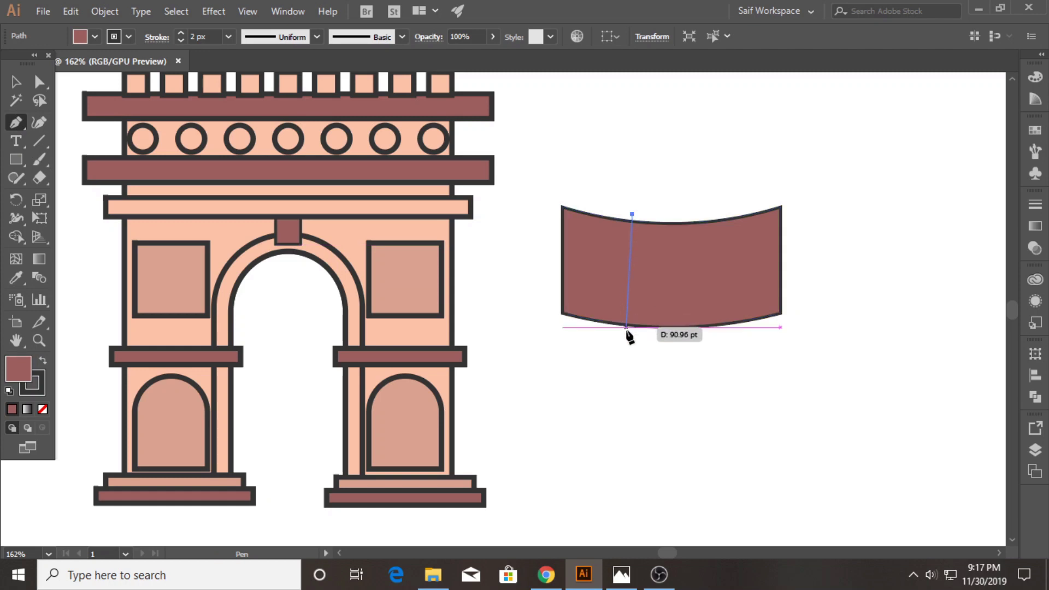
pyautogui.press('Escape')
pyautogui.keyDown('ctrl'); pyautogui.click(637, 215); pyautogui.keyUp('ctrl')
pyautogui.click(634, 214)
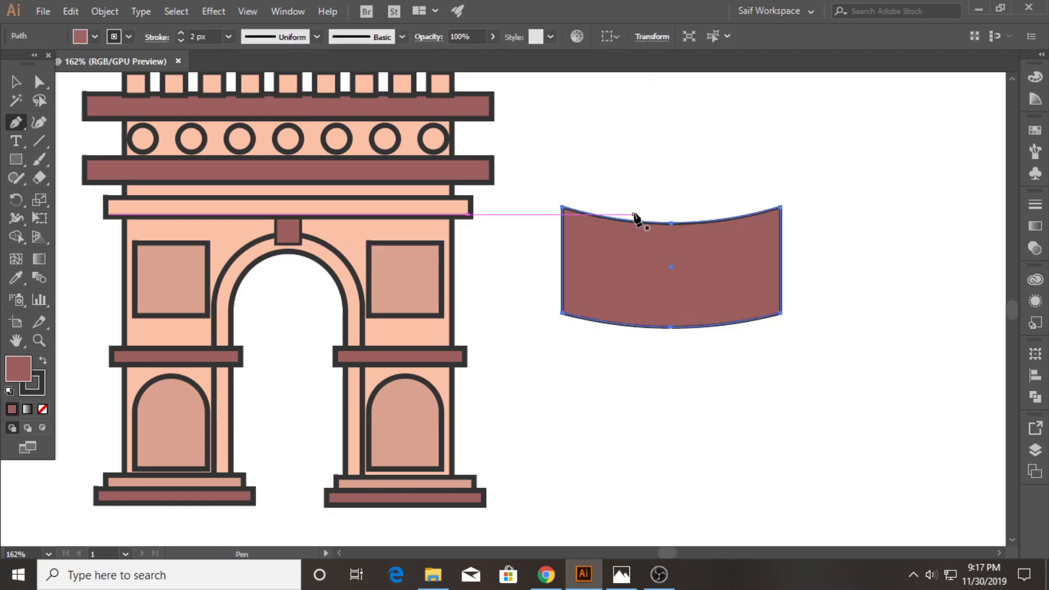
pyautogui.click(621, 334)
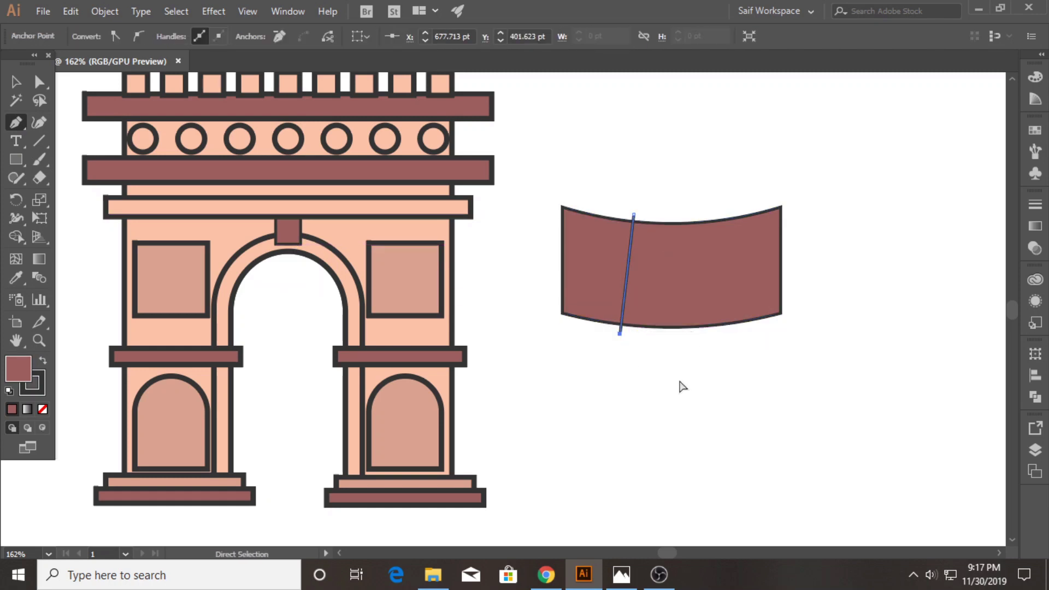
pyautogui.keyDown('ctrl'); pyautogui.click(680, 386); pyautogui.keyUp('ctrl')
pyautogui.click(711, 214)
pyautogui.click(727, 337)
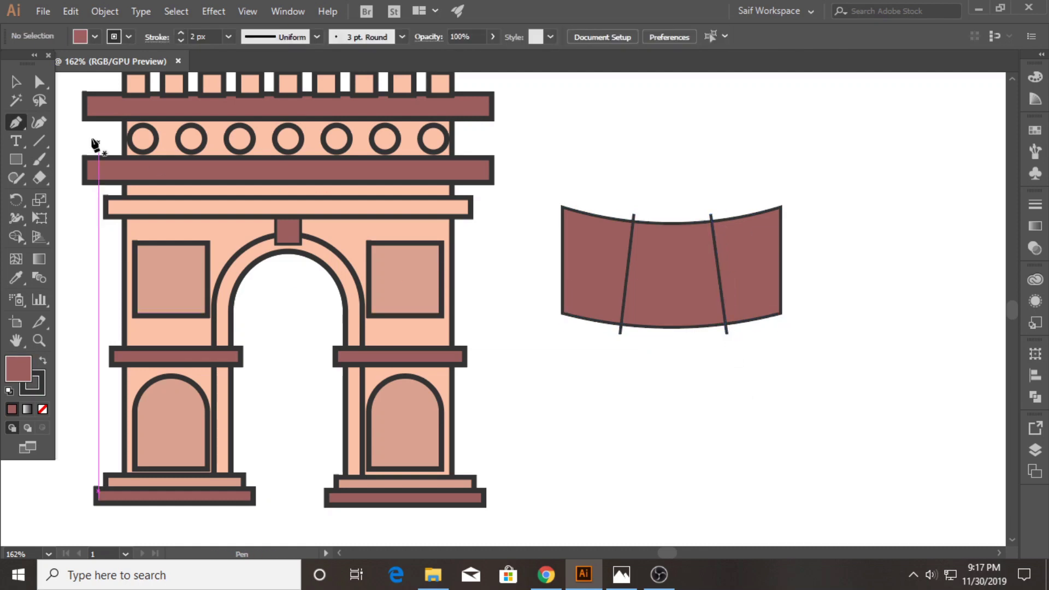
# - Select the banner with both divider lines for shape building
pyautogui.click(16, 81)
pyautogui.moveTo(537, 168); pyautogui.dragTo(789, 342)
pyautogui.click(20, 238)
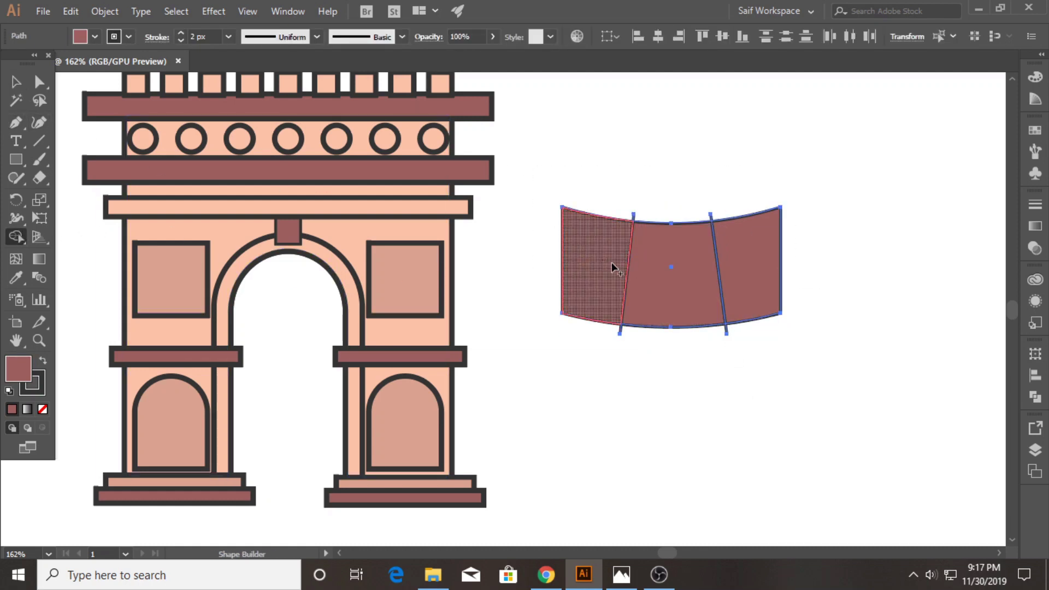
pyautogui.hotkey('ctrl', '0')
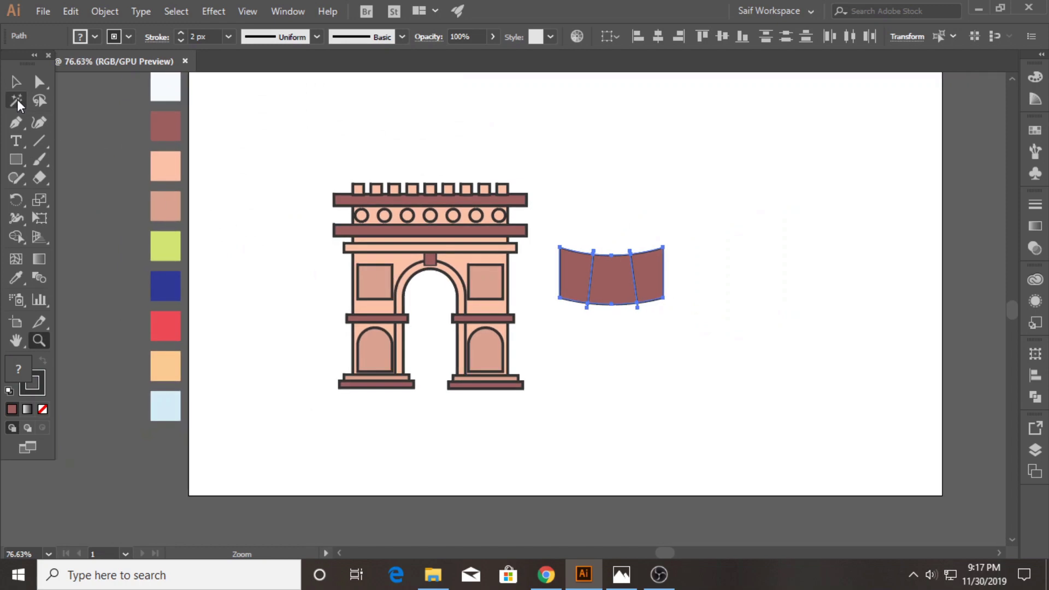
# - Fill the left banner piece blue and the right piece red with the eyedropper
pyautogui.press('v')
pyautogui.click(271, 187)
pyautogui.click(589, 282)
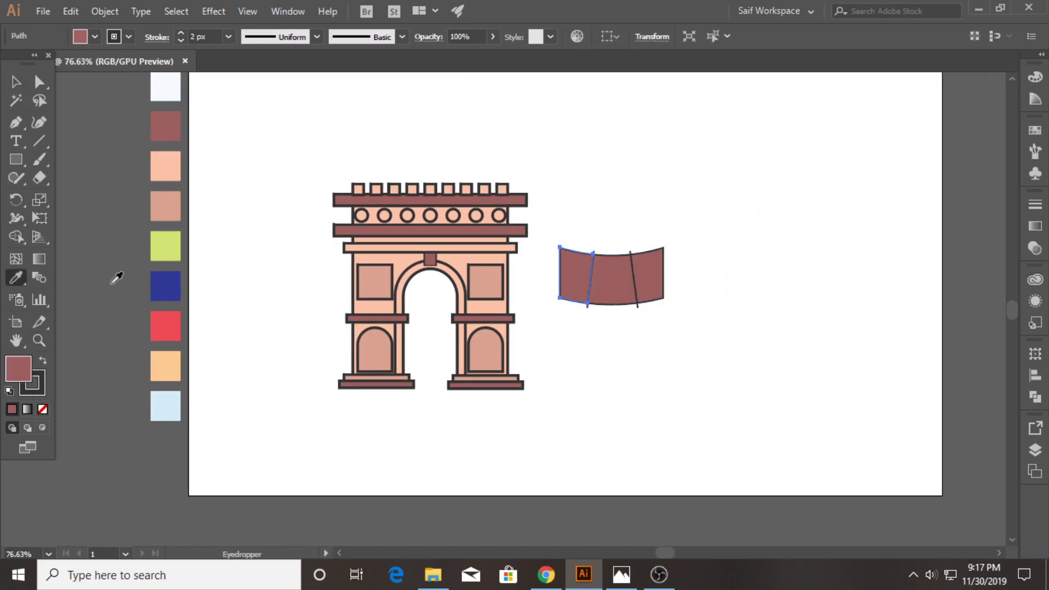
pyautogui.click(165, 286)
pyautogui.click(582, 214)
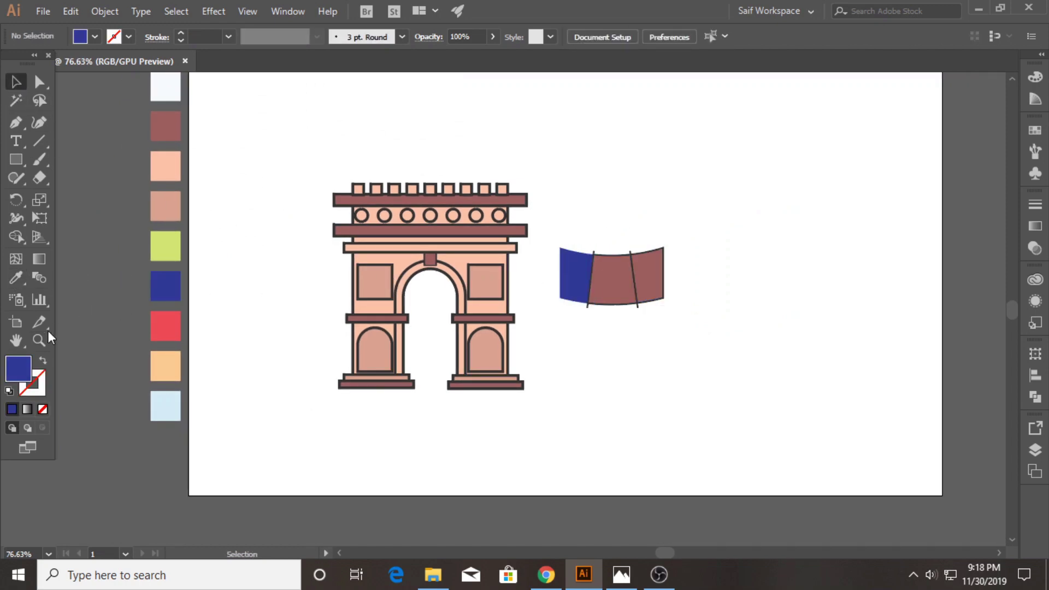
pyautogui.click(649, 292)
pyautogui.press('i')
pyautogui.click(166, 326)
# - Fill the middle banner piece white
pyautogui.press('v')
pyautogui.click(611, 296)
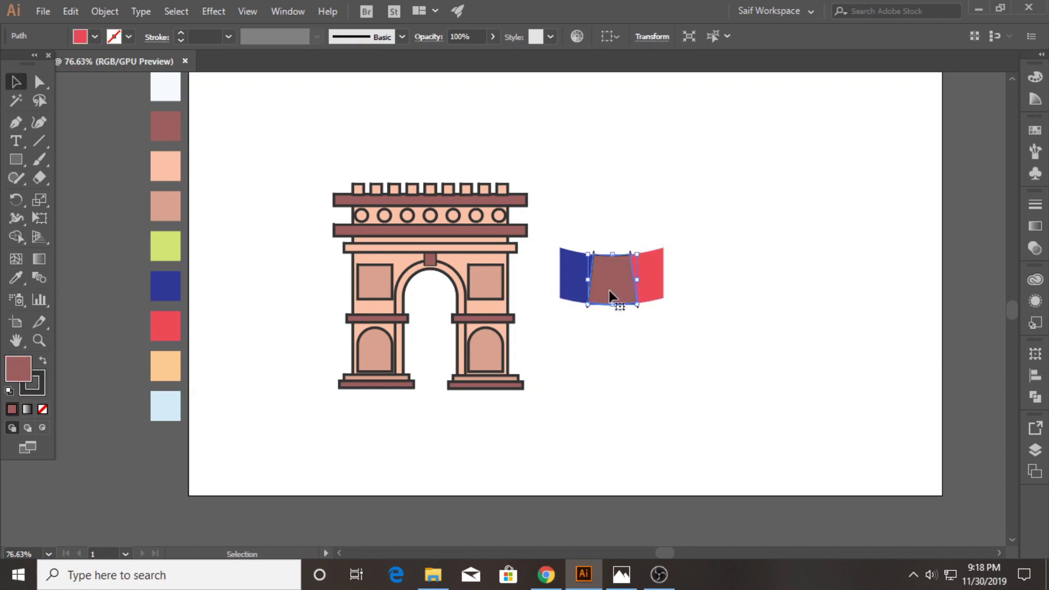
pyautogui.press('i')
pyautogui.click(166, 86)
pyautogui.press('v')
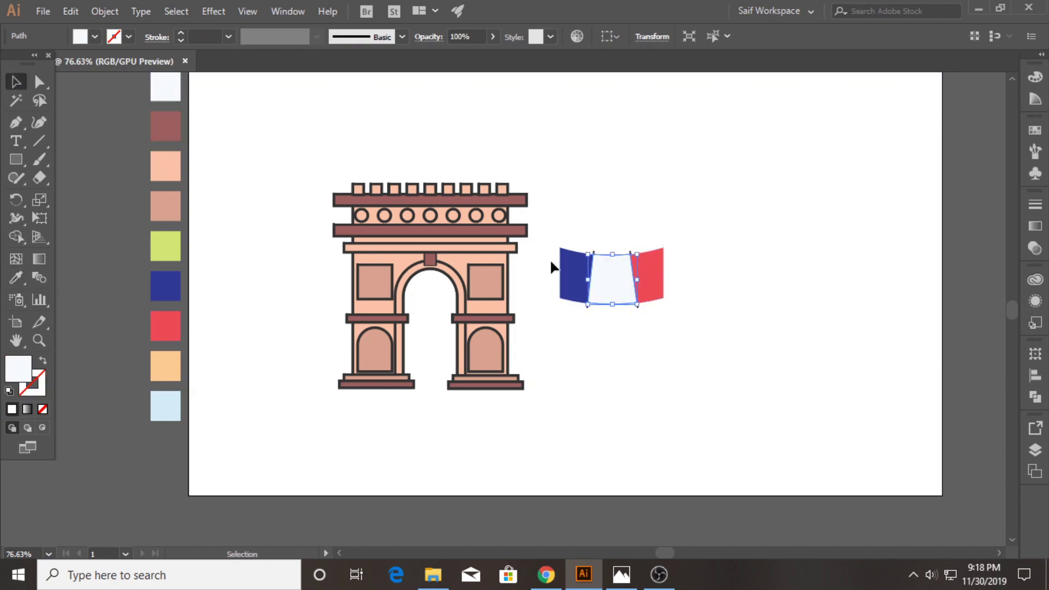
pyautogui.click(686, 286)
# - Duplicate the three flag pieces above and unite the copy into one shape
pyautogui.moveTo(687, 286); pyautogui.dragTo(568, 268)
pyautogui.moveTo(648, 291); pyautogui.dragTo(649, 200)
pyautogui.click(1035, 399)
pyautogui.click(856, 385)
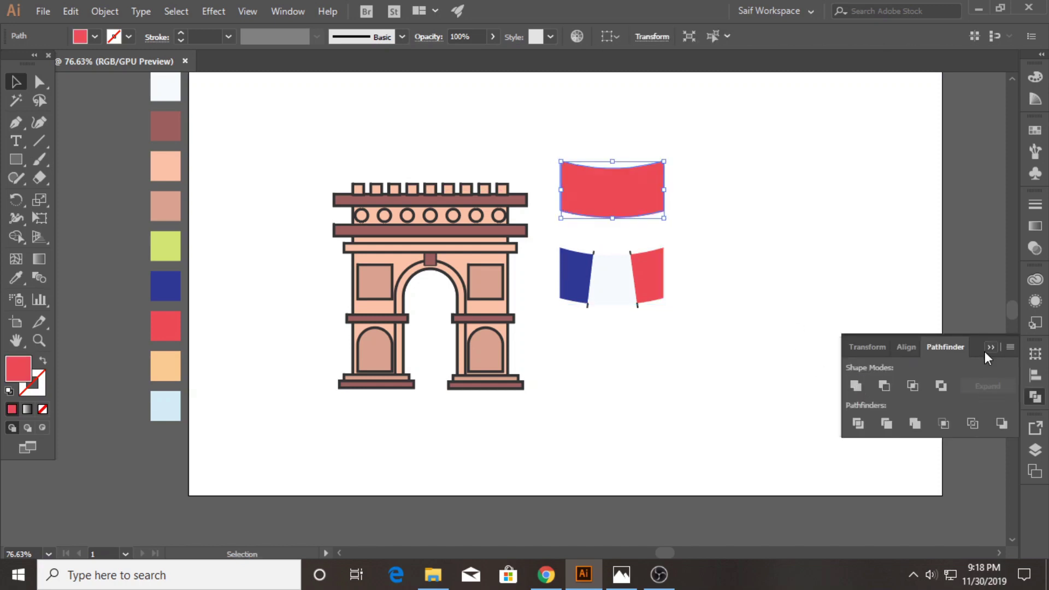
pyautogui.click(772, 268)
# - Move the tricolour stripes under the red copy and delete the leftover pole marks
pyautogui.click(38, 341)
pyautogui.moveTo(634, 260); pyautogui.dragTo(812, 243)
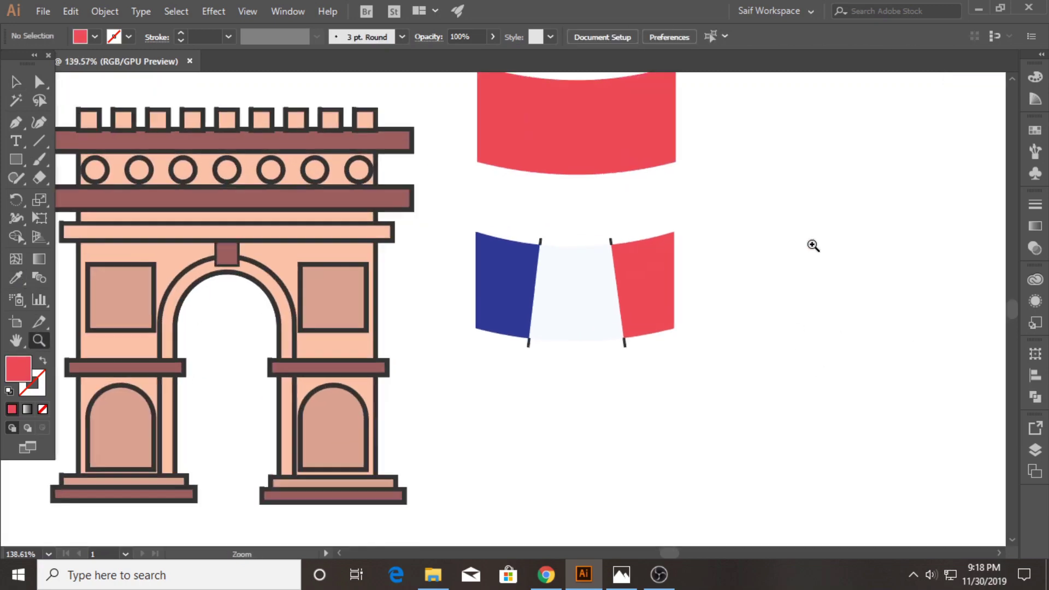
pyautogui.press('v')
pyautogui.moveTo(675, 297); pyautogui.dragTo(678, 306)
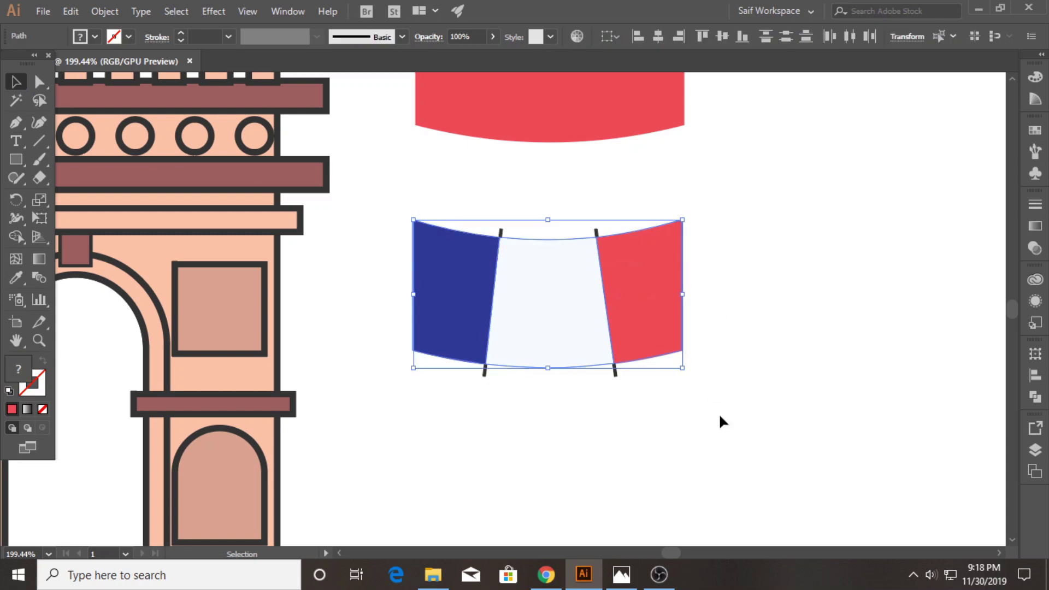
pyautogui.click(719, 422)
pyautogui.scroll(1, 555, 146)
pyautogui.moveTo(555, 145)
pyautogui.mouseDown()
pyautogui.moveTo(839, 215)
pyautogui.moveTo(847, 246)
pyautogui.mouseUp()
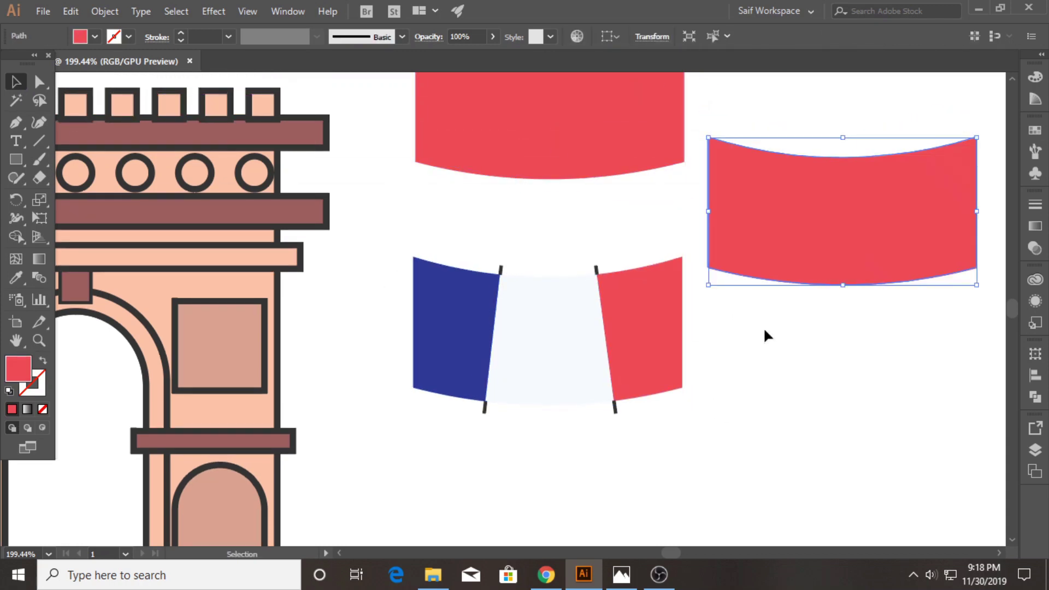
pyautogui.moveTo(396, 320)
pyautogui.mouseDown()
pyautogui.moveTo(628, 335)
pyautogui.moveTo(917, 399)
pyautogui.mouseUp()
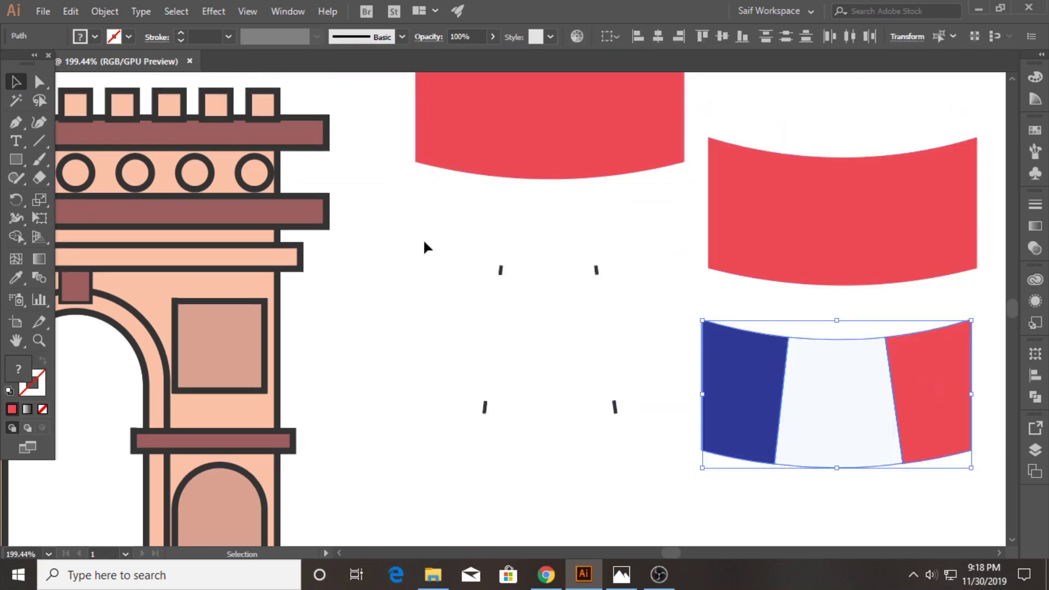
pyautogui.moveTo(424, 244); pyautogui.dragTo(637, 453)
pyautogui.press('Delete')
# - Give the red banner copy a 4 px outline
pyautogui.click(716, 262)
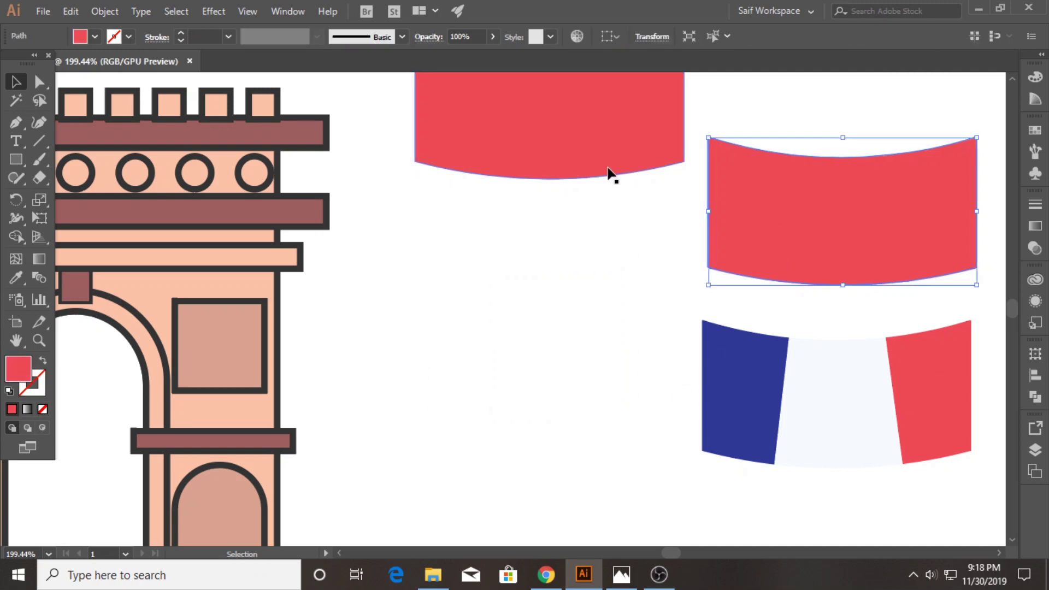
pyautogui.click(228, 37)
pyautogui.click(240, 104)
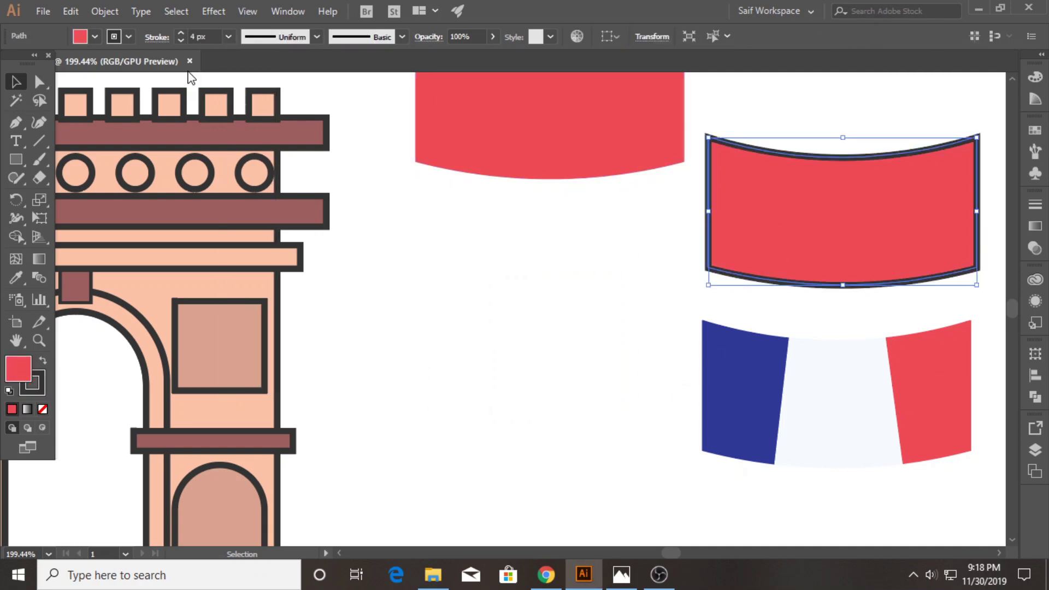
pyautogui.click(100, 11)
# - Expand and ungroup the red banner's outline, undoing a trial move onto the flag
pyautogui.click(183, 174)
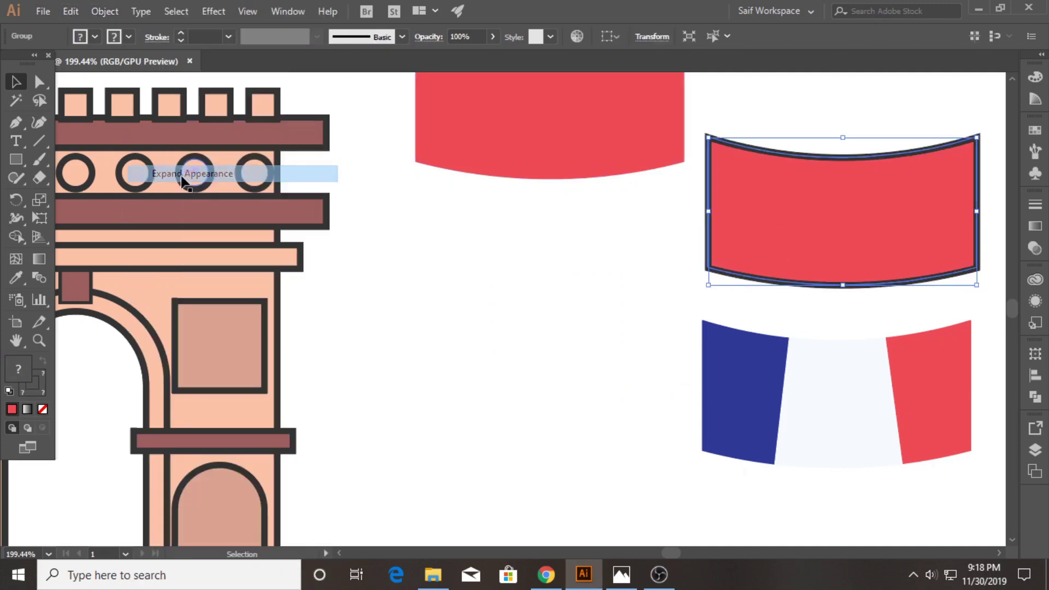
pyautogui.rightClick(754, 229)
pyautogui.moveTo(792, 390)
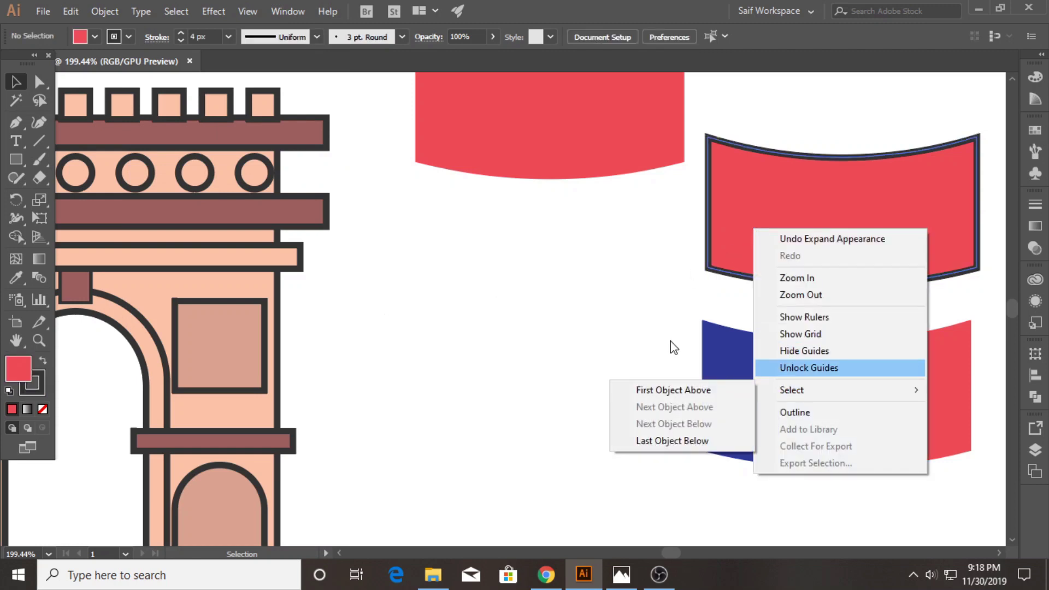
pyautogui.click(786, 235)
pyautogui.rightClick(786, 235)
pyautogui.click(847, 367)
pyautogui.moveTo(705, 270)
pyautogui.mouseDown()
pyautogui.moveTo(717, 348)
pyautogui.moveTo(703, 452)
pyautogui.mouseUp()
pyautogui.hotkey('ctrl', 'z')
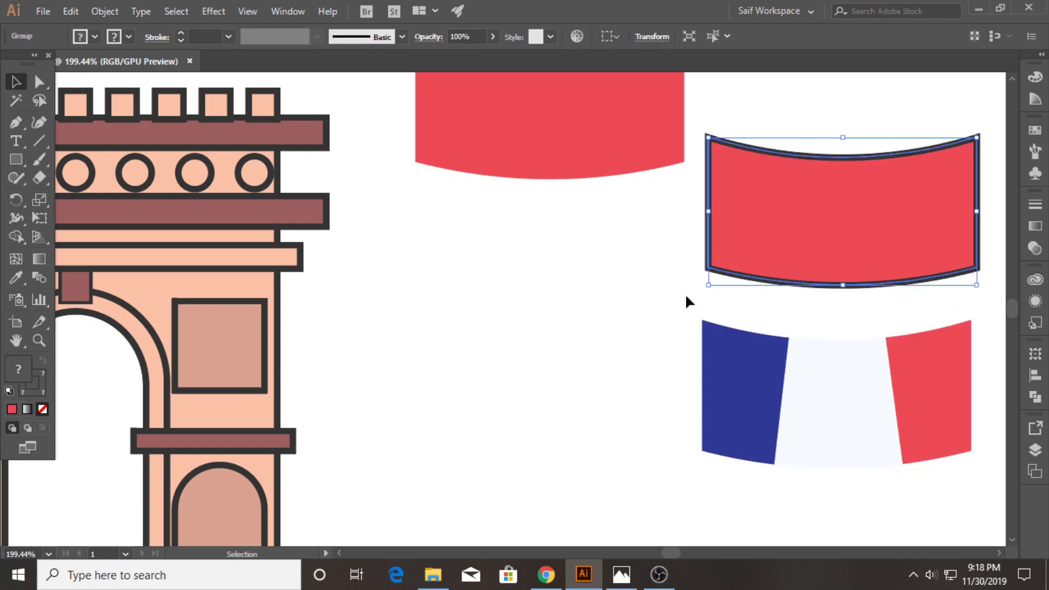
pyautogui.rightClick(745, 214)
pyautogui.press('Escape')
# - Try shifting the red banner left and down, then undo the move
pyautogui.click(157, 36)
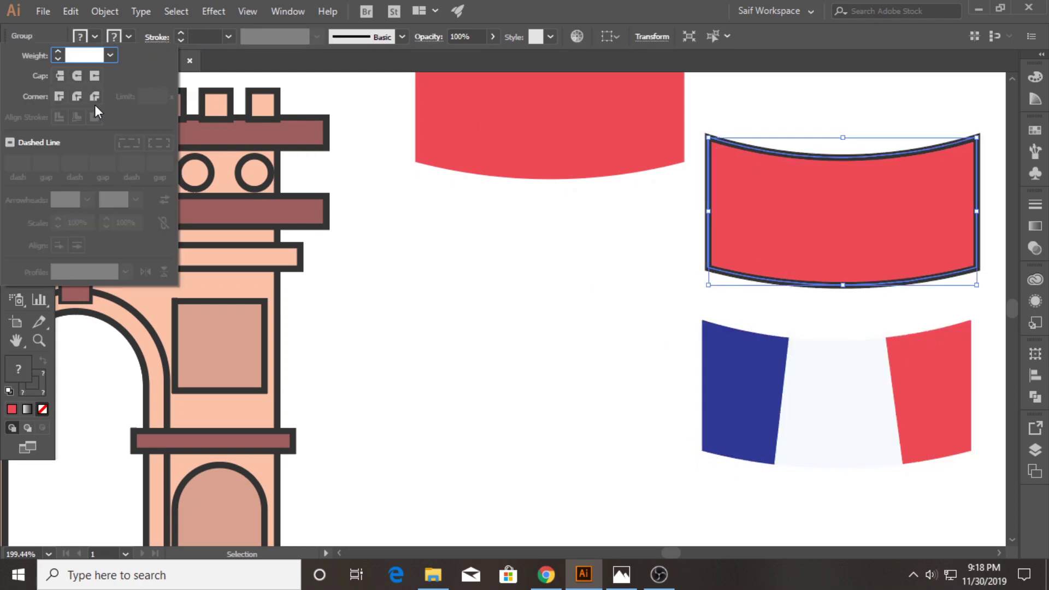
pyautogui.moveTo(712, 245); pyautogui.dragTo(497, 303)
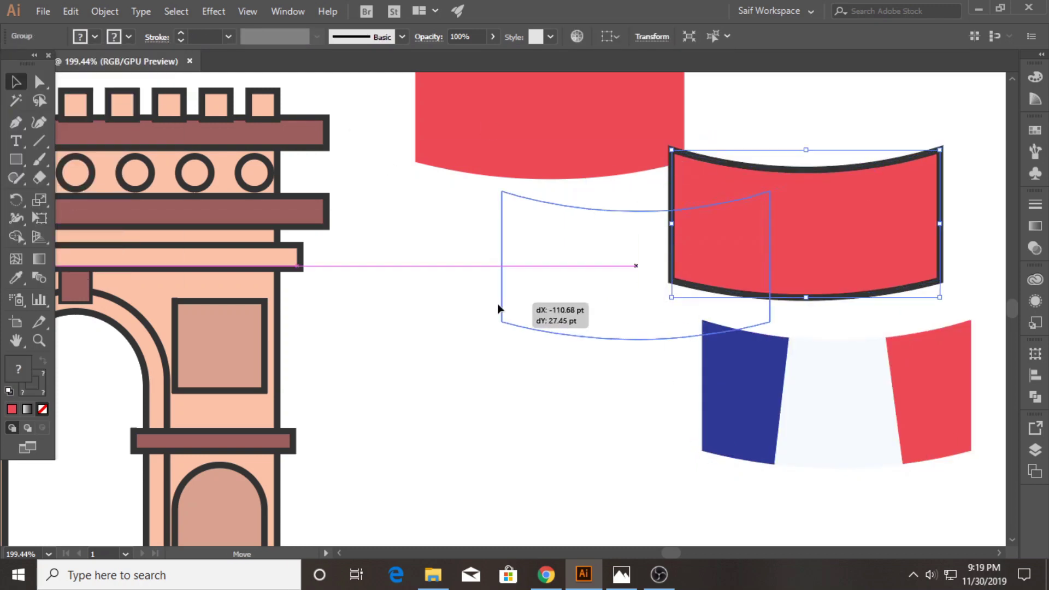
pyautogui.rightClick(546, 299)
pyautogui.click(544, 339)
pyautogui.hotkey('ctrl', 'z')
pyautogui.hotkey('ctrl', 'z')
pyautogui.hotkey('ctrl', 'z')
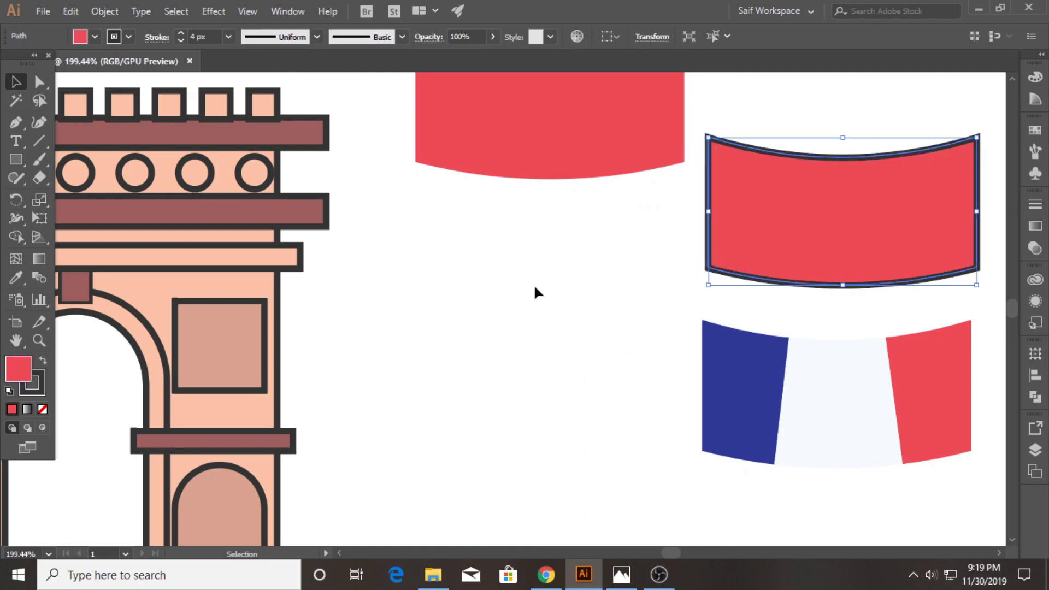
# - Align the banner's stroke to the outside, expand its appearance, and ungroup the pieces
pyautogui.click(157, 38)
pyautogui.click(105, 113)
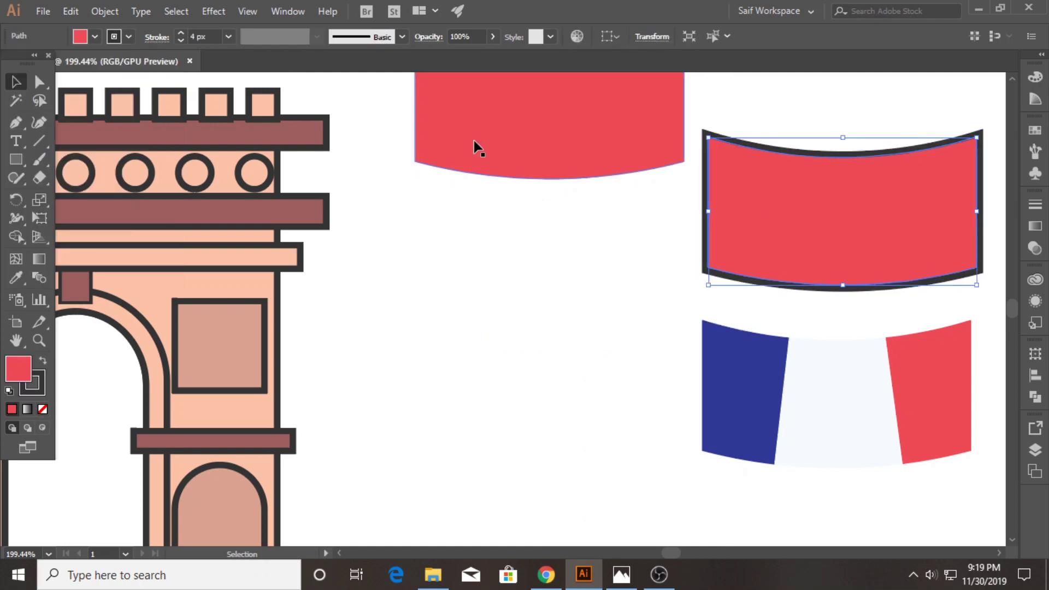
pyautogui.click(115, 14)
pyautogui.click(193, 173)
pyautogui.rightClick(773, 206)
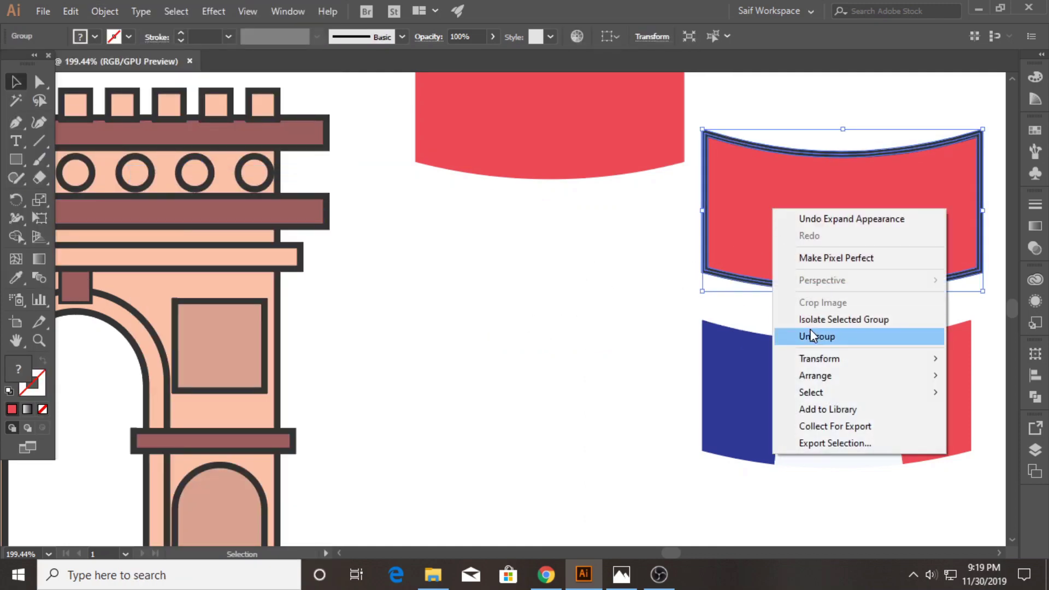
pyautogui.click(806, 335)
pyautogui.click(566, 315)
# - Move the dark outline onto the tricolour flag and delete the leftover red banner
pyautogui.moveTo(705, 272); pyautogui.dragTo(701, 452)
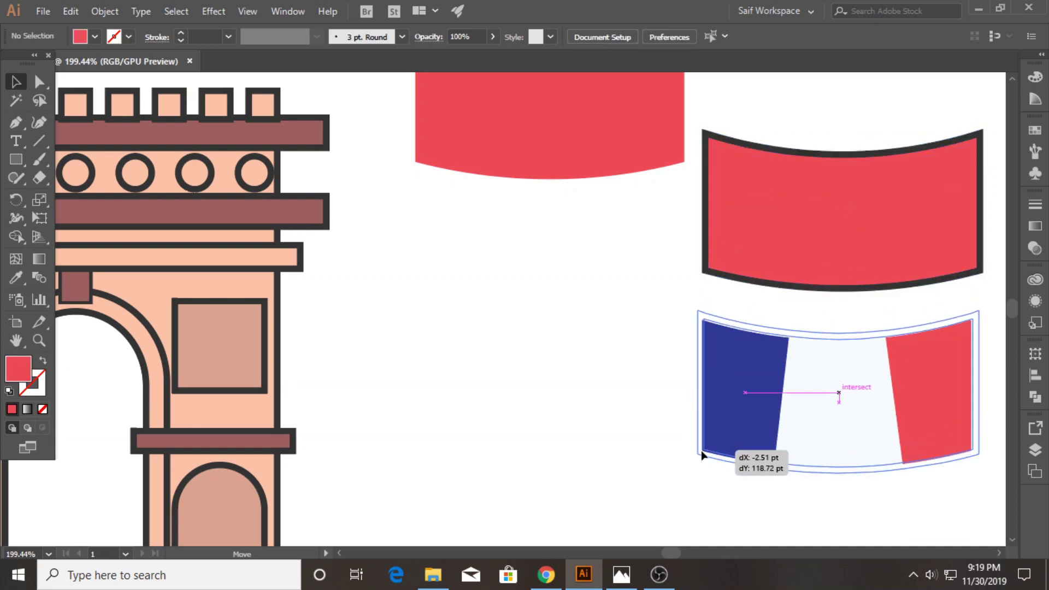
pyautogui.click(725, 231)
pyautogui.press('Delete')
# - Cut a slightly lower copy from the top red banner, leaving two thin red arcs
pyautogui.scroll(2, 545, 184)
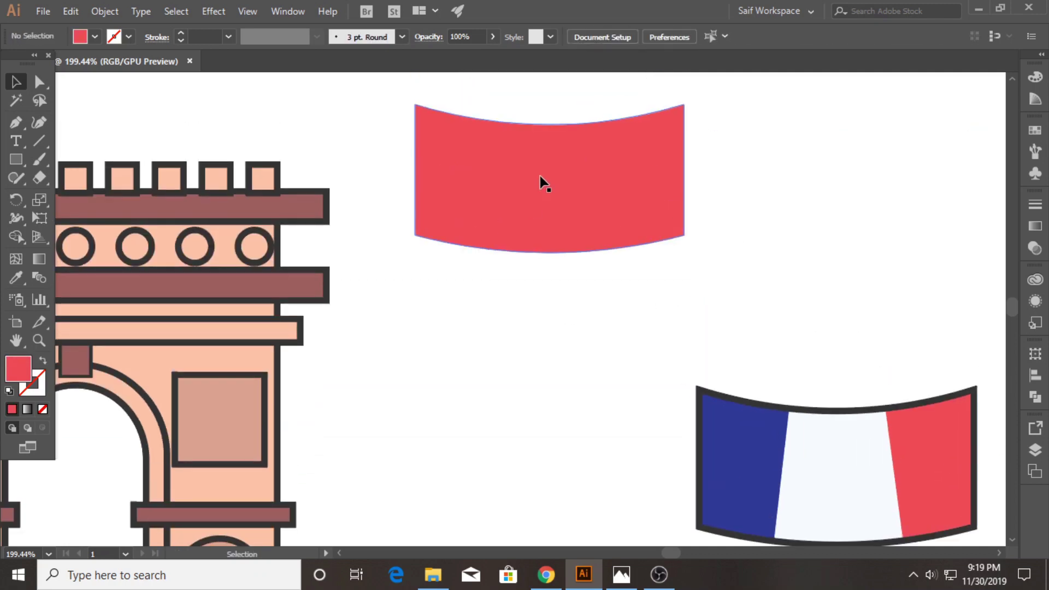
pyautogui.moveTo(539, 184); pyautogui.dragTo(541, 191)
pyautogui.keyDown('shift'); pyautogui.click(578, 217); pyautogui.keyUp('shift')
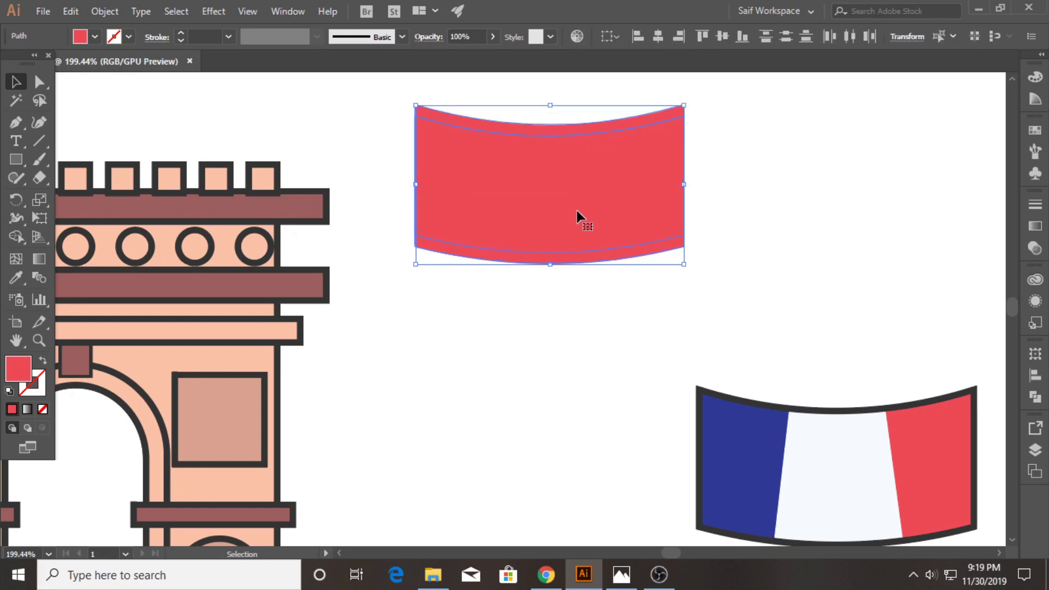
pyautogui.click(38, 279)
pyautogui.keyDown('alt'); pyautogui.click(461, 191); pyautogui.keyUp('alt')
# - Fill the top red arc with white
pyautogui.press('v')
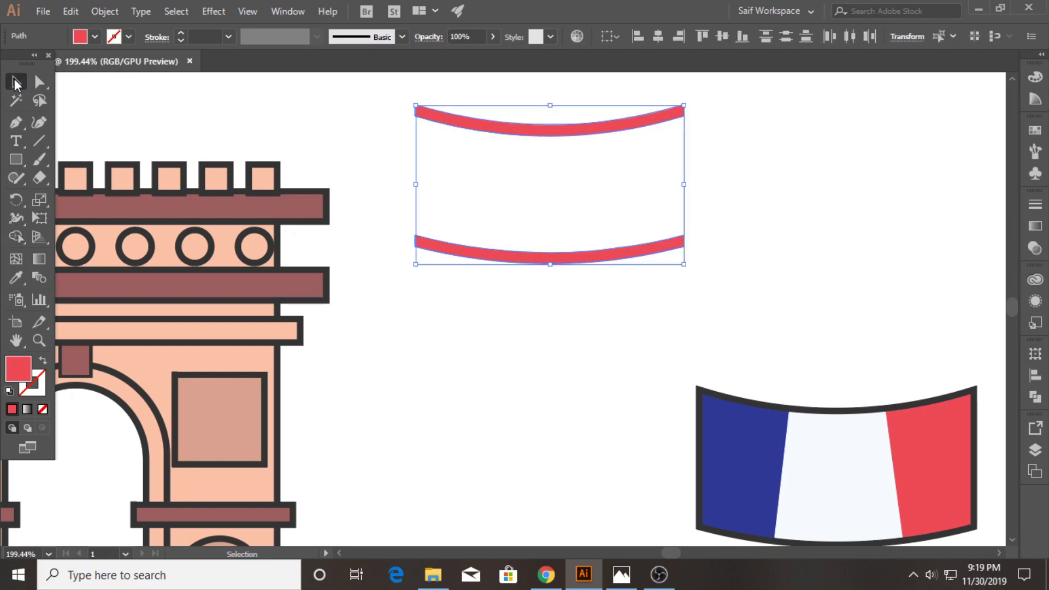
pyautogui.click(365, 109)
pyautogui.click(432, 115)
pyautogui.click(95, 37)
pyautogui.click(36, 72)
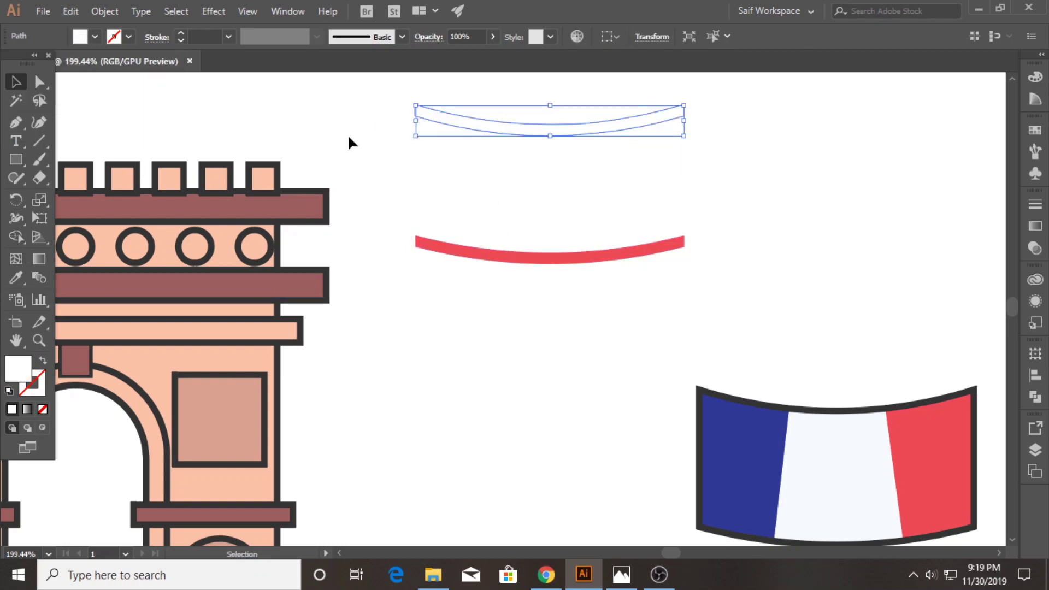
pyautogui.click(348, 133)
# - Set the white arc to 50% opacity and place it on the flag's top edge
pyautogui.click(496, 133)
pyautogui.click(1035, 247)
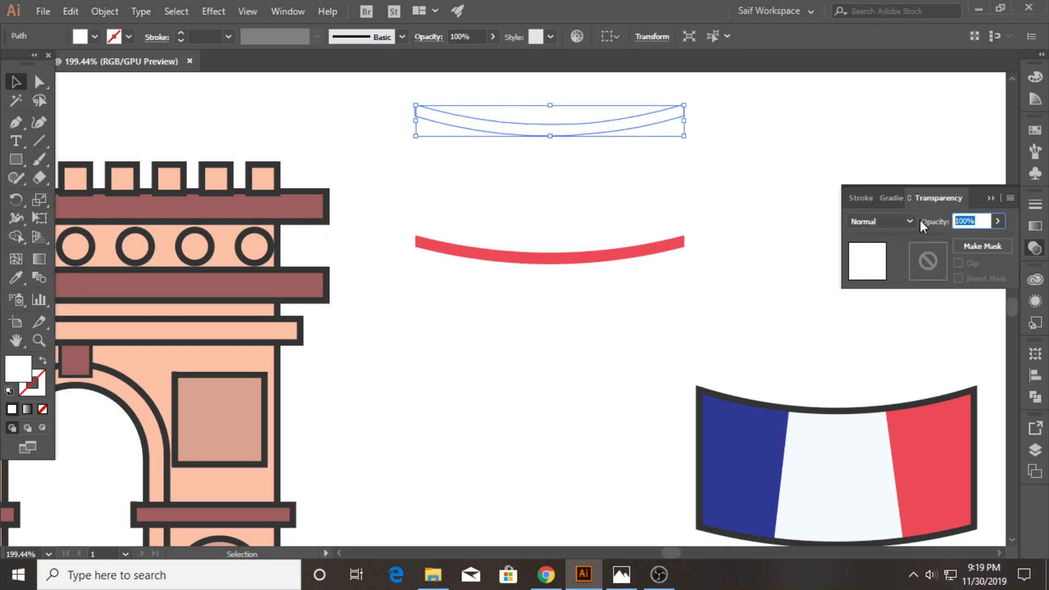
pyautogui.write('50')
pyautogui.press('Return')
pyautogui.click(776, 218)
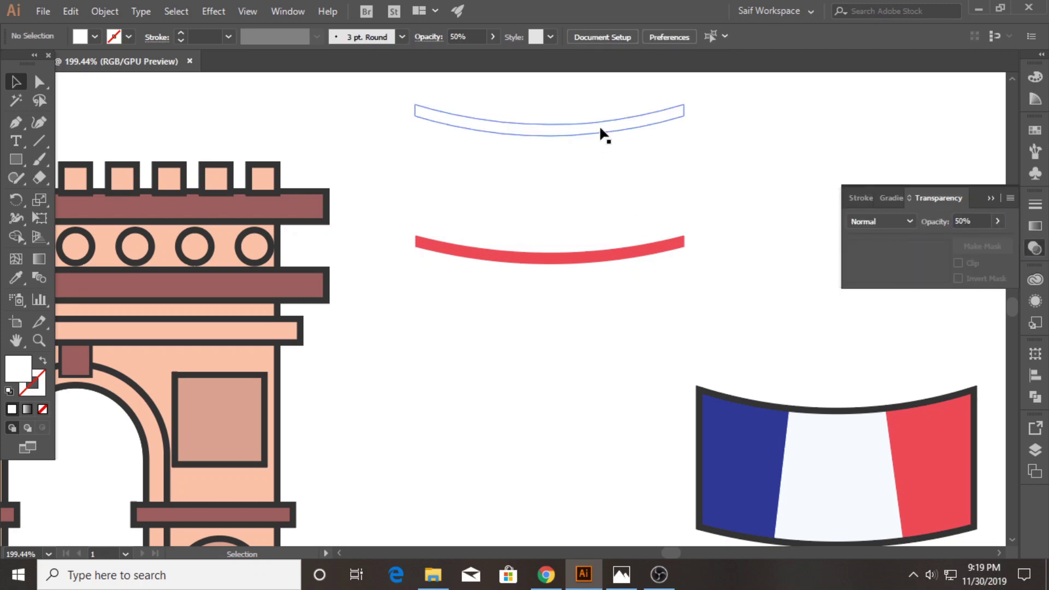
pyautogui.moveTo(604, 134)
pyautogui.mouseDown()
pyautogui.moveTo(890, 420)
pyautogui.moveTo(584, 287)
pyautogui.moveTo(873, 537)
pyautogui.mouseUp()
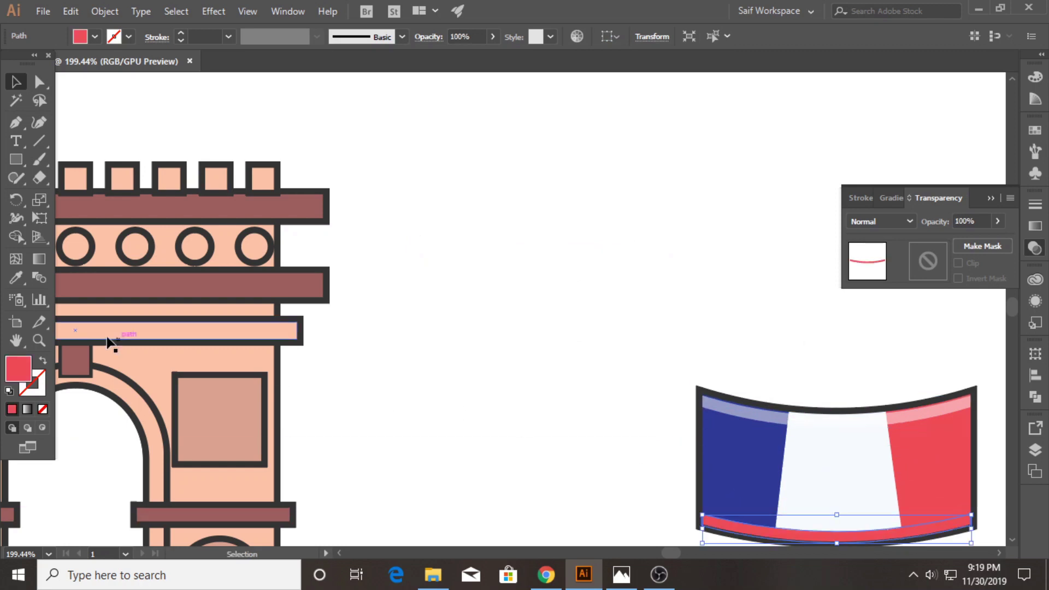
# - Eyedrop the arc style onto the flag's bottom arc as the shadow, then select the flag group
pyautogui.click(16, 278)
pyautogui.click(778, 411)
pyautogui.click(80, 36)
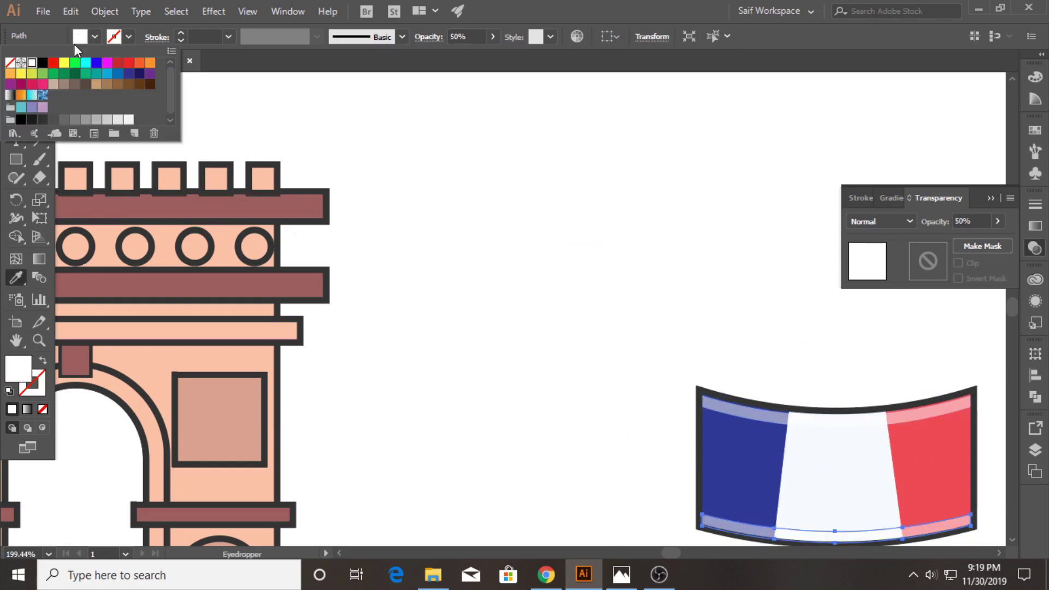
pyautogui.click(43, 62)
pyautogui.press('Escape')
pyautogui.press('v')
pyautogui.click(656, 376)
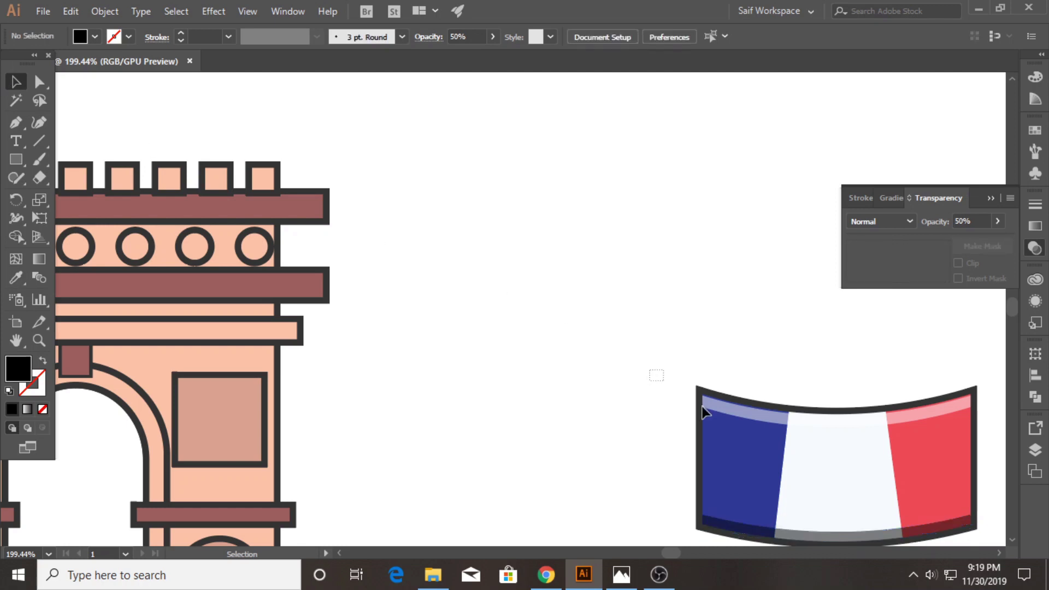
pyautogui.click(925, 525)
# - Move the shaded flag group onto the arch and shrink it to fit the band above the keystone
pyautogui.moveTo(928, 480)
pyautogui.mouseDown()
pyautogui.moveTo(710, 281)
pyautogui.moveTo(675, 317)
pyautogui.mouseUp()
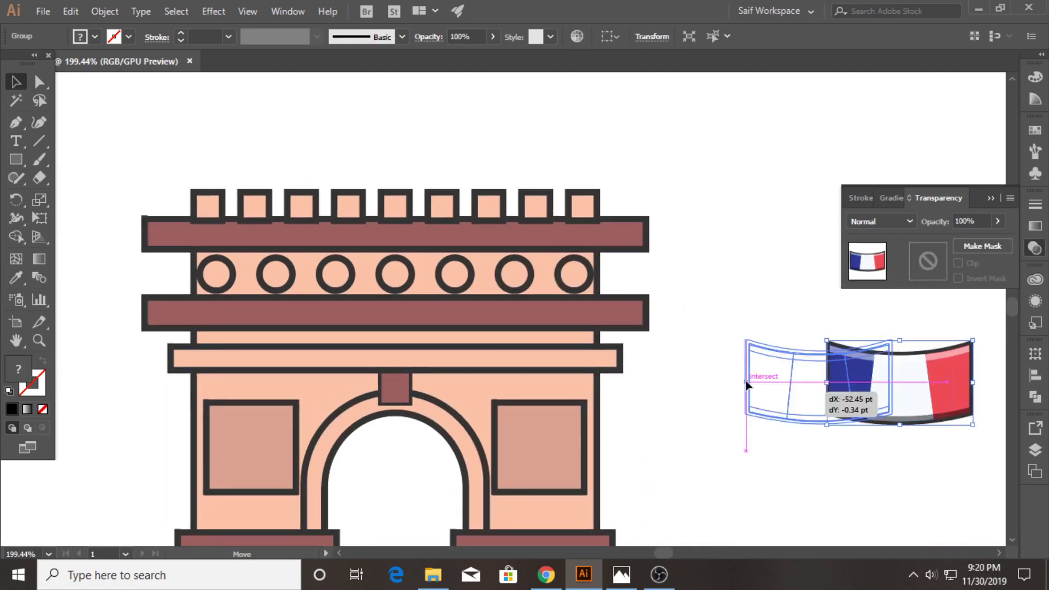
pyautogui.moveTo(773, 375); pyautogui.dragTo(381, 343)
pyautogui.moveTo(481, 289); pyautogui.dragTo(453, 303)
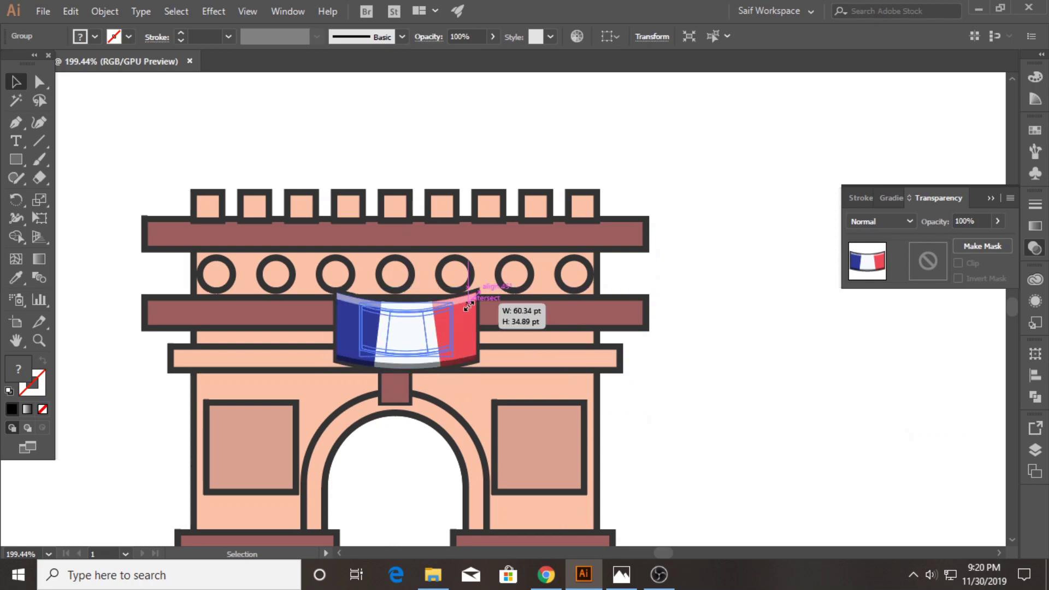
pyautogui.moveTo(423, 342)
pyautogui.mouseDown()
pyautogui.moveTo(452, 300)
pyautogui.moveTo(395, 304)
pyautogui.mouseUp()
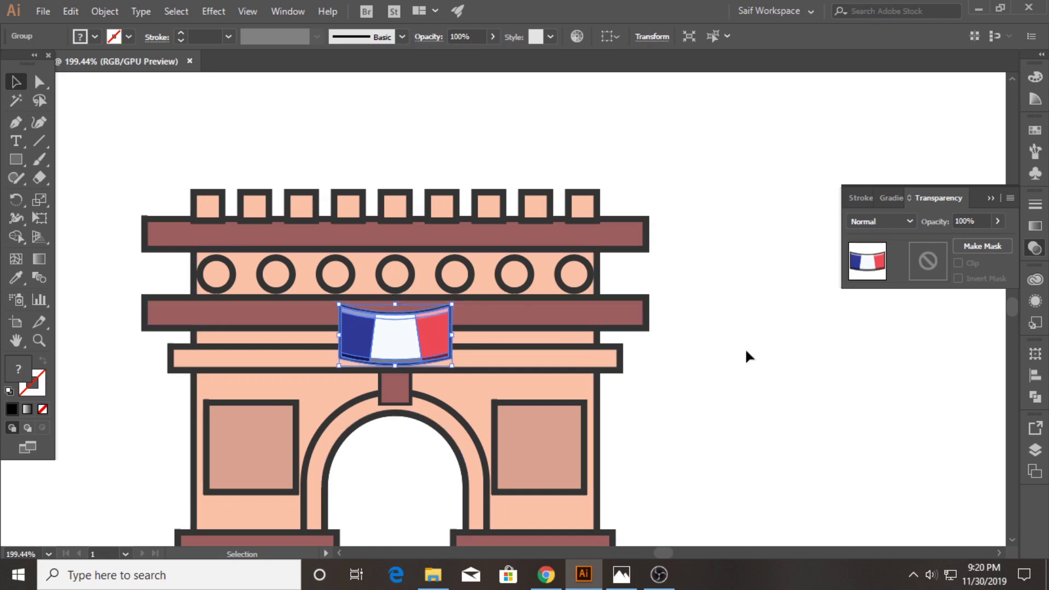
pyautogui.click(715, 358)
pyautogui.click(991, 202)
pyautogui.scroll(-3, 735, 422)
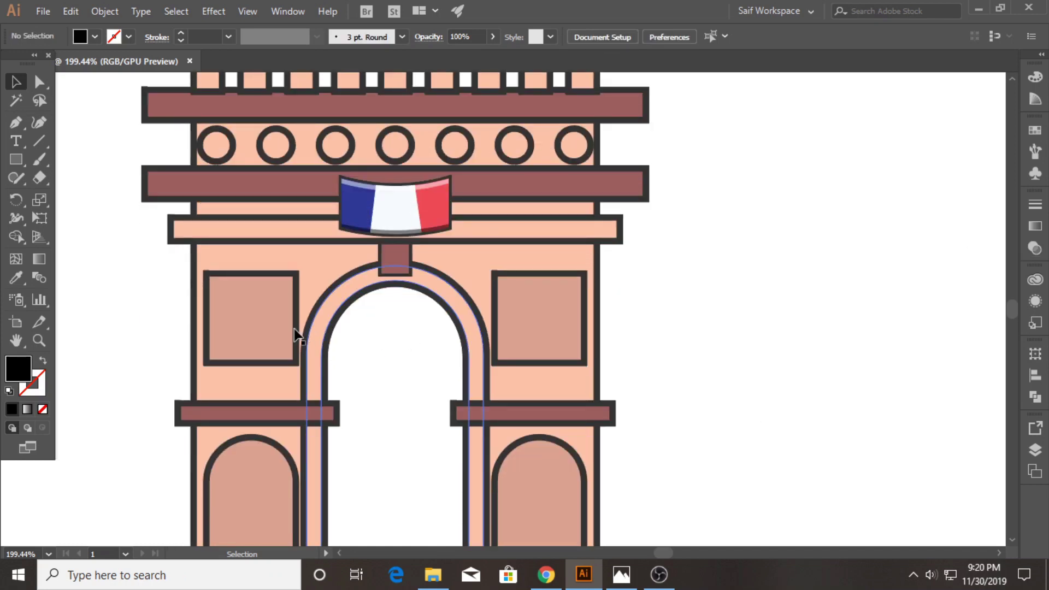
# - Build an L shape from an offset window-square copy with Shape Builder and round its inner corner
pyautogui.moveTo(267, 320)
pyautogui.keyDown('alt'); pyautogui.mouseDown()
pyautogui.moveTo(762, 316)
pyautogui.moveTo(778, 328)
pyautogui.mouseUp(); pyautogui.keyUp('alt')
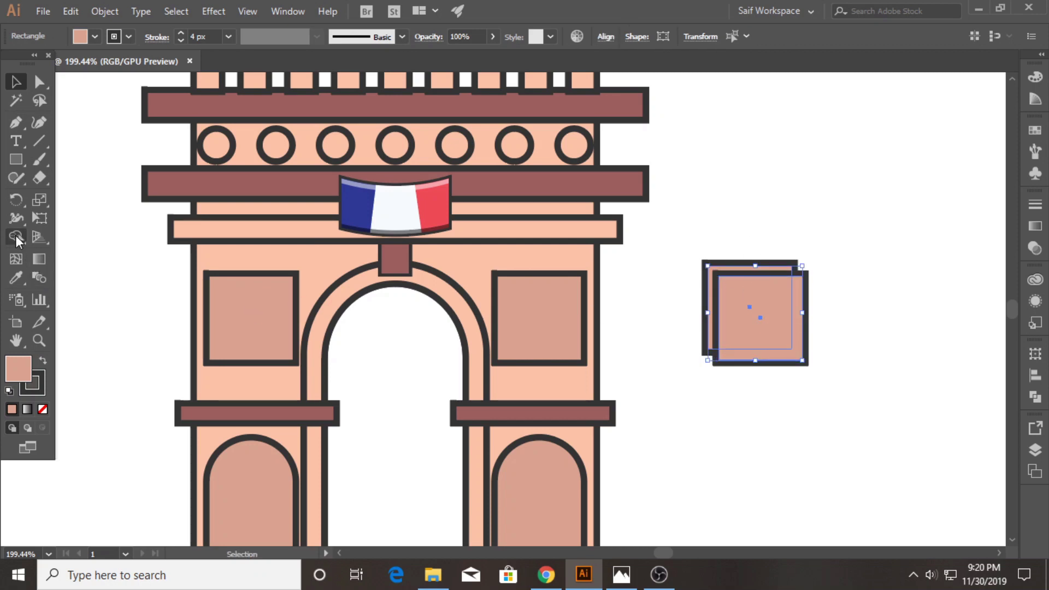
pyautogui.click(16, 237)
pyautogui.keyDown('alt'); pyautogui.click(773, 328); pyautogui.keyUp('alt')
pyautogui.press('a')
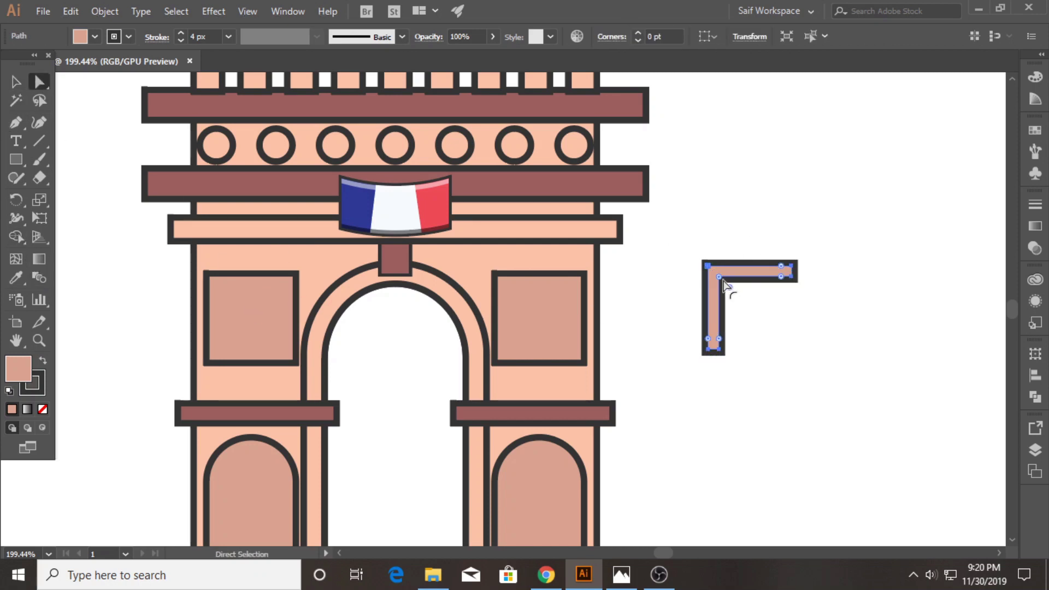
pyautogui.click(729, 292)
pyautogui.click(720, 279)
pyautogui.moveTo(727, 285); pyautogui.dragTo(751, 308)
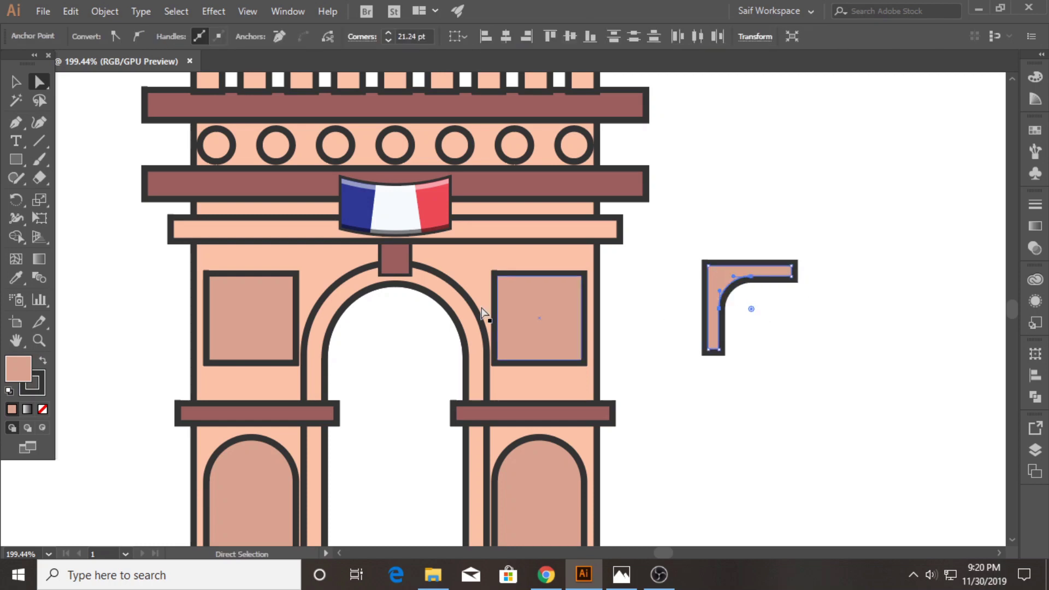
# - Give the L shape the flag shadow's style and place copies in both upper windows
pyautogui.click(16, 278)
pyautogui.click(396, 227)
pyautogui.press('v')
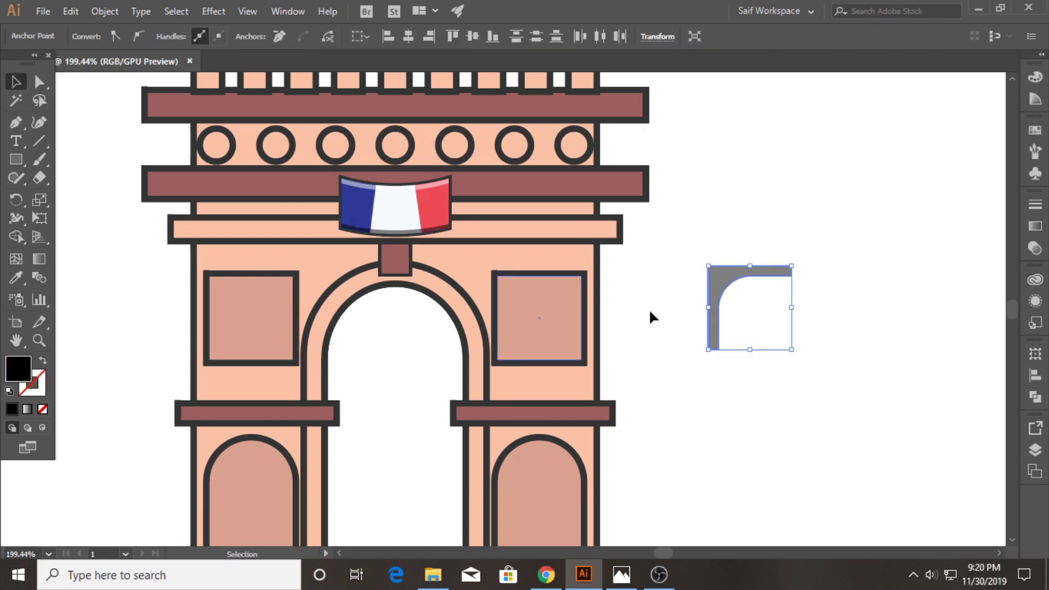
pyautogui.click(648, 308)
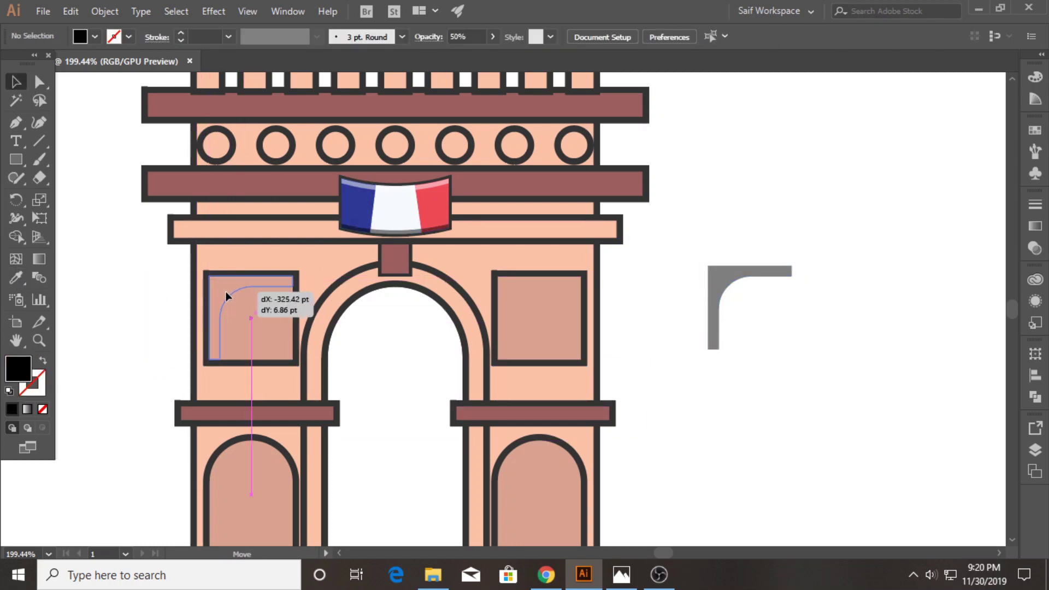
pyautogui.moveTo(730, 291)
pyautogui.mouseDown()
pyautogui.moveTo(226, 294)
pyautogui.moveTo(521, 292)
pyautogui.mouseUp()
pyautogui.hotkey('ctrl', 'z')
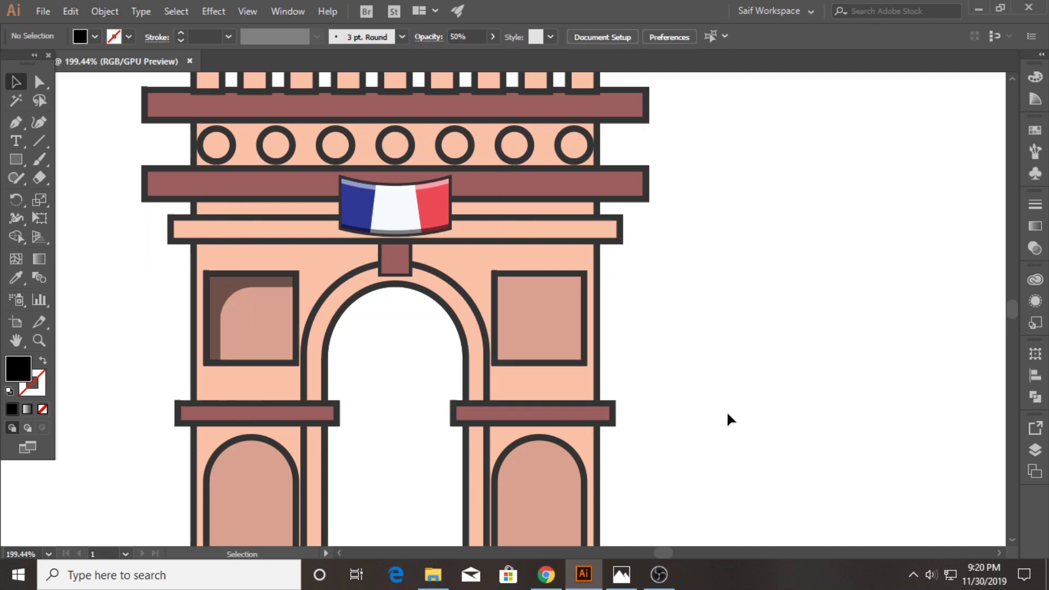
pyautogui.moveTo(232, 297); pyautogui.dragTo(522, 295)
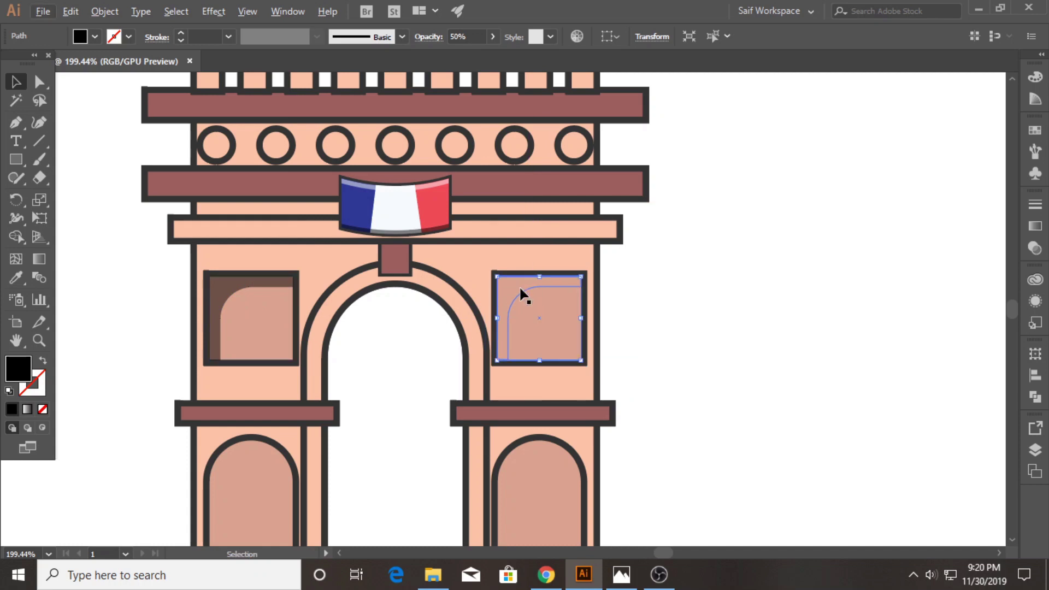
# - Set both upper-window shadows to 25% opacity
pyautogui.click(710, 330)
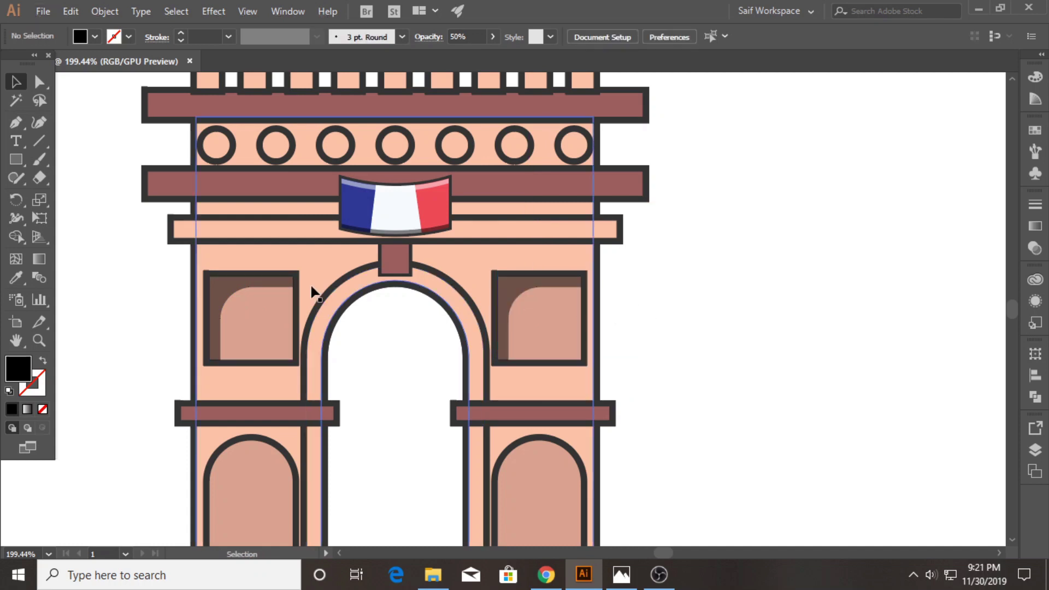
pyautogui.click(255, 320)
pyautogui.keyDown('shift'); pyautogui.click(541, 328); pyautogui.keyUp('shift')
pyautogui.click(1035, 248)
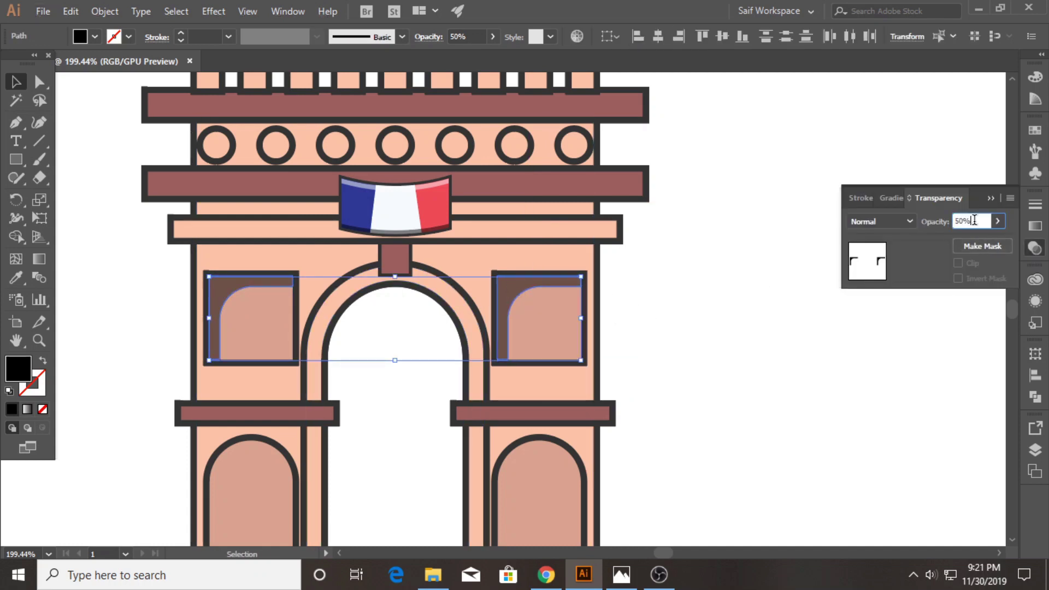
pyautogui.press('Return')
pyautogui.click(727, 316)
pyautogui.scroll(-1, 727, 316)
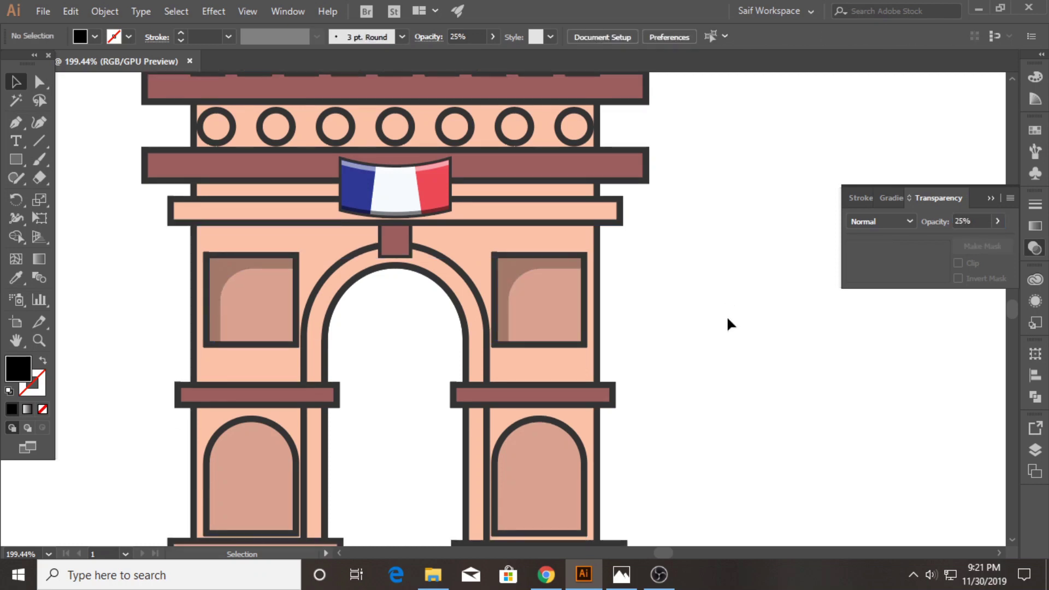
pyautogui.click(991, 198)
pyautogui.scroll(-2, 246, 472)
# - Cut a crescent from an offset copy of the arched window using Shape Builder
pyautogui.moveTo(246, 428); pyautogui.dragTo(794, 353)
pyautogui.moveTo(690, 290); pyautogui.dragTo(778, 351)
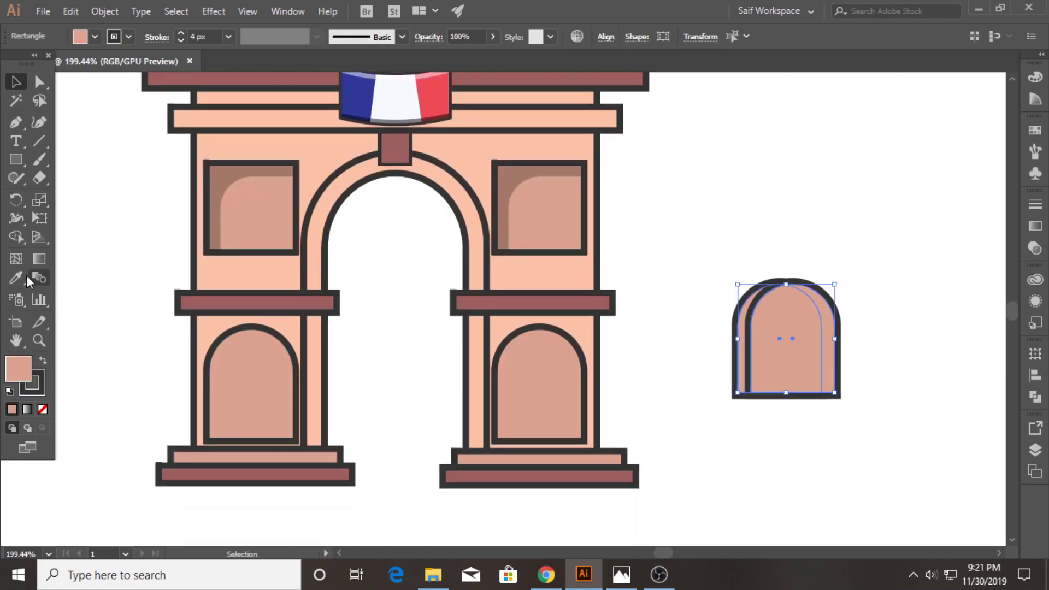
pyautogui.click(15, 236)
pyautogui.keyDown('alt'); pyautogui.click(792, 339); pyautogui.keyUp('alt')
# - Give the crescent the window shadow's style and place a copy in the lower-left window
pyautogui.press('v')
pyautogui.click(745, 356)
pyautogui.press('i')
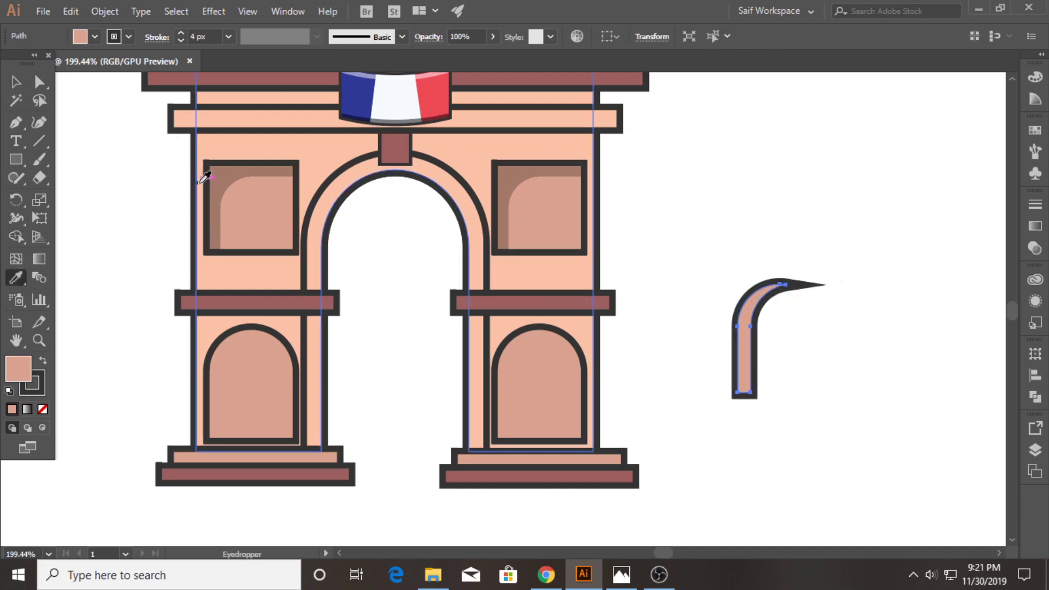
pyautogui.click(214, 208)
pyautogui.press('v')
pyautogui.moveTo(744, 350)
pyautogui.mouseDown()
pyautogui.moveTo(215, 395)
pyautogui.moveTo(503, 386)
pyautogui.mouseUp()
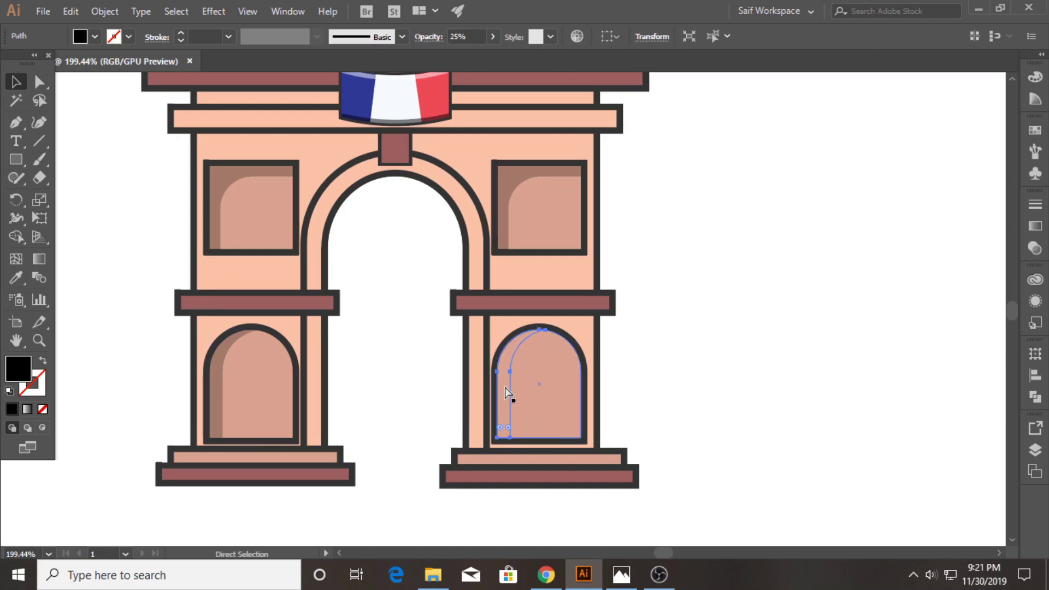
pyautogui.click(661, 362)
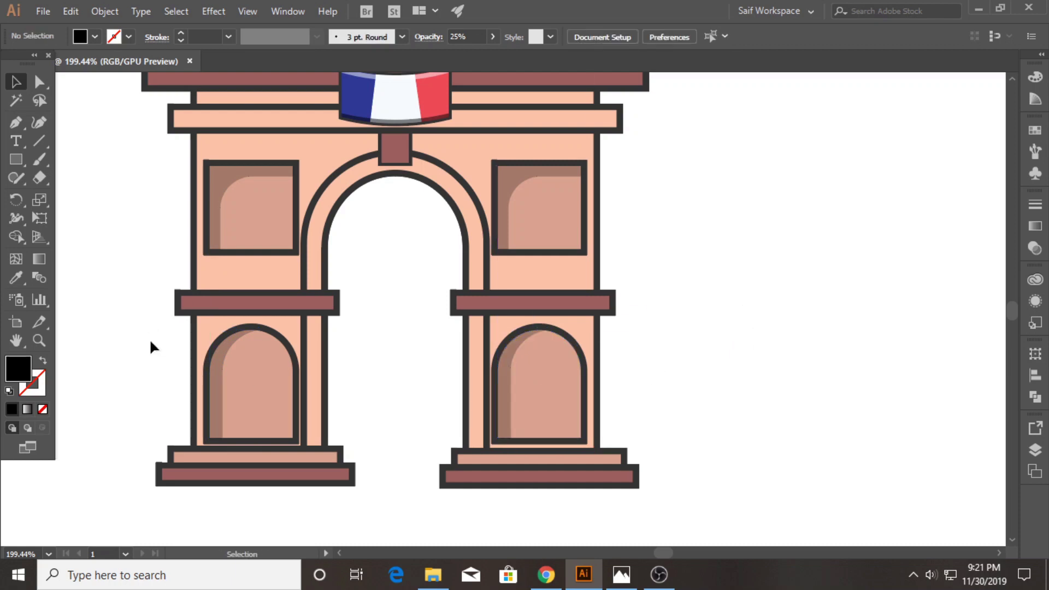
# - Recolour the arch band with the window's darker salmon colour
pyautogui.click(313, 328)
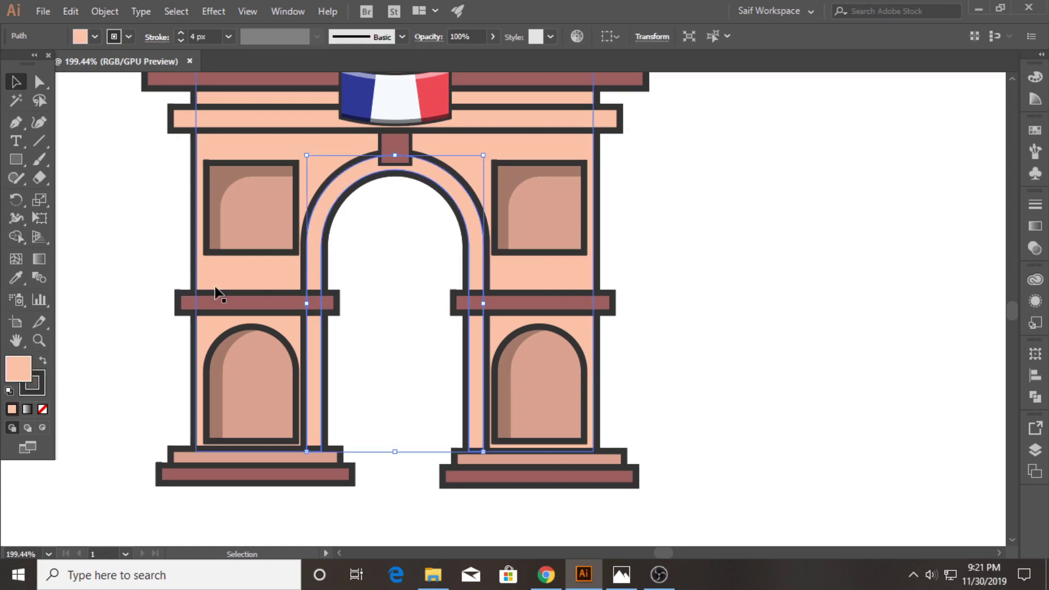
pyautogui.press('i')
pyautogui.click(250, 219)
pyautogui.click(16, 83)
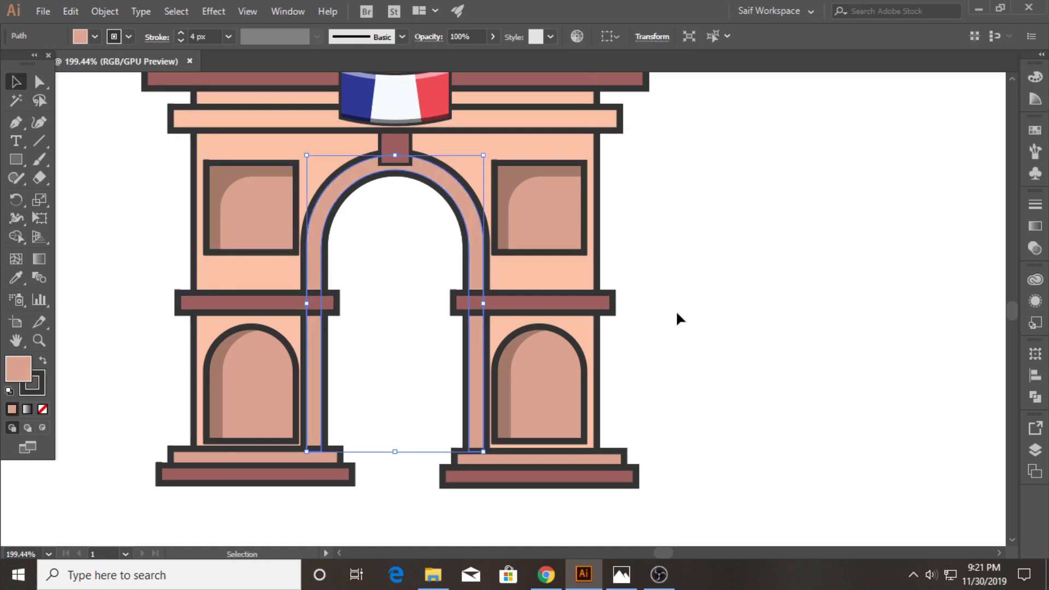
pyautogui.click(637, 329)
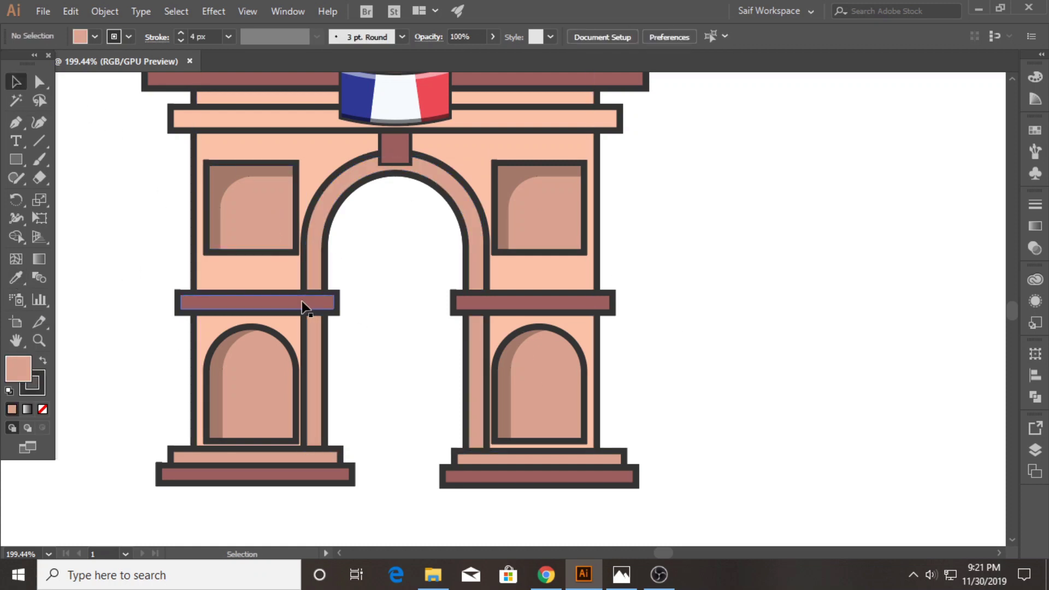
# - Nudge the row of top squares upward slightly
pyautogui.scroll(5, 304, 306)
pyautogui.scroll(5, 305, 304)
pyautogui.scroll(4, 328, 287)
pyautogui.moveTo(152, 169)
pyautogui.mouseDown()
pyautogui.moveTo(559, 229)
pyautogui.moveTo(607, 227)
pyautogui.moveTo(691, 172)
pyautogui.mouseUp()
pyautogui.press('Up')
pyautogui.press('Up')
# - Split a top-bar copy into two thin strips and place a white highlight strip on the upper brown band
pyautogui.click(611, 227)
pyautogui.moveTo(581, 165); pyautogui.dragTo(584, 141)
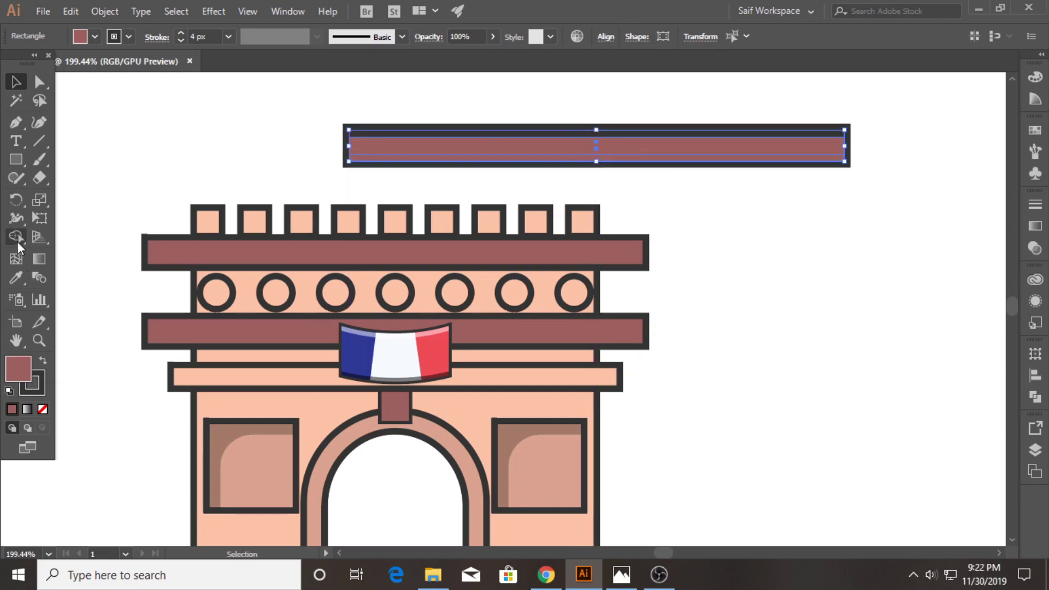
pyautogui.keyDown('alt'); pyautogui.click(467, 143); pyautogui.keyUp('alt')
pyautogui.press('v')
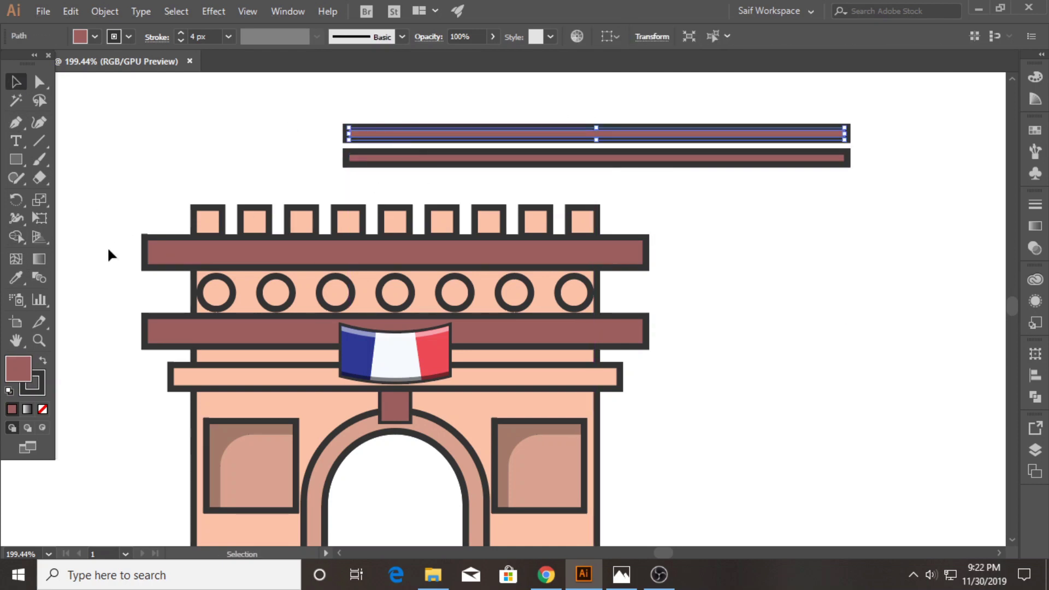
pyautogui.press('i')
pyautogui.click(358, 326)
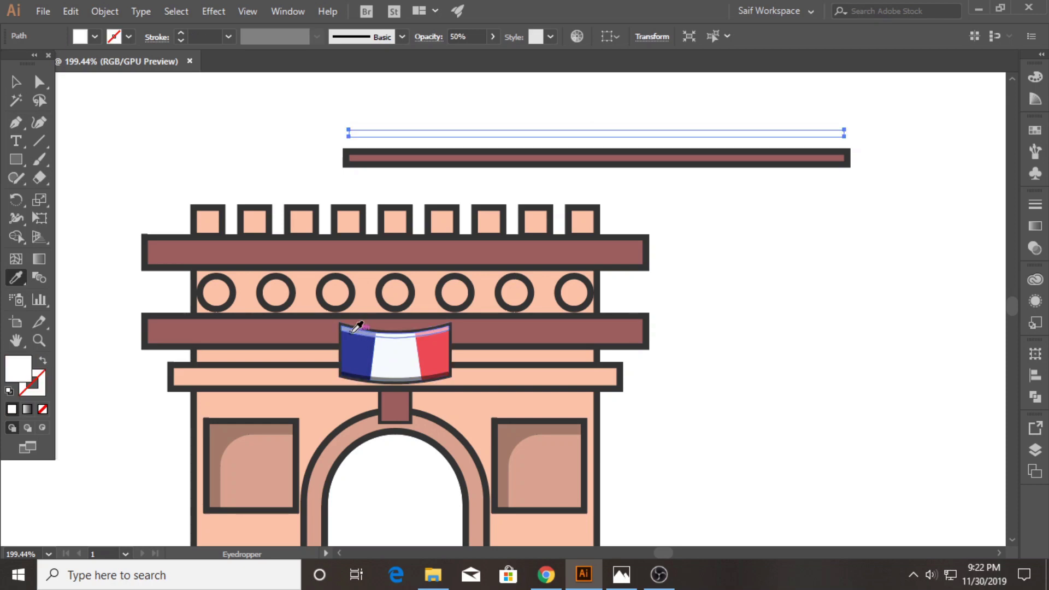
pyautogui.click(17, 82)
pyautogui.moveTo(399, 136); pyautogui.dragTo(199, 249)
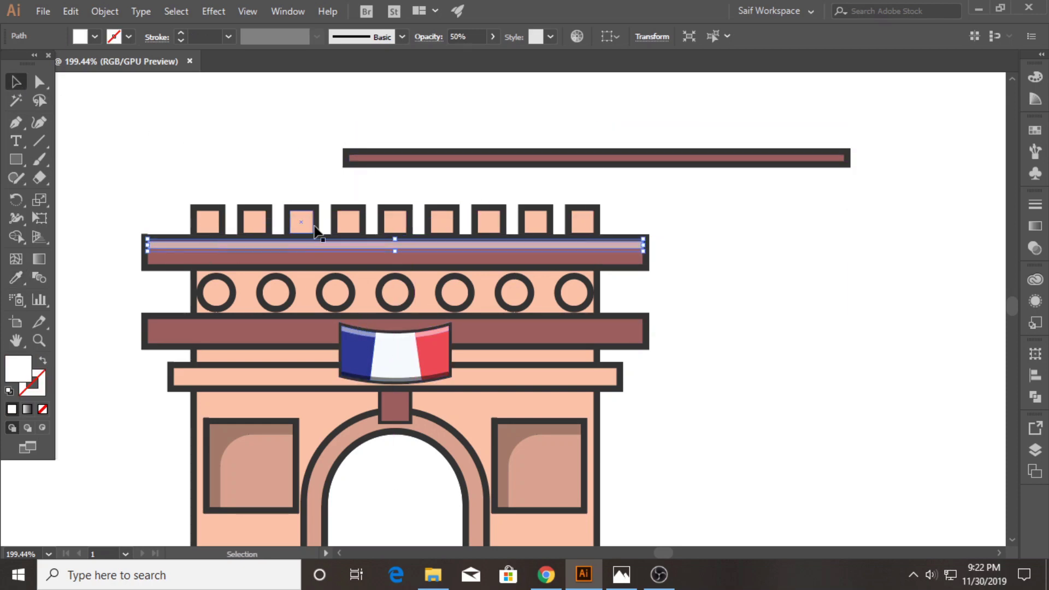
# - Give the other strip the grey shadow style and place it on the upper brown band
pyautogui.click(620, 158)
pyautogui.click(15, 277)
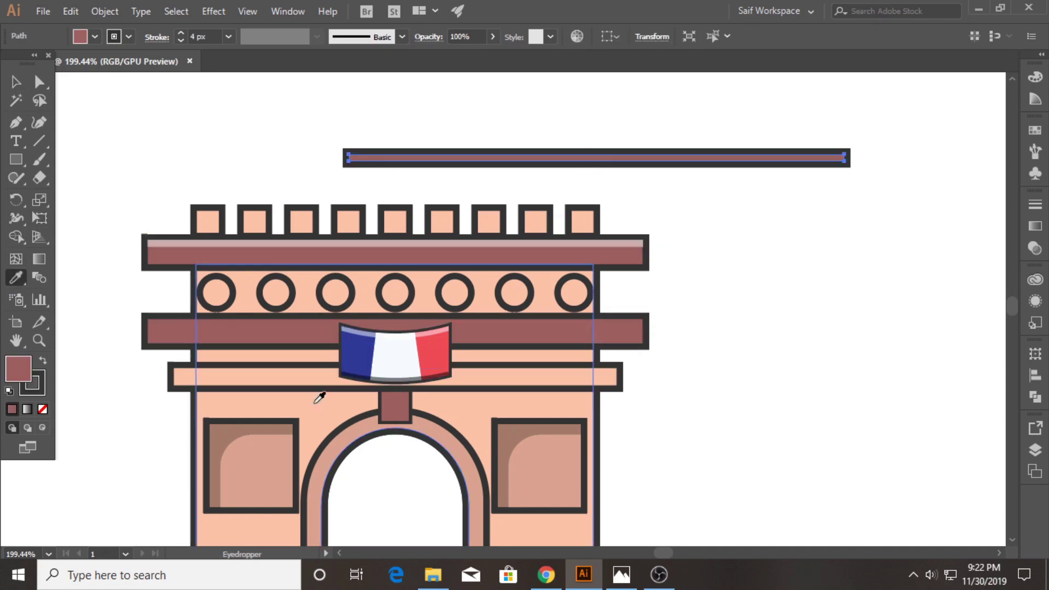
pyautogui.click(319, 399)
pyautogui.click(15, 82)
pyautogui.moveTo(399, 158)
pyautogui.mouseDown()
pyautogui.moveTo(381, 271)
pyautogui.moveTo(398, 261)
pyautogui.mouseUp()
# - Copy the highlight strip down onto the lower brown band
pyautogui.click(760, 264)
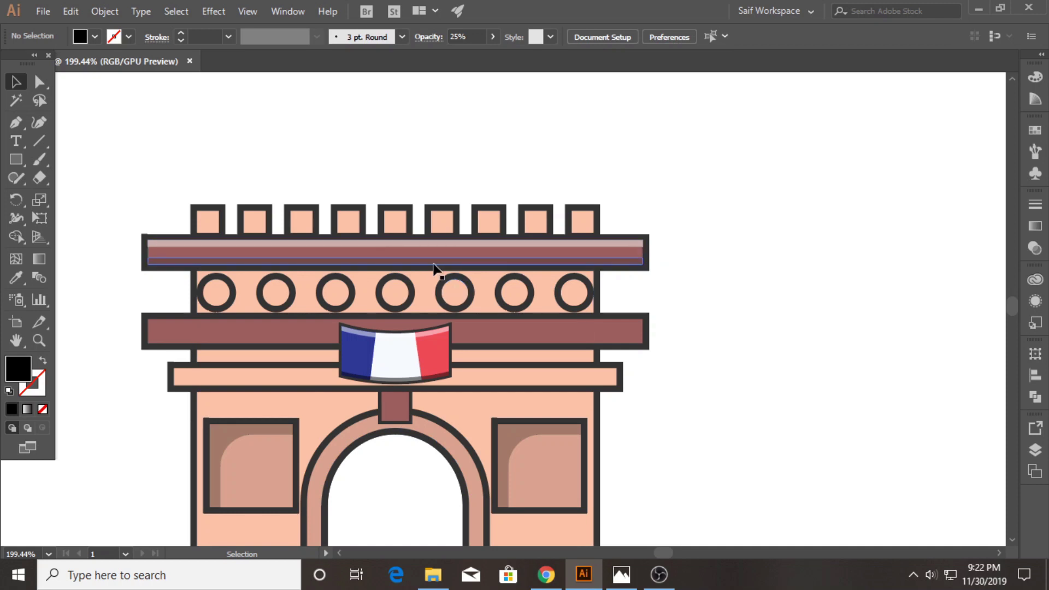
pyautogui.click(444, 246)
pyautogui.moveTo(444, 266); pyautogui.dragTo(446, 347)
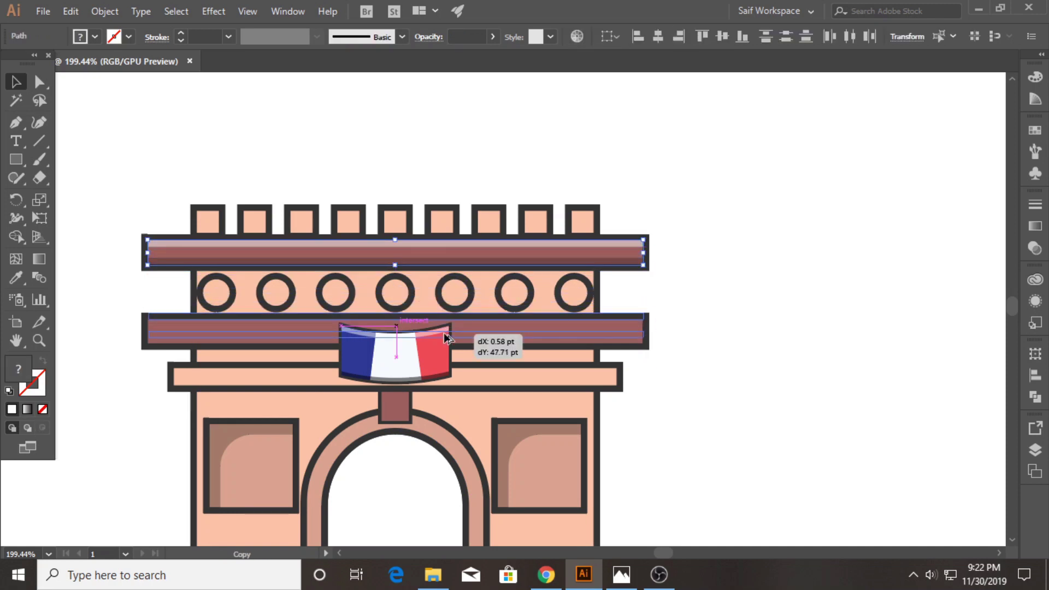
pyautogui.click(752, 324)
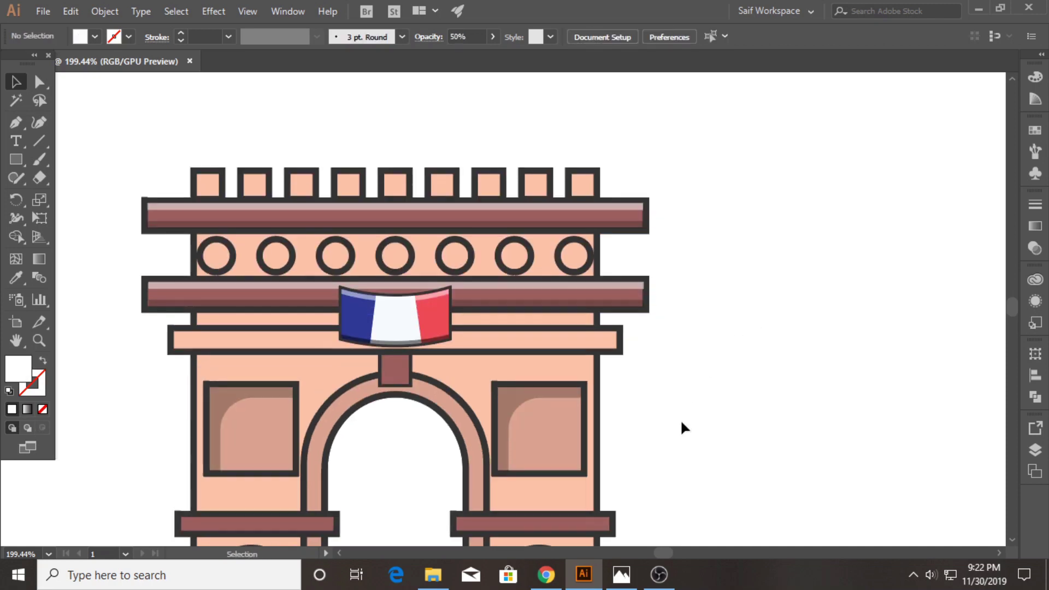
# - Select the seven arch circles and thin their outlines to 2 px
pyautogui.click(225, 303)
pyautogui.keyDown('shift'); pyautogui.click(284, 301); pyautogui.keyUp('shift')
pyautogui.keyDown('shift'); pyautogui.click(344, 300); pyautogui.keyUp('shift')
pyautogui.keyDown('shift'); pyautogui.click(404, 300); pyautogui.keyUp('shift')
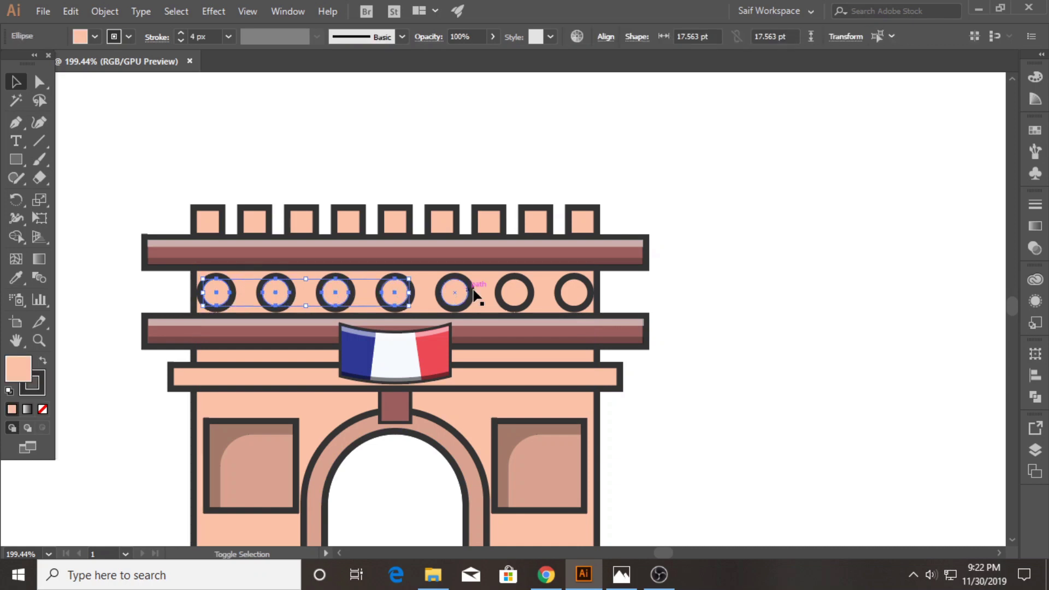
pyautogui.keyDown('shift'); pyautogui.click(526, 296); pyautogui.keyUp('shift')
pyautogui.keyDown('shift'); pyautogui.click(574, 293); pyautogui.keyUp('shift')
pyautogui.click(229, 36)
pyautogui.click(247, 72)
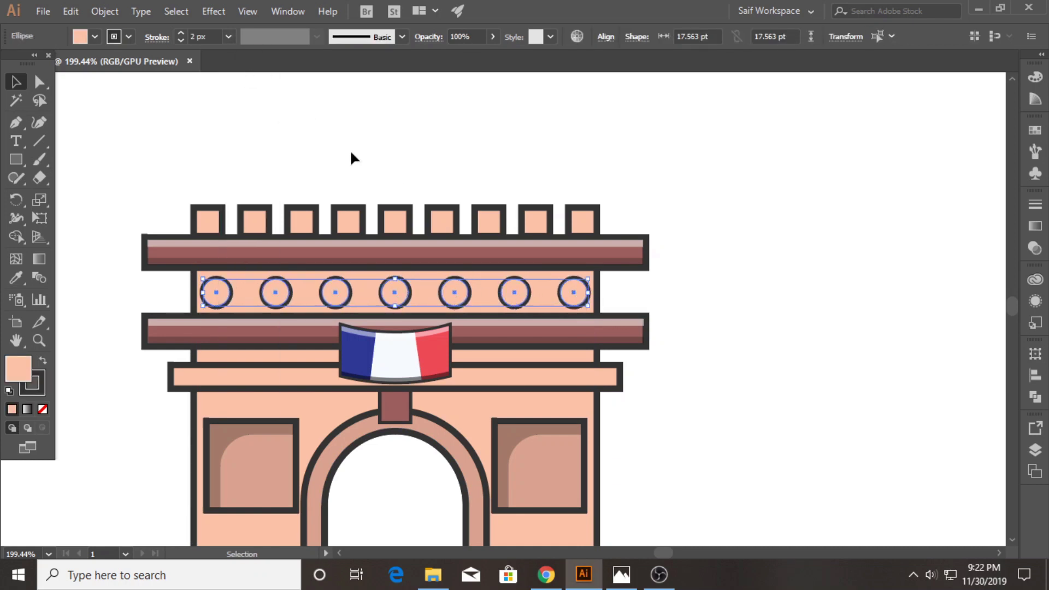
pyautogui.click(305, 144)
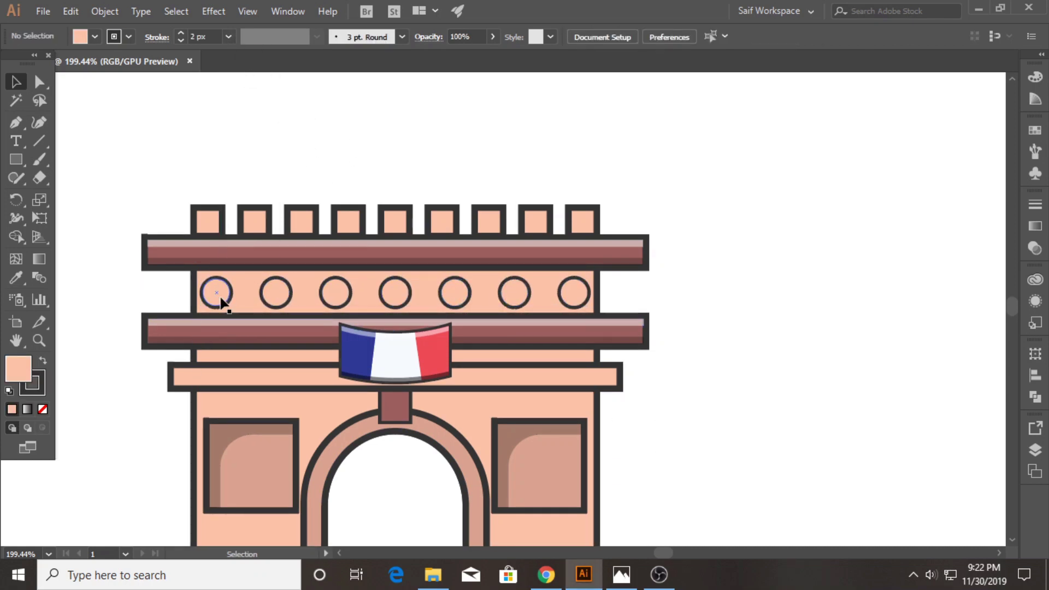
# - Offset a copy of the first circle and cut a crescent with Shape Builder
pyautogui.moveTo(155, 315); pyautogui.dragTo(429, 293)
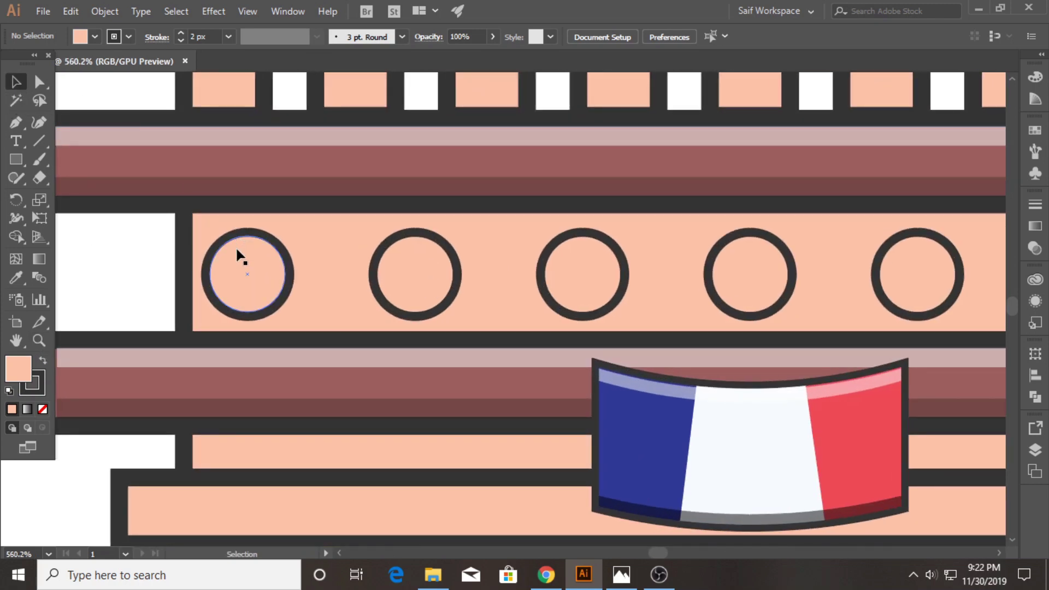
pyautogui.moveTo(237, 250)
pyautogui.mouseDown()
pyautogui.moveTo(244, 258)
pyautogui.moveTo(84, 246)
pyautogui.mouseUp()
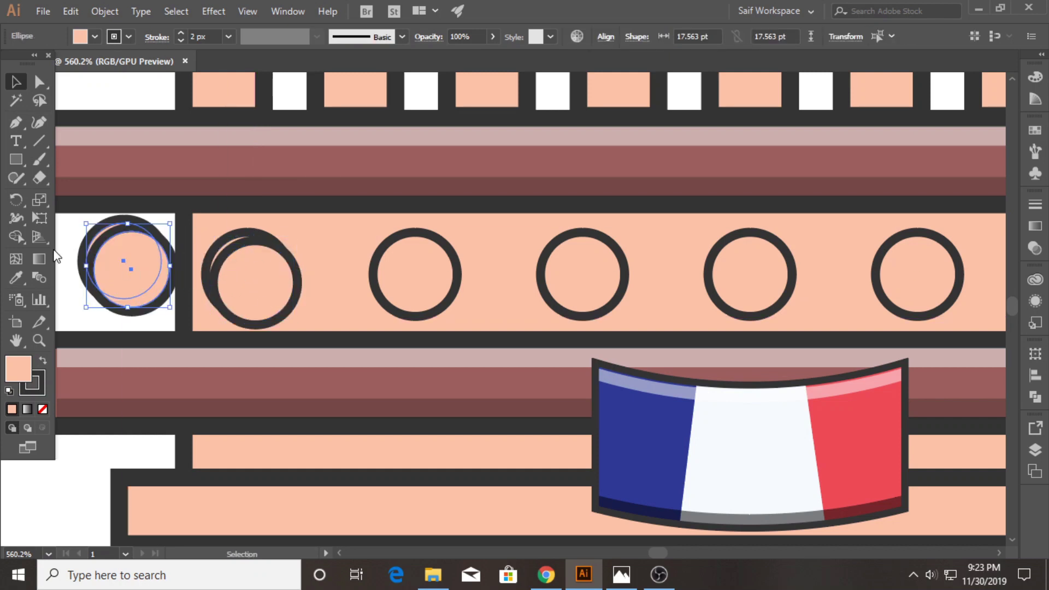
pyautogui.click(16, 236)
pyautogui.moveTo(143, 294); pyautogui.dragTo(126, 269)
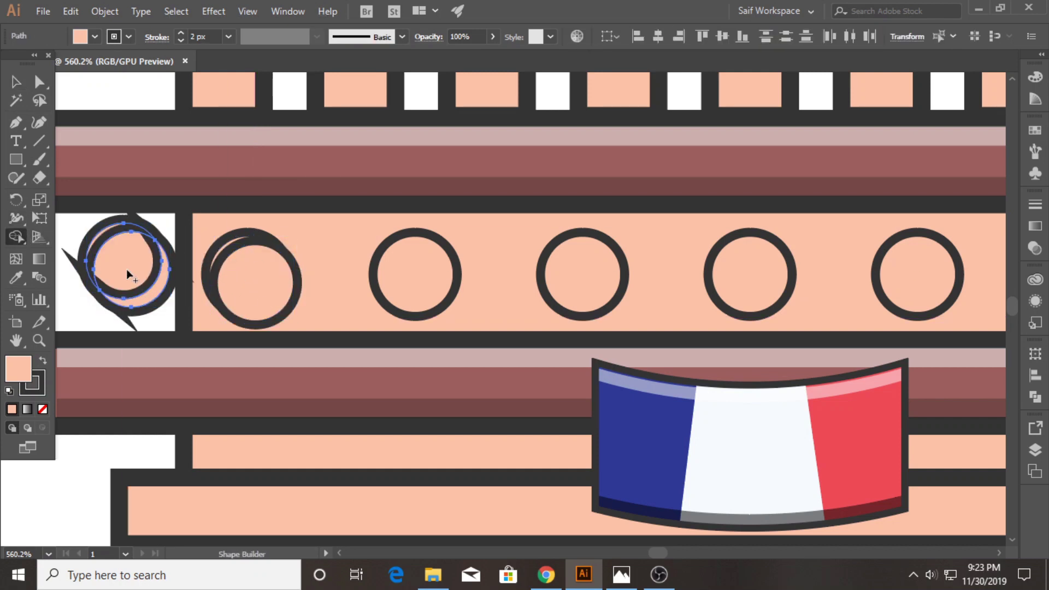
pyautogui.keyDown('alt'); pyautogui.click(119, 271); pyautogui.keyUp('alt')
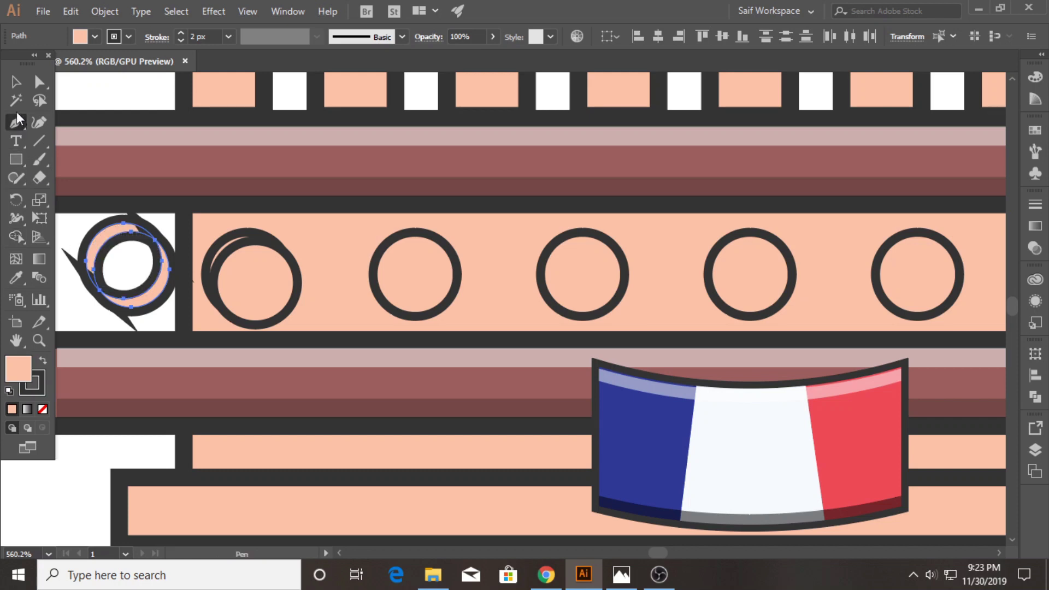
# - Delete the unwanted crescent piece
pyautogui.click(96, 257)
pyautogui.scroll(1, 109, 251)
pyautogui.scroll(3, 137, 230)
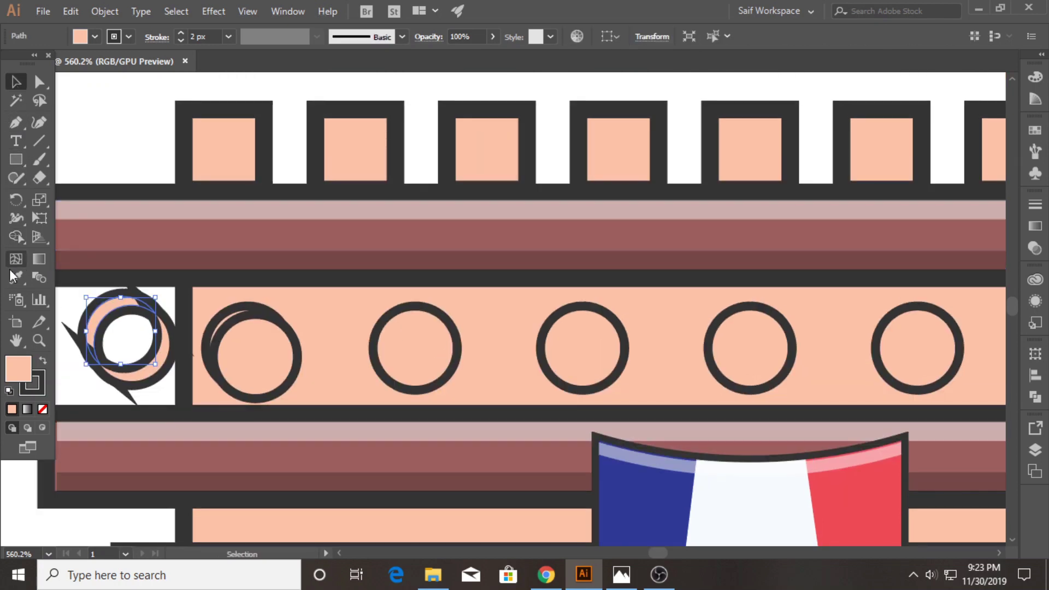
pyautogui.press('i')
pyautogui.press('Delete')
pyautogui.press('v')
# - Give the remaining crescent the translucent 25% black shadow style and clear leftover copies
pyautogui.click(160, 347)
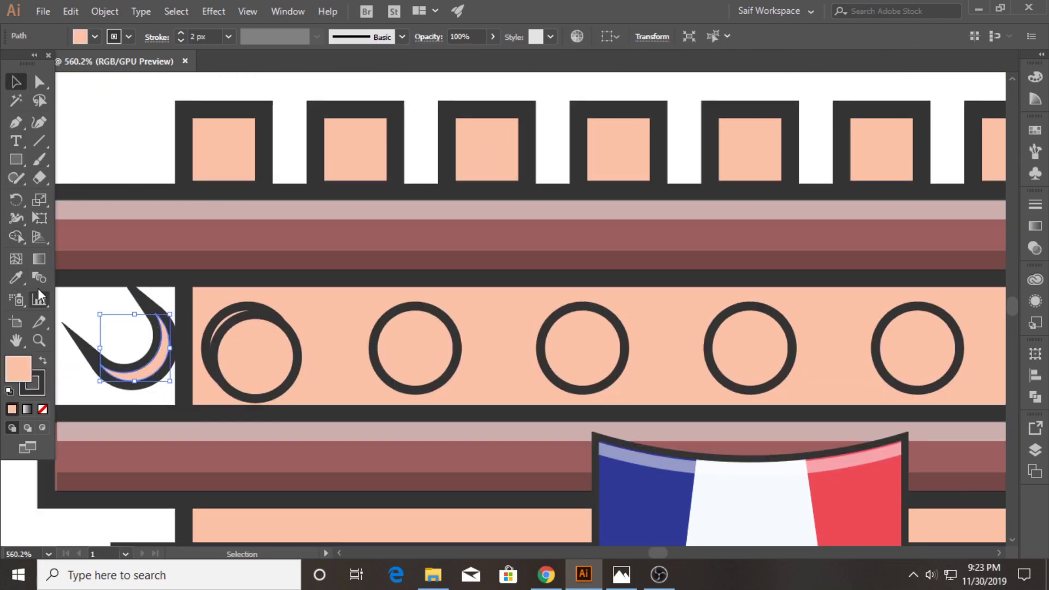
pyautogui.press('i')
pyautogui.click(248, 253)
pyautogui.click(110, 303)
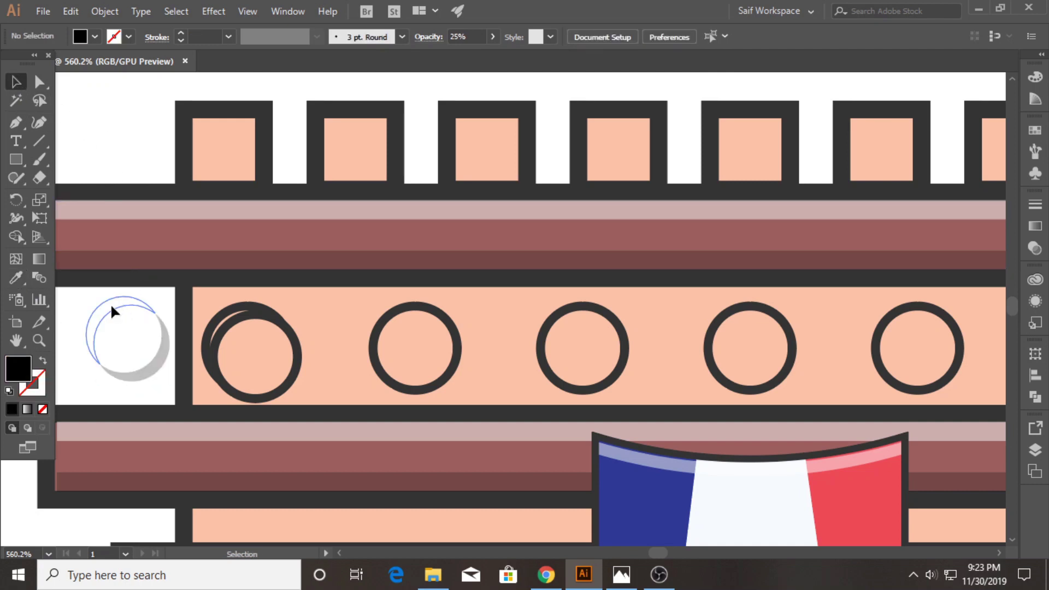
pyautogui.click(160, 347)
pyautogui.click(273, 357)
pyautogui.hotkey('ctrl', 'z')
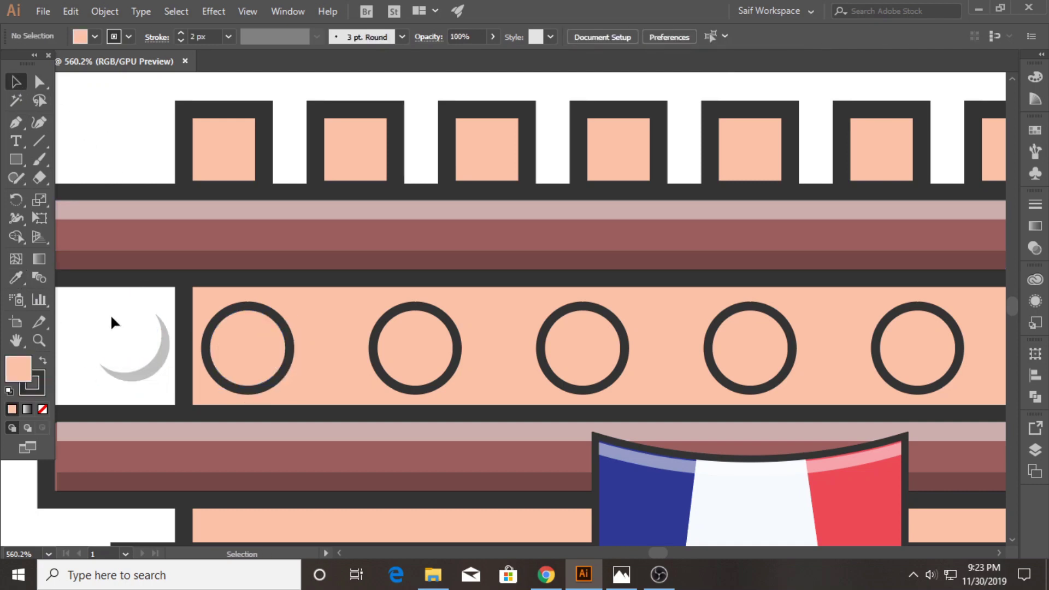
# - Place the crescent on the first circle and copy highlight and shadow onto every circle
pyautogui.moveTo(161, 360); pyautogui.dragTo(278, 377)
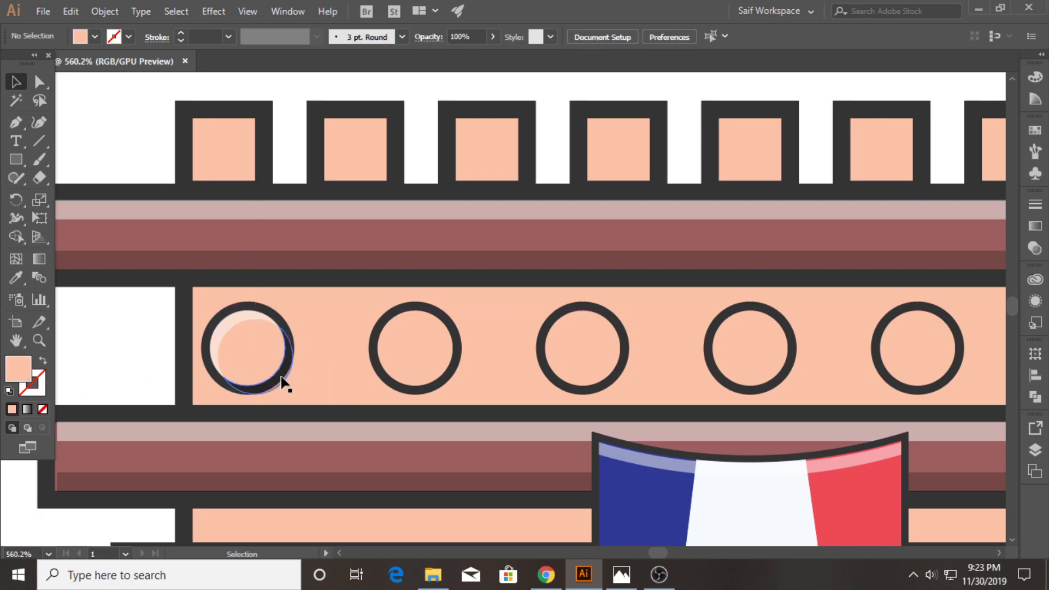
pyautogui.click(282, 382)
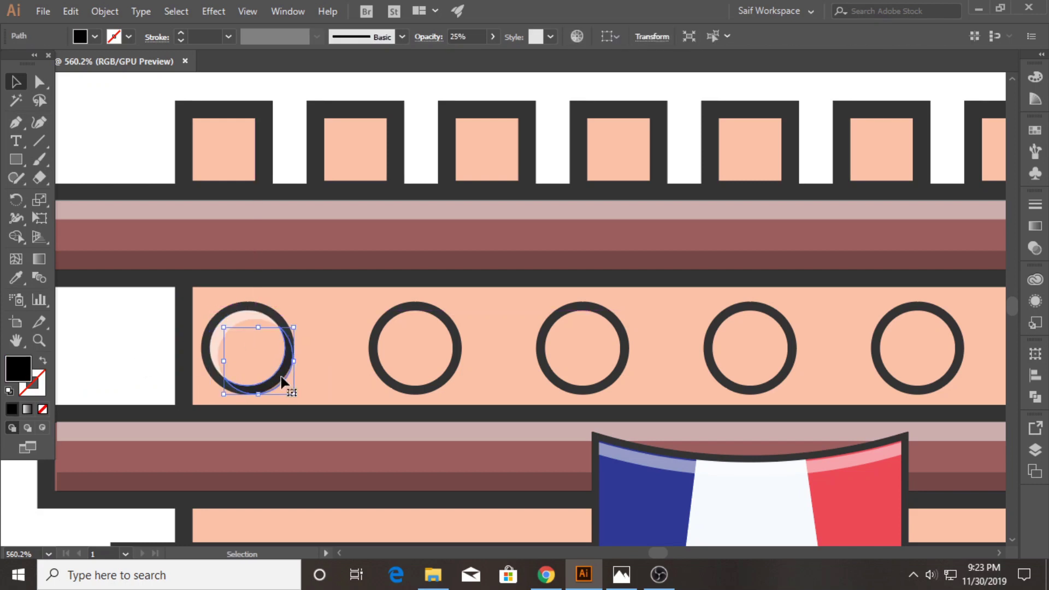
pyautogui.keyDown('shift'); pyautogui.click(217, 352); pyautogui.keyUp('shift')
pyautogui.moveTo(283, 383); pyautogui.dragTo(452, 388)
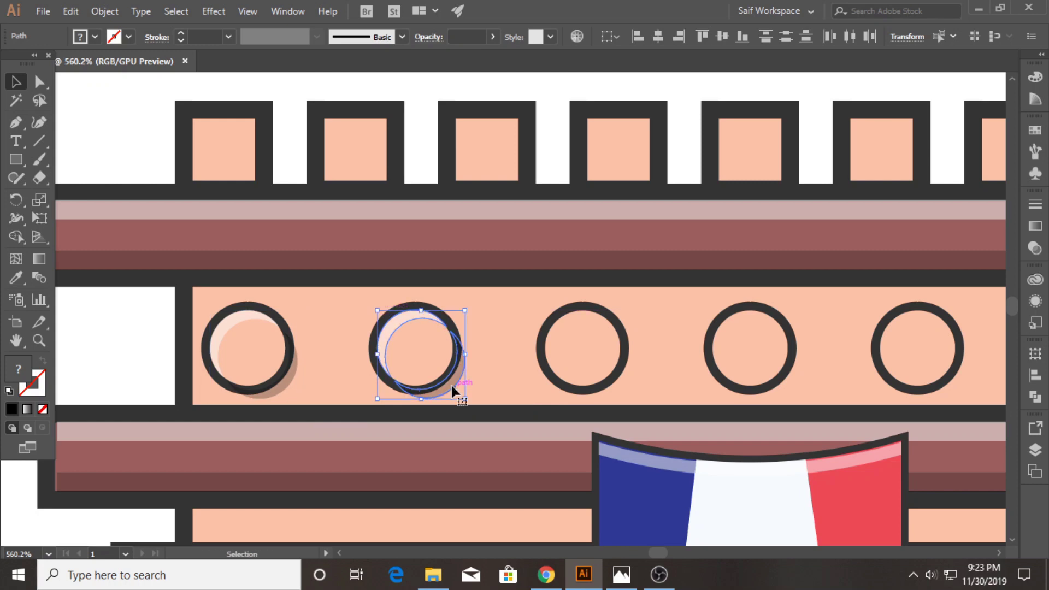
pyautogui.moveTo(453, 389)
pyautogui.mouseDown()
pyautogui.moveTo(623, 394)
pyautogui.moveTo(628, 382)
pyautogui.mouseUp()
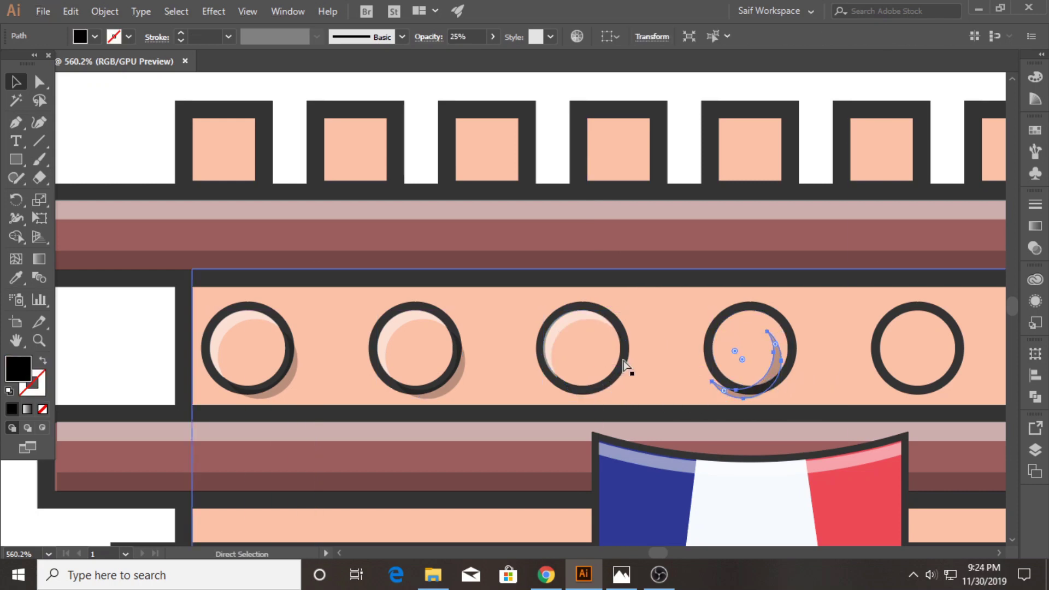
pyautogui.click(573, 328)
pyautogui.moveTo(614, 382); pyautogui.dragTo(953, 382)
pyautogui.moveTo(812, 364); pyautogui.dragTo(292, 330)
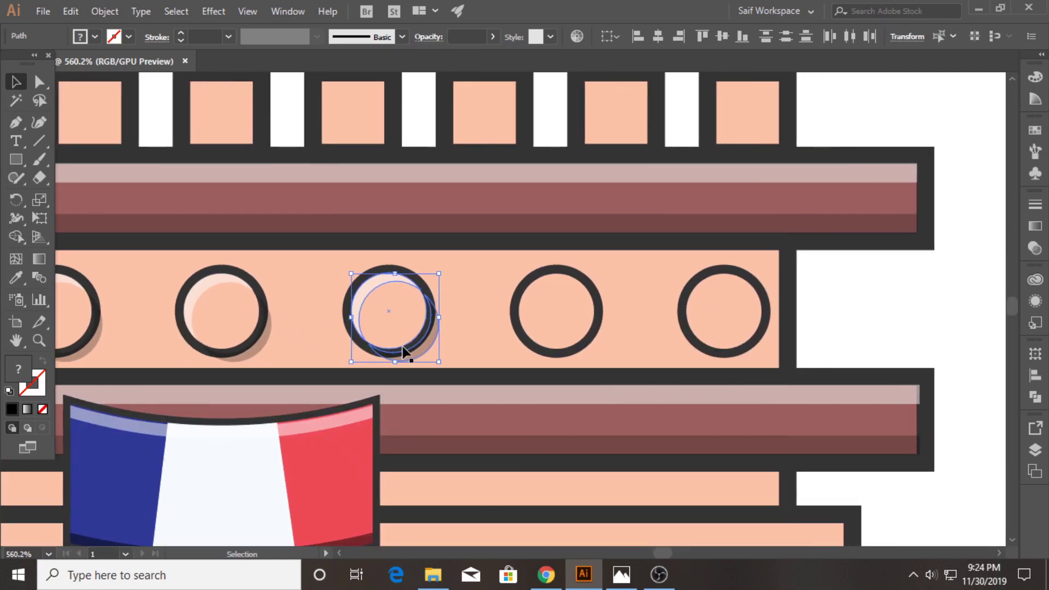
pyautogui.moveTo(427, 339); pyautogui.dragTo(768, 348)
# - Draw a thin rectangle strip along the top edge of the circle band
pyautogui.doubleClick(39, 341)
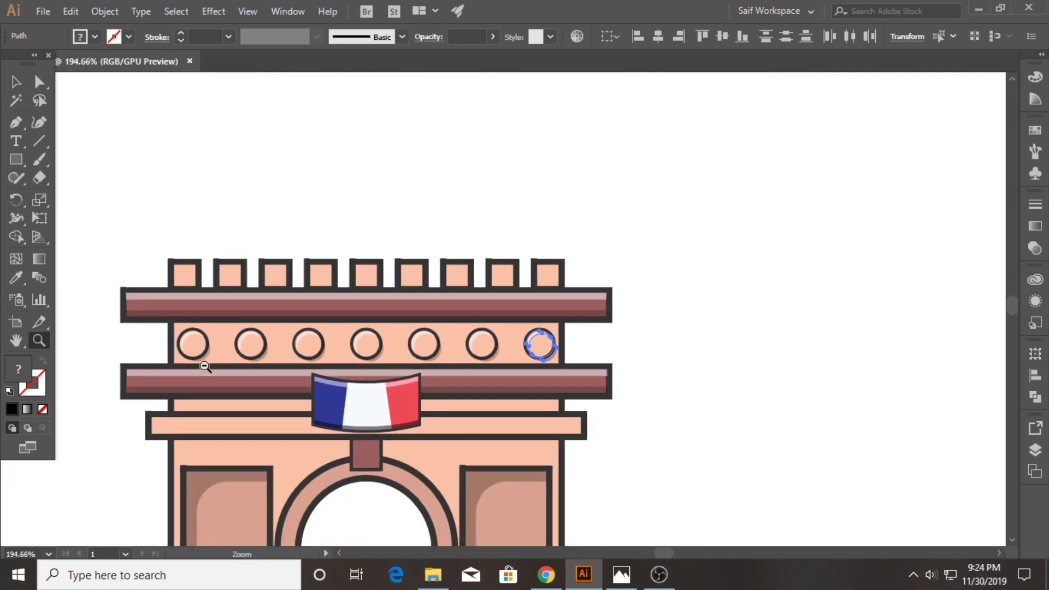
pyautogui.moveTo(204, 364)
pyautogui.mouseDown()
pyautogui.moveTo(399, 298)
pyautogui.moveTo(557, 377)
pyautogui.moveTo(621, 317)
pyautogui.moveTo(462, 318)
pyautogui.mouseUp()
pyautogui.moveTo(173, 268); pyautogui.dragTo(961, 271)
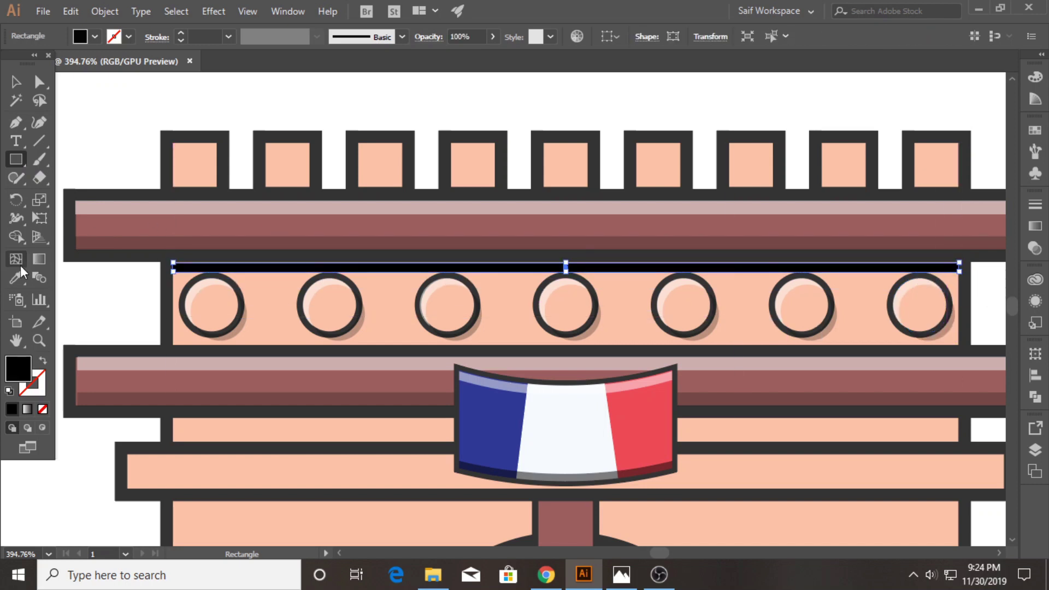
# - Copy the strip down under the lower cornice band and bring the banner in front
pyautogui.press('v')
pyautogui.click(100, 150)
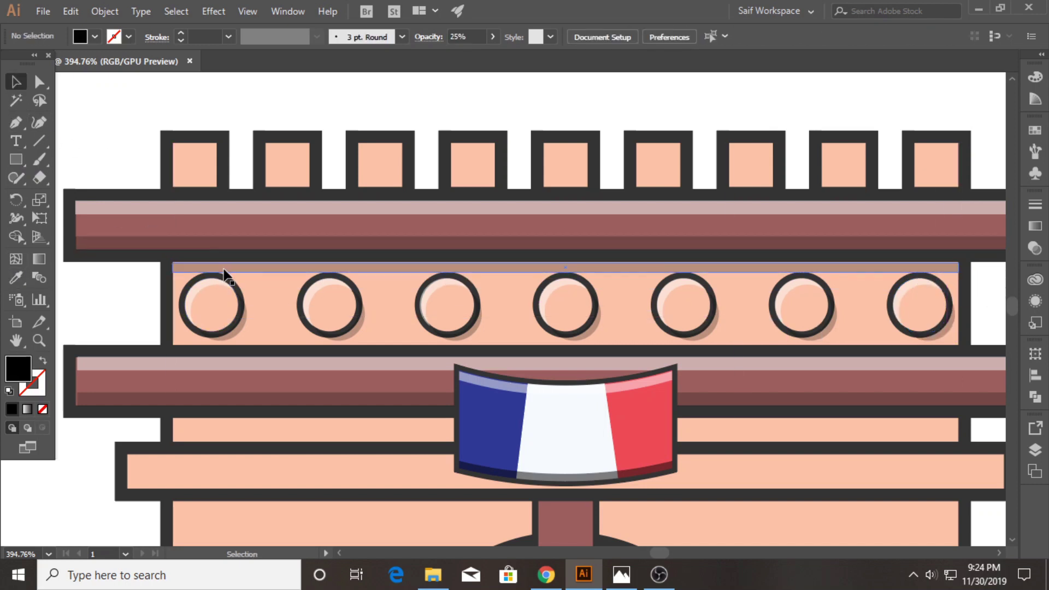
pyautogui.moveTo(216, 268)
pyautogui.mouseDown()
pyautogui.moveTo(233, 427)
pyautogui.moveTo(224, 421)
pyautogui.mouseUp()
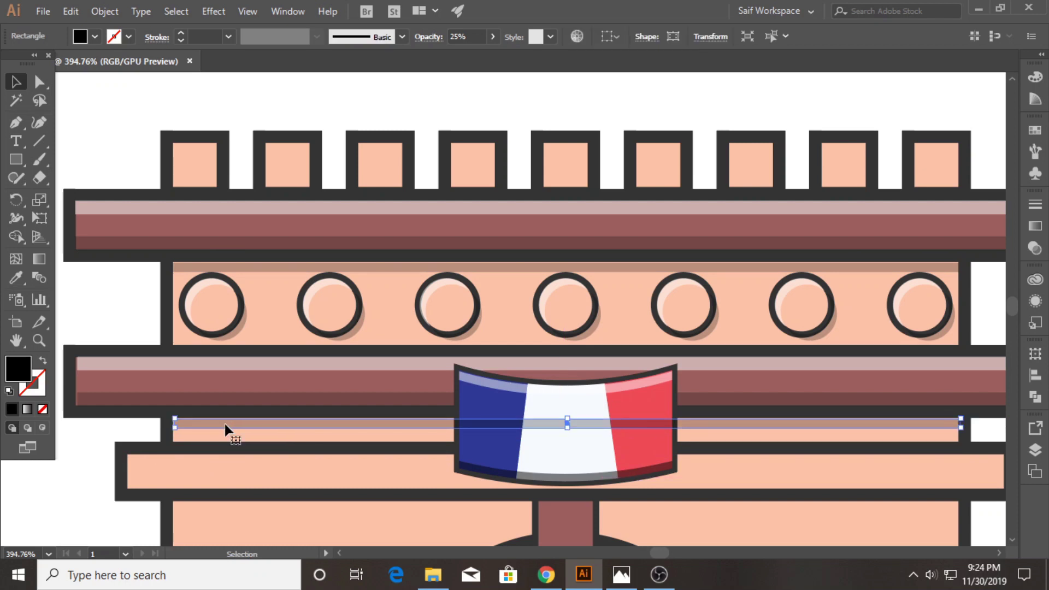
pyautogui.click(500, 453)
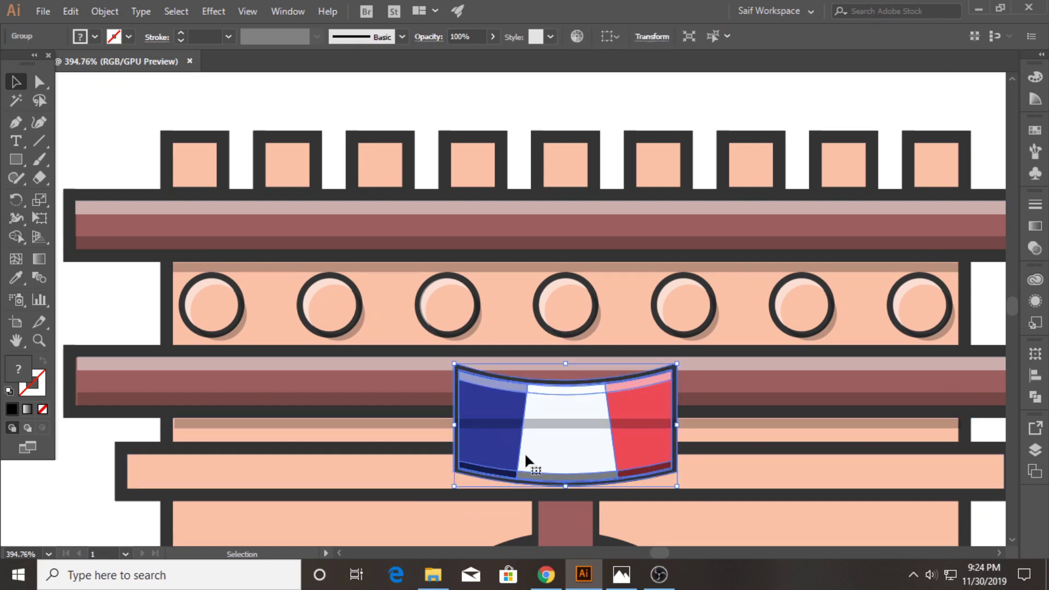
pyautogui.hotkey('ctrl', 'shift', ']')
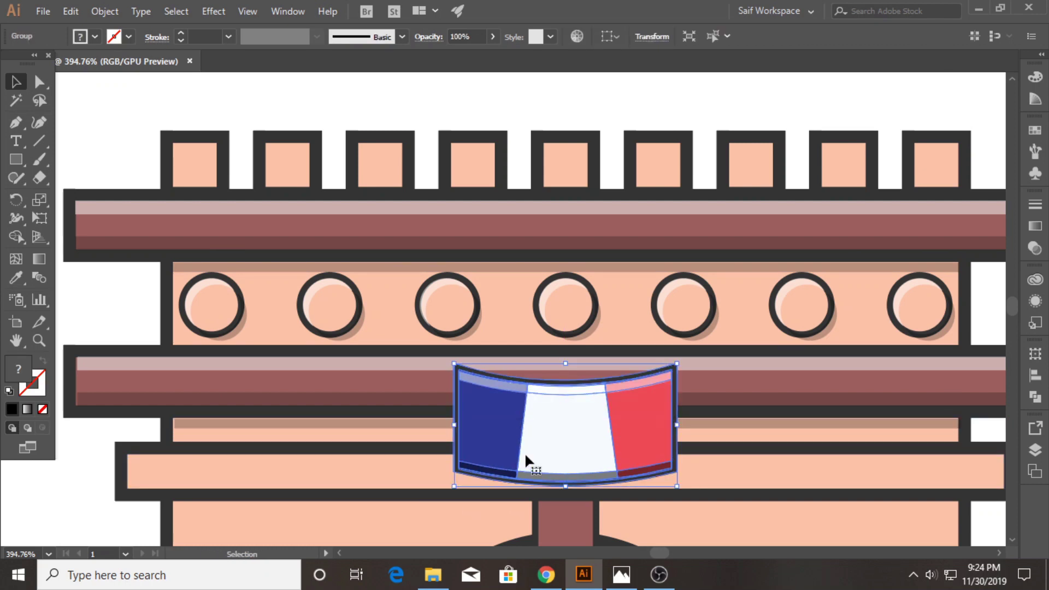
# - Add a united 25% black copy of the banner as a shadow behind its stripes
pyautogui.moveTo(525, 451); pyautogui.dragTo(565, 259)
pyautogui.click(1035, 397)
pyautogui.click(856, 386)
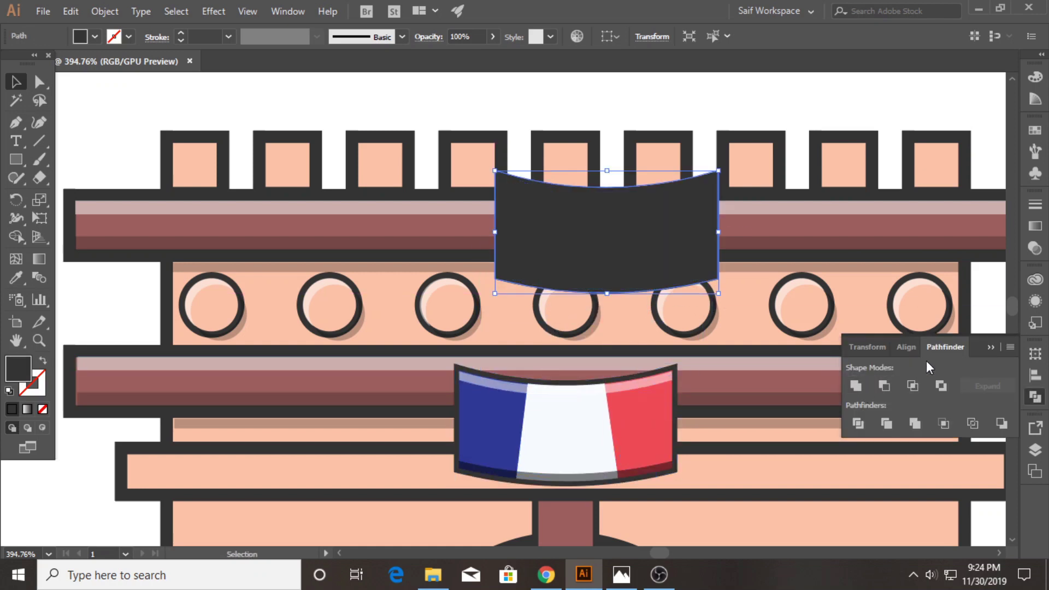
pyautogui.click(991, 347)
pyautogui.press('i')
pyautogui.click(241, 237)
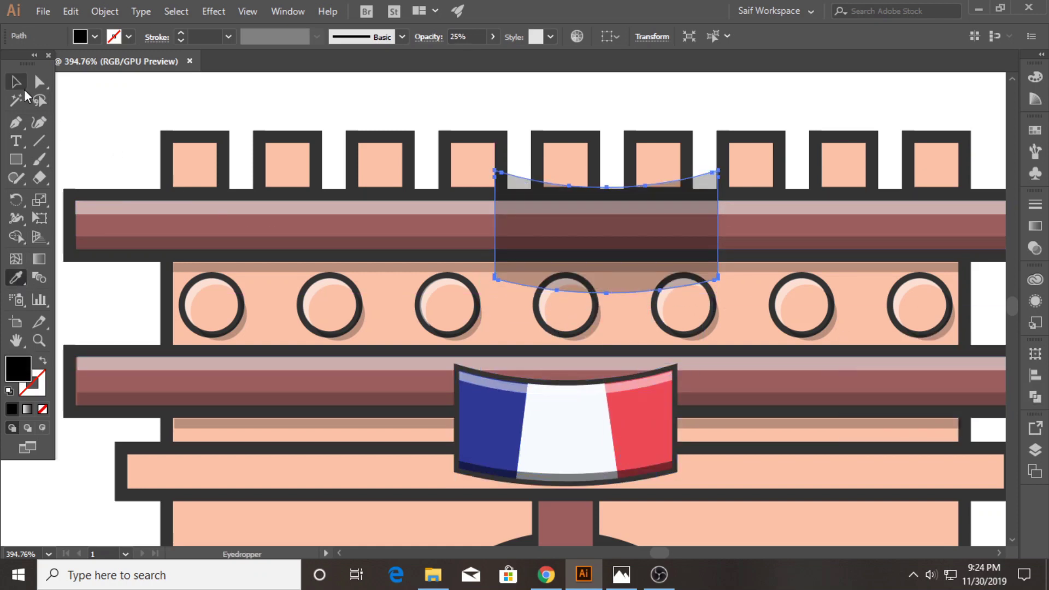
pyautogui.press('v')
pyautogui.moveTo(545, 256); pyautogui.dragTo(513, 457)
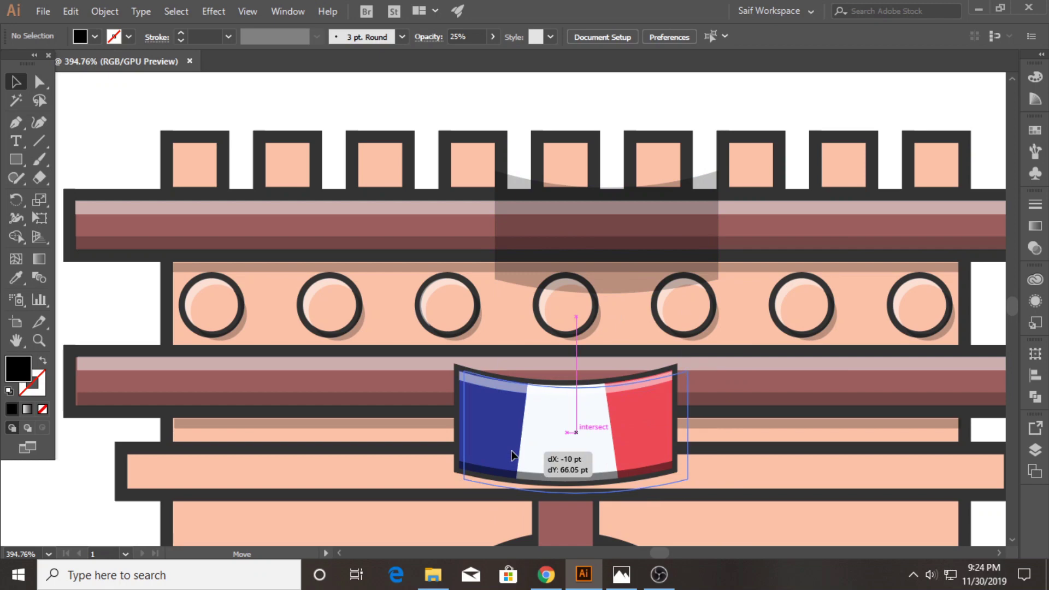
pyautogui.hotkey('ctrl', '[')
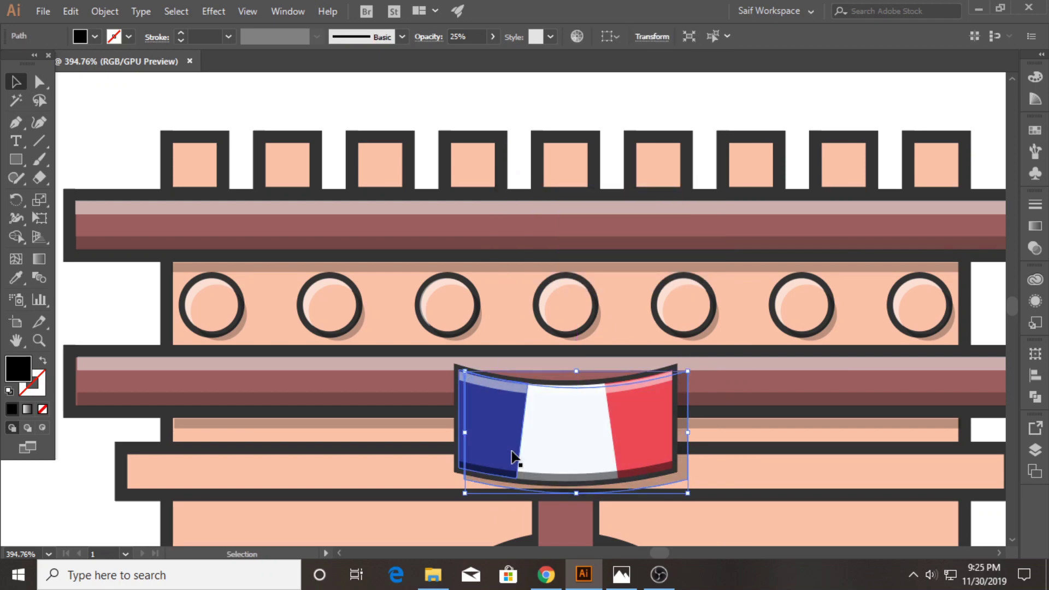
pyautogui.hotkey('ctrl', 'shift', 'a')
pyautogui.moveTo(683, 424); pyautogui.dragTo(505, 352)
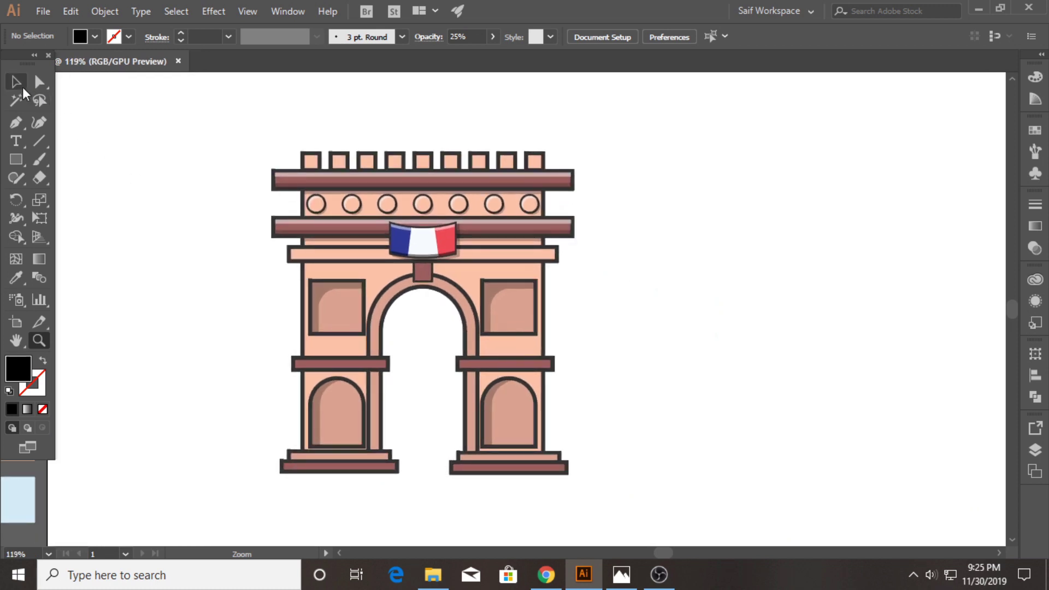
# - Draw a small black dome shape and a crossbar rectangle left of the arch
pyautogui.moveTo(417, 331); pyautogui.dragTo(363, 340)
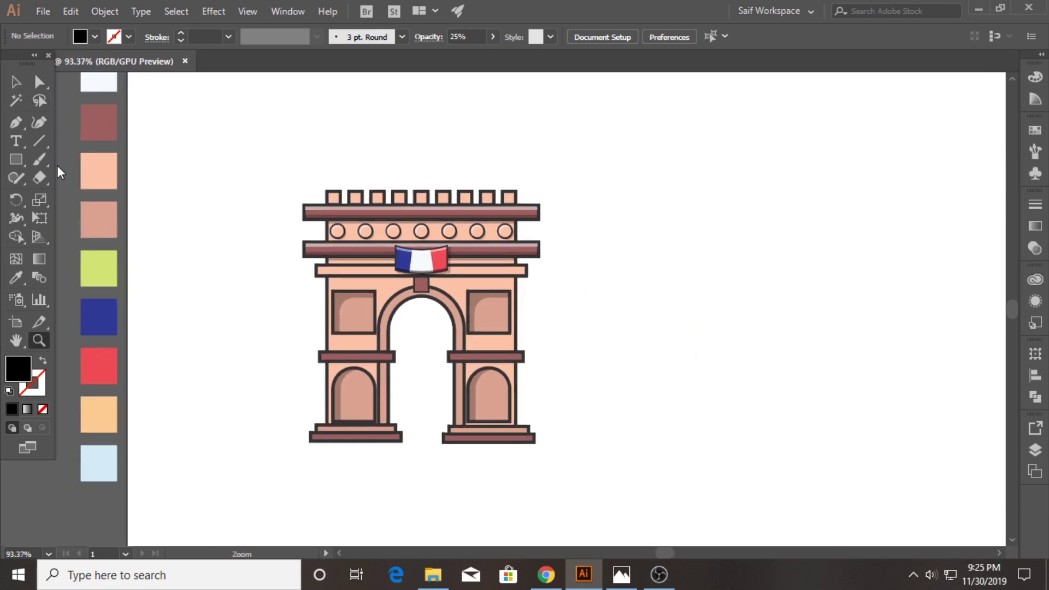
pyautogui.moveTo(183, 331)
pyautogui.mouseDown()
pyautogui.moveTo(218, 357)
pyautogui.moveTo(218, 341)
pyautogui.moveTo(207, 369)
pyautogui.moveTo(230, 373)
pyautogui.mouseUp()
pyautogui.click(40, 82)
pyautogui.click(16, 159)
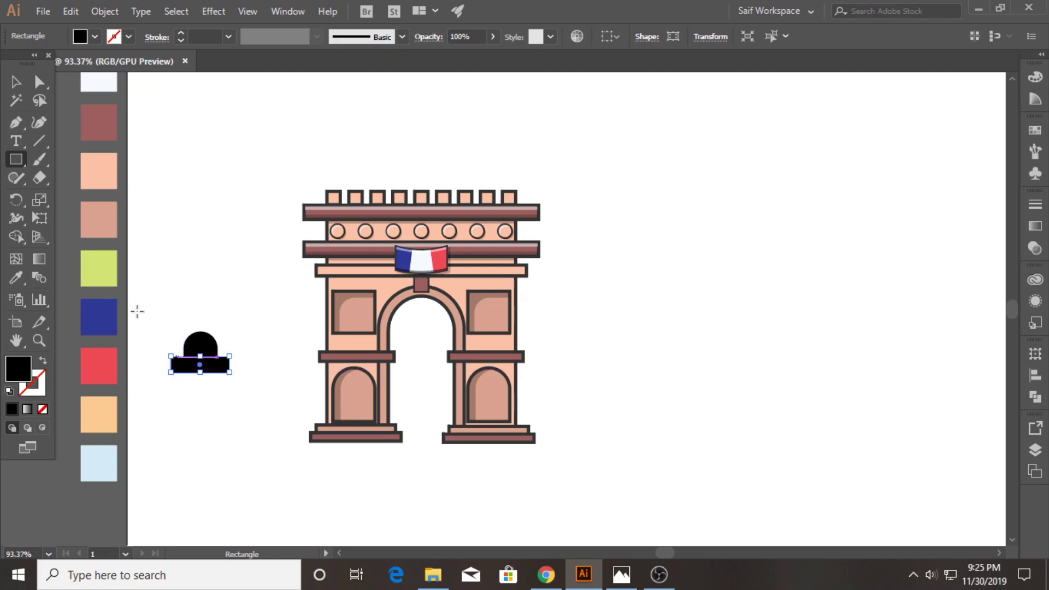
pyautogui.click(15, 82)
pyautogui.moveTo(202, 355); pyautogui.dragTo(198, 410)
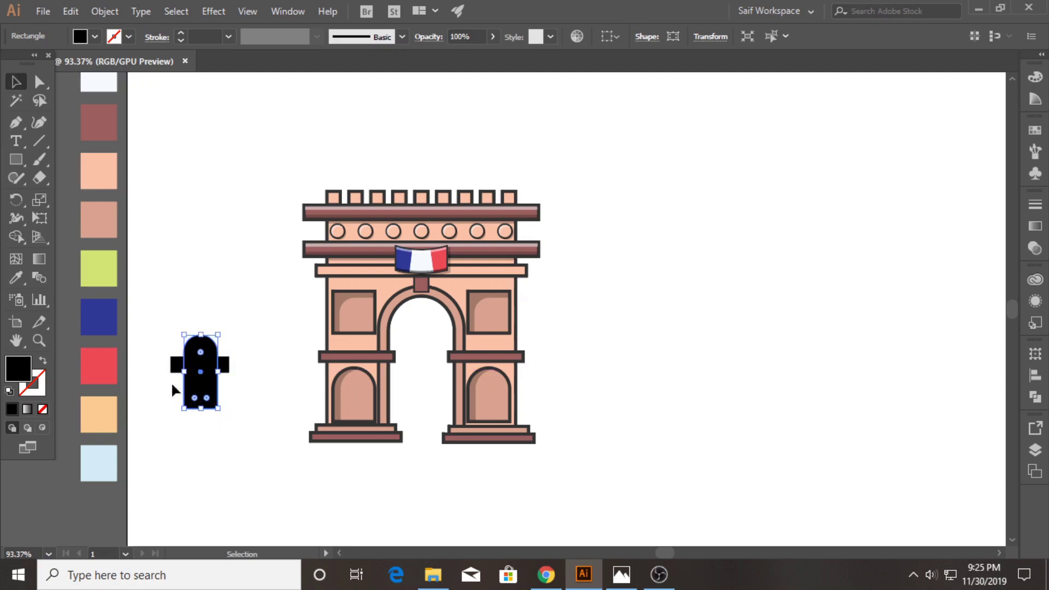
# - Resize the dome, lengthen the trunk downward, and position the first bar on it
pyautogui.click(38, 340)
pyautogui.moveTo(279, 365); pyautogui.dragTo(480, 391)
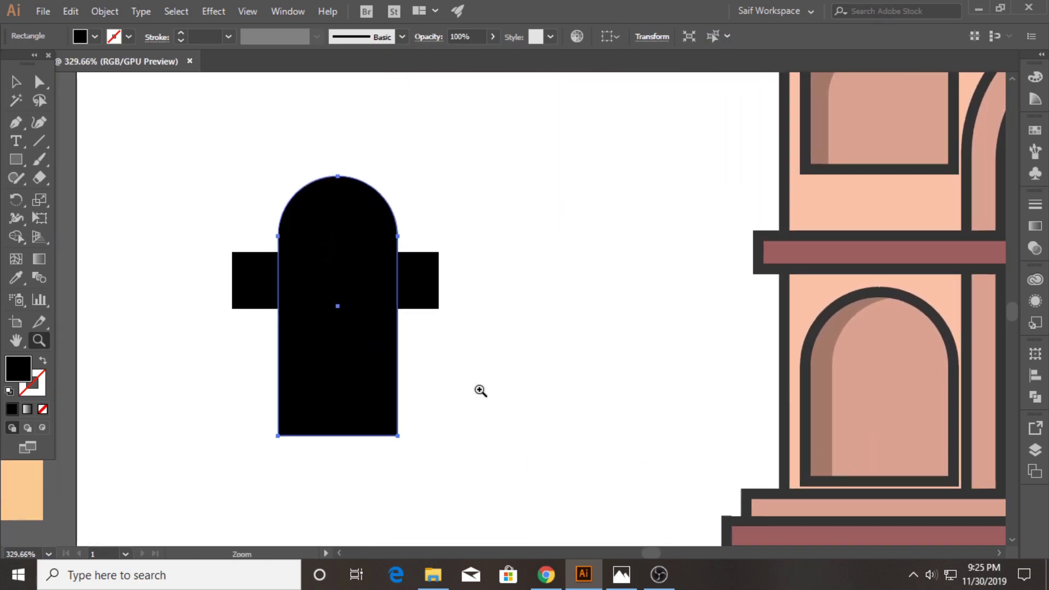
pyautogui.click(13, 81)
pyautogui.moveTo(284, 306); pyautogui.dragTo(279, 307)
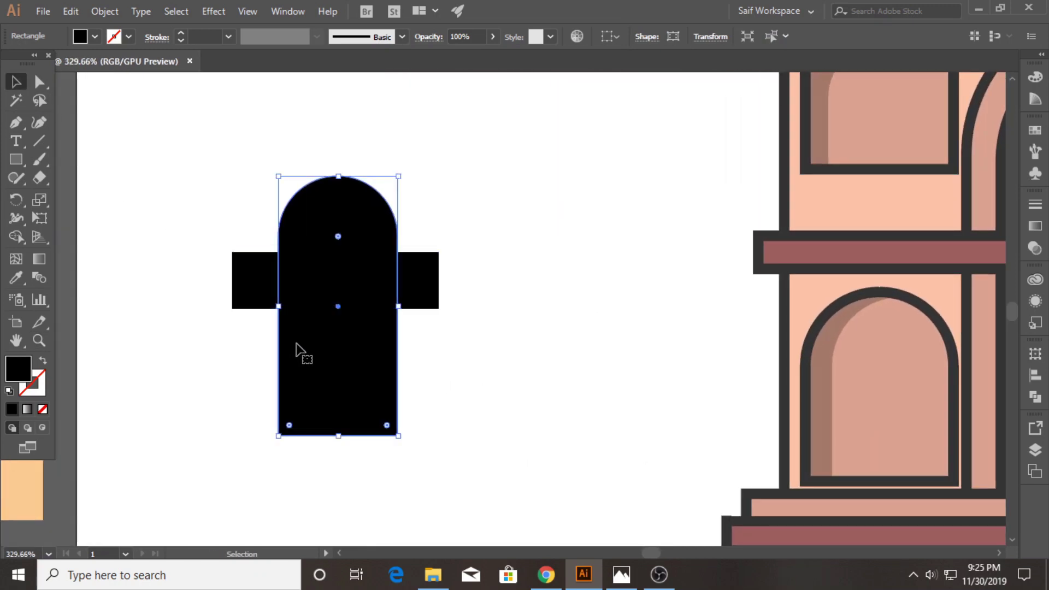
pyautogui.moveTo(418, 294); pyautogui.dragTo(421, 269)
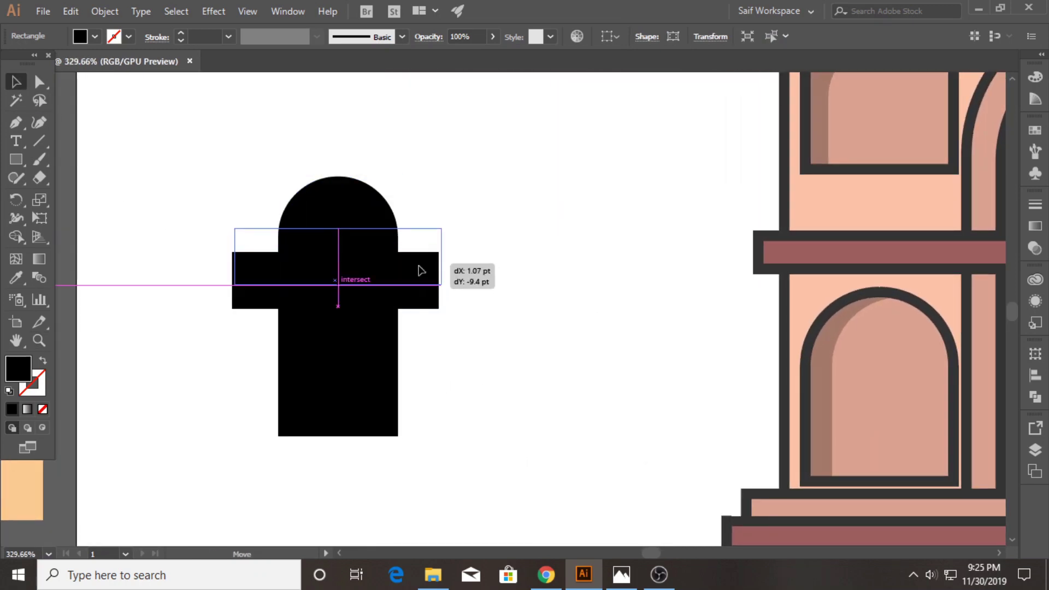
pyautogui.moveTo(337, 285); pyautogui.dragTo(337, 311)
pyautogui.moveTo(412, 282); pyautogui.dragTo(424, 298)
pyautogui.click(355, 410)
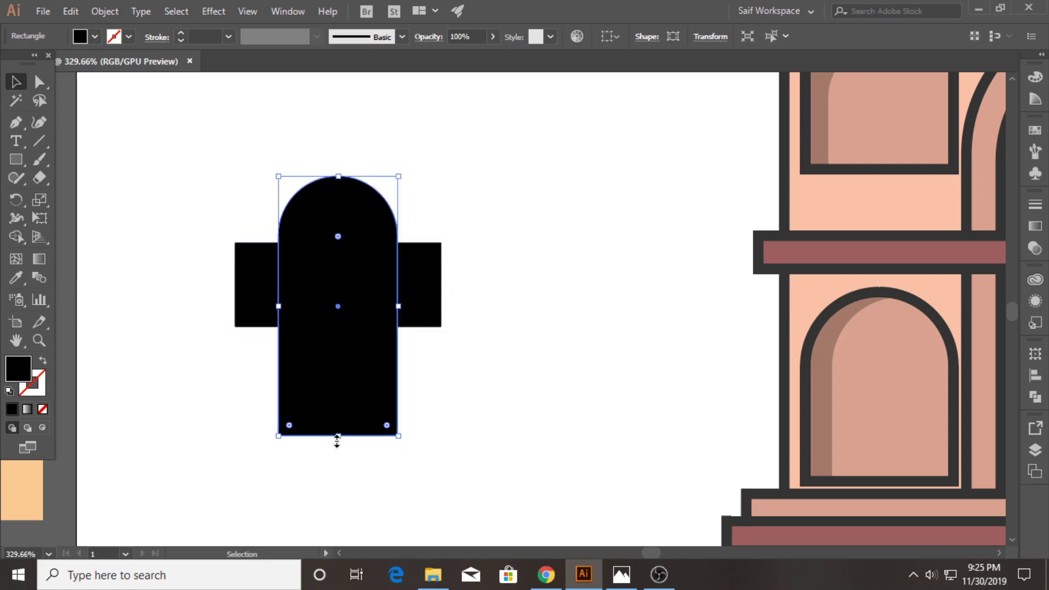
pyautogui.moveTo(339, 436); pyautogui.dragTo(339, 513)
pyautogui.click(424, 302)
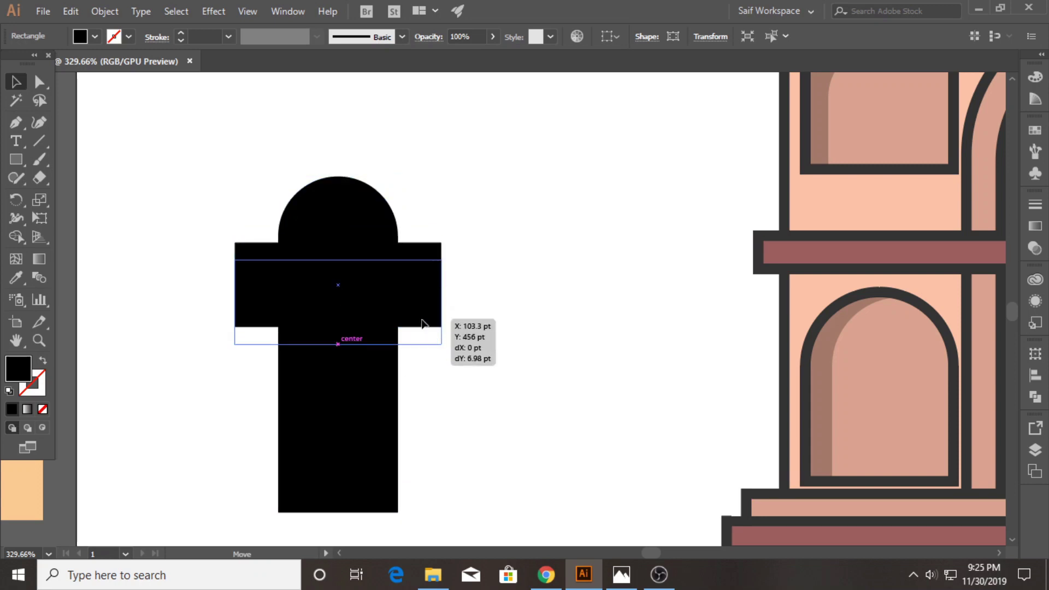
pyautogui.moveTo(424, 303)
pyautogui.mouseDown()
pyautogui.moveTo(409, 427)
pyautogui.moveTo(499, 424)
pyautogui.mouseUp()
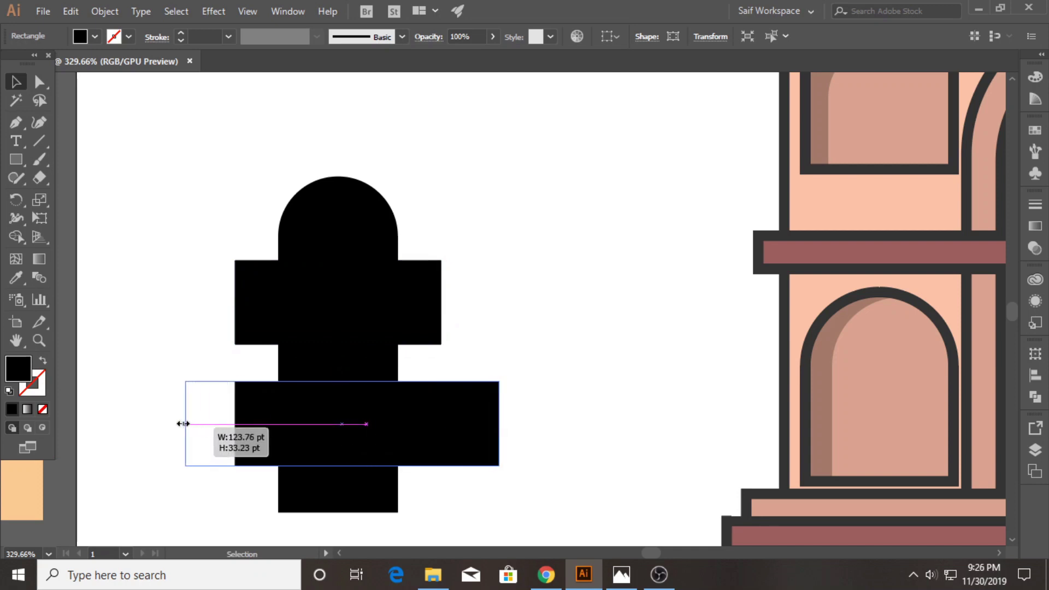
# - Add a copy of the wide bar lower on the trunk and widen it evenly
pyautogui.moveTo(242, 419); pyautogui.dragTo(164, 423)
pyautogui.scroll(-3, 350, 467)
pyautogui.moveTo(346, 428); pyautogui.dragTo(342, 516)
pyautogui.click(342, 417)
pyautogui.moveTo(431, 318); pyautogui.dragTo(431, 437)
pyautogui.moveTo(499, 444); pyautogui.dragTo(538, 443)
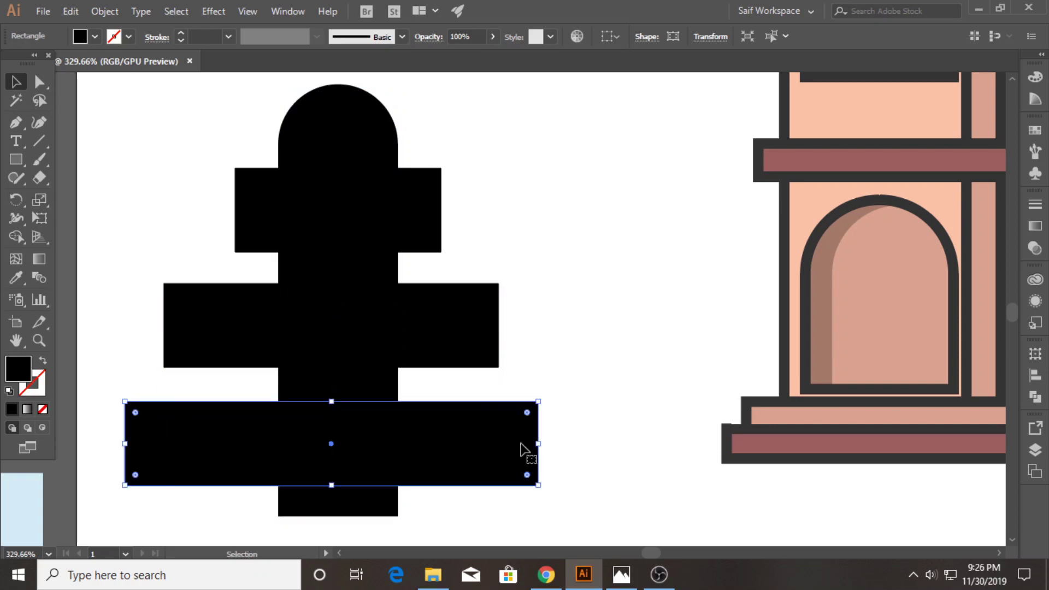
# - Fully round the ends of the bottom, middle and top bars, then select all tree shapes
pyautogui.moveTo(143, 413); pyautogui.dragTo(353, 457)
pyautogui.click(183, 320)
pyautogui.moveTo(176, 295); pyautogui.dragTo(358, 356)
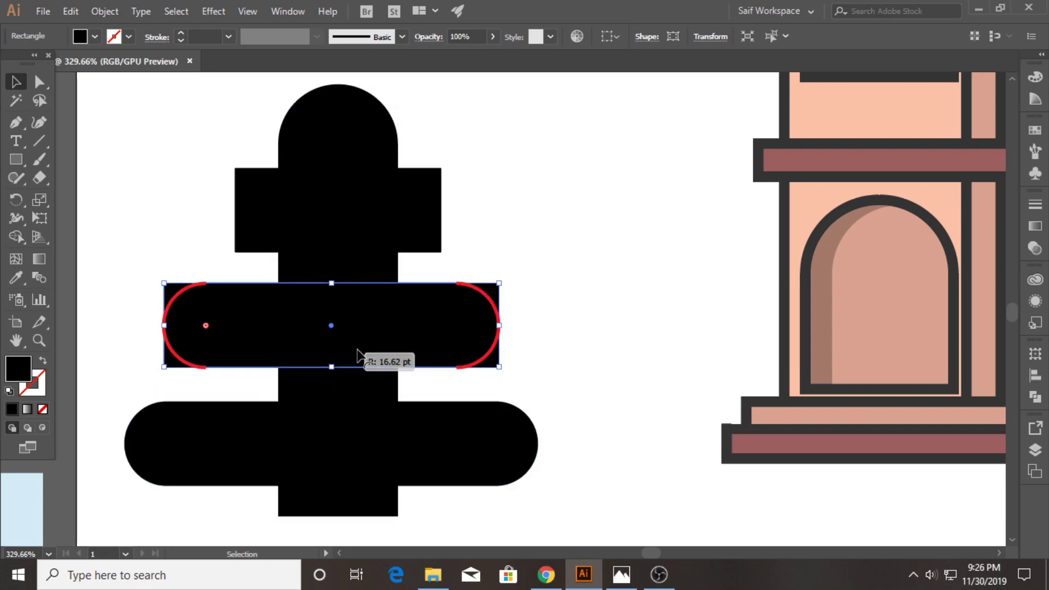
pyautogui.click(268, 223)
pyautogui.moveTo(267, 217); pyautogui.dragTo(449, 245)
pyautogui.click(171, 130)
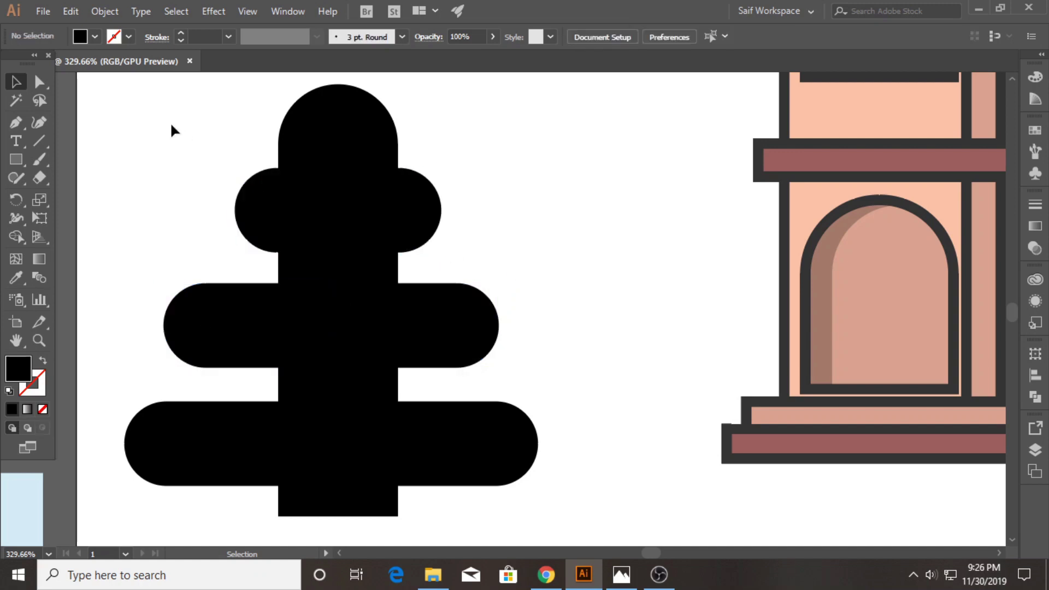
pyautogui.moveTo(470, 454); pyautogui.dragTo(471, 455)
pyautogui.click(605, 36)
# - Centre the tree shapes horizontally and unite them into one shape
pyautogui.click(479, 83)
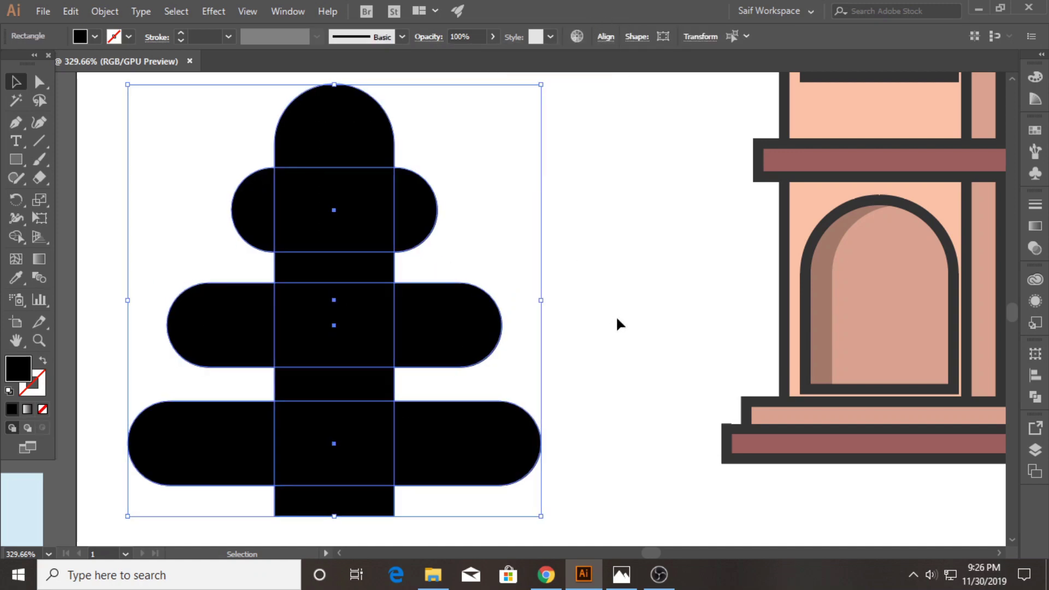
pyautogui.click(1035, 450)
pyautogui.click(1035, 397)
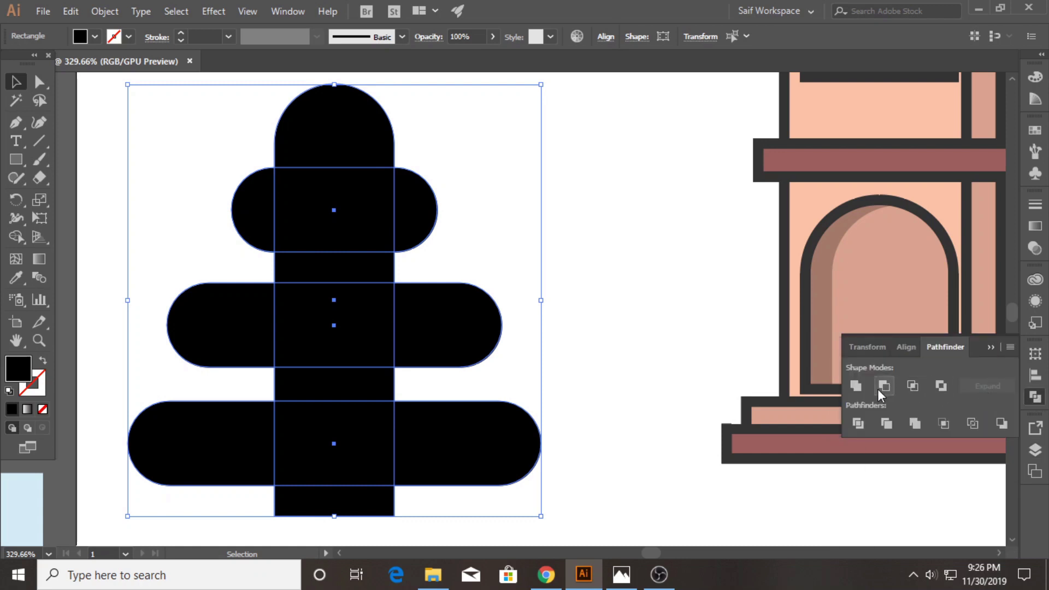
pyautogui.click(856, 386)
pyautogui.click(588, 309)
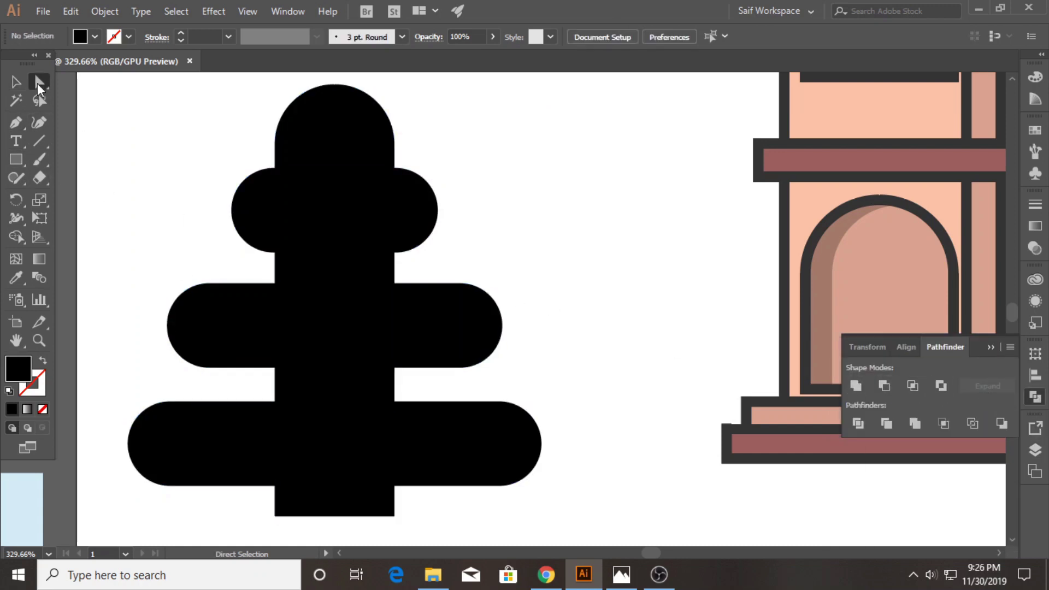
# - Round the upper and lower inner corners where the bars meet the trunk
pyautogui.scroll(-1, 283, 443)
pyautogui.moveTo(260, 450); pyautogui.dragTo(453, 456)
pyautogui.moveTo(395, 200); pyautogui.dragTo(394, 202)
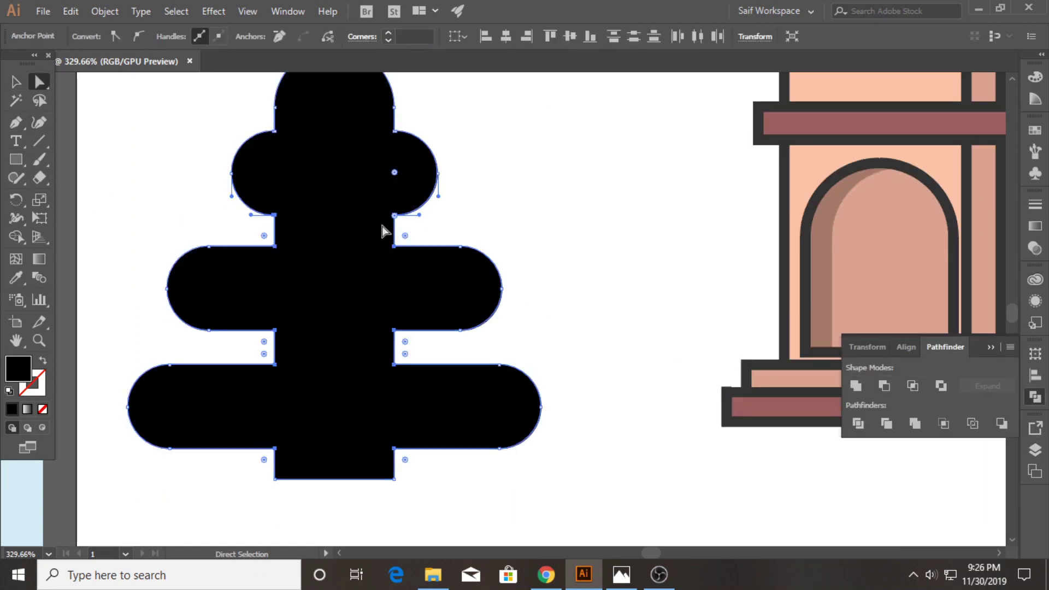
pyautogui.click(257, 232)
pyautogui.moveTo(257, 231)
pyautogui.mouseDown()
pyautogui.moveTo(410, 256)
pyautogui.moveTo(445, 237)
pyautogui.mouseUp()
pyautogui.click(446, 212)
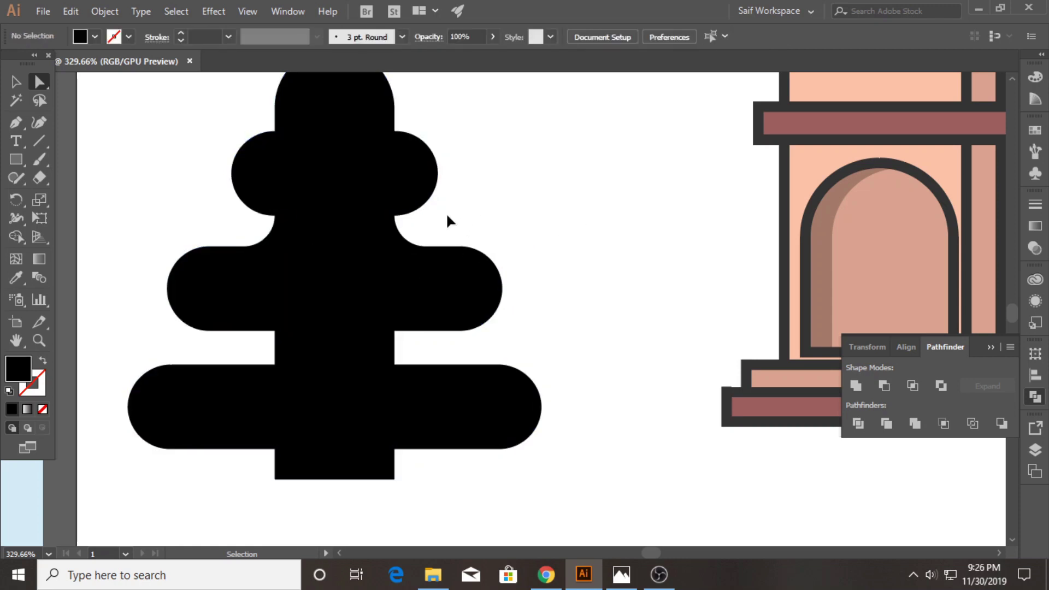
pyautogui.moveTo(257, 347)
pyautogui.mouseDown()
pyautogui.moveTo(404, 378)
pyautogui.moveTo(454, 355)
pyautogui.mouseUp()
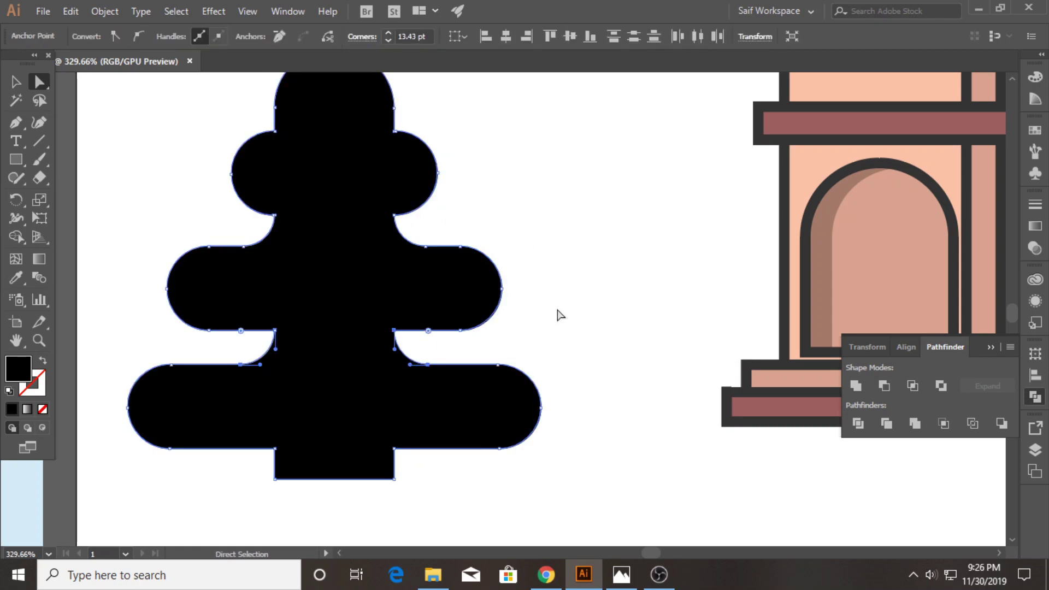
pyautogui.click(529, 339)
# - Fill the tree with the light green swatch colour
pyautogui.scroll(-5, 161, 321)
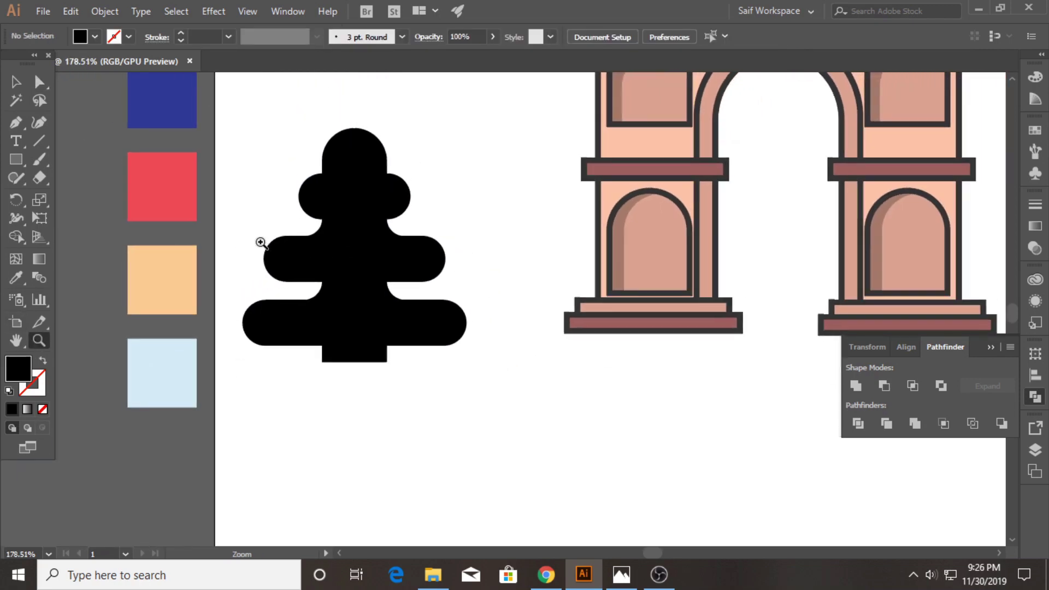
pyautogui.click(7, 88)
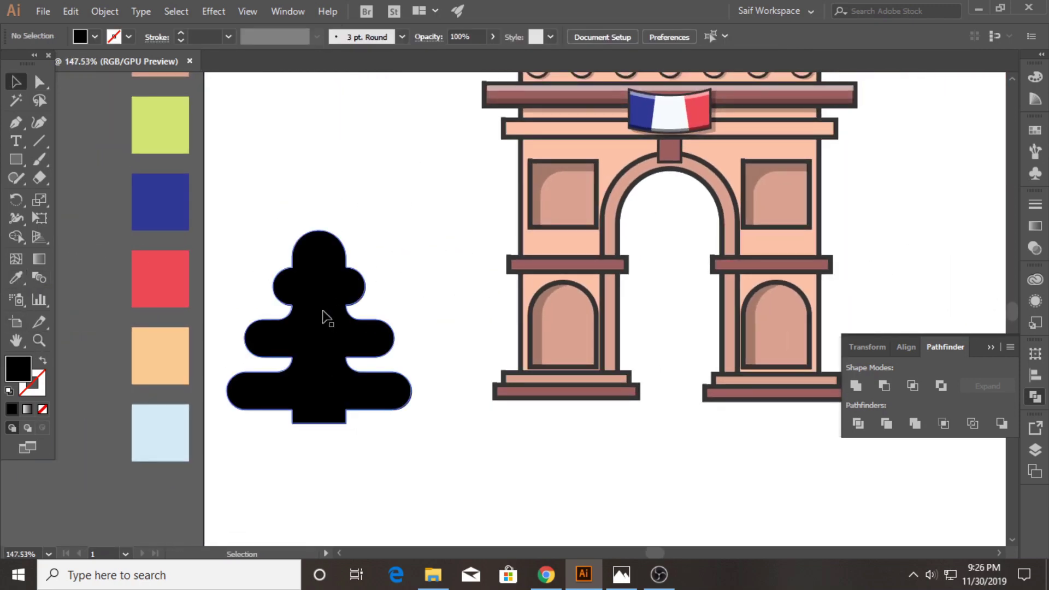
pyautogui.click(322, 312)
pyautogui.press('i')
pyautogui.click(138, 139)
# - Give the tree a thick dark 4 px outline
pyautogui.click(18, 82)
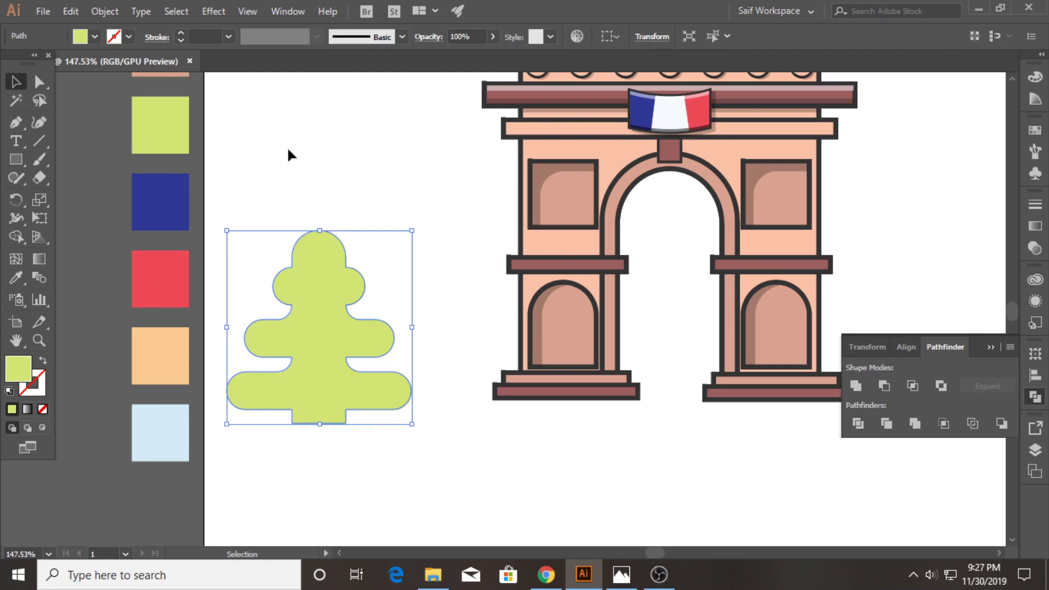
pyautogui.click(228, 37)
pyautogui.click(240, 123)
pyautogui.click(323, 195)
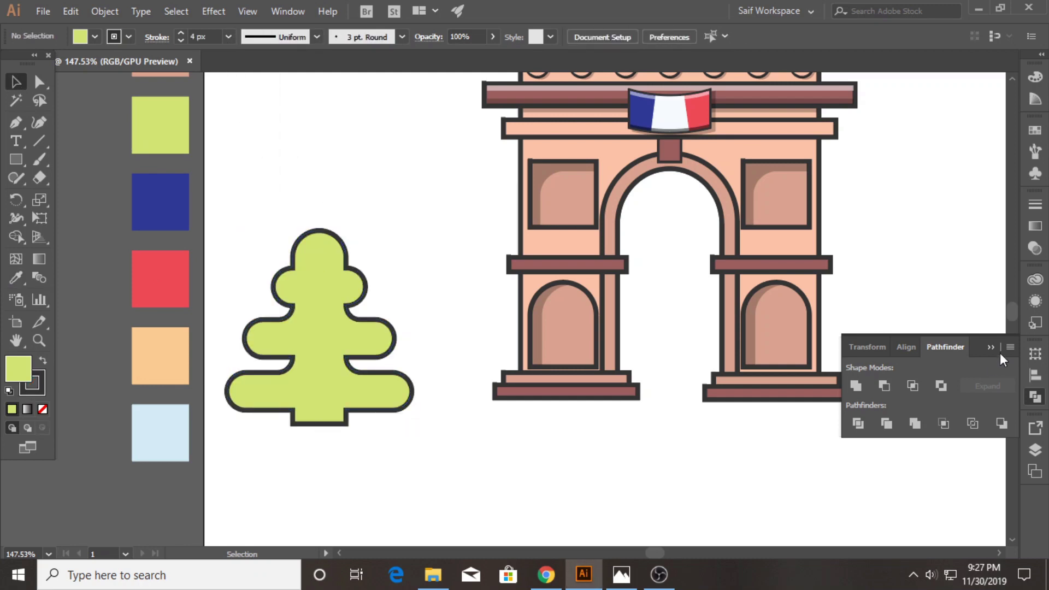
pyautogui.click(323, 323)
pyautogui.click(157, 37)
pyautogui.click(92, 116)
pyautogui.click(289, 176)
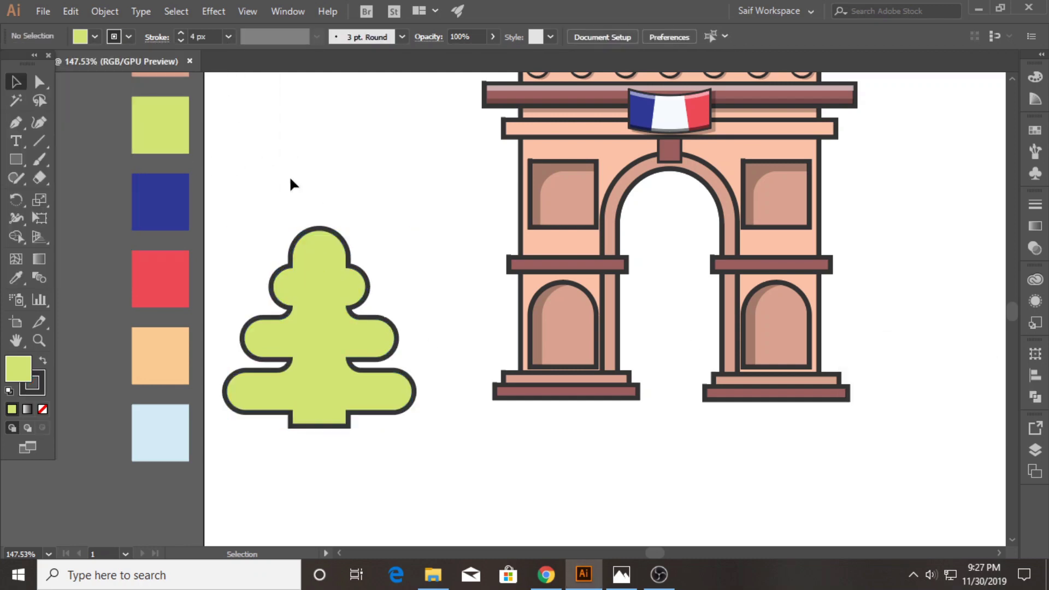
# - Make an offset tree copy and remove its interior with Shape Builder, leaving outline strips
pyautogui.moveTo(311, 303); pyautogui.dragTo(493, 386)
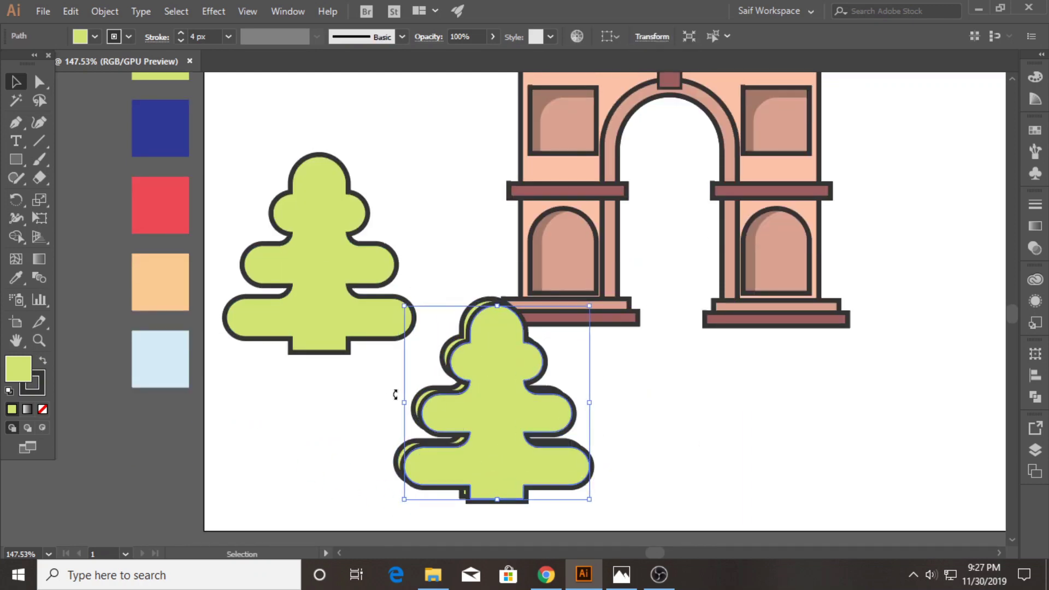
pyautogui.click(15, 236)
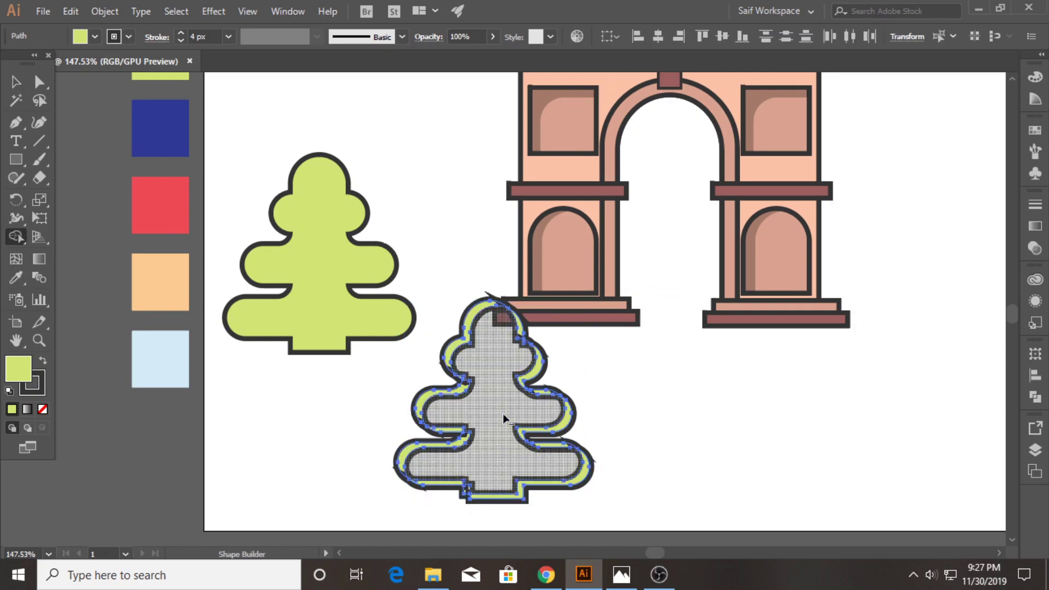
pyautogui.keyDown('alt'); pyautogui.click(503, 418); pyautogui.keyUp('alt')
pyautogui.press('v')
pyautogui.click(409, 398)
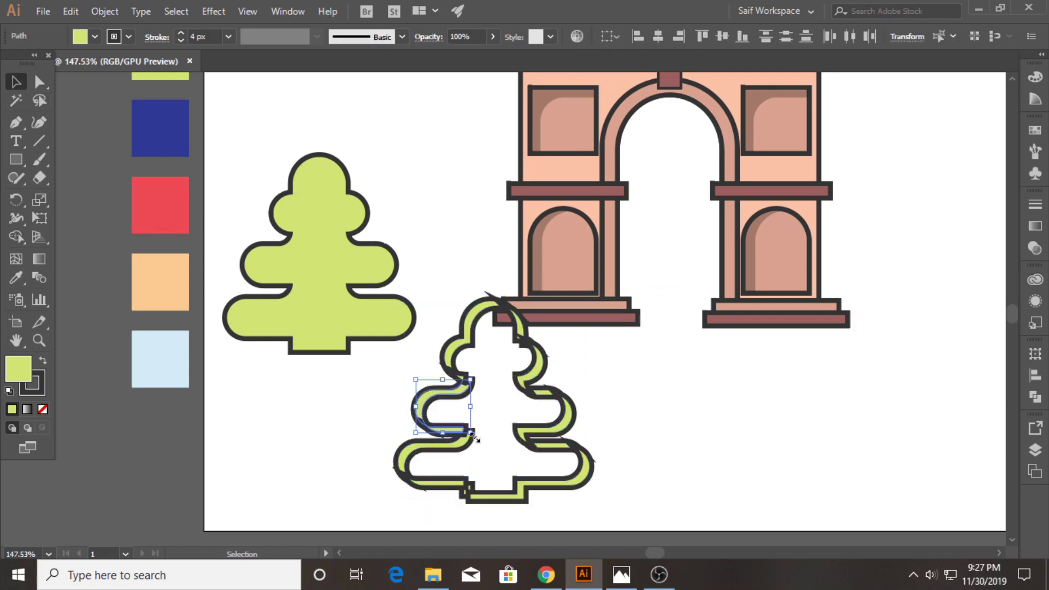
# - Give the left strip a translucent white fill and move it onto the tree's left edges
pyautogui.click(454, 494)
pyautogui.press('i')
pyautogui.scroll(3, 536, 207)
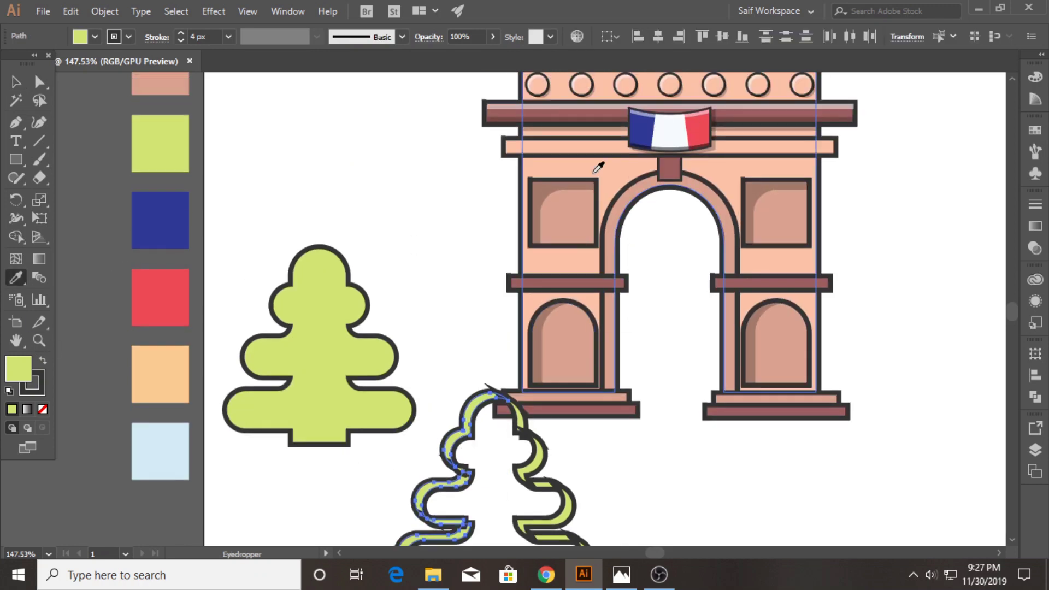
pyautogui.click(593, 99)
pyautogui.press('v')
pyautogui.scroll(-3, 445, 440)
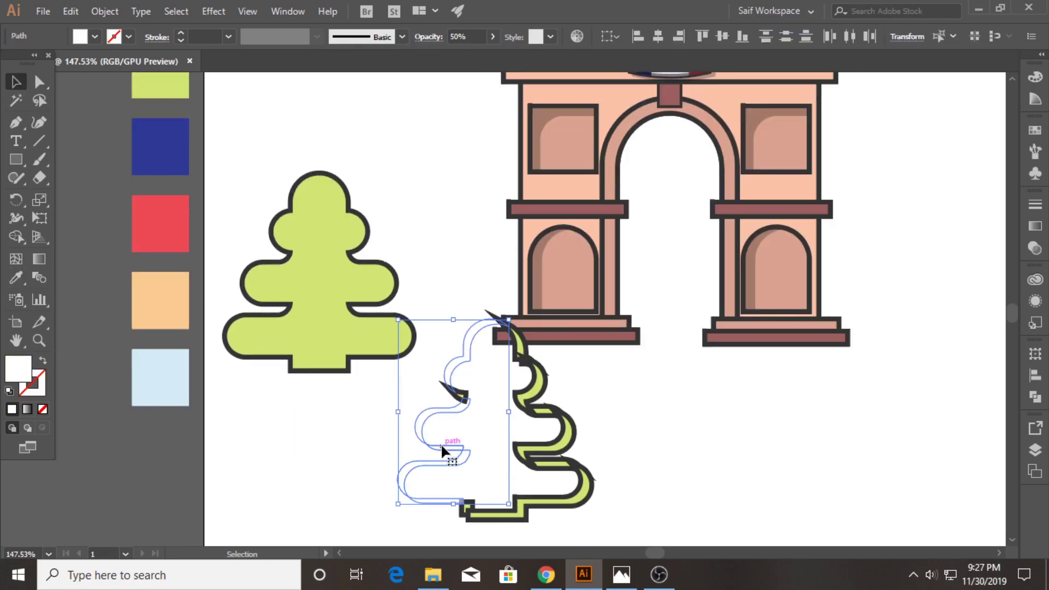
pyautogui.moveTo(420, 424); pyautogui.dragTo(253, 280)
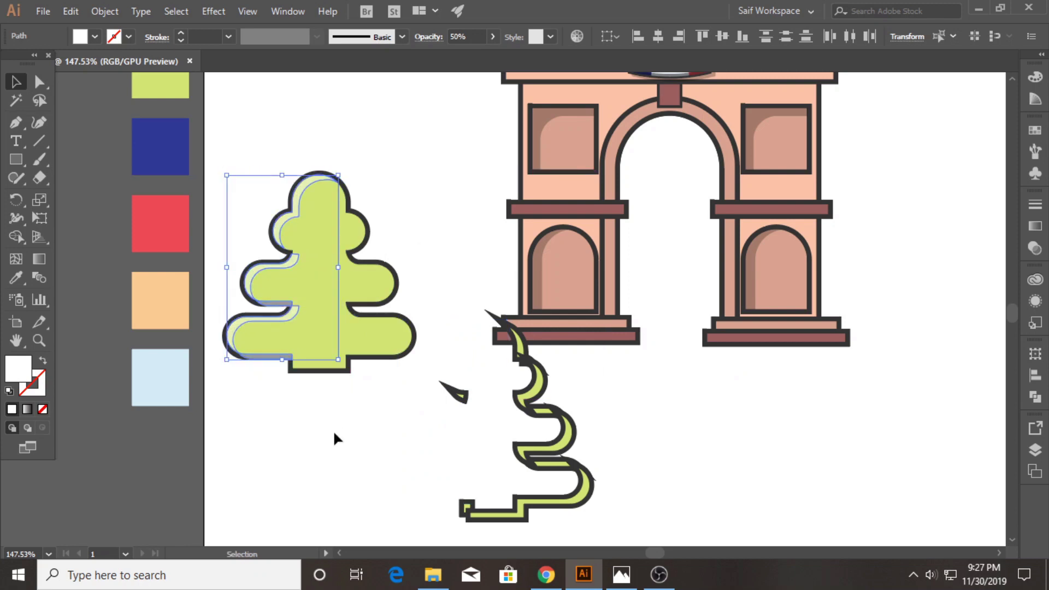
# - Delete the leftover dark sliver and check the placed highlight pieces
pyautogui.click(428, 391)
pyautogui.click(460, 395)
pyautogui.press('Delete')
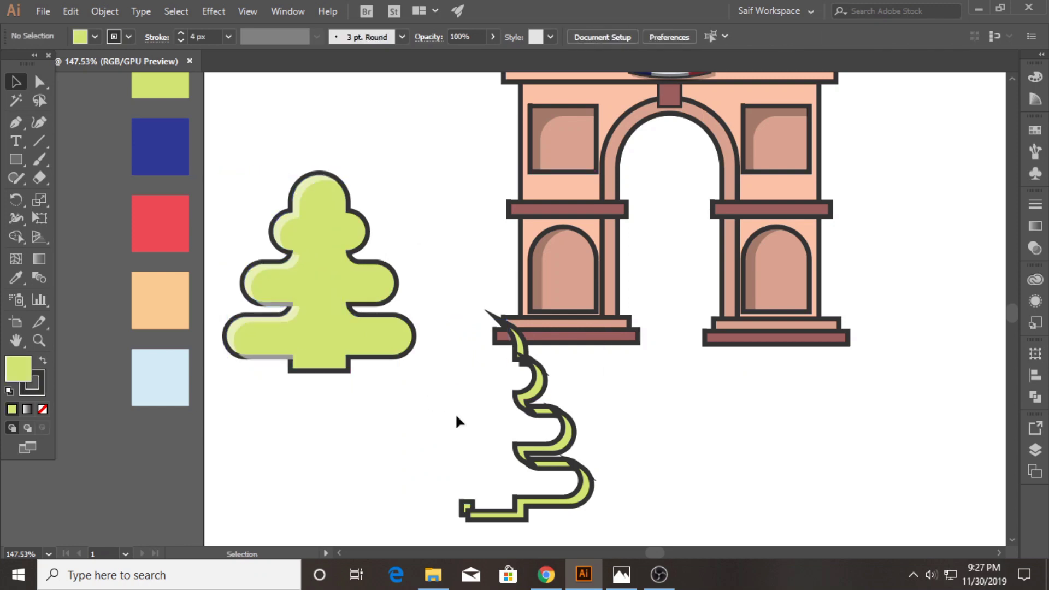
pyautogui.click(281, 368)
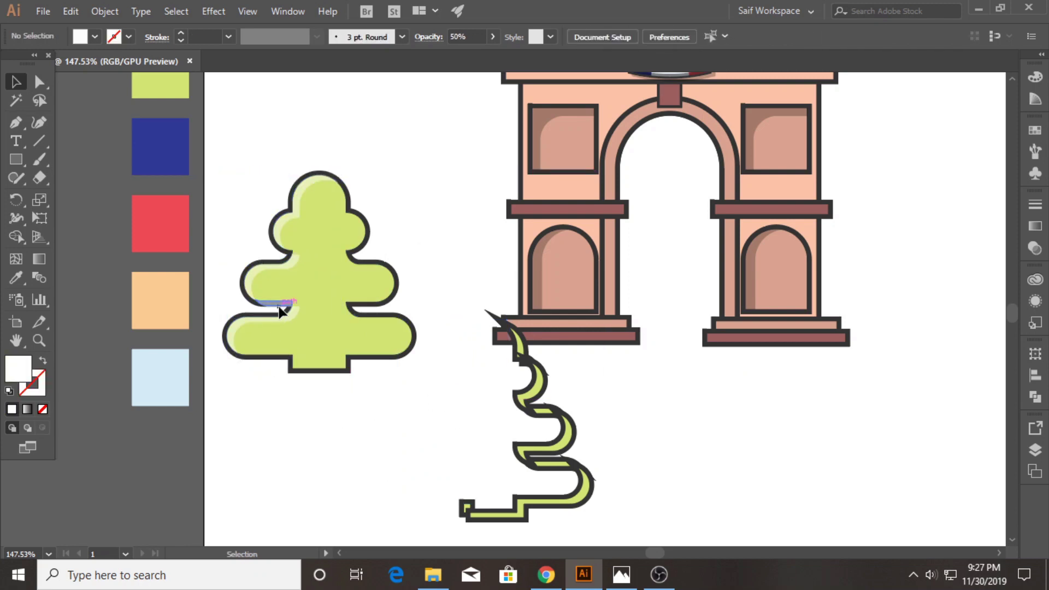
pyautogui.click(281, 306)
pyautogui.click(292, 376)
# - Turn the right-side strip into a translucent black shadow along the tree, deleting the leftover square
pyautogui.moveTo(483, 349); pyautogui.dragTo(615, 526)
pyautogui.press('i')
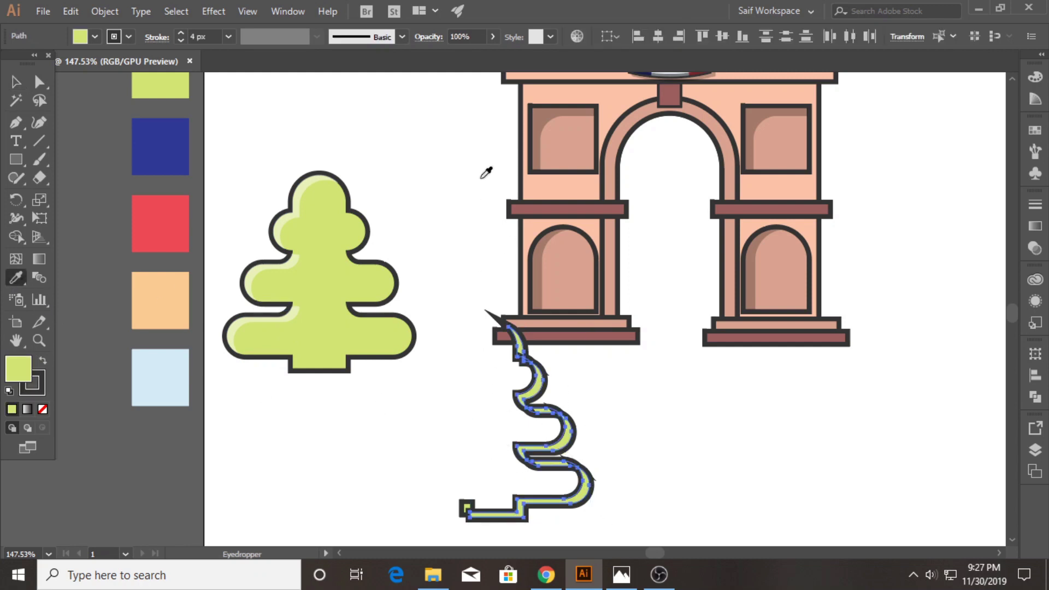
pyautogui.click(538, 142)
pyautogui.click(15, 82)
pyautogui.moveTo(534, 392); pyautogui.dragTo(360, 243)
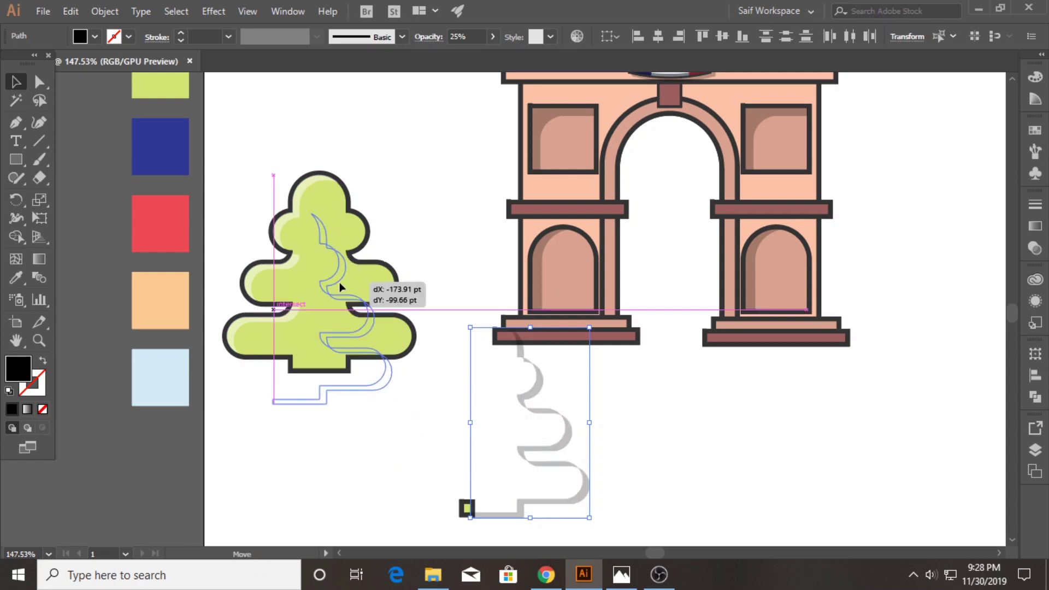
pyautogui.moveTo(385, 425); pyautogui.dragTo(518, 517)
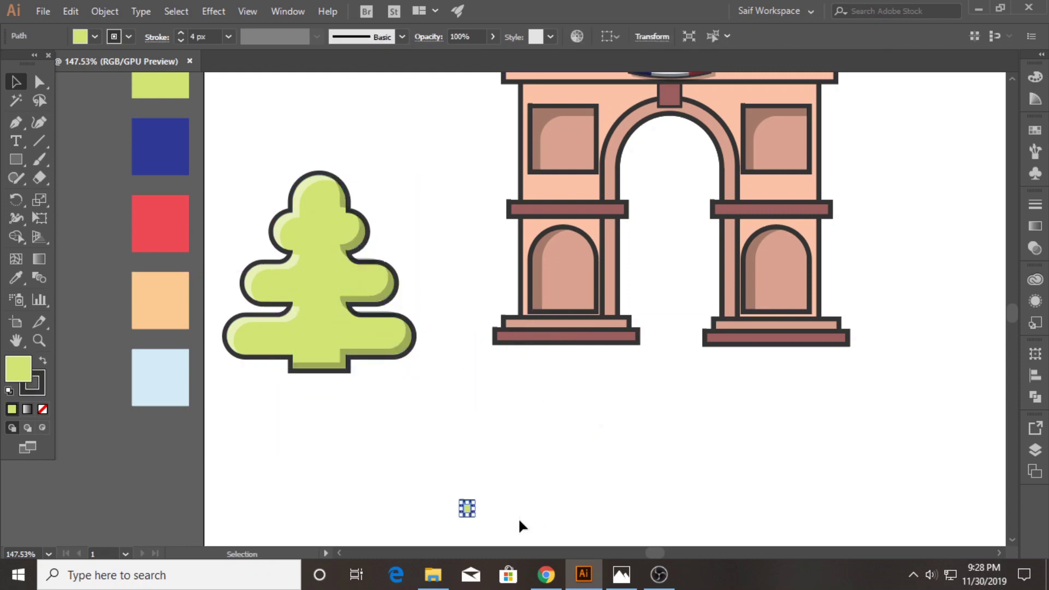
pyautogui.press('Delete')
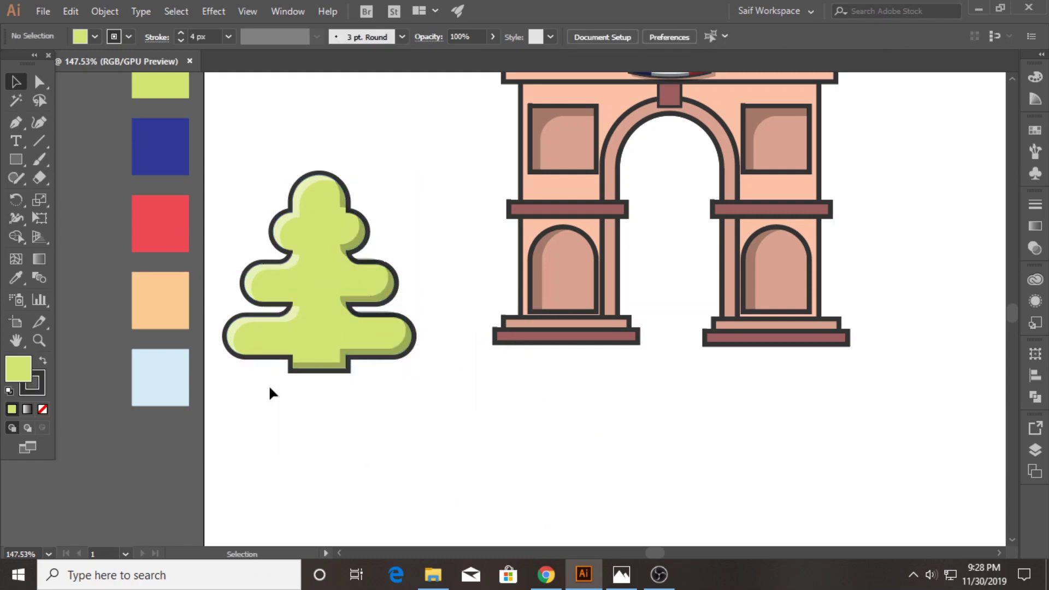
# - Draw a vertical trunk line through the tree with two short diagonal branches
pyautogui.click(316, 288)
pyautogui.click(315, 452)
pyautogui.keyDown('ctrl'); pyautogui.click(352, 457); pyautogui.keyUp('ctrl')
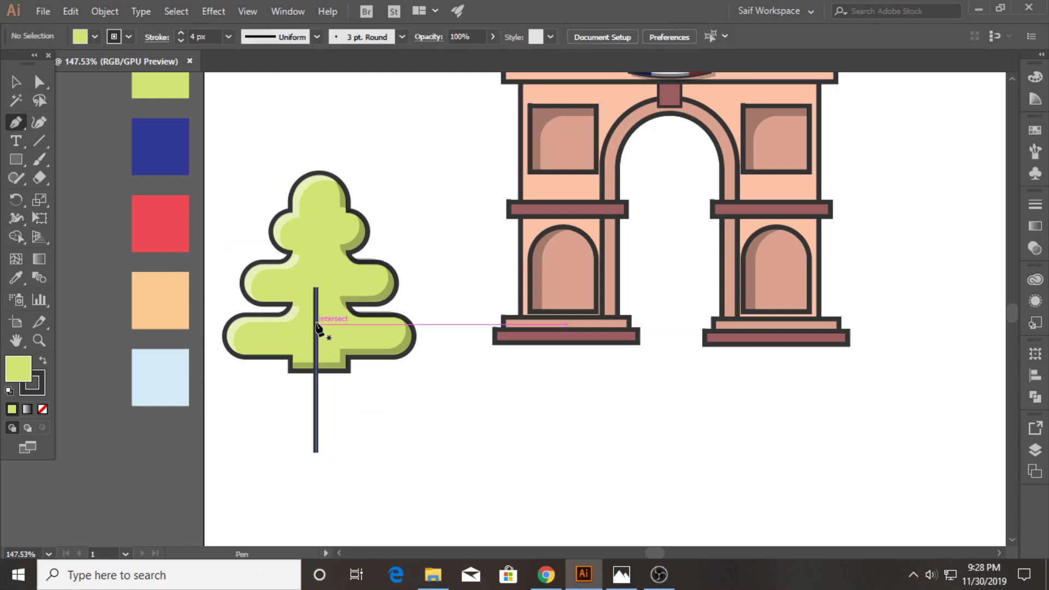
pyautogui.click(317, 324)
pyautogui.click(337, 307)
pyautogui.keyDown('ctrl'); pyautogui.click(356, 409); pyautogui.keyUp('ctrl')
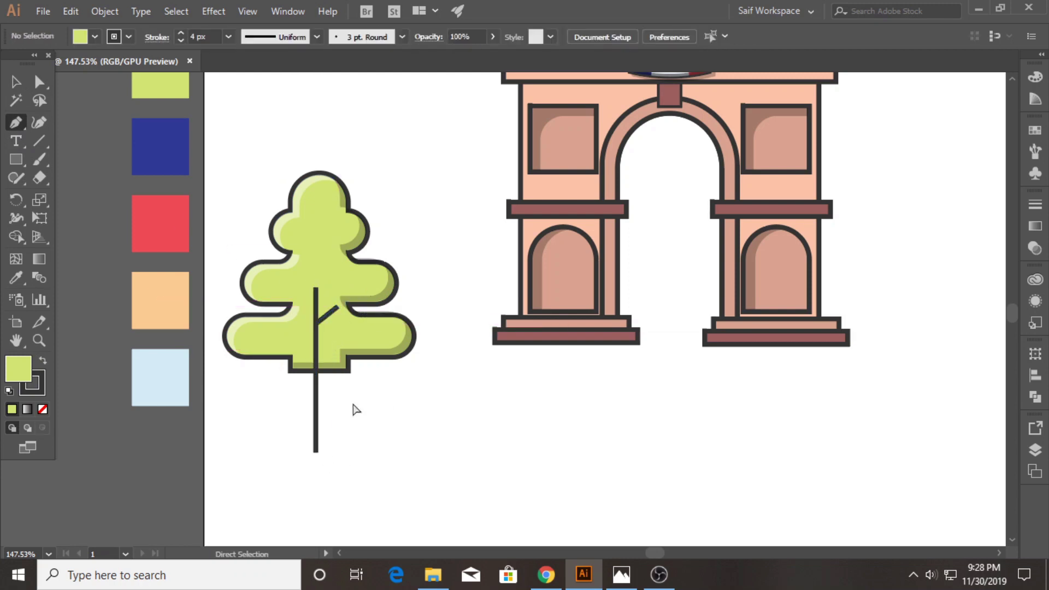
pyautogui.click(317, 350)
pyautogui.keyDown('ctrl'); pyautogui.click(393, 441); pyautogui.keyUp('ctrl')
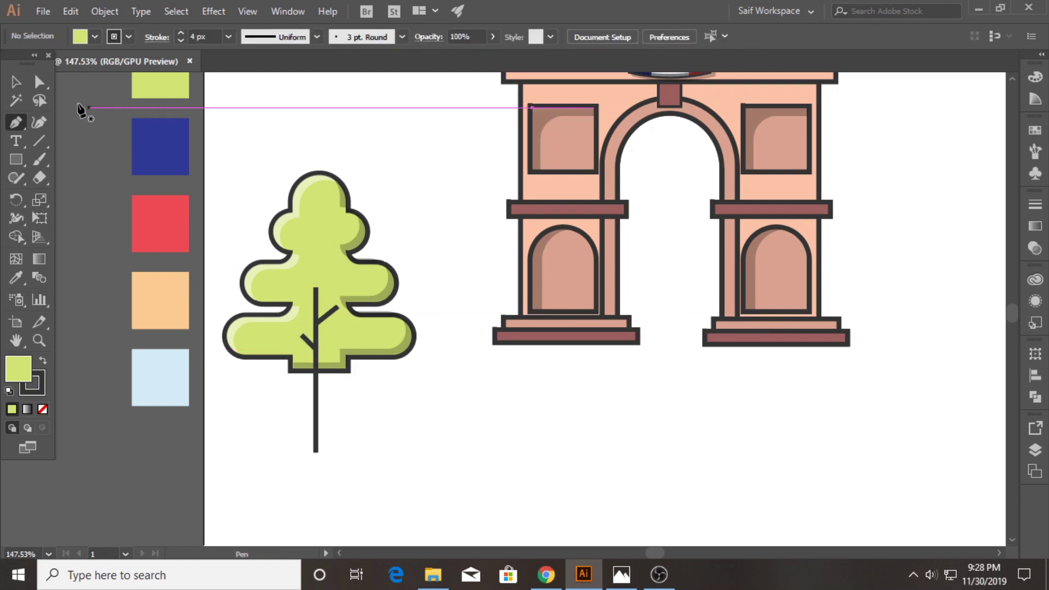
pyautogui.press('v')
# - Set the trunk and both branches to a 6 px stroke
pyautogui.click(308, 342)
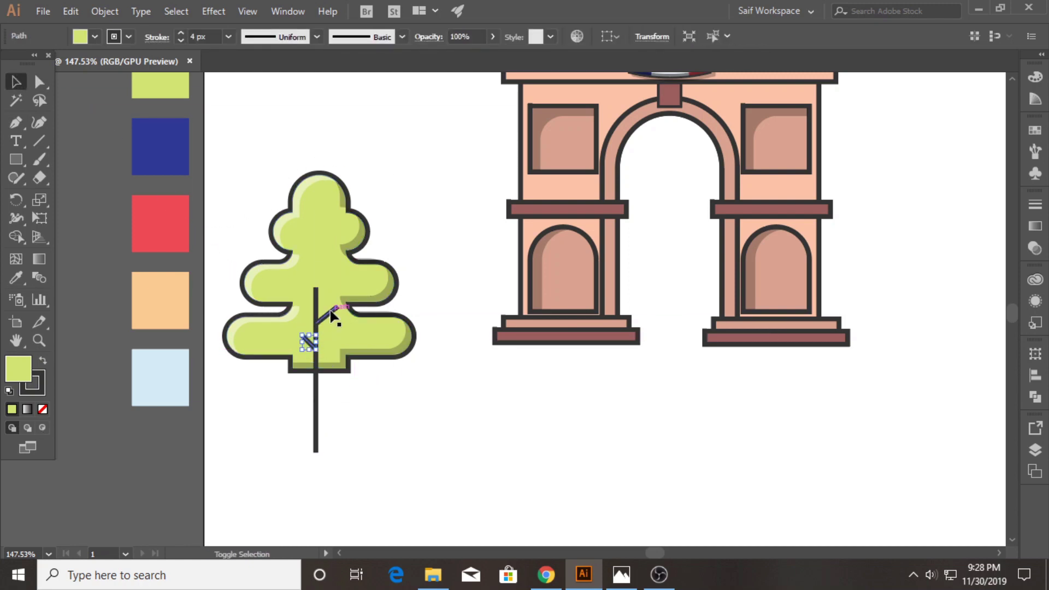
pyautogui.keyDown('shift'); pyautogui.click(330, 314); pyautogui.keyUp('shift')
pyautogui.click(157, 37)
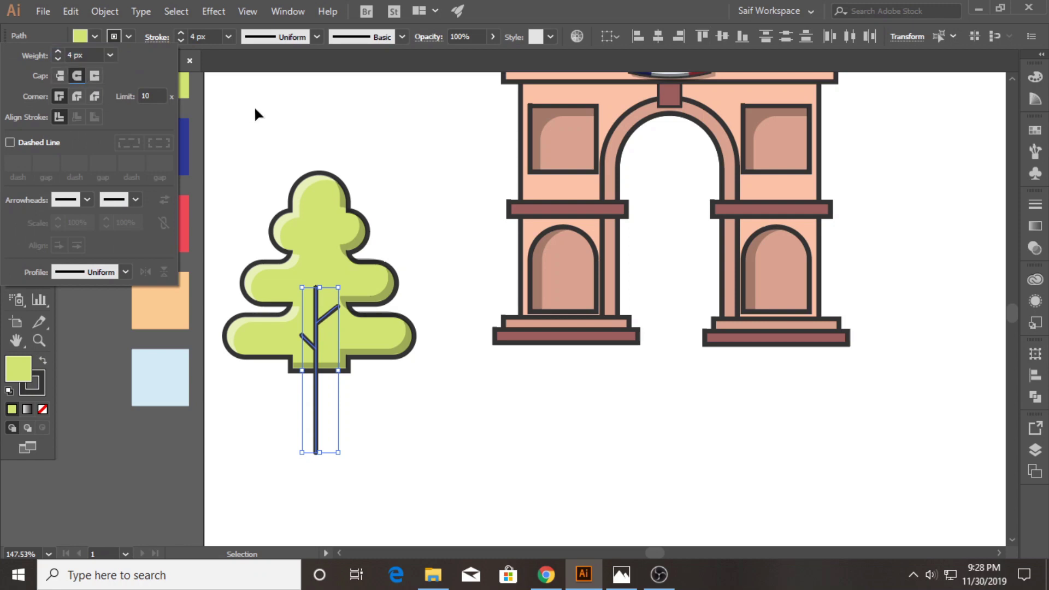
pyautogui.click(228, 36)
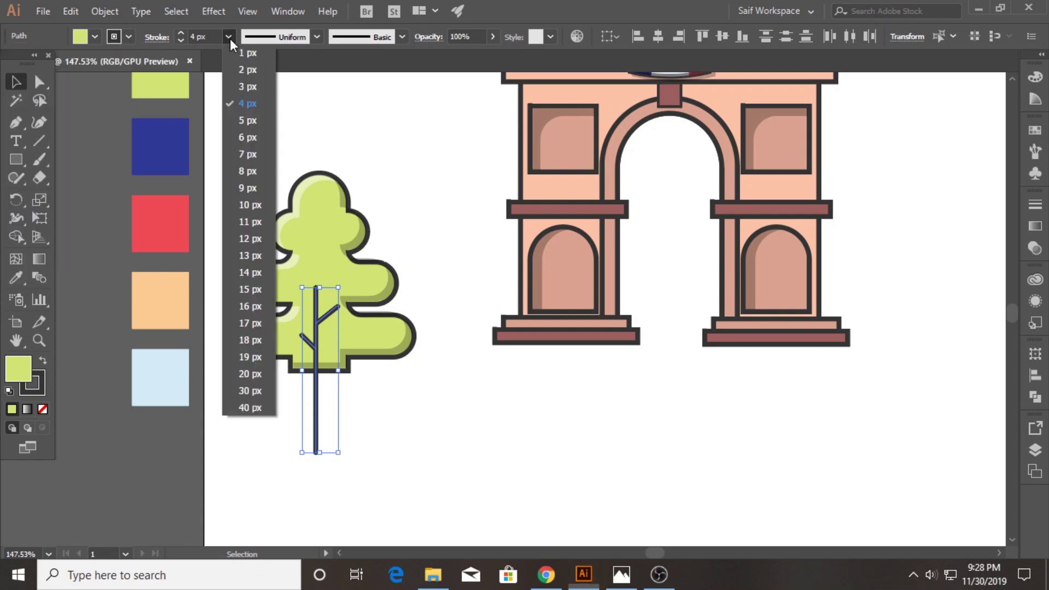
pyautogui.click(245, 137)
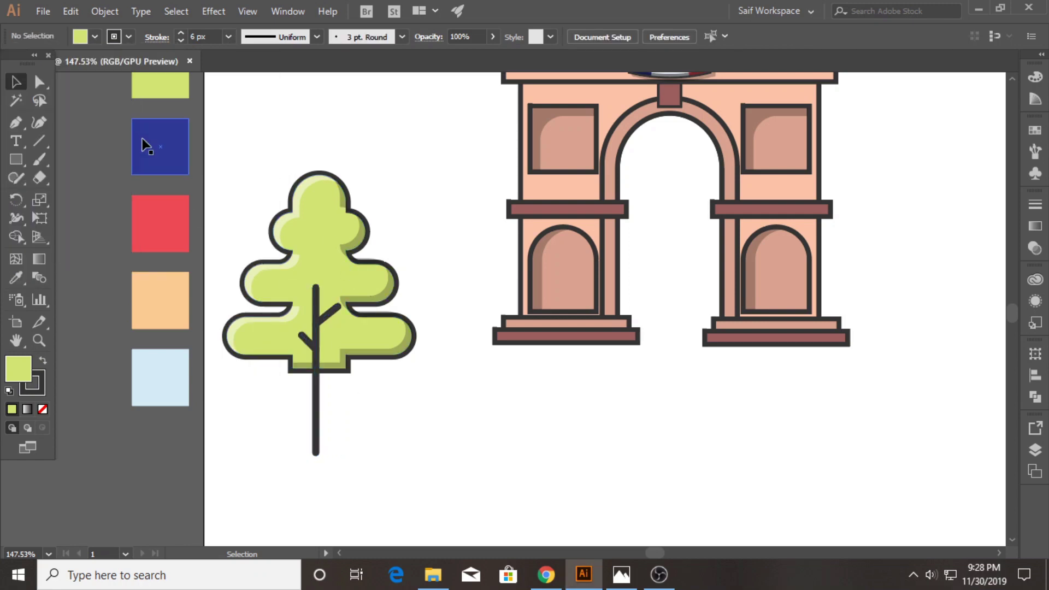
# - Round the tree shape's bottom corners to 12.05 pt using the live corner widget
pyautogui.click(39, 82)
pyautogui.click(300, 365)
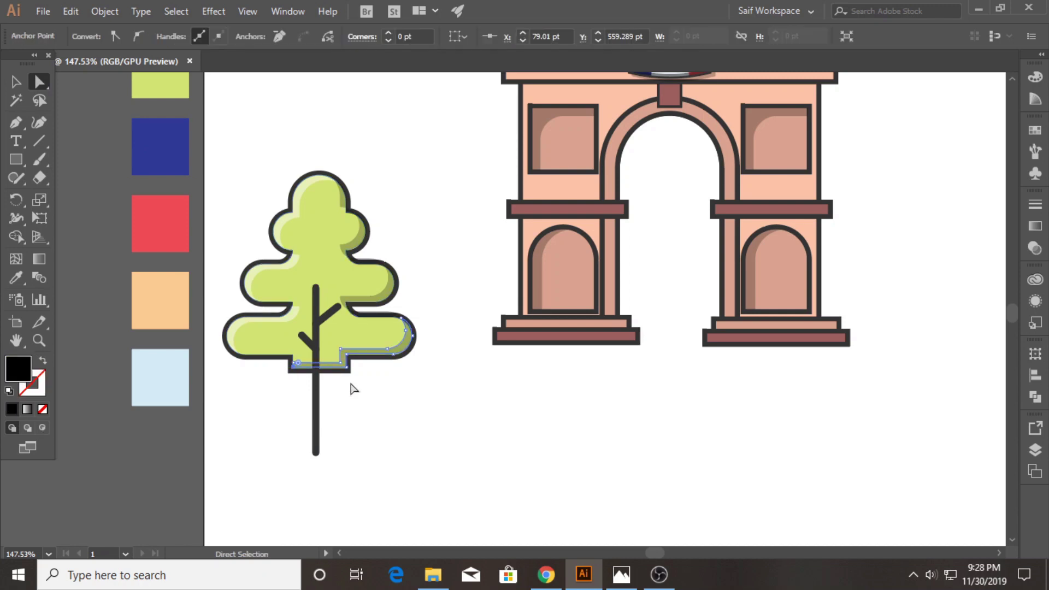
pyautogui.click(363, 415)
pyautogui.click(300, 365)
pyautogui.click(292, 375)
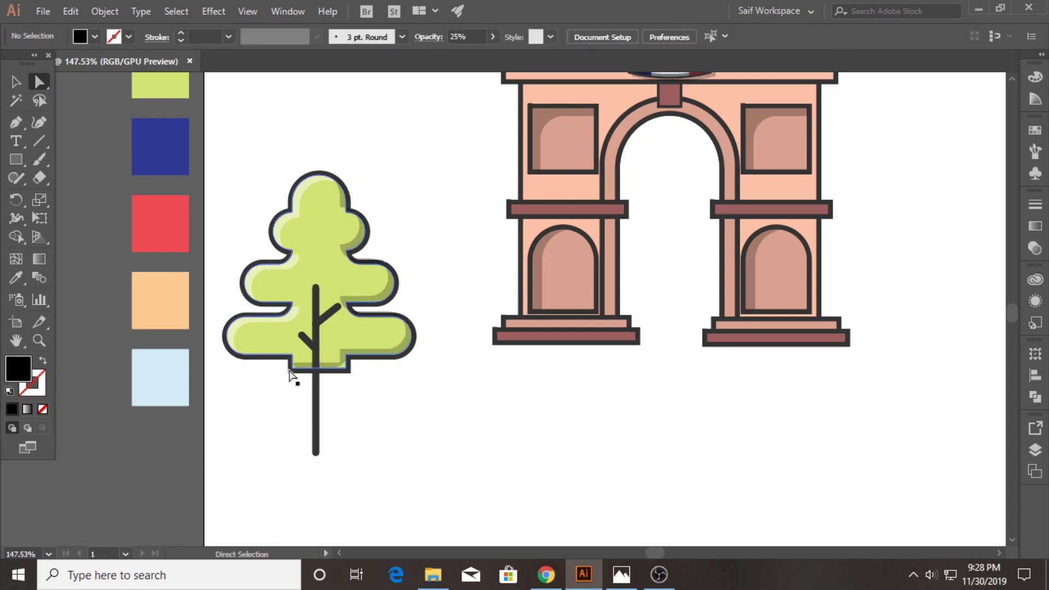
pyautogui.moveTo(306, 356); pyautogui.dragTo(316, 352)
pyautogui.click(358, 382)
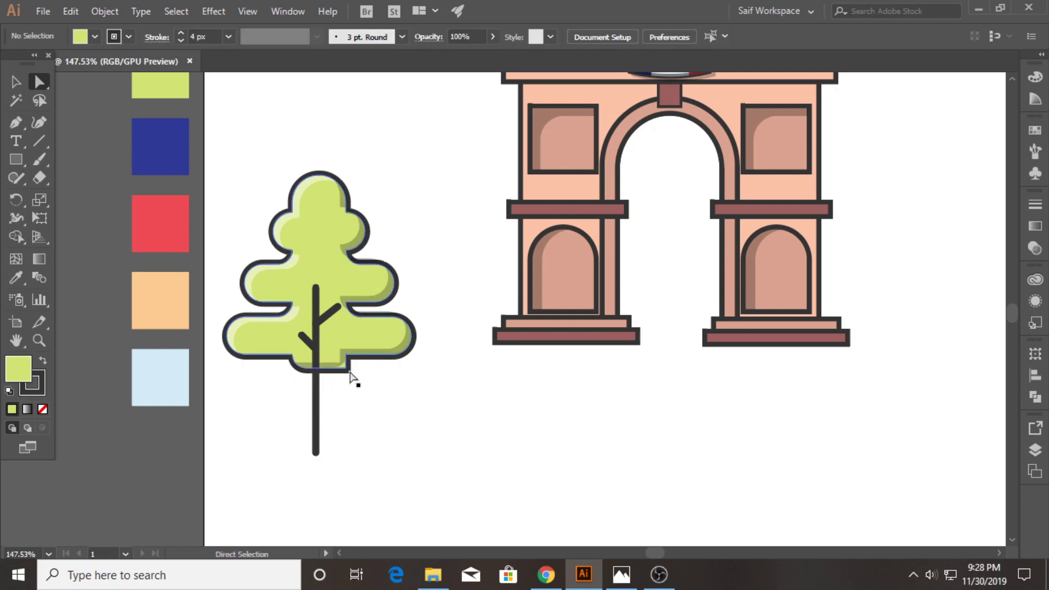
pyautogui.click(339, 363)
pyautogui.click(371, 398)
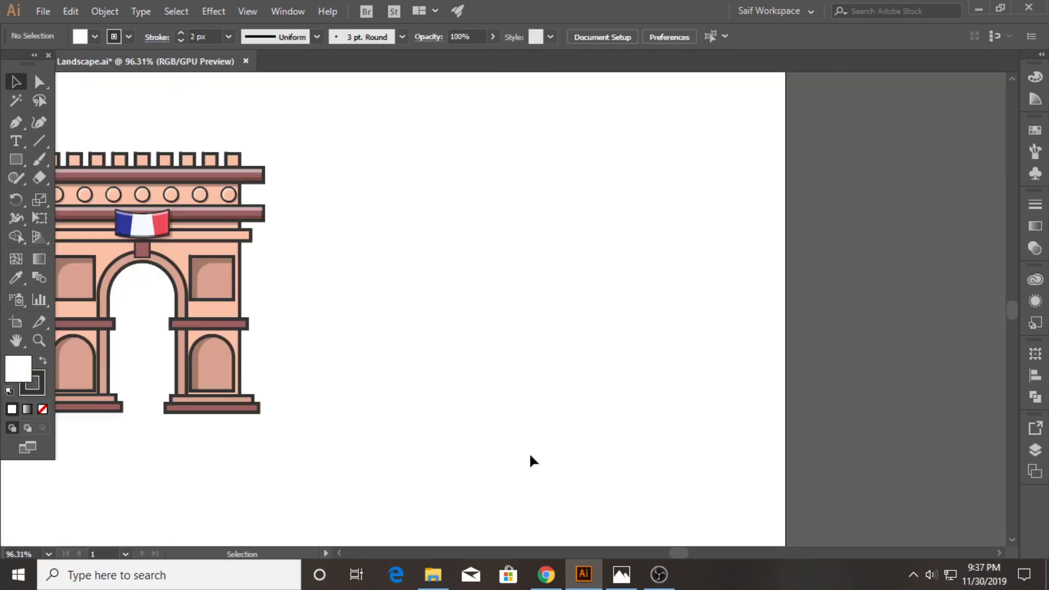
# - Build an 8×8 grid of squares right of the arch by repeated copies with Ctrl+D
pyautogui.click(15, 159)
pyautogui.moveTo(312, 147)
pyautogui.mouseDown()
pyautogui.moveTo(352, 186)
pyautogui.moveTo(382, 185)
pyautogui.mouseUp()
pyautogui.click(331, 241)
pyautogui.hotkey('ctrl', 'd')
pyautogui.hotkey('ctrl', 'd')
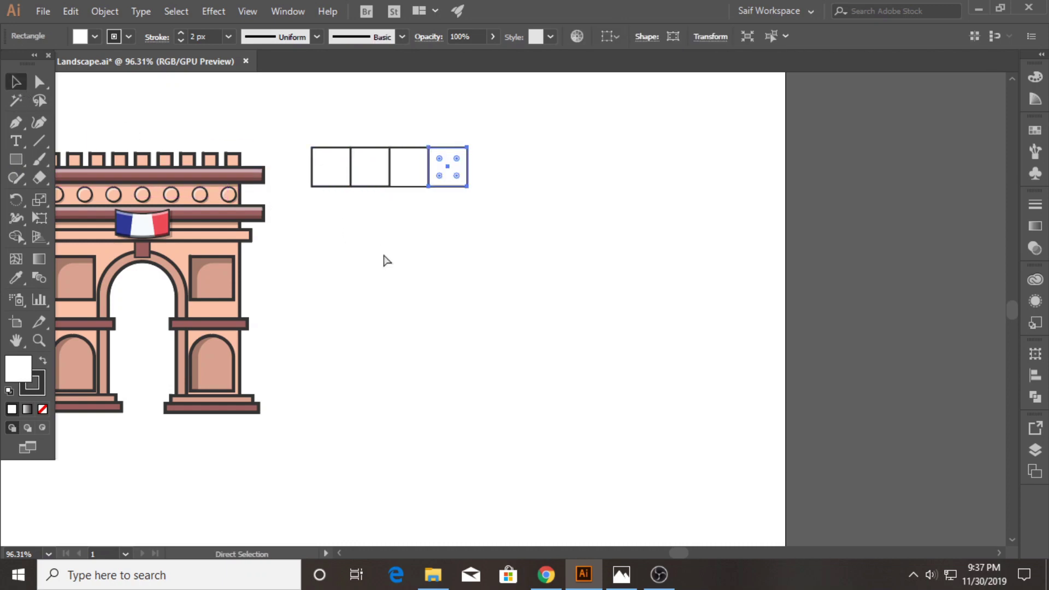
pyautogui.hotkey('ctrl', 'd')
pyautogui.hotkey('ctrl', 'd')
pyautogui.hotkey('ctrl', 'd')
pyautogui.moveTo(293, 112); pyautogui.dragTo(628, 200)
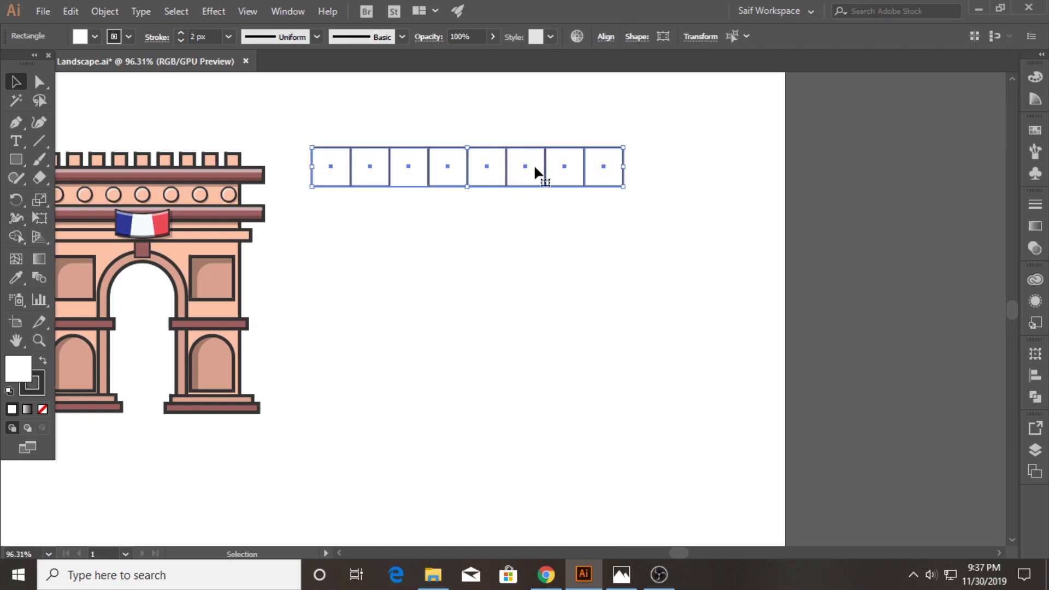
pyautogui.moveTo(479, 182); pyautogui.dragTo(479, 225)
pyautogui.hotkey('ctrl', 'd')
pyautogui.hotkey('ctrl', 'd')
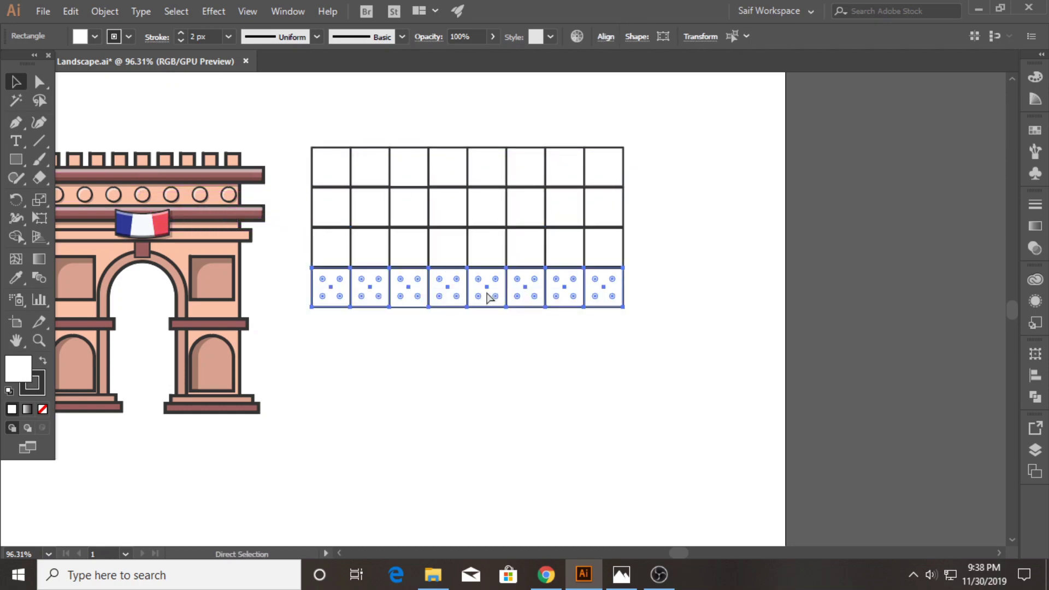
pyautogui.hotkey('ctrl', 'd')
pyautogui.hotkey('ctrl', 'd')
pyautogui.hotkey('ctrl', 'd')
pyautogui.hotkey('ctrl', 'd')
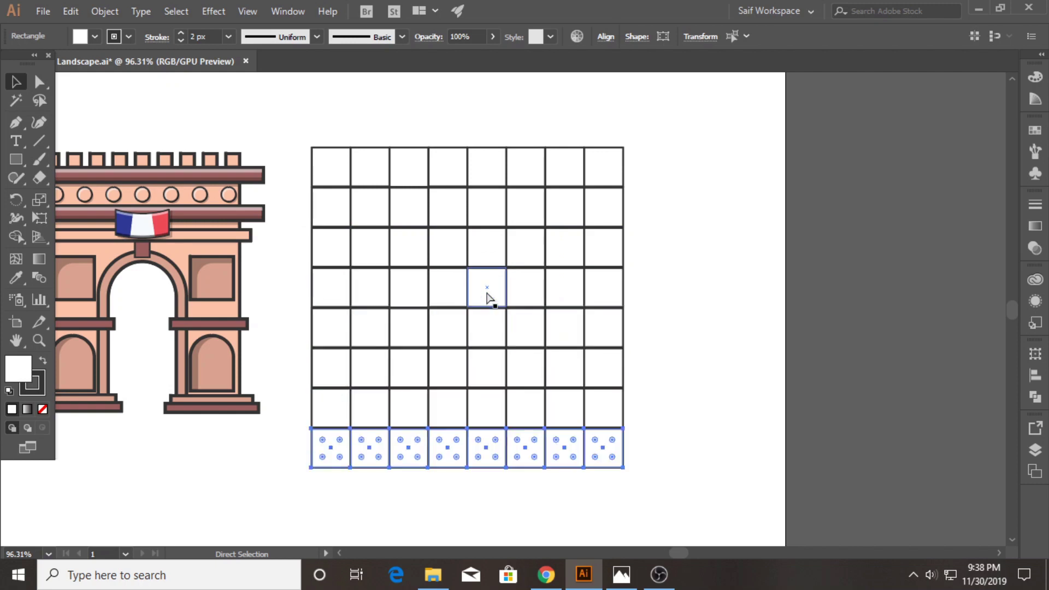
pyautogui.click(637, 468)
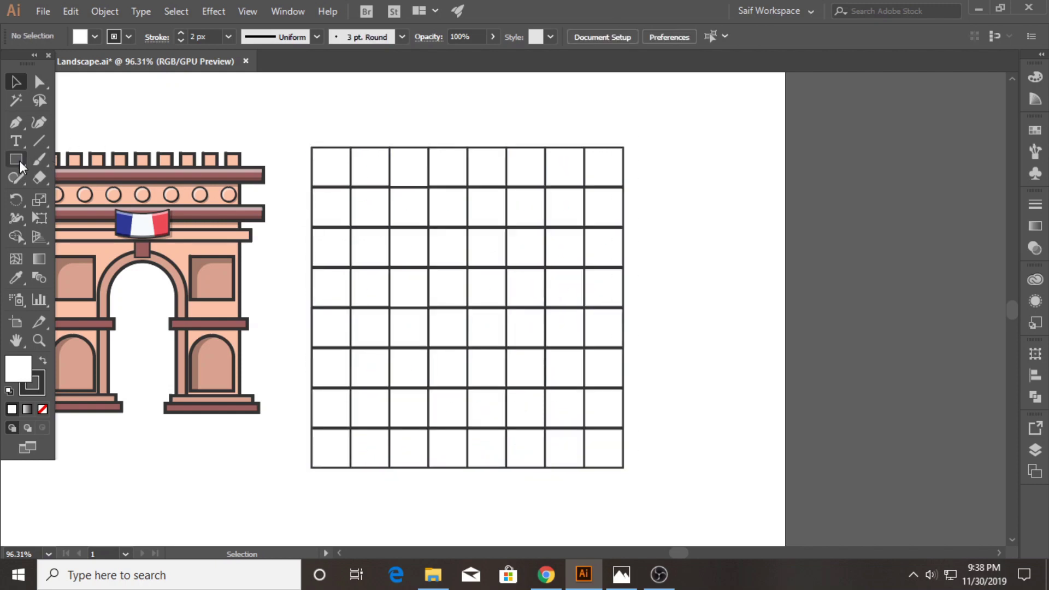
# - Draw a large rectangle covering the grid and fill it light blue
pyautogui.moveTo(312, 147); pyautogui.dragTo(623, 468)
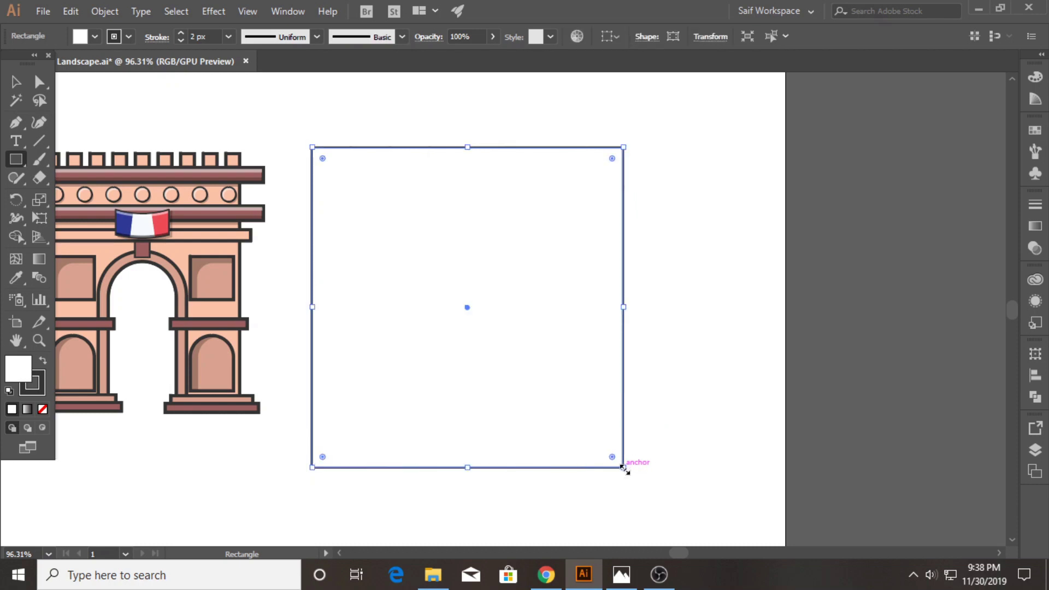
pyautogui.click(39, 340)
pyautogui.moveTo(375, 297); pyautogui.dragTo(358, 298)
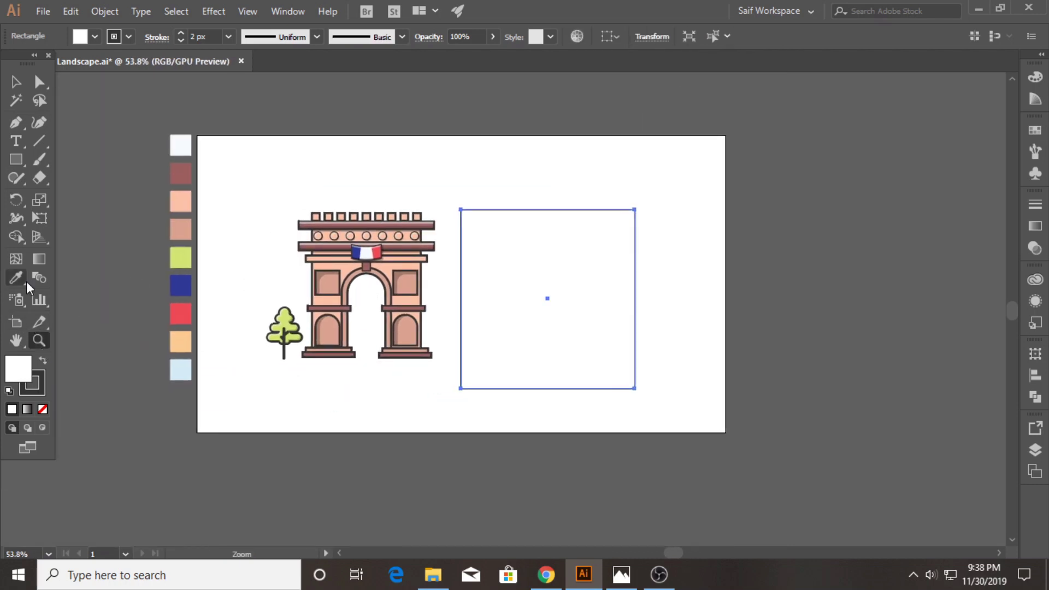
pyautogui.click(177, 369)
# - Set the grid's fill to None and put the light-blue rectangle back under it
pyautogui.press('v')
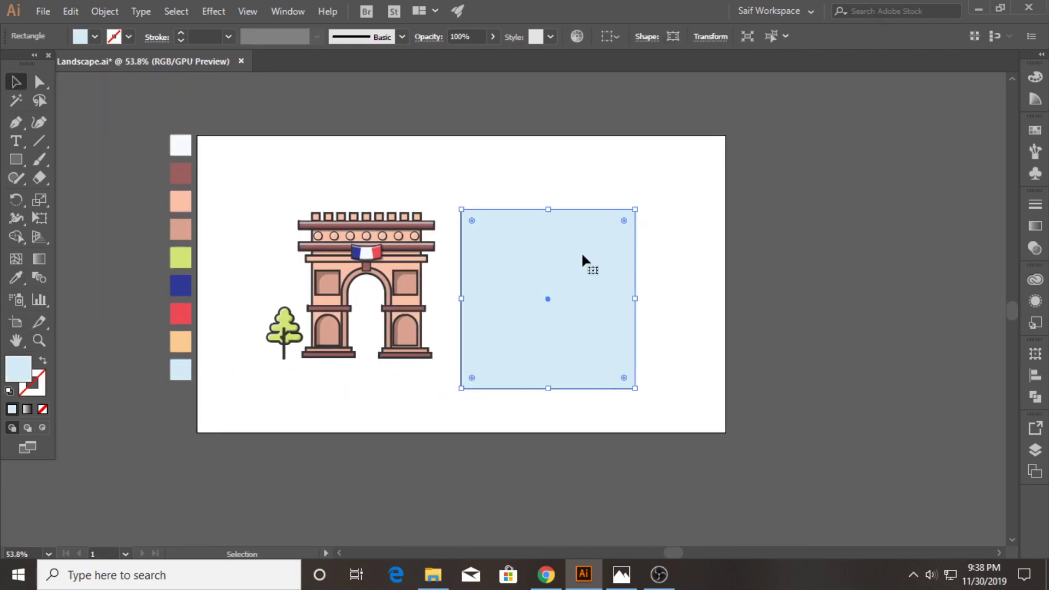
pyautogui.moveTo(482, 295); pyautogui.dragTo(712, 297)
pyautogui.click(473, 209)
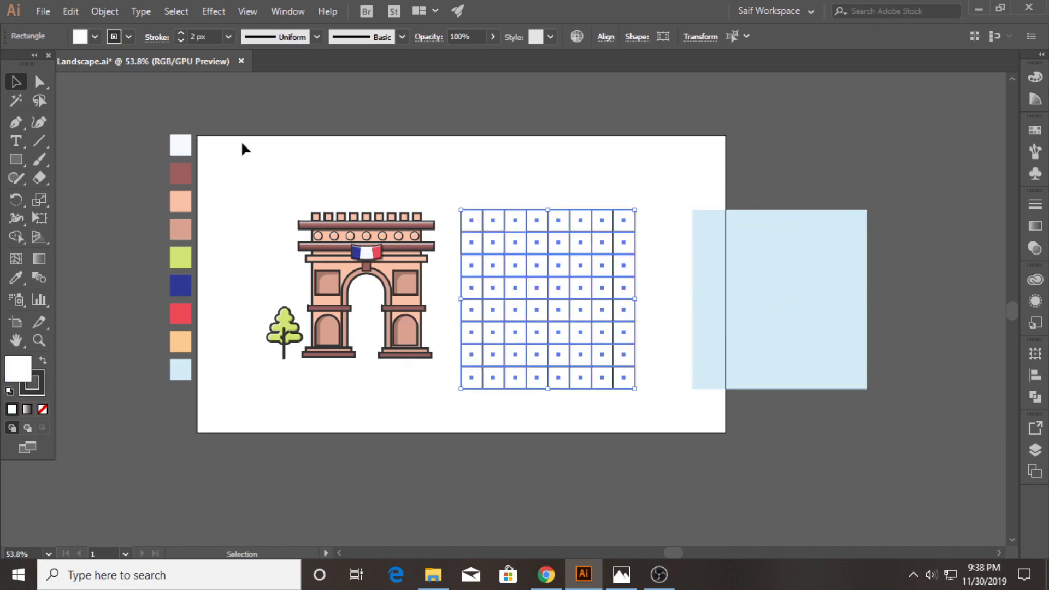
pyautogui.click(95, 36)
pyautogui.click(13, 67)
pyautogui.click(441, 153)
pyautogui.moveTo(811, 320); pyautogui.dragTo(580, 322)
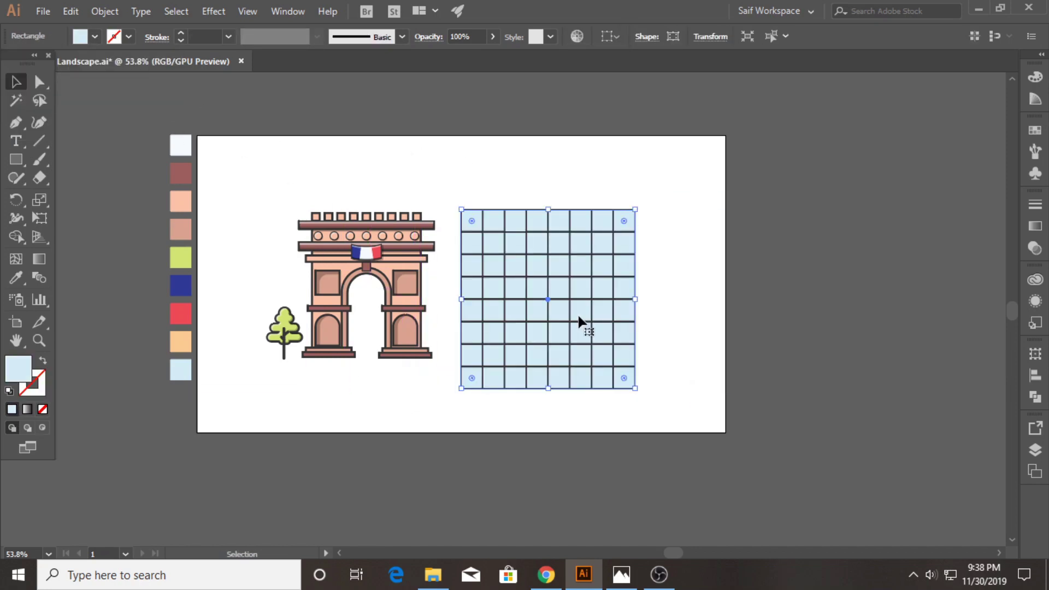
pyautogui.click(671, 263)
# - Give the grid outlines a 4 px stroke weight
pyautogui.moveTo(659, 392); pyautogui.dragTo(659, 393)
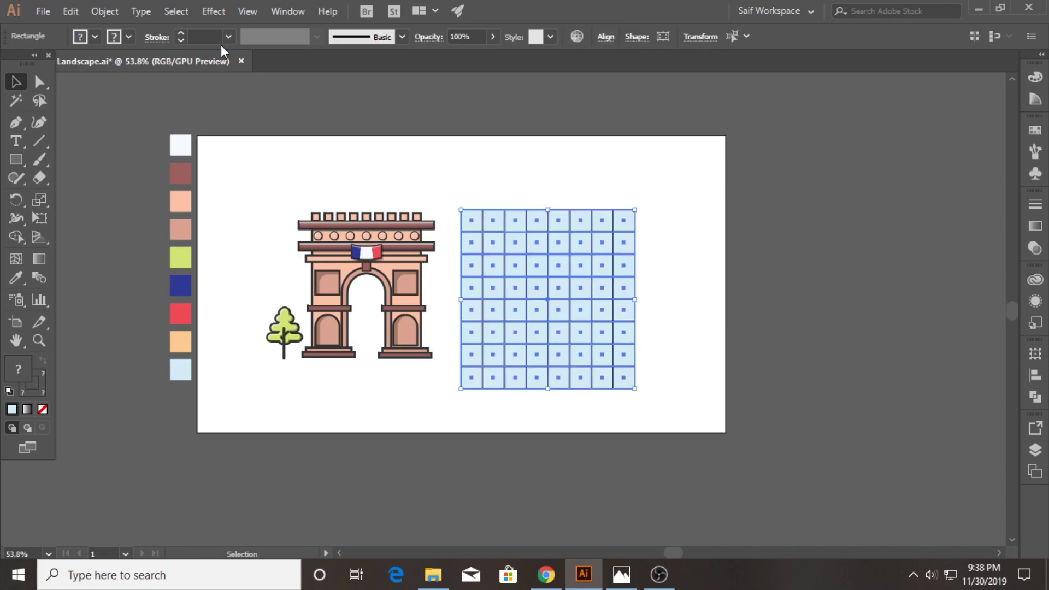
pyautogui.click(227, 38)
pyautogui.click(260, 106)
pyautogui.click(501, 176)
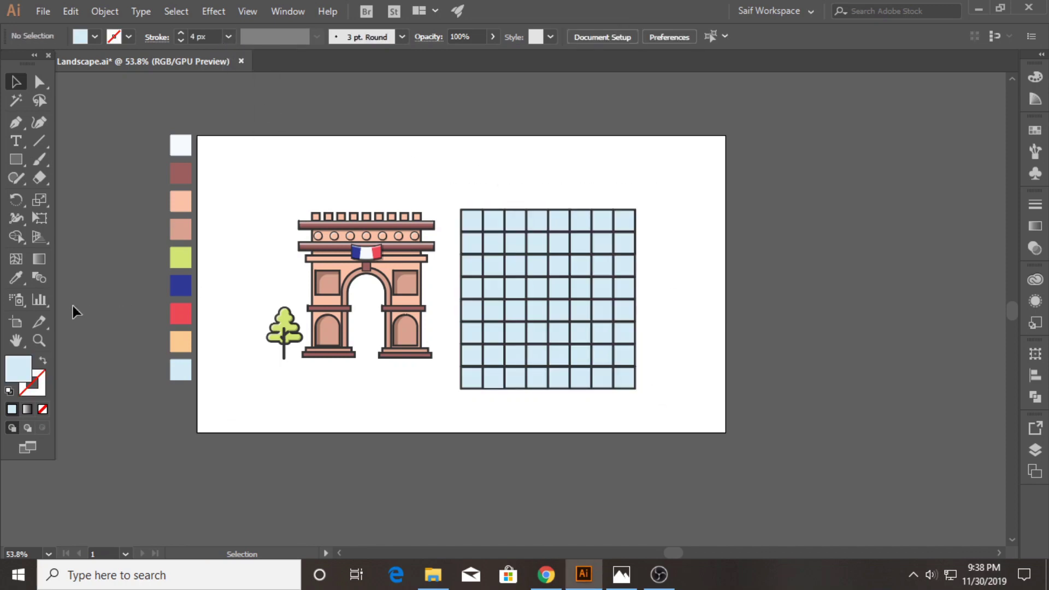
pyautogui.click(38, 340)
pyautogui.click(570, 290)
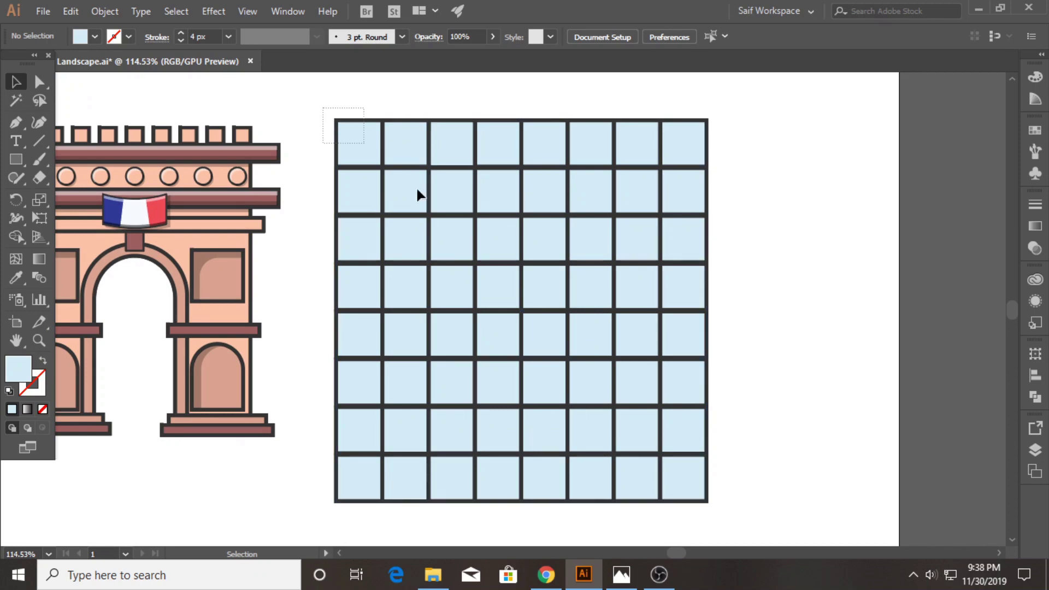
# - Rotate the grid 45° into a diamond and move it down and right
pyautogui.moveTo(741, 501)
pyautogui.mouseDown()
pyautogui.moveTo(721, 112)
pyautogui.moveTo(845, 270)
pyautogui.mouseUp()
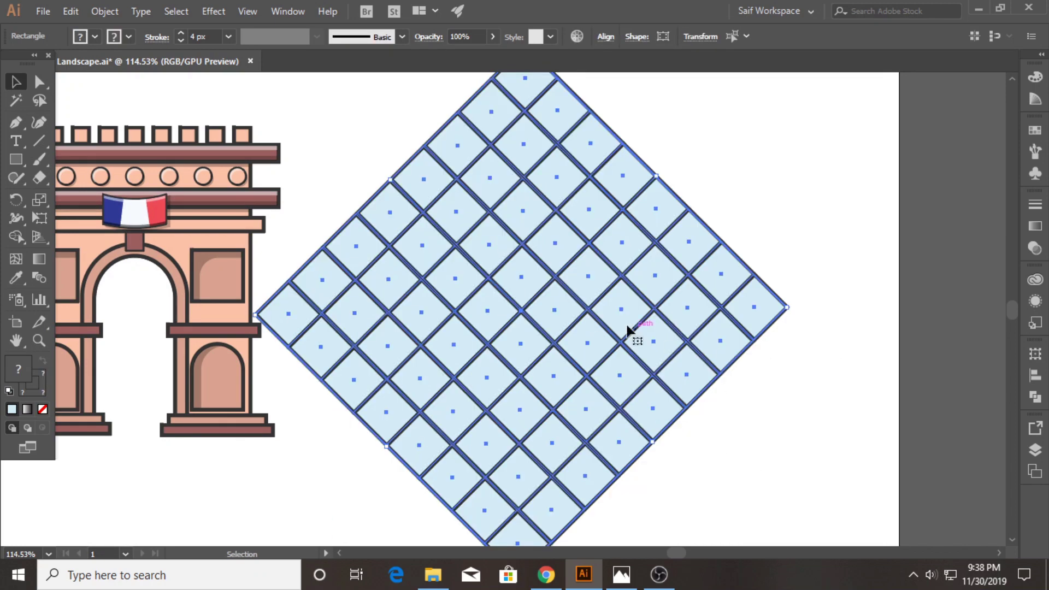
pyautogui.moveTo(556, 262)
pyautogui.mouseDown()
pyautogui.moveTo(617, 317)
pyautogui.moveTo(613, 360)
pyautogui.mouseUp()
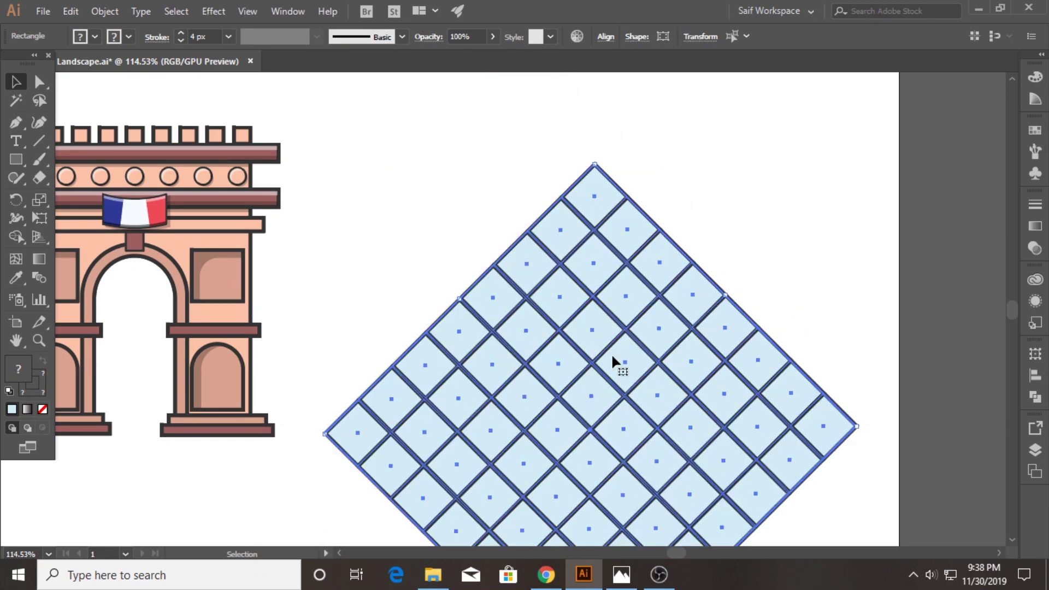
pyautogui.click(400, 228)
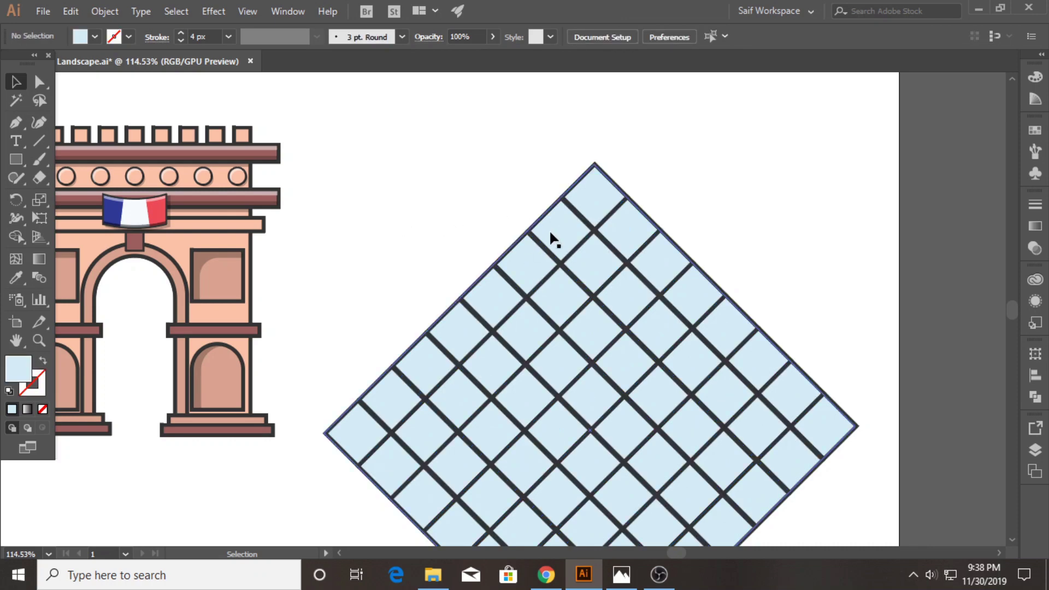
pyautogui.click(605, 332)
# - Start a straight line at the diamond's left corner
pyautogui.scroll(-3, 383, 327)
pyautogui.click(39, 340)
pyautogui.keyDown('alt'); pyautogui.click(516, 321); pyautogui.keyUp('alt')
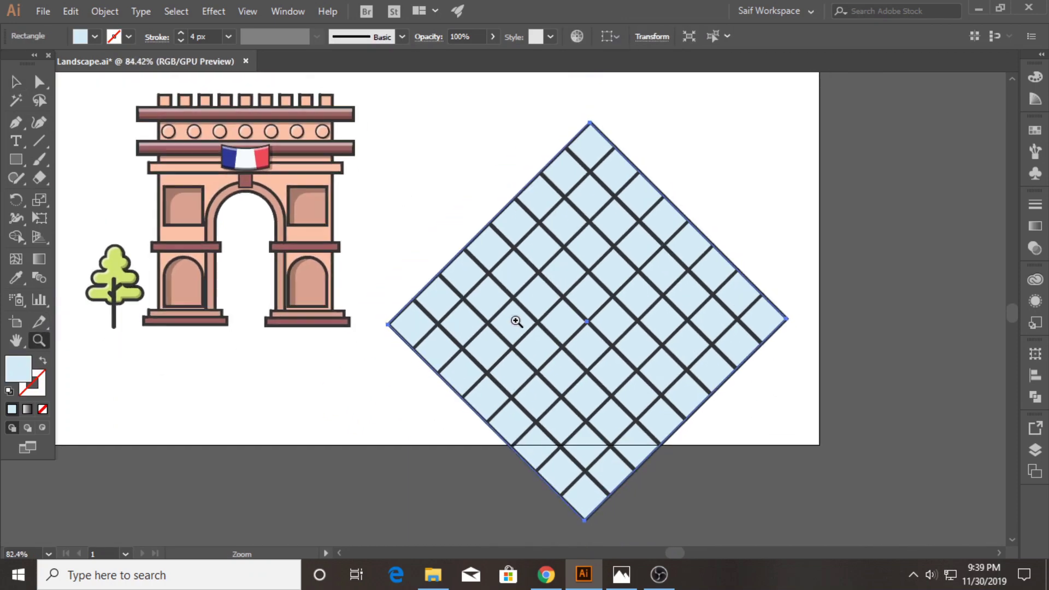
pyautogui.click(354, 324)
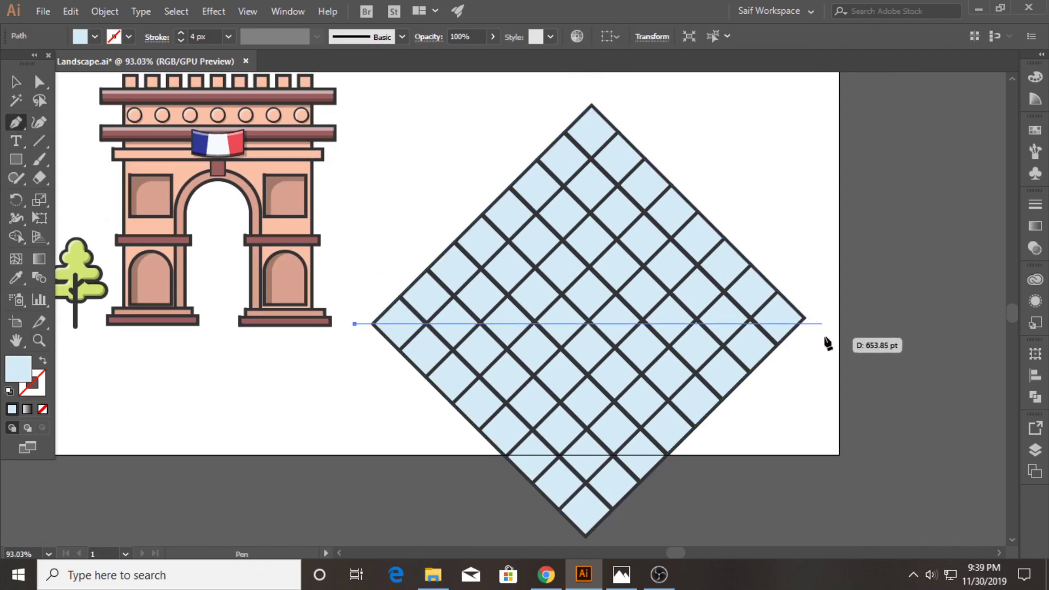
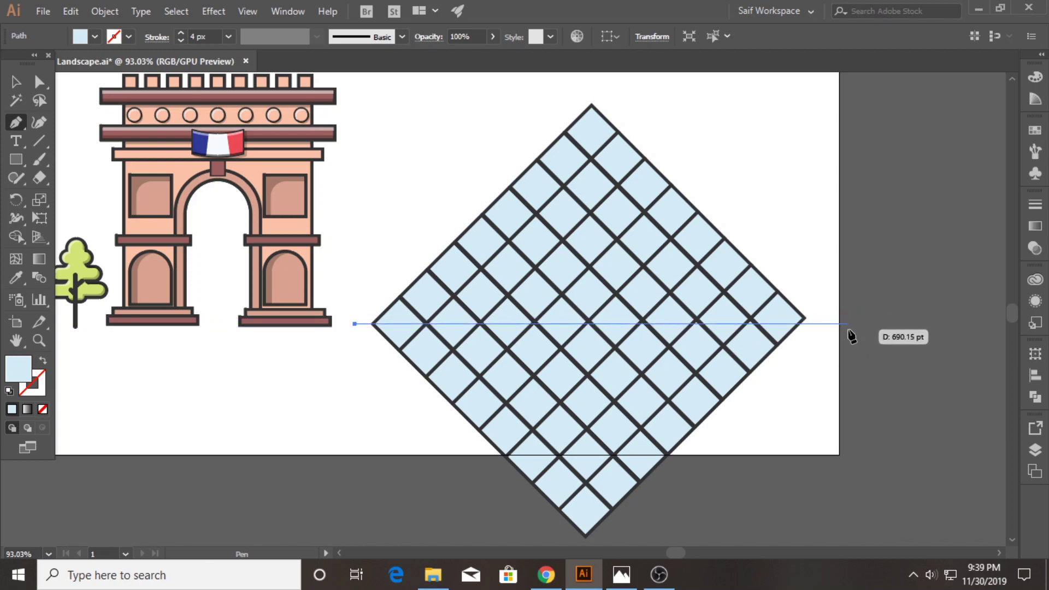
# - Undo the unfinished cutting line and move the diamond grid lower and to the right
pyautogui.hotkey('ctrl', 'z')
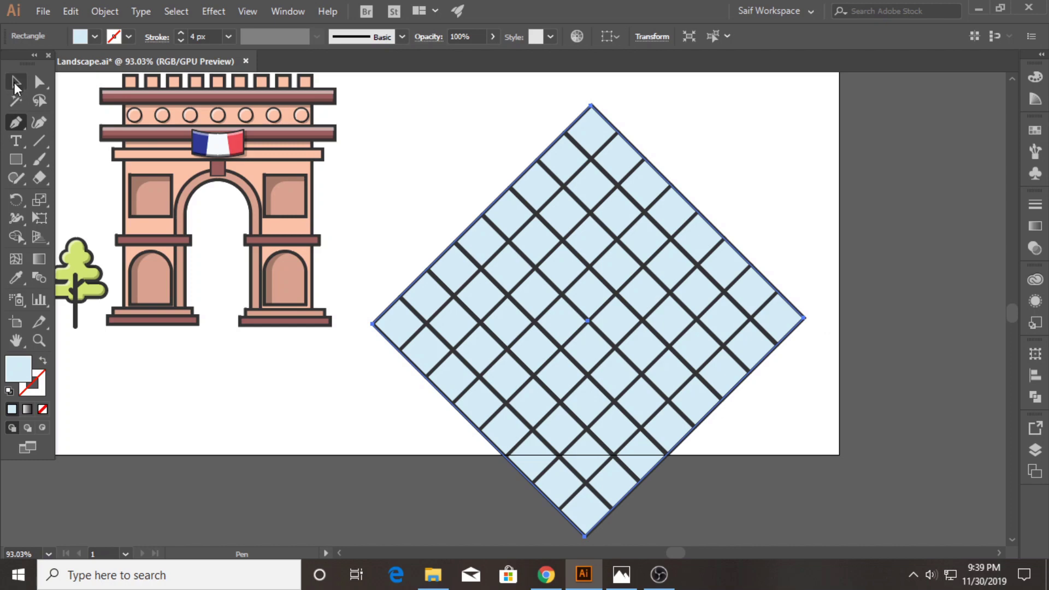
pyautogui.click(15, 83)
pyautogui.hotkey('ctrl', 'z')
pyautogui.scroll(2, 663, 268)
pyautogui.moveTo(699, 143)
pyautogui.mouseDown()
pyautogui.moveTo(791, 255)
pyautogui.moveTo(792, 320)
pyautogui.mouseUp()
pyautogui.moveTo(619, 180); pyautogui.dragTo(672, 287)
# - Draw a straight cutting line across the grid from its right corner to its left corner
pyautogui.click(11, 127)
pyautogui.click(813, 381)
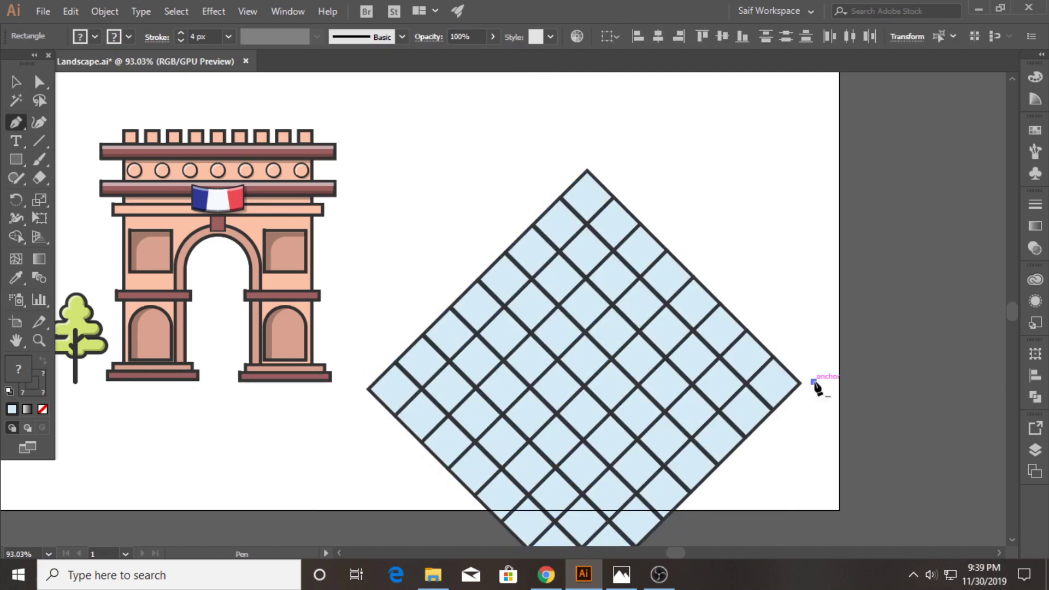
pyautogui.click(352, 381)
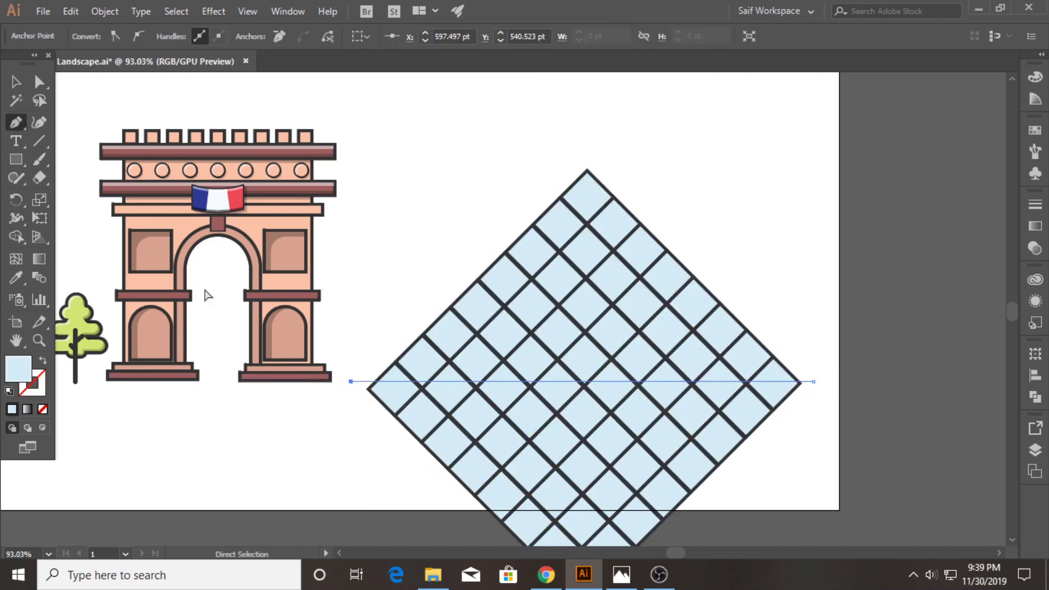
pyautogui.press('v')
pyautogui.moveTo(813, 366); pyautogui.dragTo(813, 372)
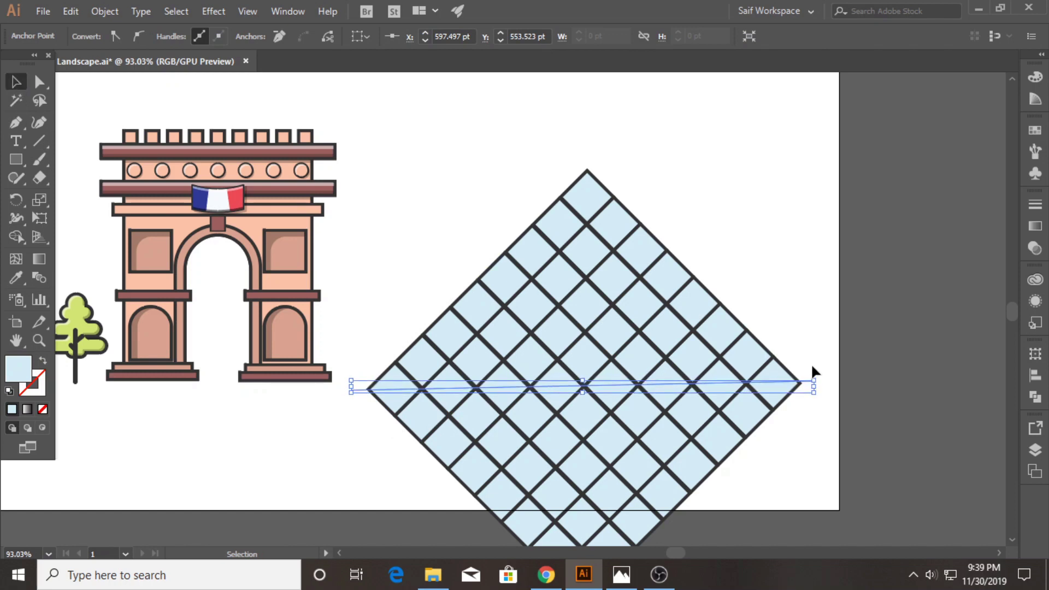
pyautogui.click(809, 369)
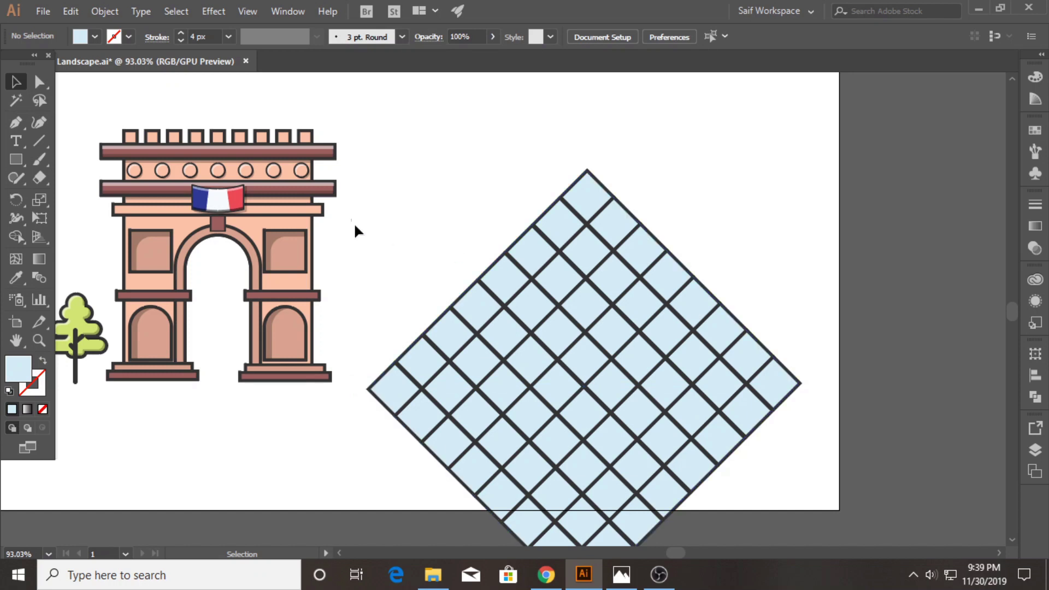
# - Split the grid along the line with Shape Builder and delete the lower half
pyautogui.moveTo(352, 221); pyautogui.dragTo(793, 467)
pyautogui.scroll(-3, 780, 461)
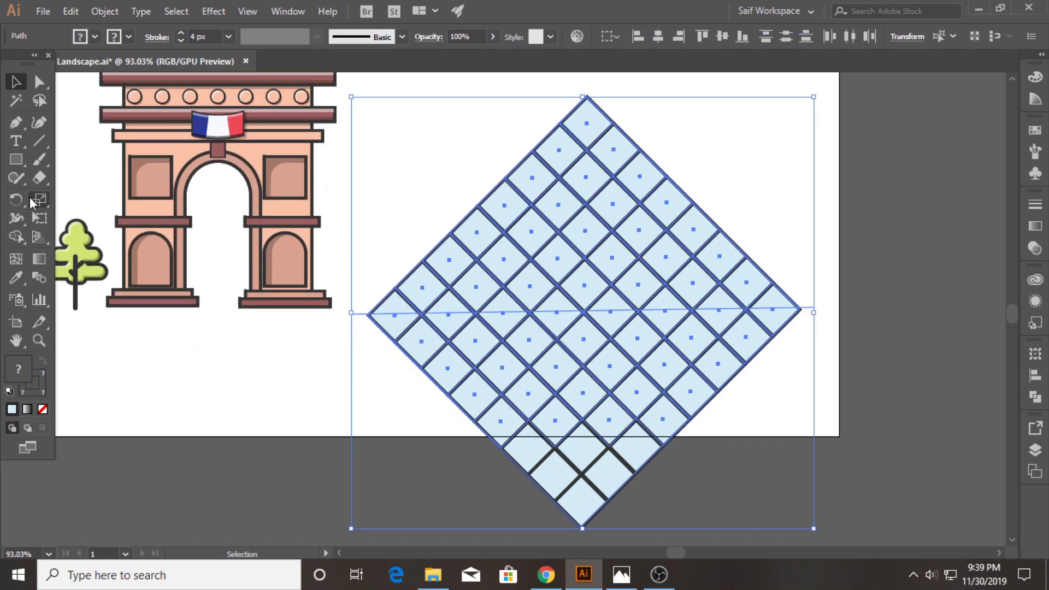
pyautogui.click(15, 237)
pyautogui.moveTo(359, 324)
pyautogui.mouseDown()
pyautogui.moveTo(763, 330)
pyautogui.moveTo(767, 355)
pyautogui.mouseUp()
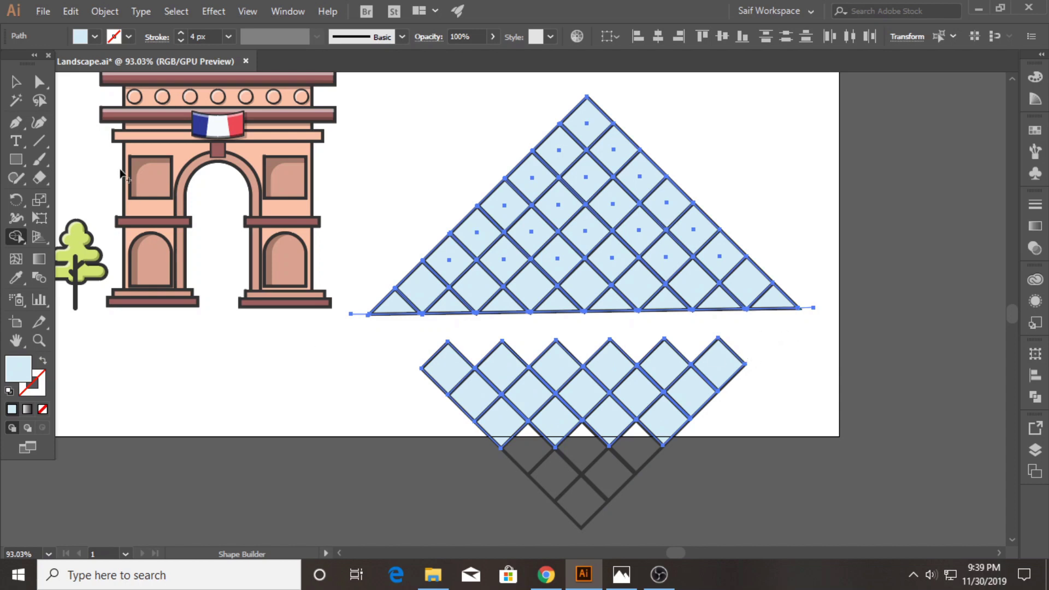
pyautogui.click(16, 83)
pyautogui.moveTo(562, 438); pyautogui.dragTo(739, 524)
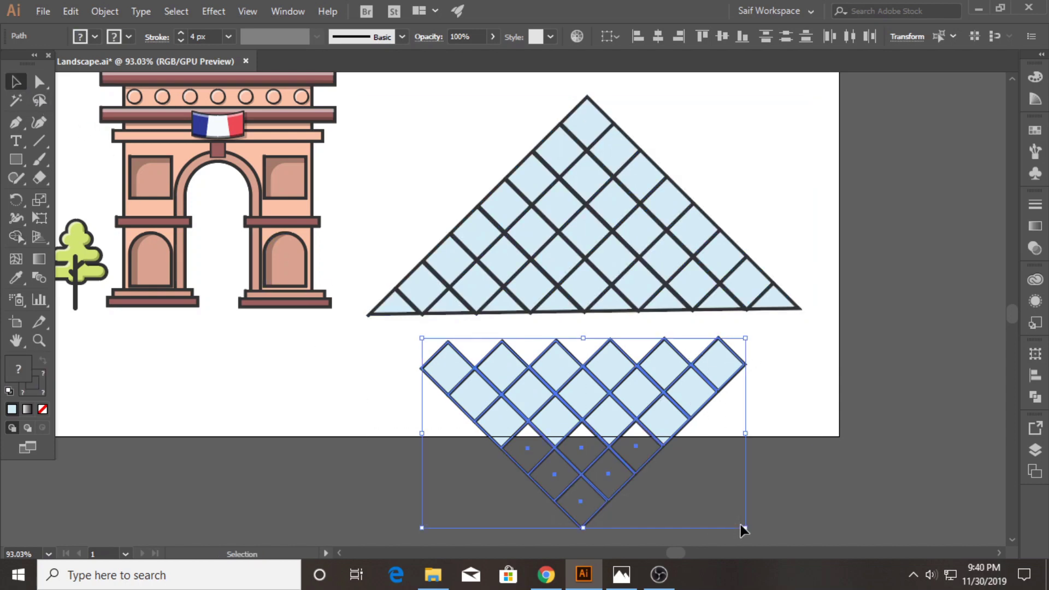
pyautogui.press('Delete')
pyautogui.moveTo(398, 87); pyautogui.dragTo(798, 351)
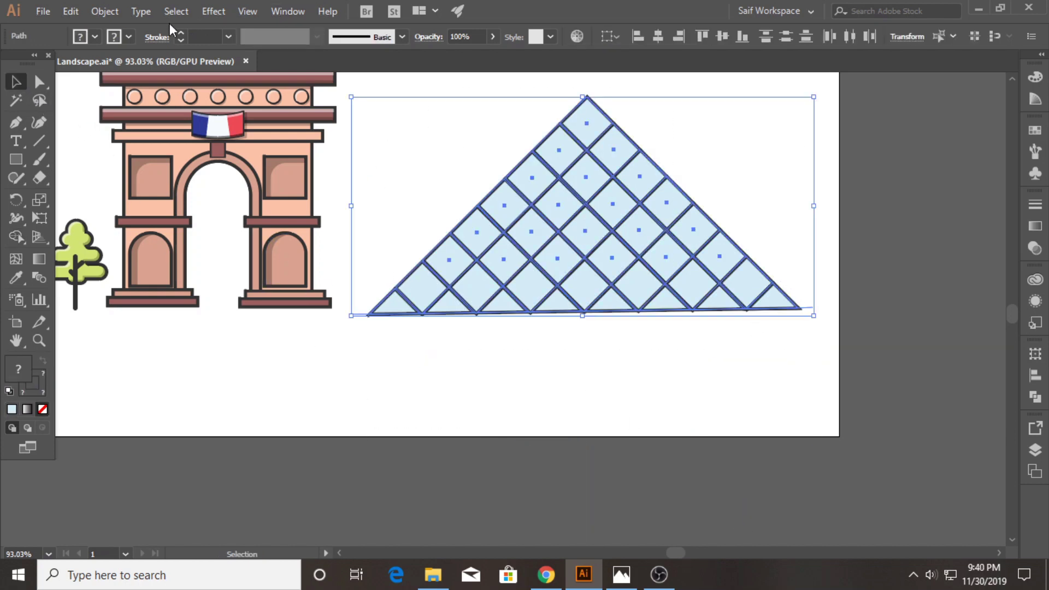
# - Make a copy of the pyramid off to the right
pyautogui.click(147, 39)
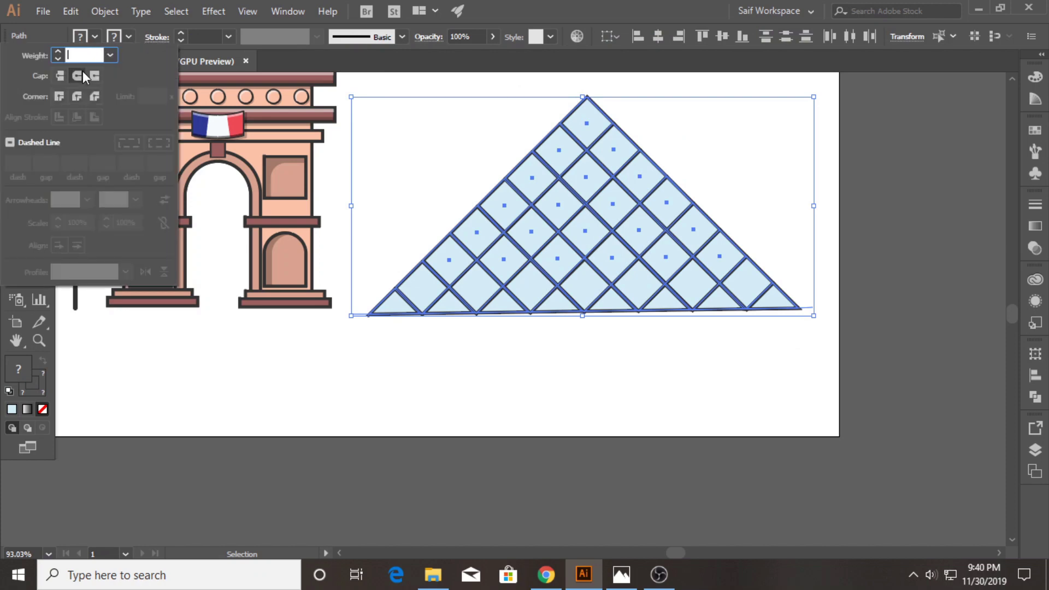
pyautogui.click(522, 364)
pyautogui.scroll(2, 519, 328)
pyautogui.moveTo(569, 262)
pyautogui.mouseDown()
pyautogui.moveTo(620, 220)
pyautogui.moveTo(753, 225)
pyautogui.mouseUp()
pyautogui.scroll(3, 765, 155)
# - Draw a triangle from the copy's apex to two base points and select it with the copy
pyautogui.click(16, 122)
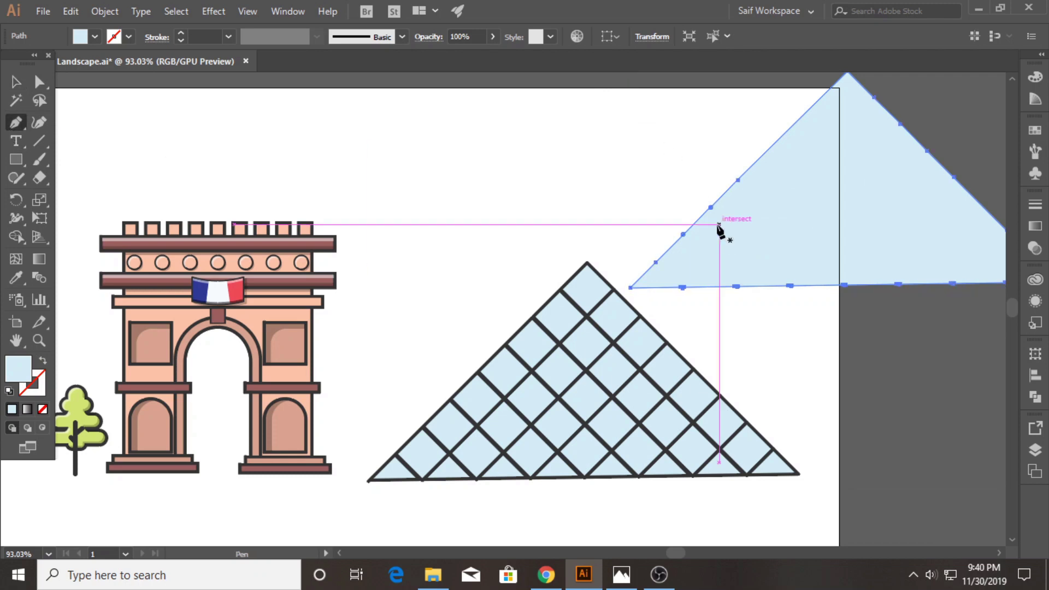
pyautogui.scroll(1, 718, 227)
pyautogui.click(849, 99)
pyautogui.click(714, 343)
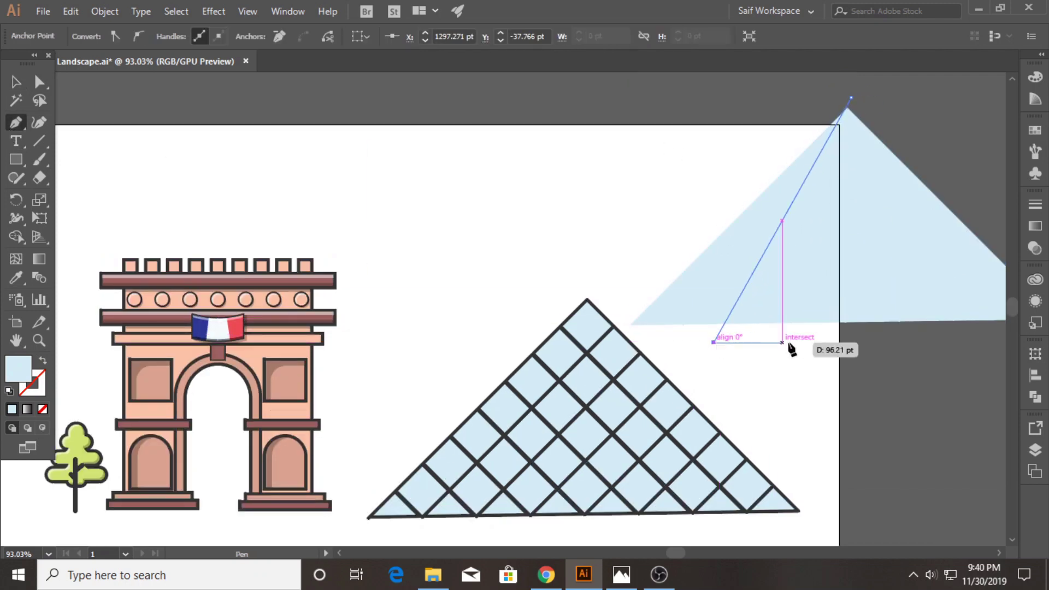
pyautogui.click(809, 343)
pyautogui.click(849, 99)
pyautogui.click(15, 81)
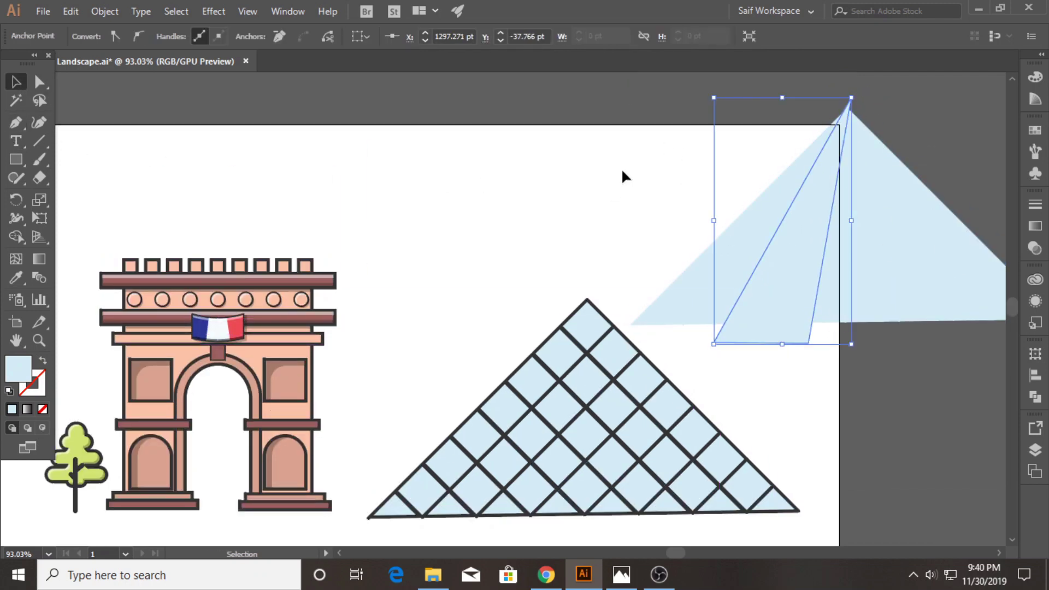
pyautogui.moveTo(623, 176); pyautogui.dragTo(710, 306)
# - Split off the copy's left section with Shape Builder and fill it grey
pyautogui.click(16, 236)
pyautogui.click(785, 273)
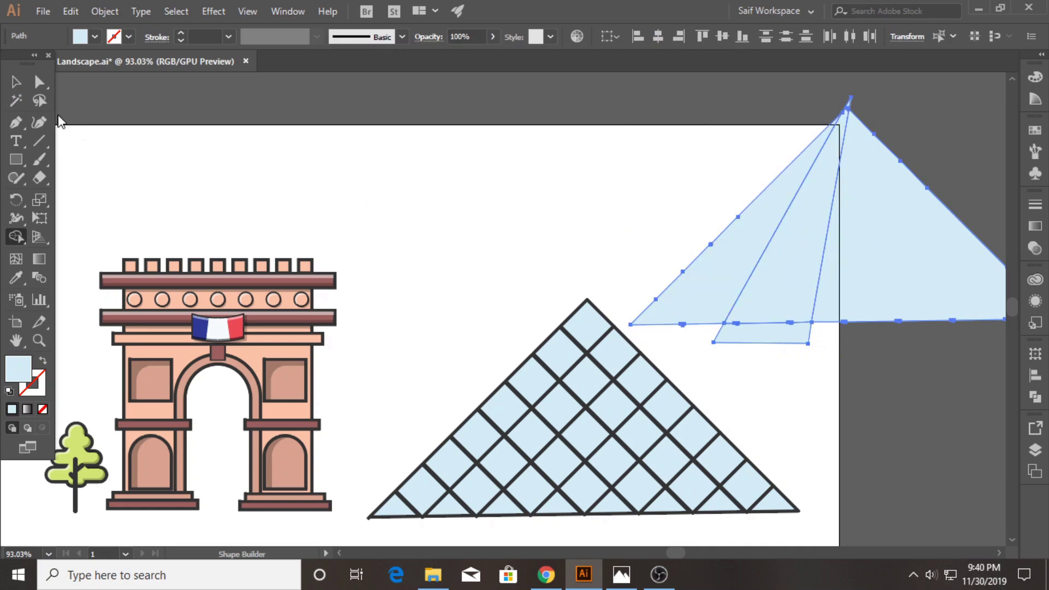
pyautogui.click(15, 82)
pyautogui.moveTo(704, 203); pyautogui.dragTo(771, 250)
pyautogui.click(95, 39)
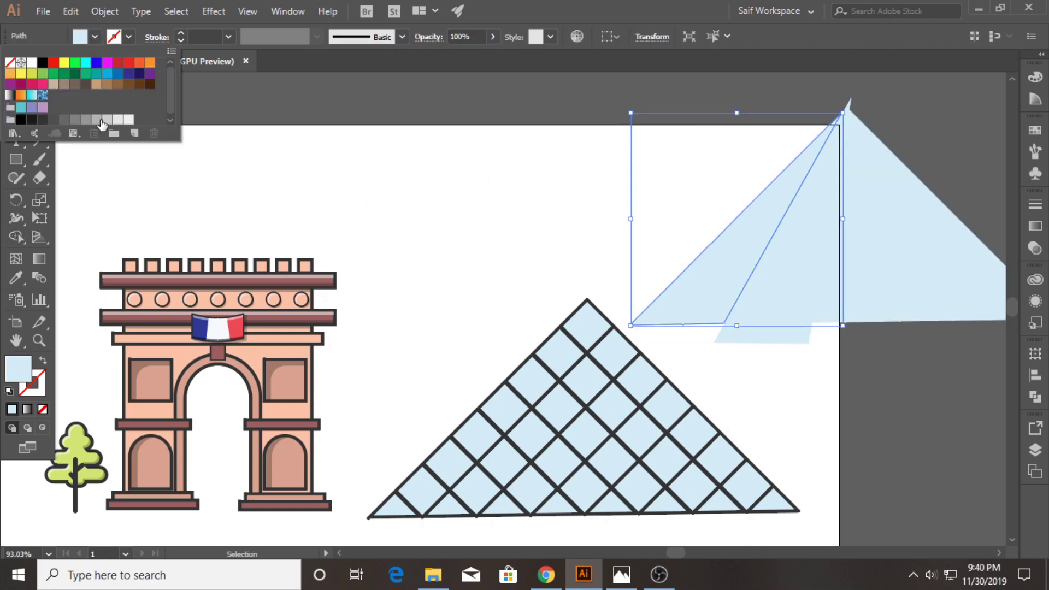
pyautogui.click(104, 123)
pyautogui.click(776, 271)
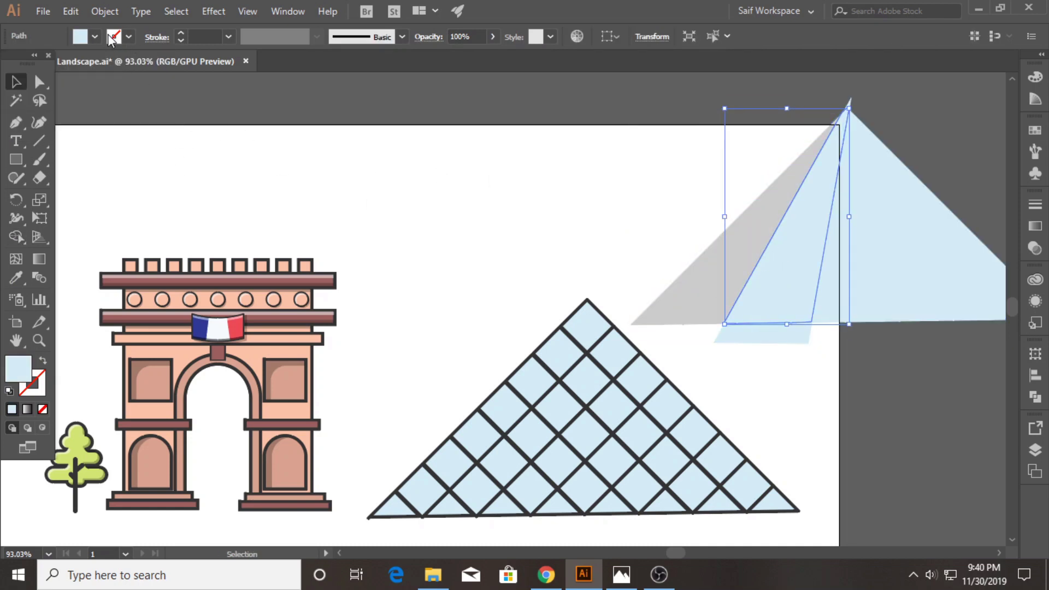
pyautogui.click(112, 38)
pyautogui.click(223, 171)
# - Move the shading onto the pyramid's left side, send it backward, and fill the strip white
pyautogui.moveTo(602, 182); pyautogui.dragTo(795, 267)
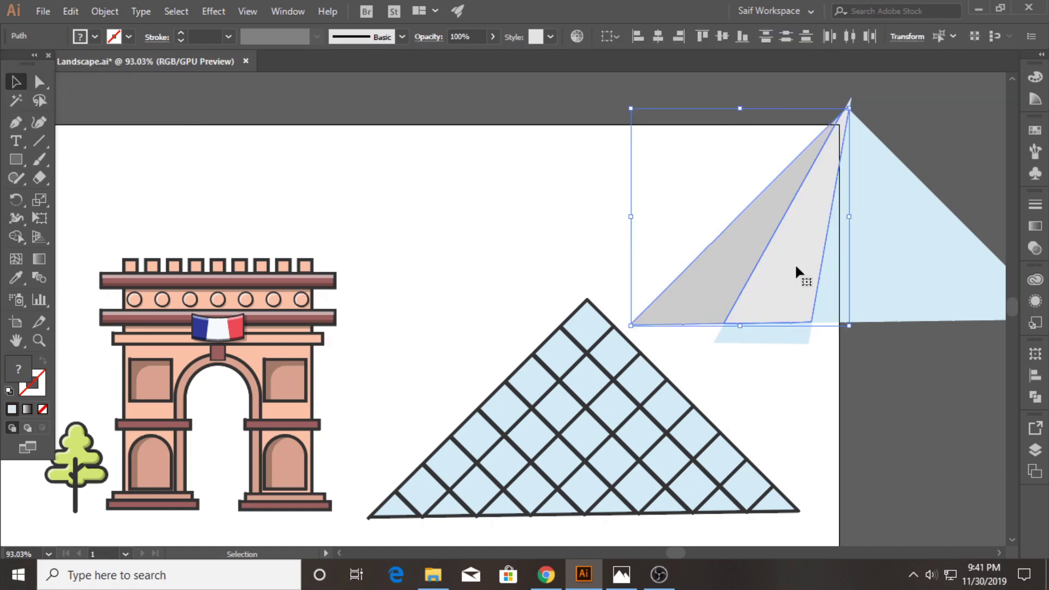
pyautogui.moveTo(799, 211); pyautogui.dragTo(552, 390)
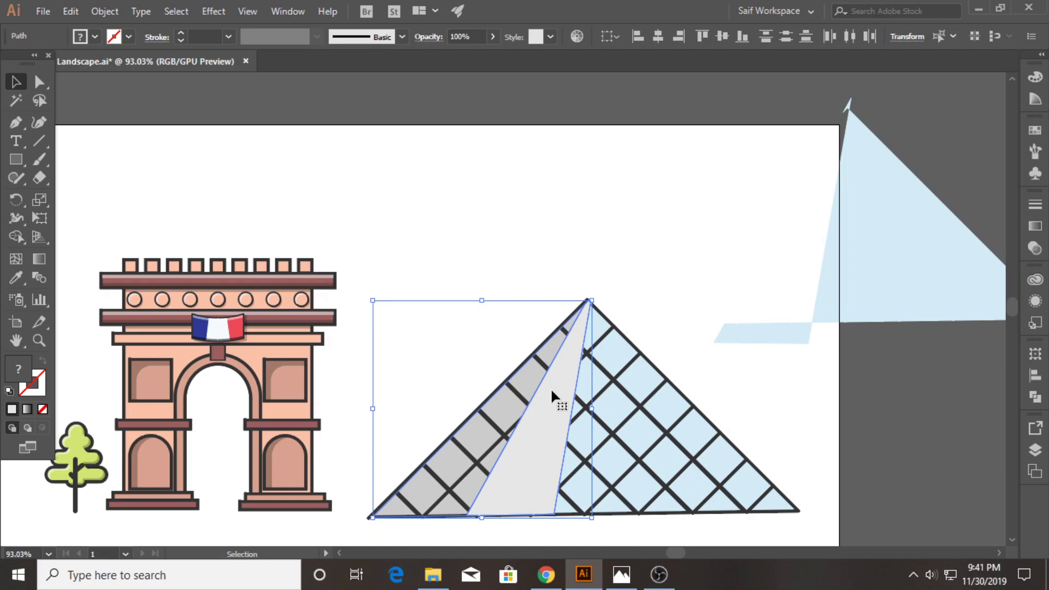
pyautogui.hotkey('ctrl', '[')
pyautogui.hotkey('ctrl', '[')
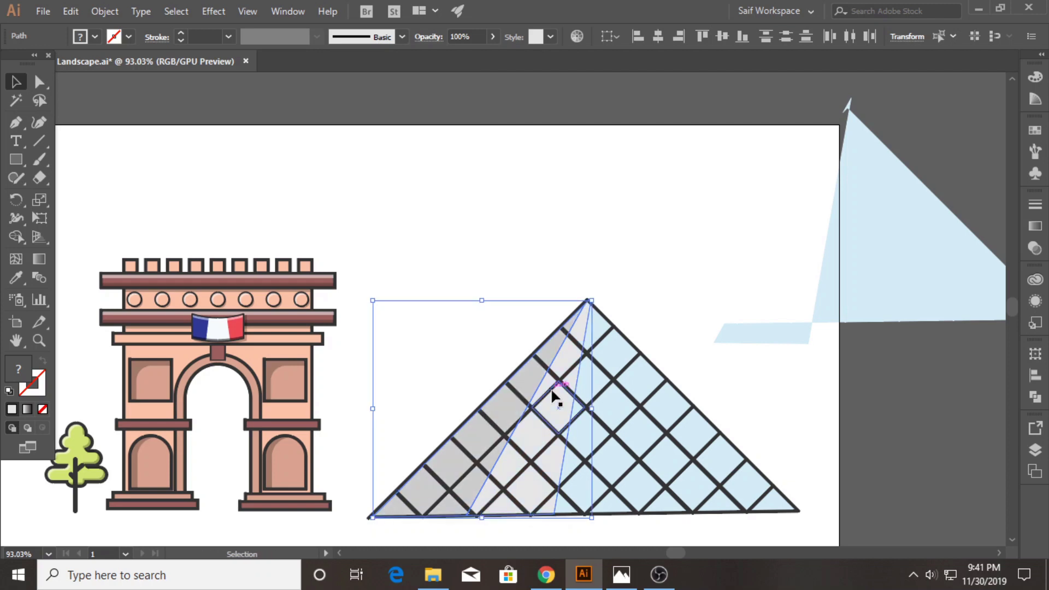
pyautogui.click(546, 417)
pyautogui.click(95, 37)
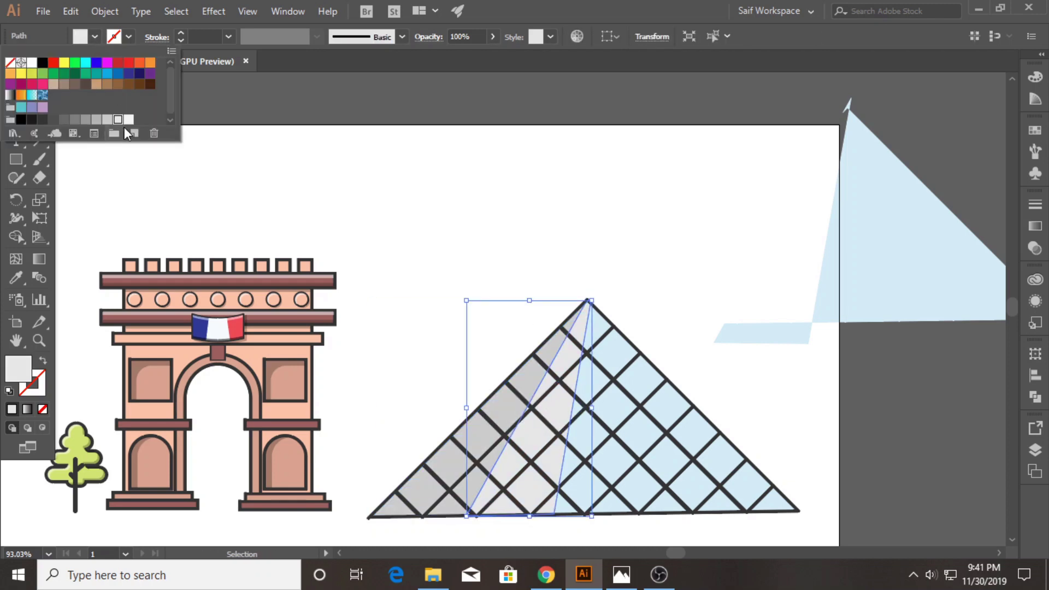
pyautogui.click(129, 120)
pyautogui.click(374, 214)
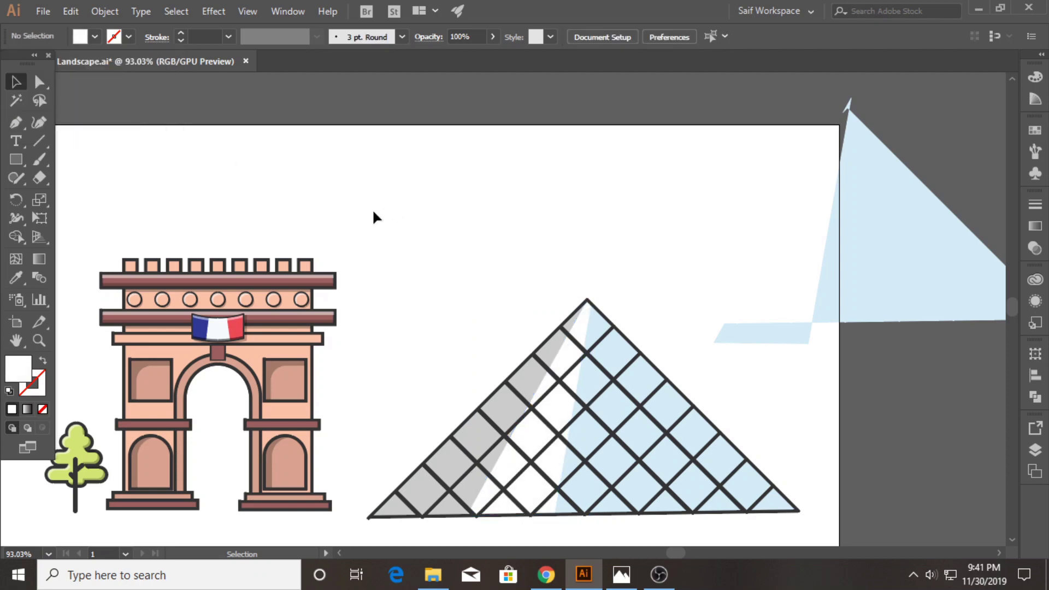
# - Delete the leftover light-blue shape and give the pyramid a 6 px outside-aligned stroke
pyautogui.moveTo(962, 363); pyautogui.dragTo(962, 363)
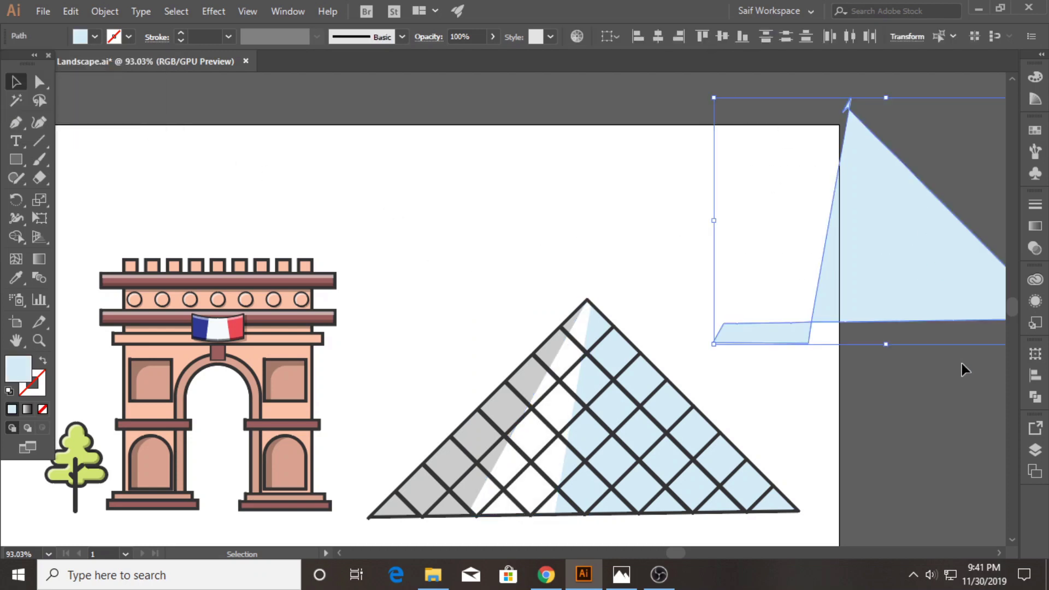
pyautogui.press('Delete')
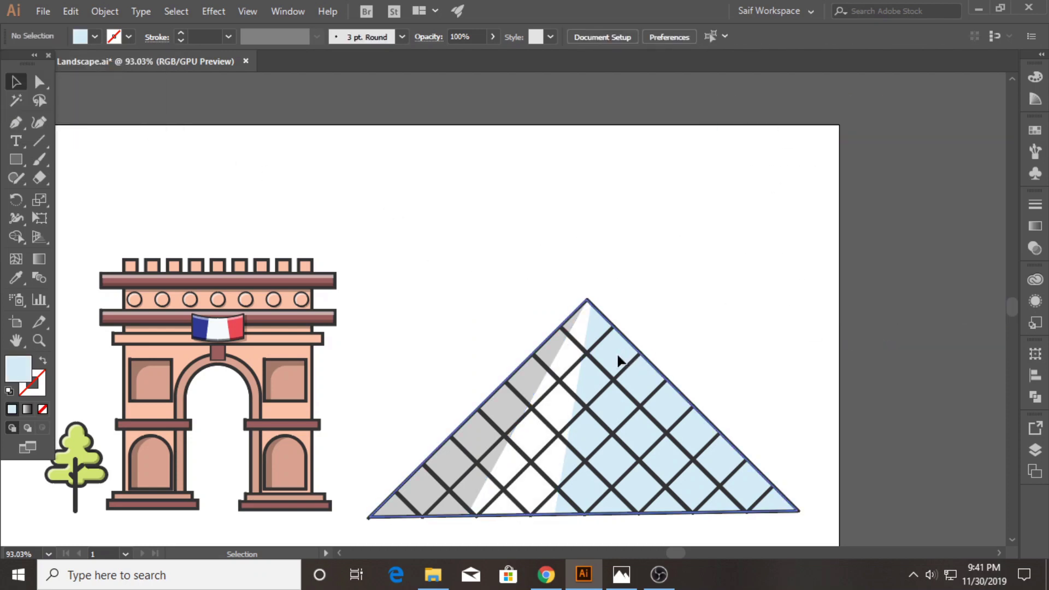
pyautogui.click(619, 360)
pyautogui.click(228, 38)
pyautogui.click(247, 134)
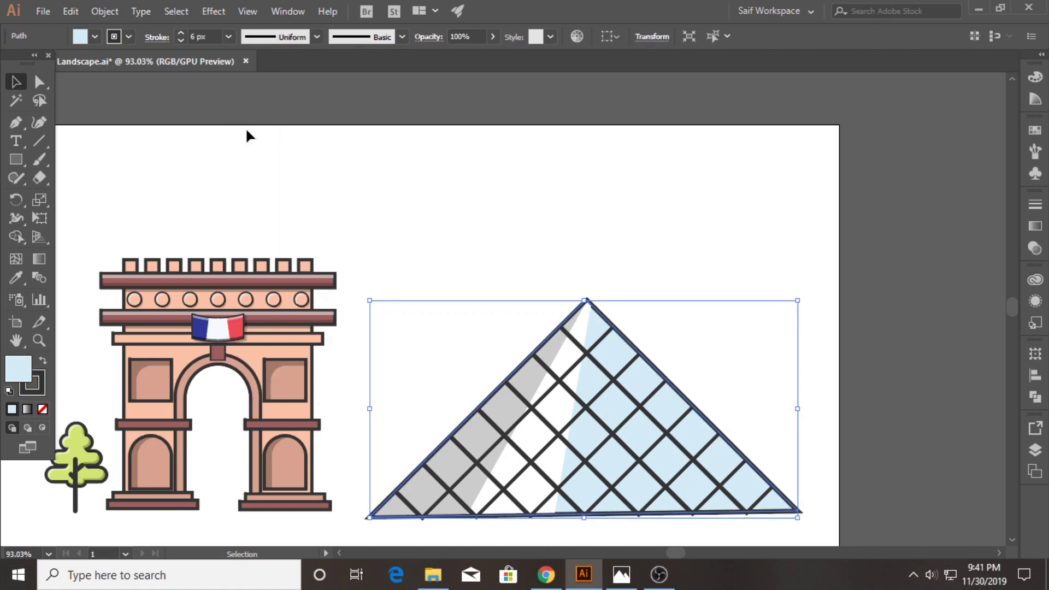
pyautogui.click(156, 38)
pyautogui.click(94, 117)
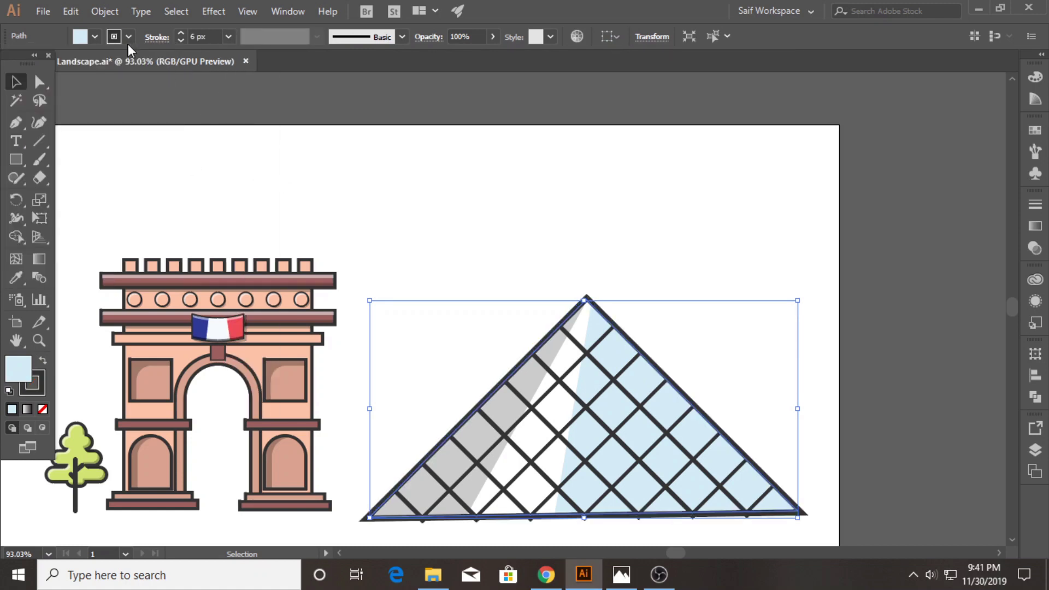
pyautogui.click(156, 38)
pyautogui.click(431, 208)
# - Move the whole pyramid slightly higher, then zoom out to view the scene
pyautogui.scroll(-3, 432, 207)
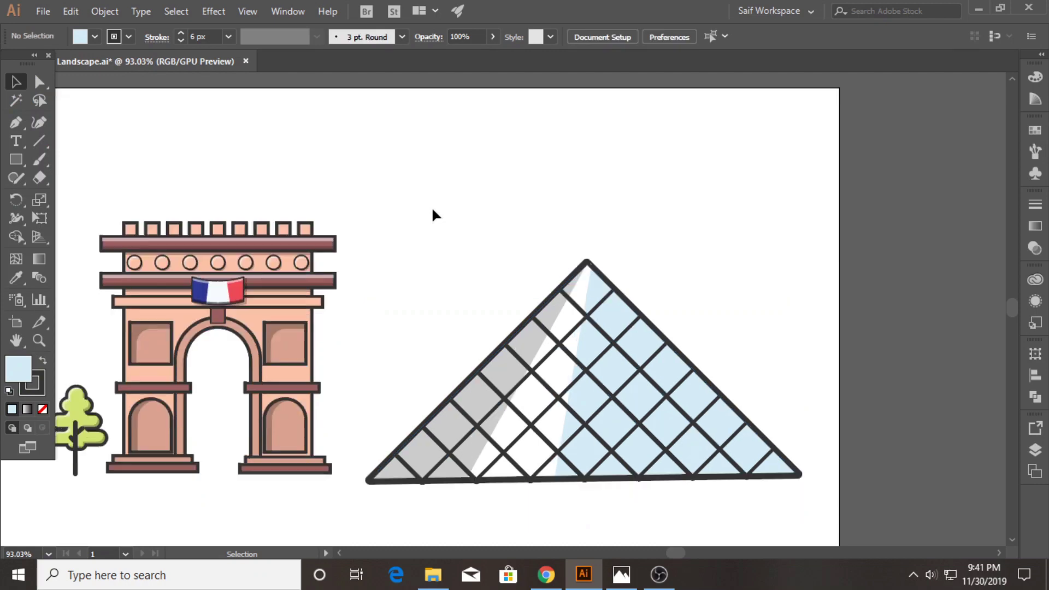
pyautogui.moveTo(668, 441); pyautogui.dragTo(661, 432)
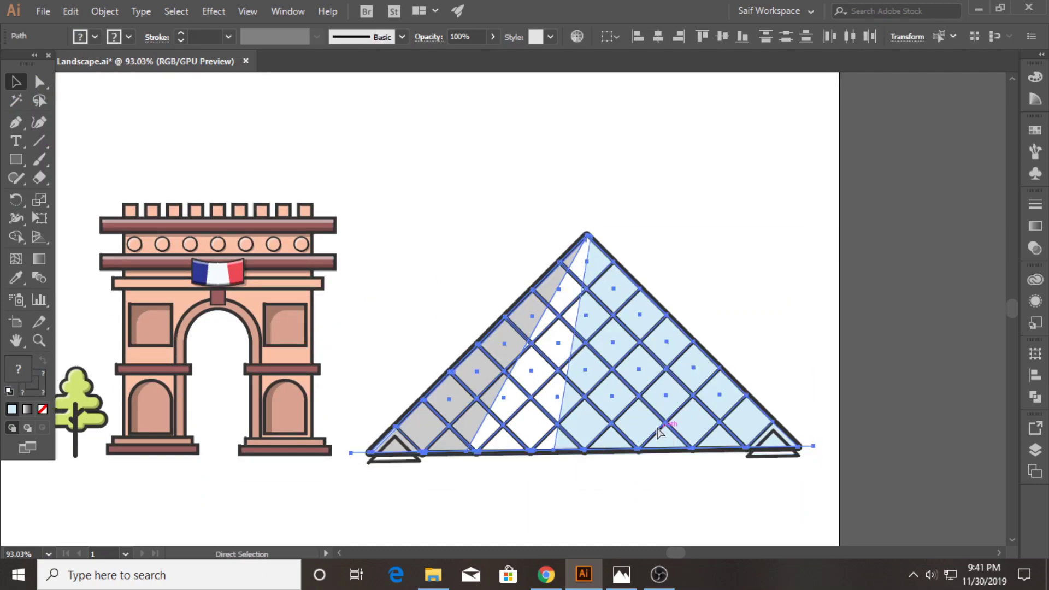
pyautogui.hotkey('ctrl', 'z')
pyautogui.moveTo(363, 200); pyautogui.dragTo(757, 496)
pyautogui.moveTo(636, 437); pyautogui.dragTo(638, 425)
pyautogui.click(624, 483)
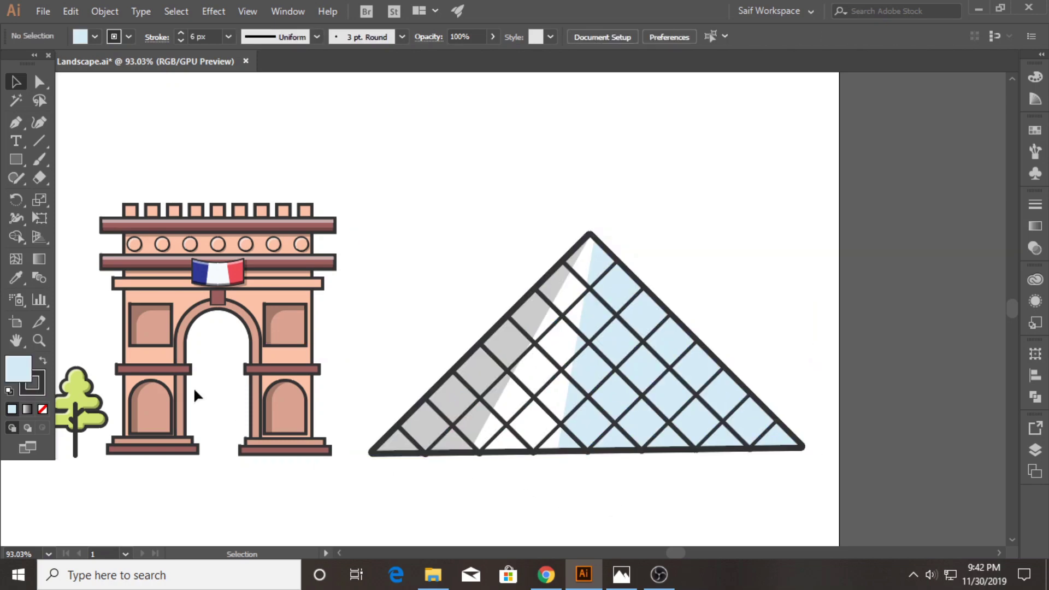
pyautogui.click(38, 342)
pyautogui.moveTo(328, 391); pyautogui.dragTo(377, 397)
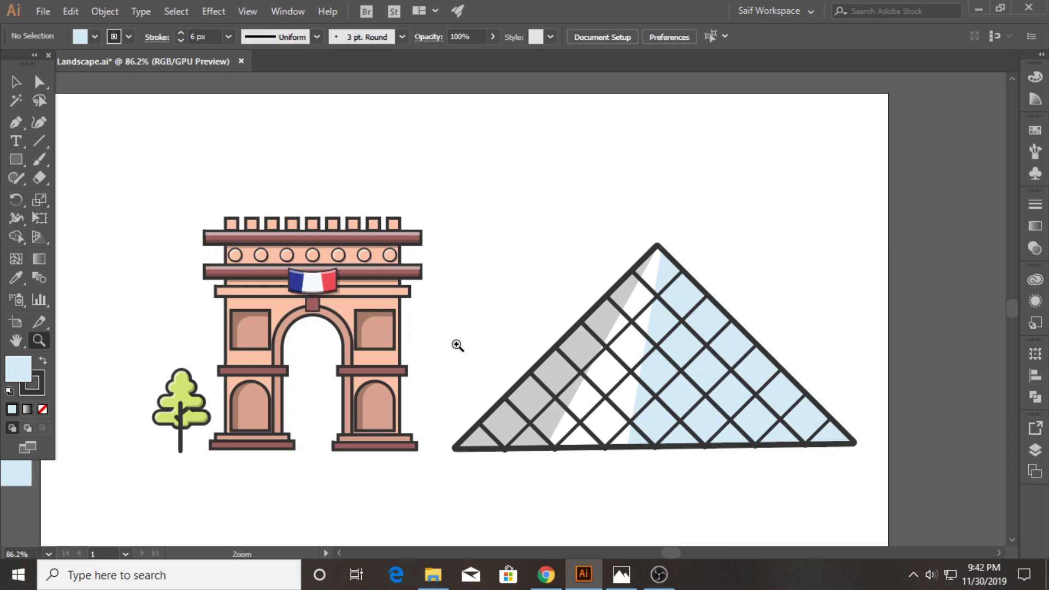
# - Draw a small light-blue base rectangle, duplicate it to the right, and give both a 4 px stroke
pyautogui.click(12, 162)
pyautogui.scroll(2, 356, 355)
pyautogui.hscroll(5, 246, 306)
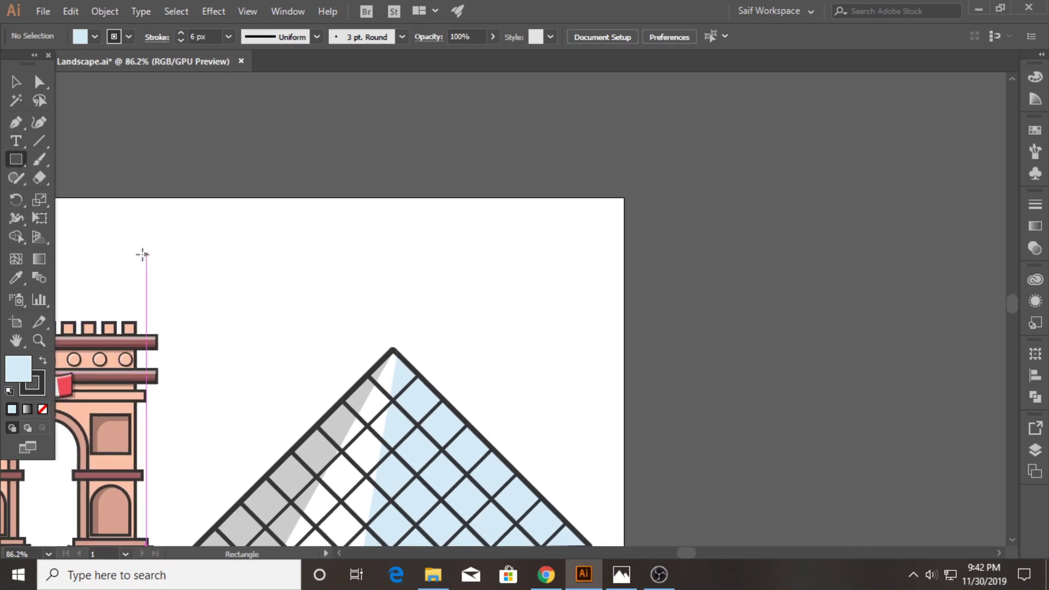
pyautogui.click(39, 340)
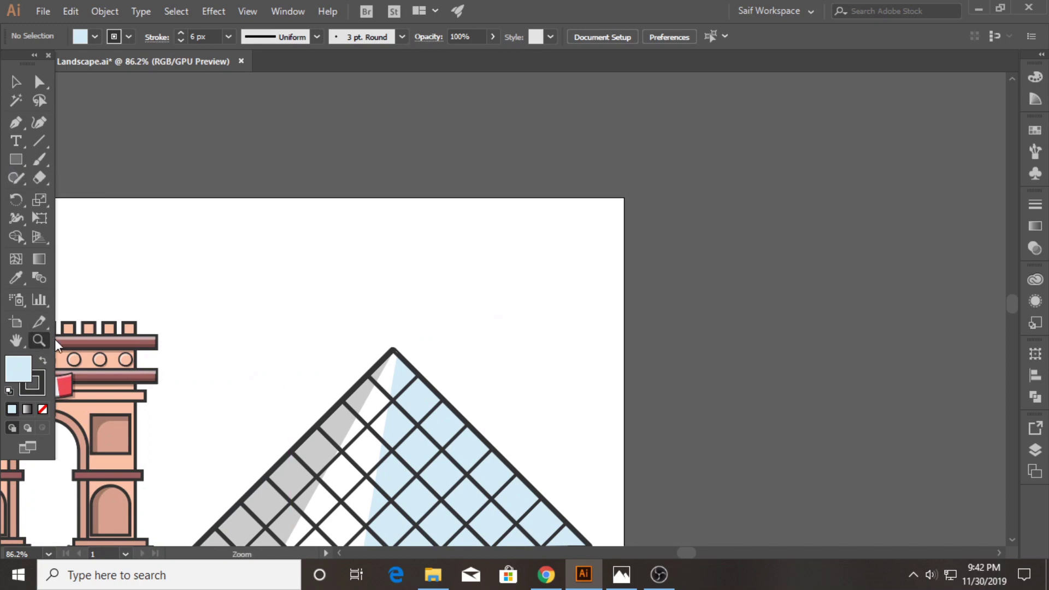
pyautogui.click(417, 264)
pyautogui.moveTo(452, 314)
pyautogui.mouseDown()
pyautogui.moveTo(535, 337)
pyautogui.moveTo(862, 327)
pyautogui.mouseUp()
pyautogui.press('v')
pyautogui.click(257, 228)
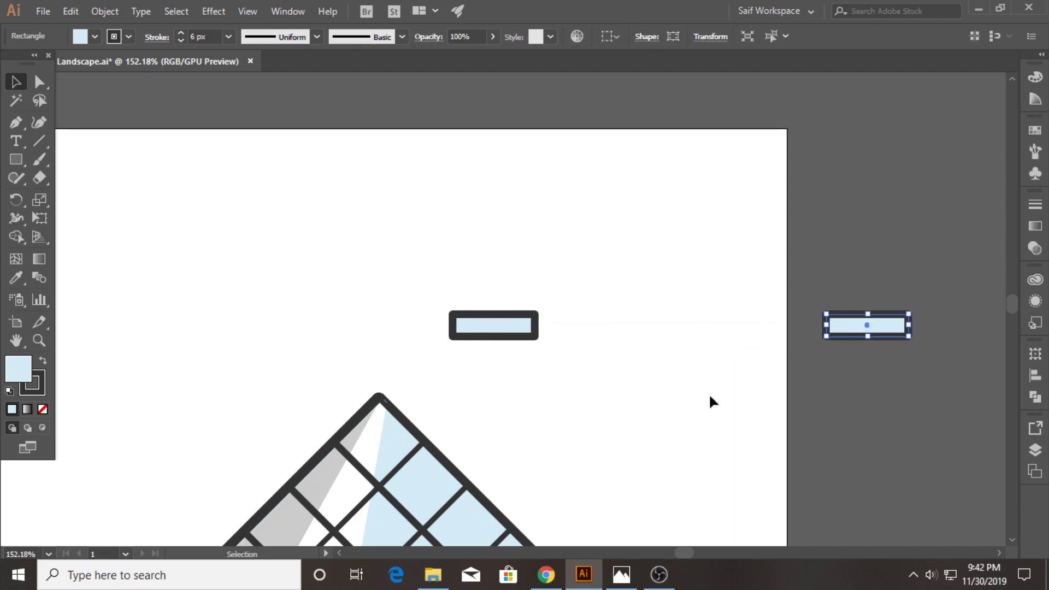
pyautogui.moveTo(506, 277); pyautogui.dragTo(848, 379)
pyautogui.click(228, 37)
pyautogui.click(251, 104)
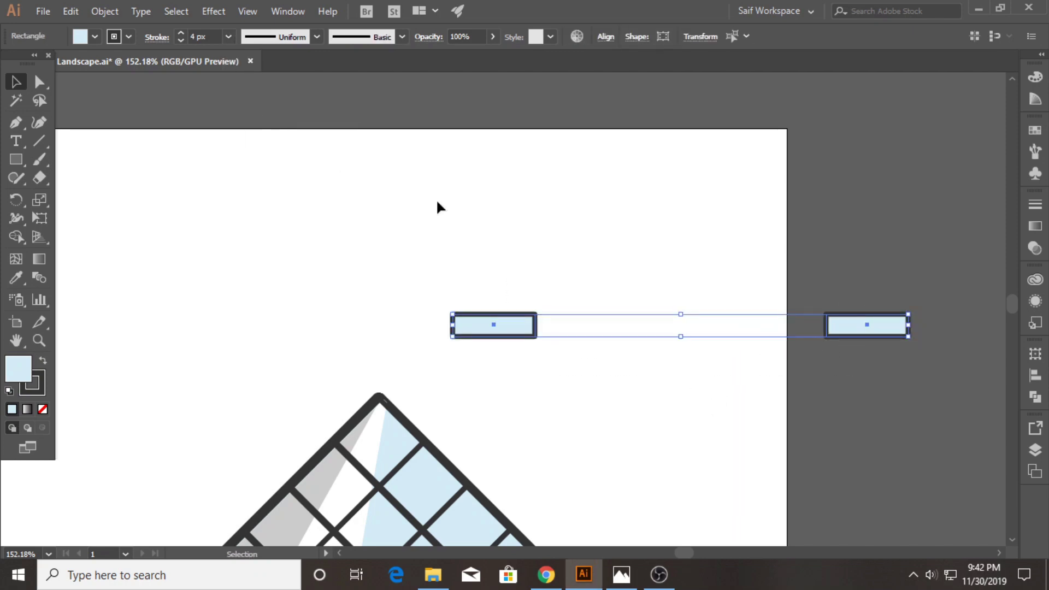
pyautogui.click(436, 206)
# - Draw a tall pillar rectangle above the left base
pyautogui.press('m')
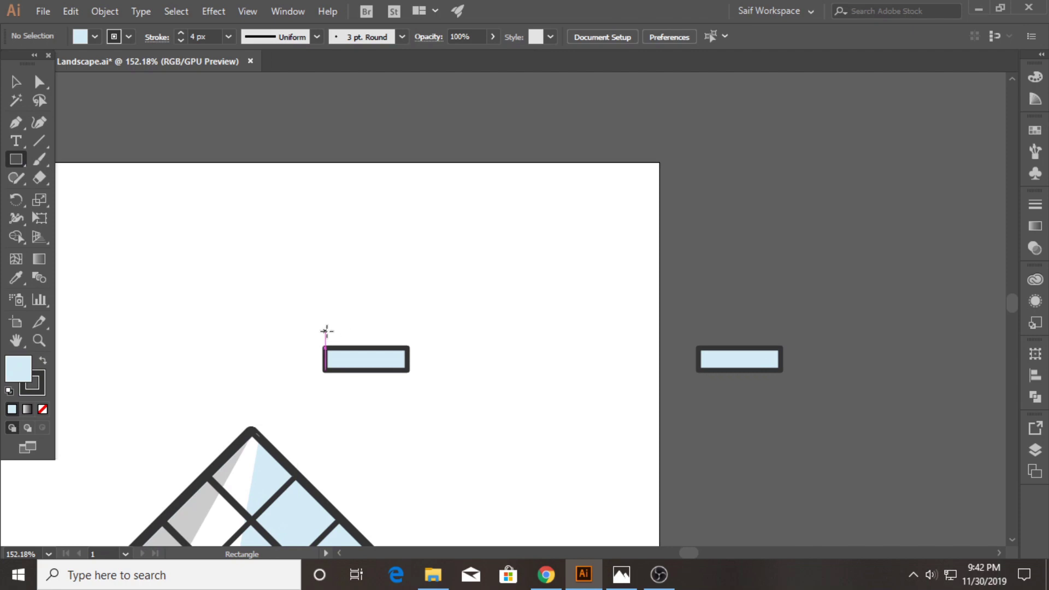
pyautogui.moveTo(334, 346); pyautogui.dragTo(398, 141)
pyautogui.press('v')
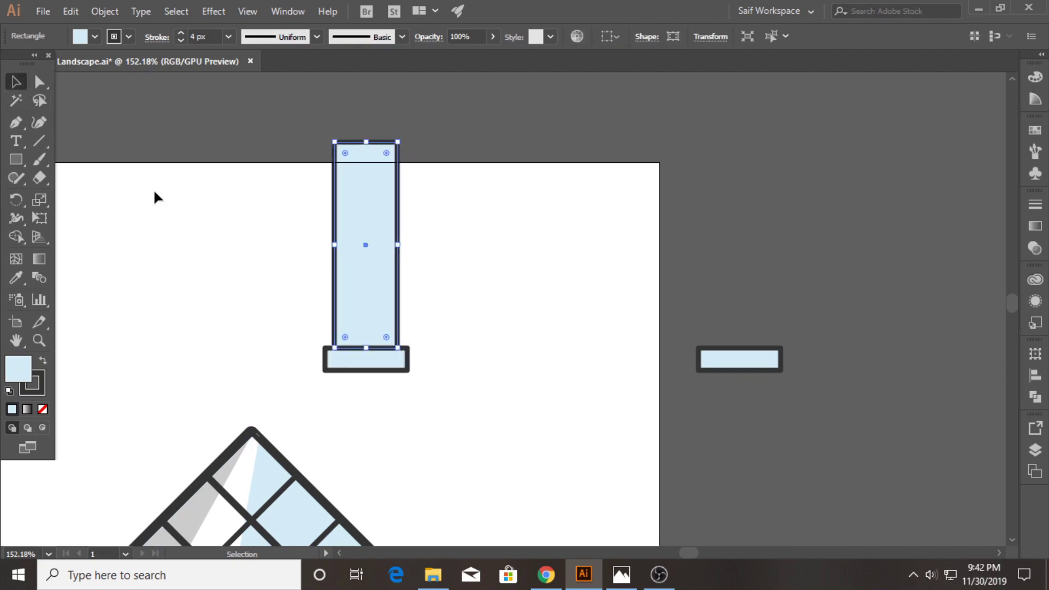
# - Draw two crossing diagonal lines across the pillar's top, forming an X
pyautogui.click(16, 123)
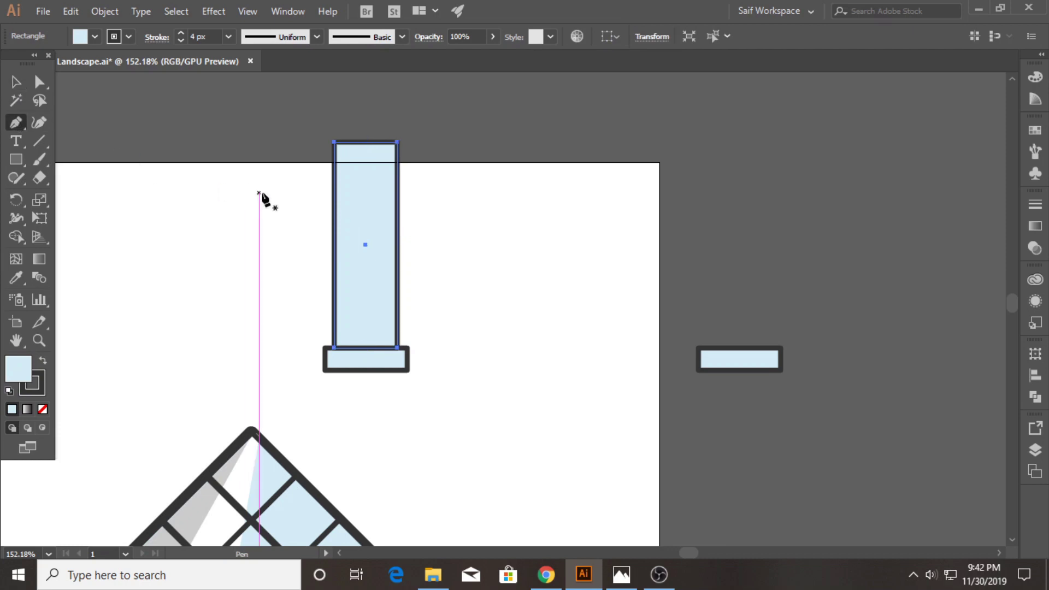
pyautogui.click(325, 133)
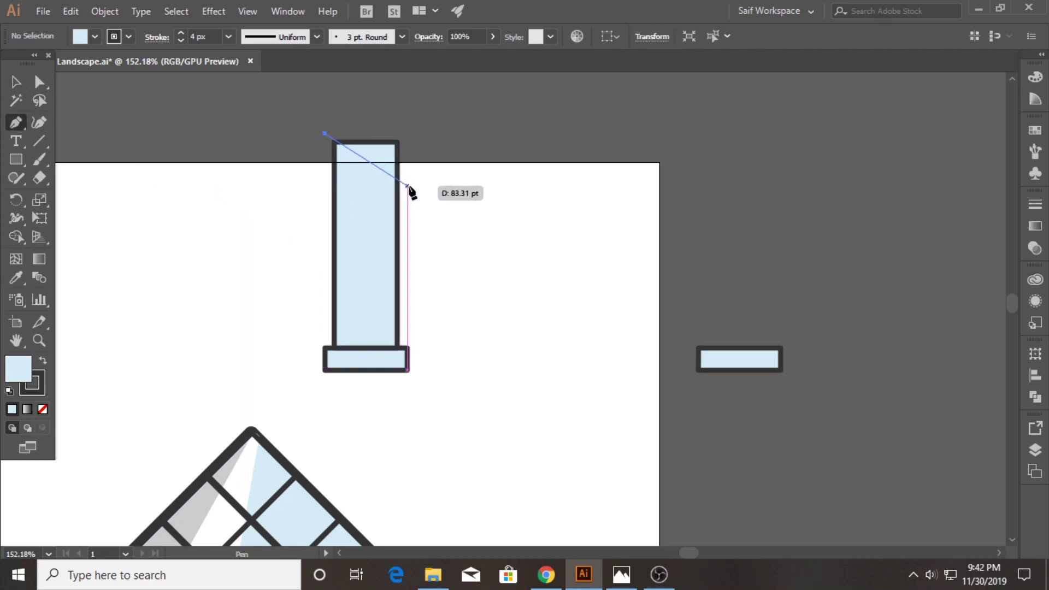
pyautogui.hotkey('ctrl', 'z')
pyautogui.click(325, 137)
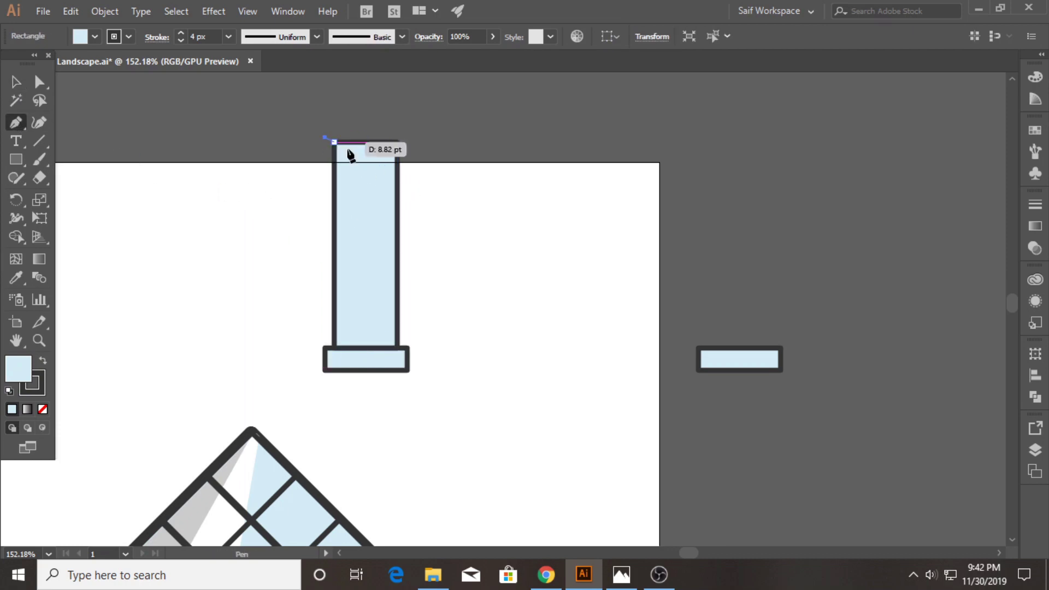
pyautogui.click(408, 182)
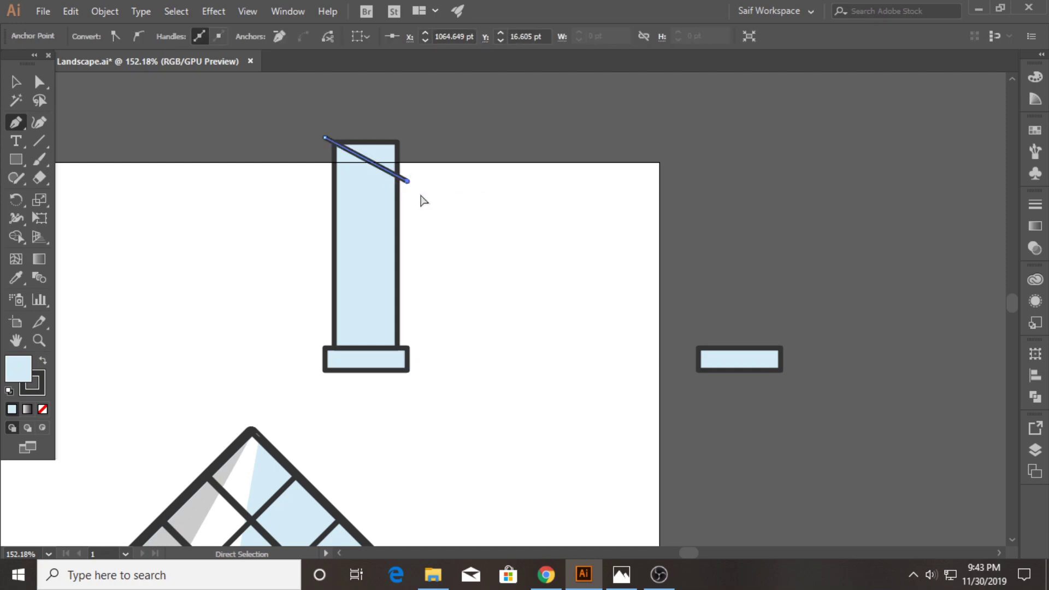
pyautogui.keyDown('ctrl'); pyautogui.click(424, 201); pyautogui.keyUp('ctrl')
pyautogui.click(407, 134)
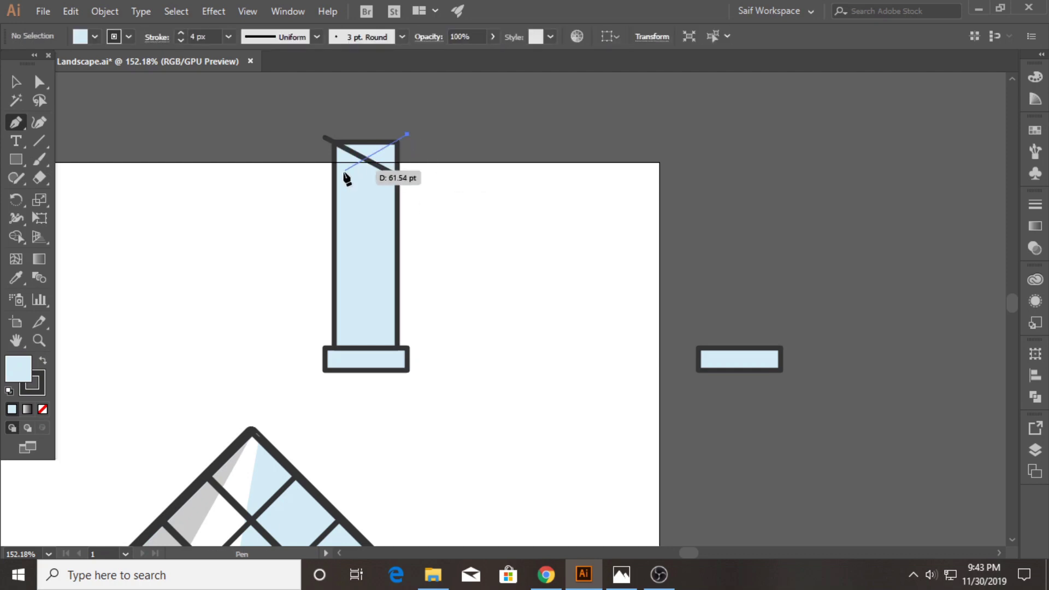
pyautogui.click(325, 185)
pyautogui.keyDown('ctrl'); pyautogui.click(281, 215); pyautogui.keyUp('ctrl')
# - Replace the second diagonal with a vertically reflected copy of the first, completing the X
pyautogui.press('v')
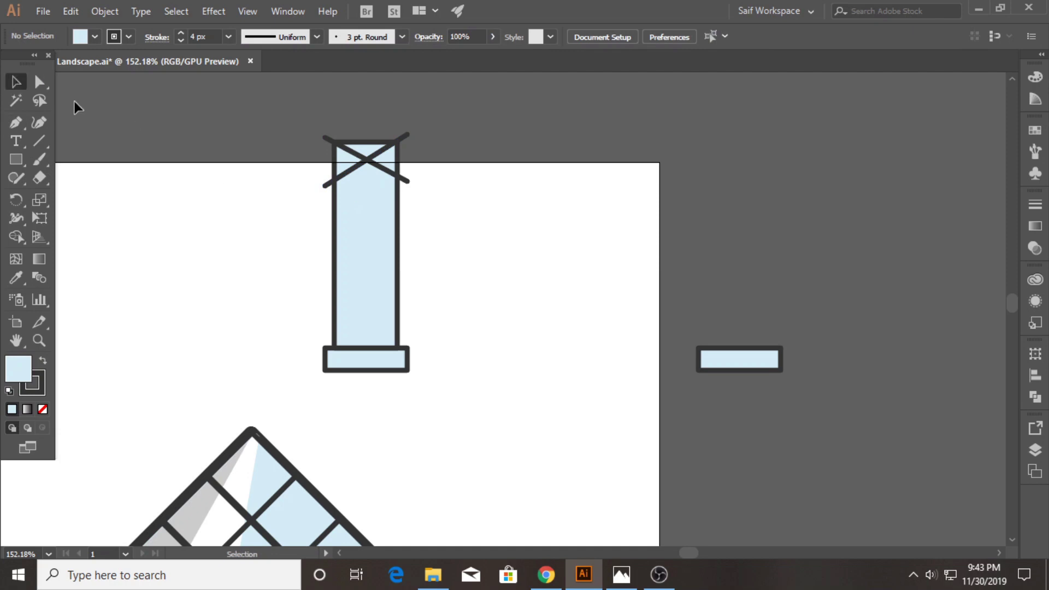
pyautogui.hotkey('ctrl', 'z')
pyautogui.rightClick(365, 160)
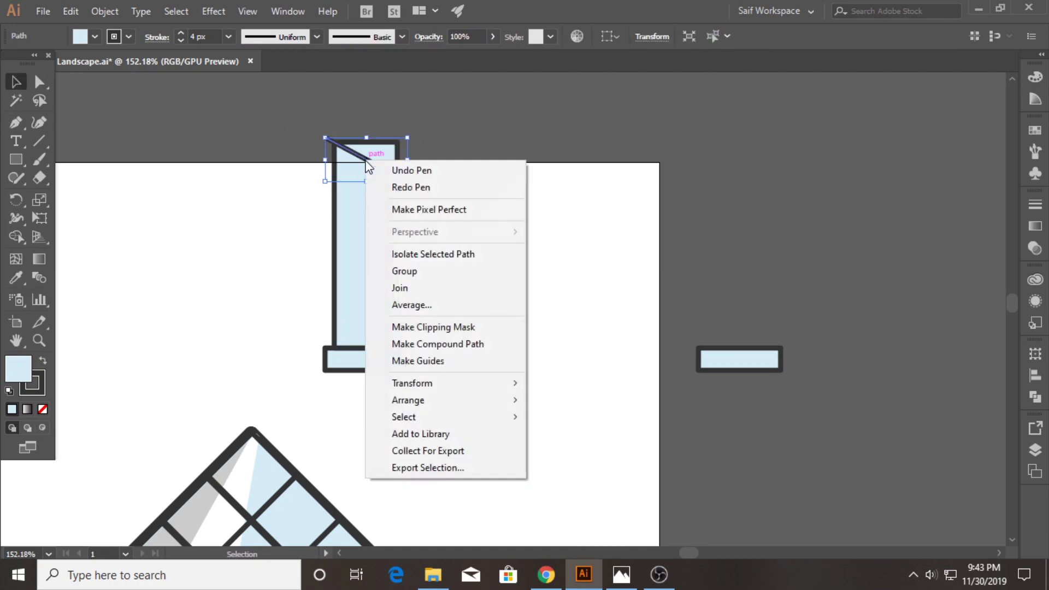
pyautogui.click(562, 424)
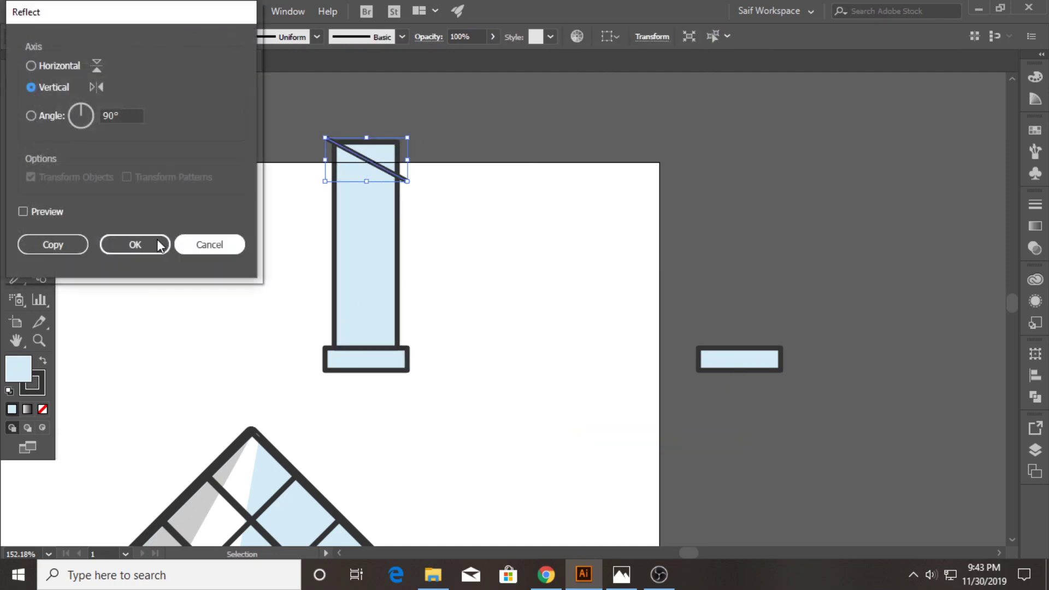
pyautogui.click(73, 245)
pyautogui.click(303, 122)
# - Trim the diagonal ends overhanging the pillar with Shape Builder
pyautogui.moveTo(303, 123); pyautogui.dragTo(326, 167)
pyautogui.click(17, 239)
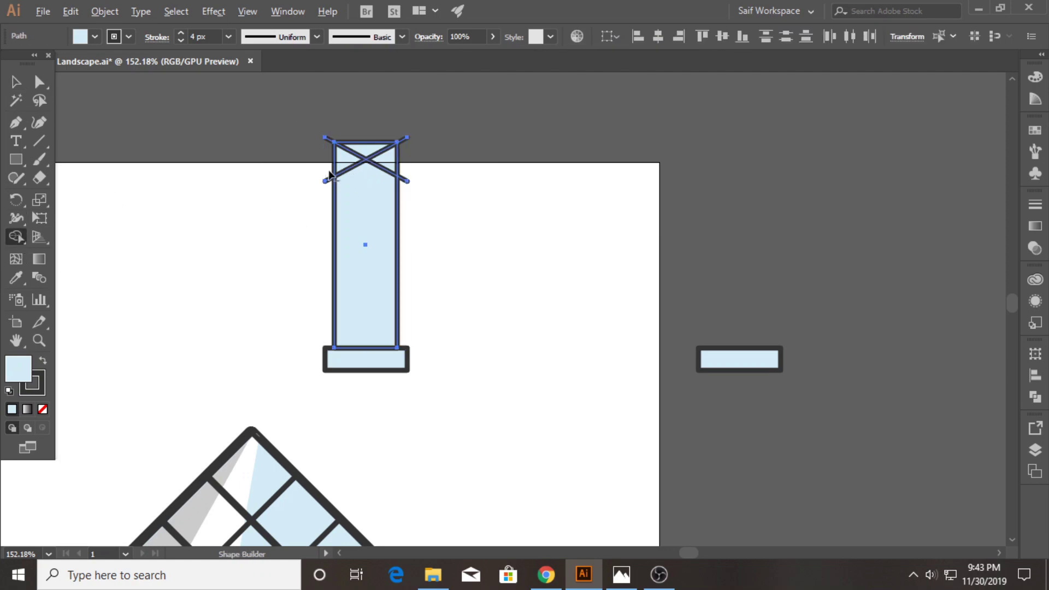
pyautogui.keyDown('alt'); pyautogui.click(403, 181); pyautogui.keyUp('alt')
pyautogui.press('v')
pyautogui.click(262, 159)
# - Repeat the X lines down the pillar's full height with Ctrl+D
pyautogui.click(365, 159)
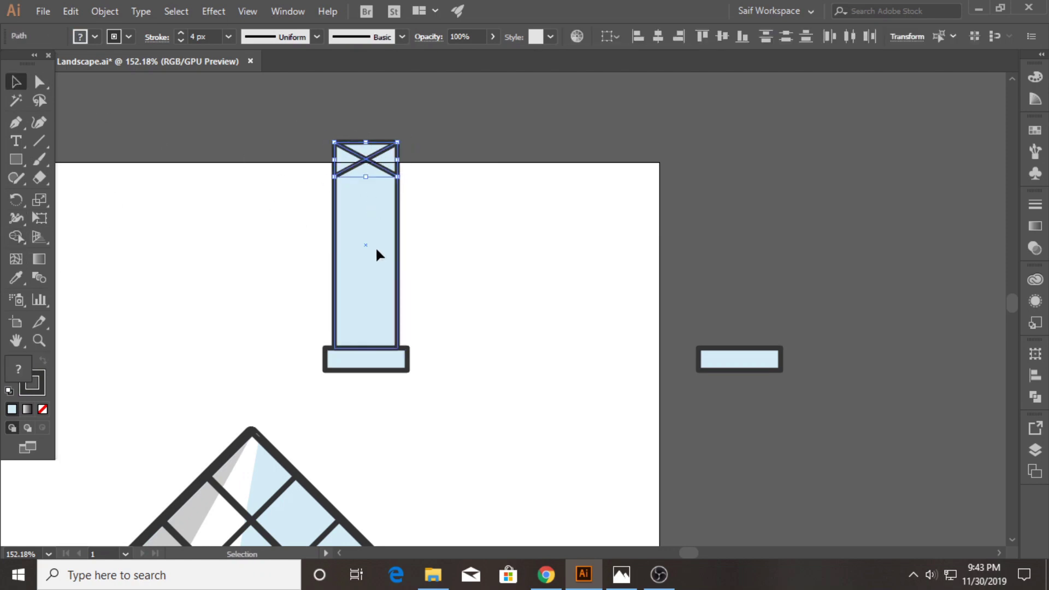
pyautogui.moveTo(367, 166); pyautogui.dragTo(370, 199)
pyautogui.hotkey('ctrl', 'd')
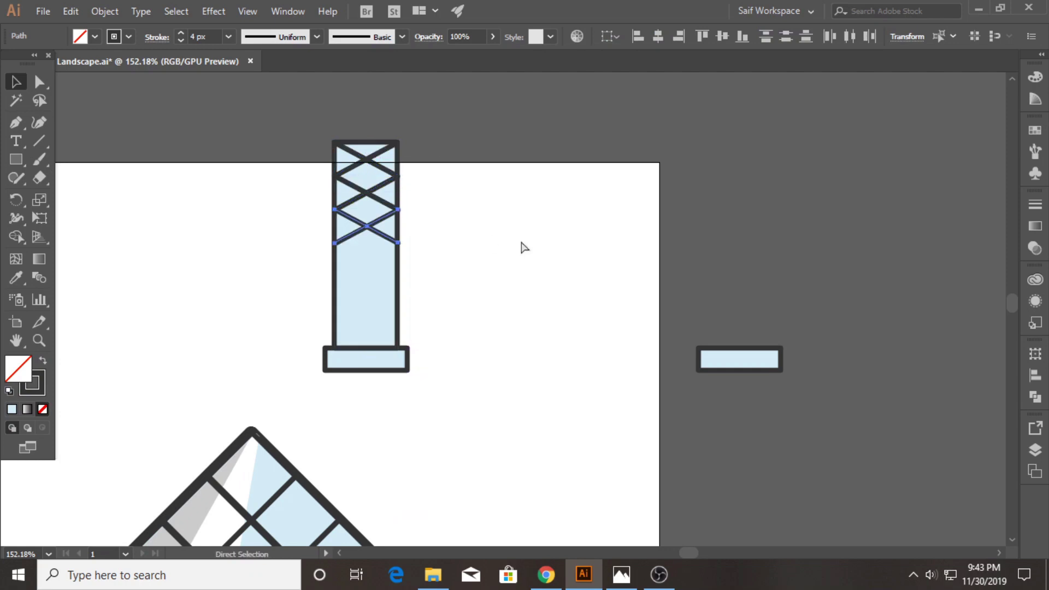
pyautogui.hotkey('ctrl', 'd')
pyautogui.hotkey('ctrl', 'd')
pyautogui.hotkey('ctrl', 'd')
pyautogui.click(486, 244)
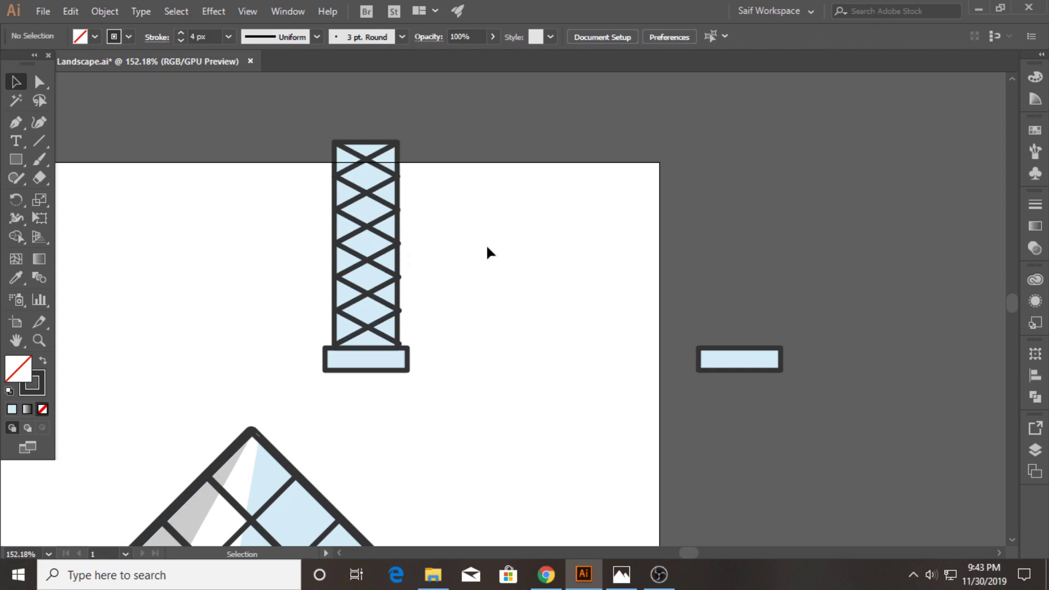
# - Align the pillar's stroke to the outside and widen the base rectangle
pyautogui.click(399, 229)
pyautogui.moveTo(398, 243); pyautogui.dragTo(398, 244)
pyautogui.click(156, 37)
pyautogui.click(100, 119)
pyautogui.click(236, 190)
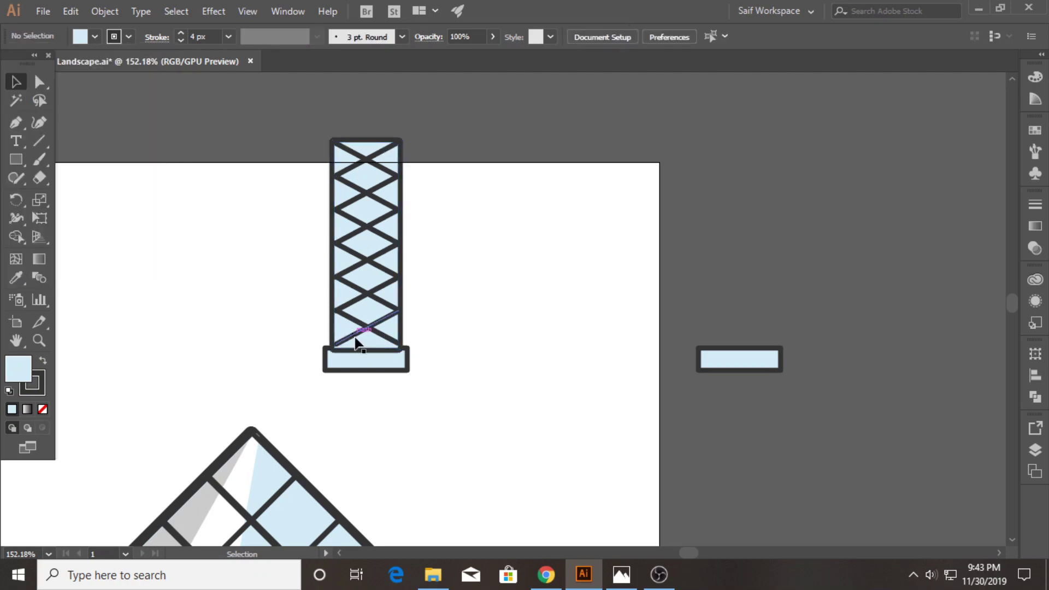
pyautogui.click(399, 361)
pyautogui.moveTo(406, 359)
pyautogui.mouseDown()
pyautogui.moveTo(424, 361)
pyautogui.moveTo(363, 362)
pyautogui.mouseUp()
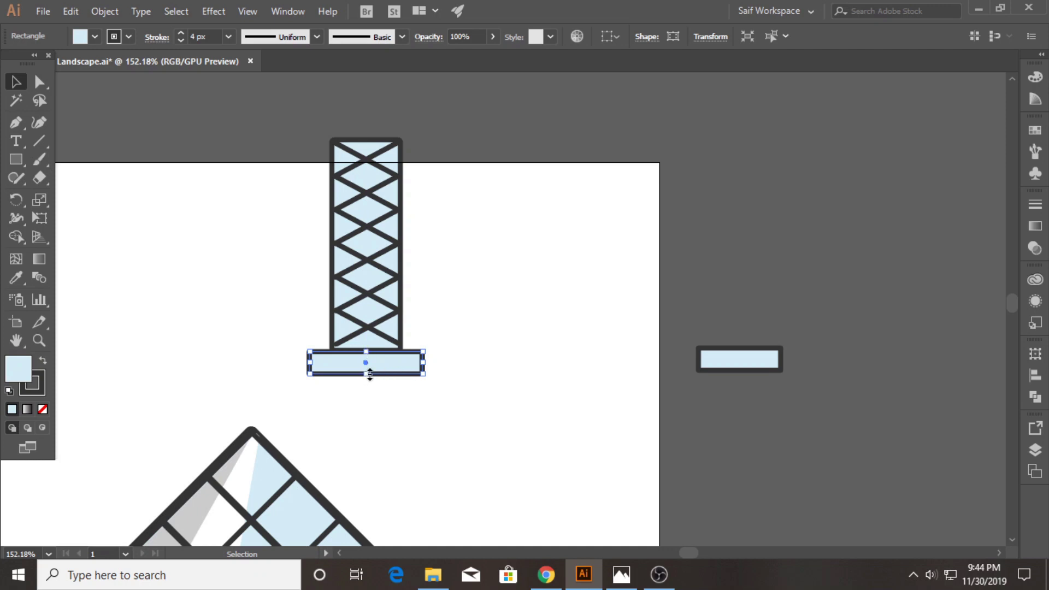
# - Make the base rectangle taller and delete the spare right rectangle
pyautogui.moveTo(367, 351); pyautogui.dragTo(366, 347)
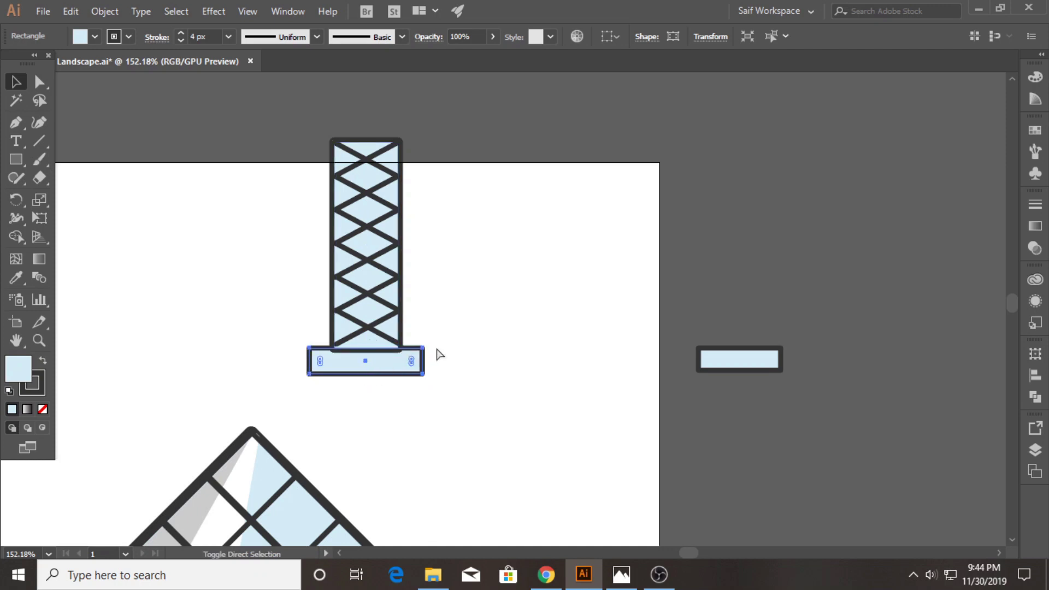
pyautogui.click(739, 359)
pyautogui.press('Delete')
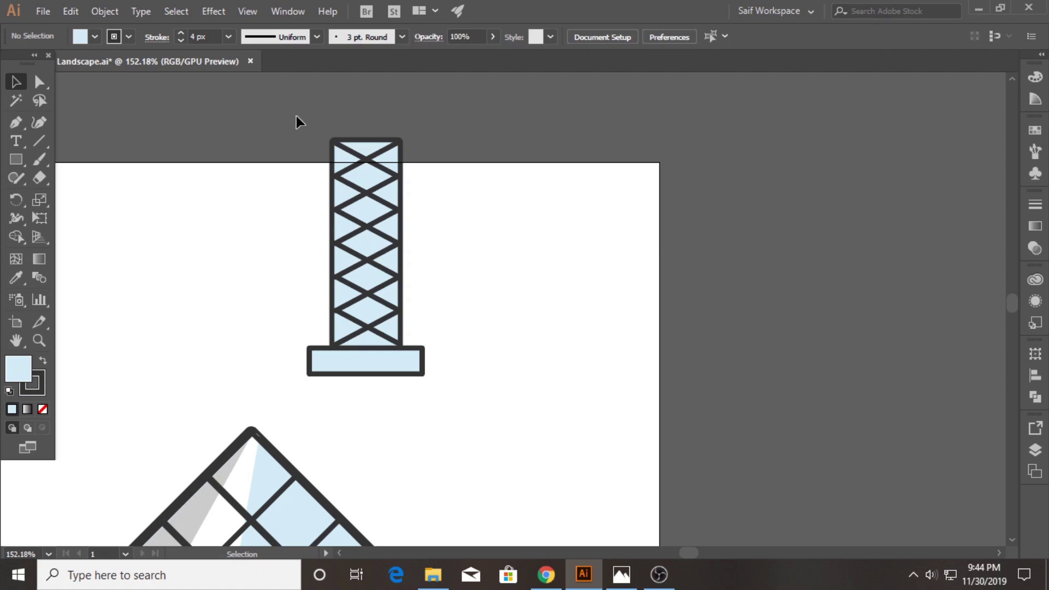
# - Try slanting the tower by dragging its top anchor points, undoing each attempt
pyautogui.moveTo(384, 332); pyautogui.dragTo(386, 333)
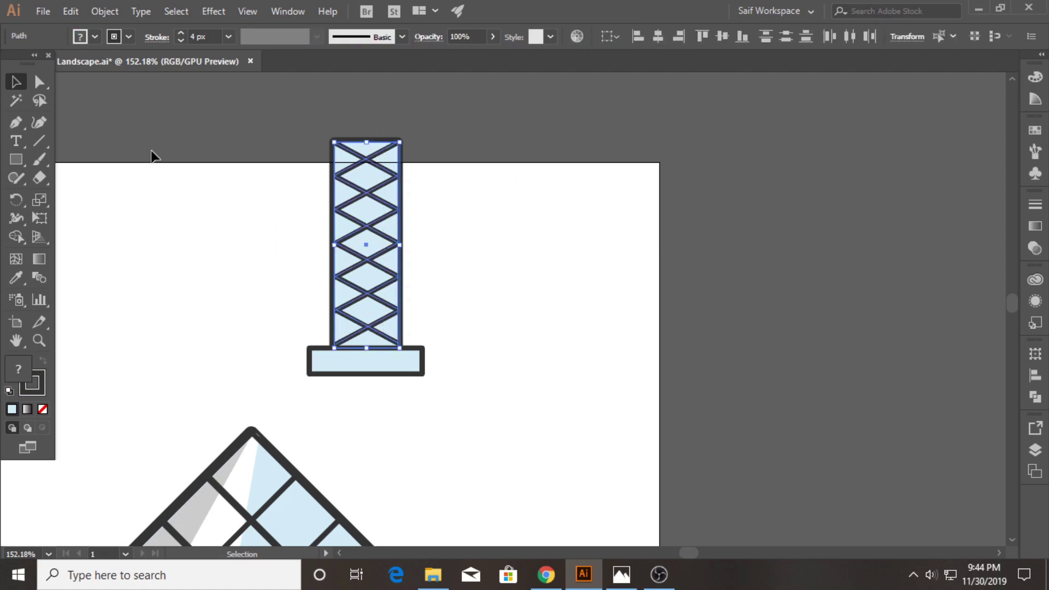
pyautogui.click(39, 82)
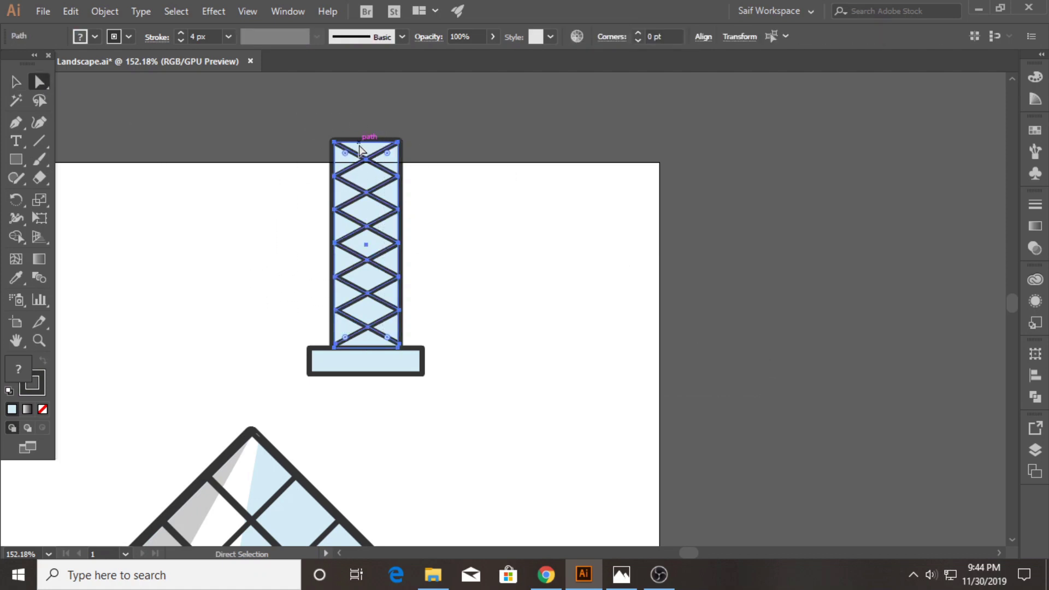
pyautogui.moveTo(359, 149); pyautogui.dragTo(374, 149)
pyautogui.click(16, 82)
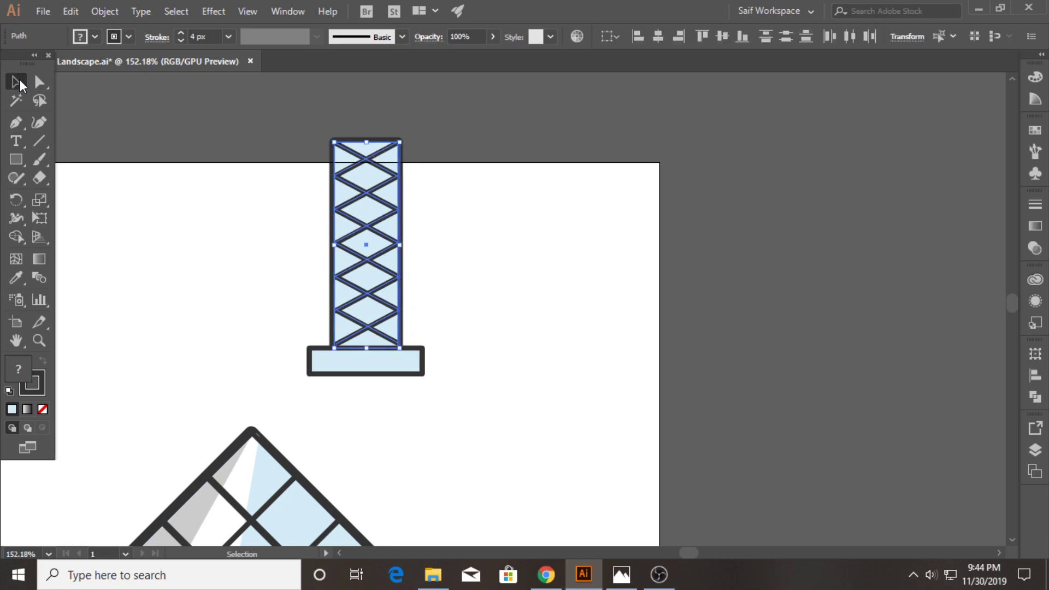
pyautogui.click(265, 150)
pyautogui.click(370, 147)
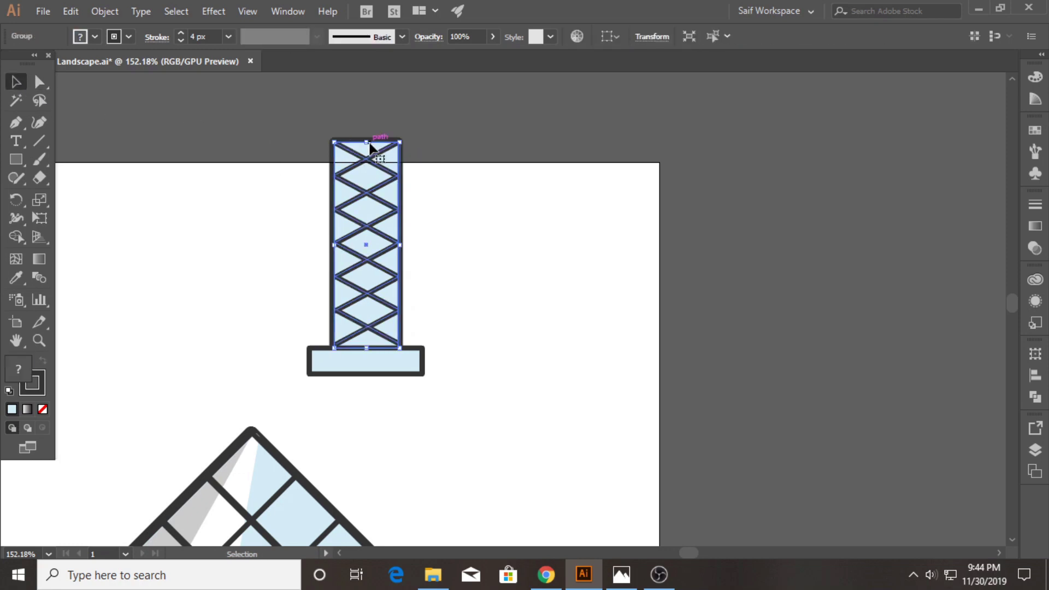
pyautogui.click(39, 82)
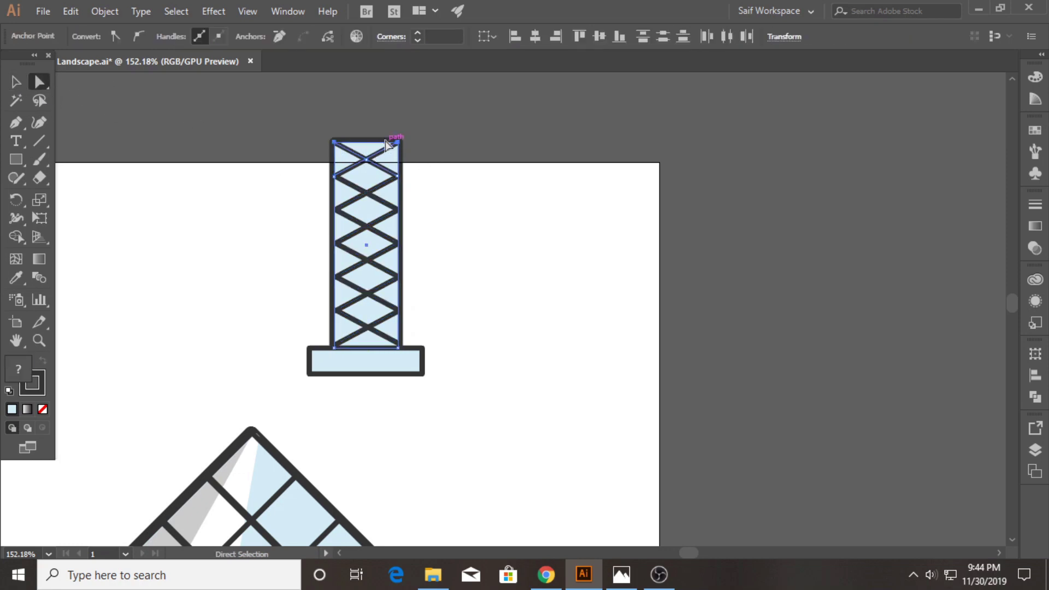
pyautogui.moveTo(366, 143); pyautogui.dragTo(410, 147)
pyautogui.hotkey('ctrl', 'z')
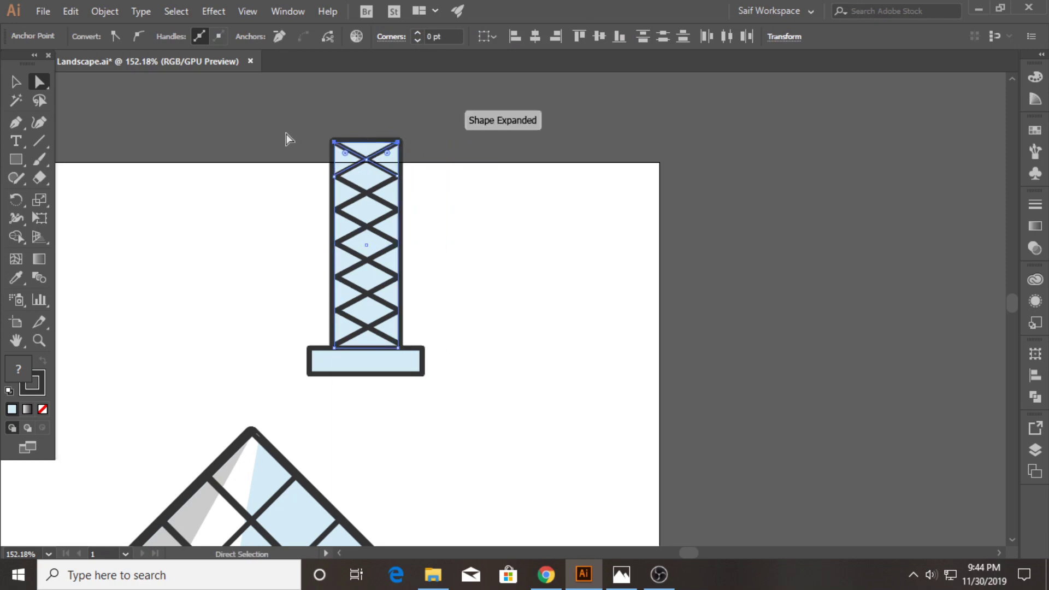
pyautogui.moveTo(424, 335); pyautogui.dragTo(396, 363)
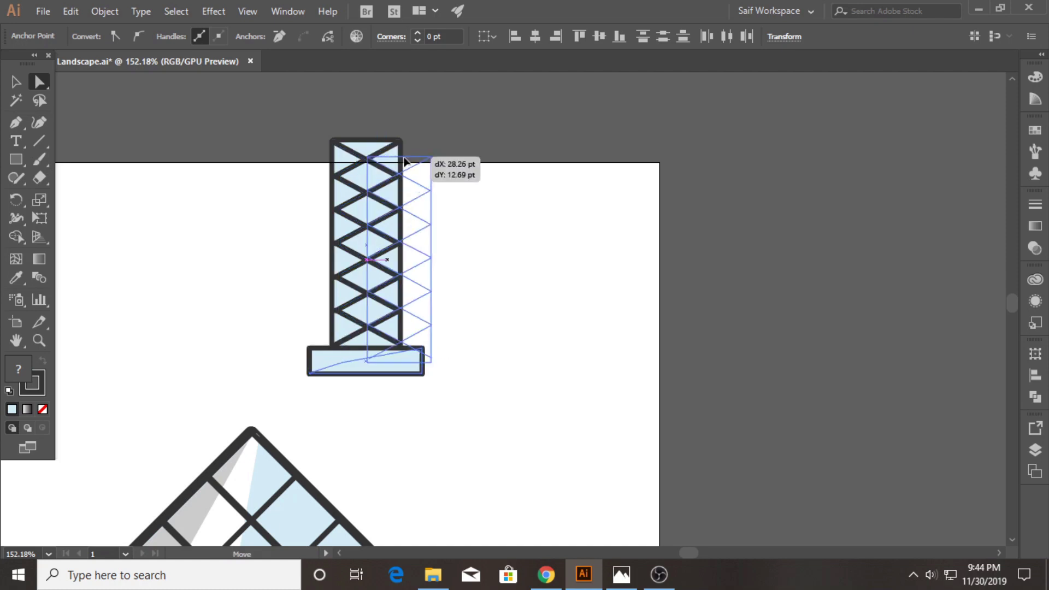
pyautogui.moveTo(368, 153); pyautogui.dragTo(410, 156)
pyautogui.hotkey('ctrl', 'z')
pyautogui.click(508, 231)
# - Shear the tower with the Shear tool so its top leans right
pyautogui.press('v')
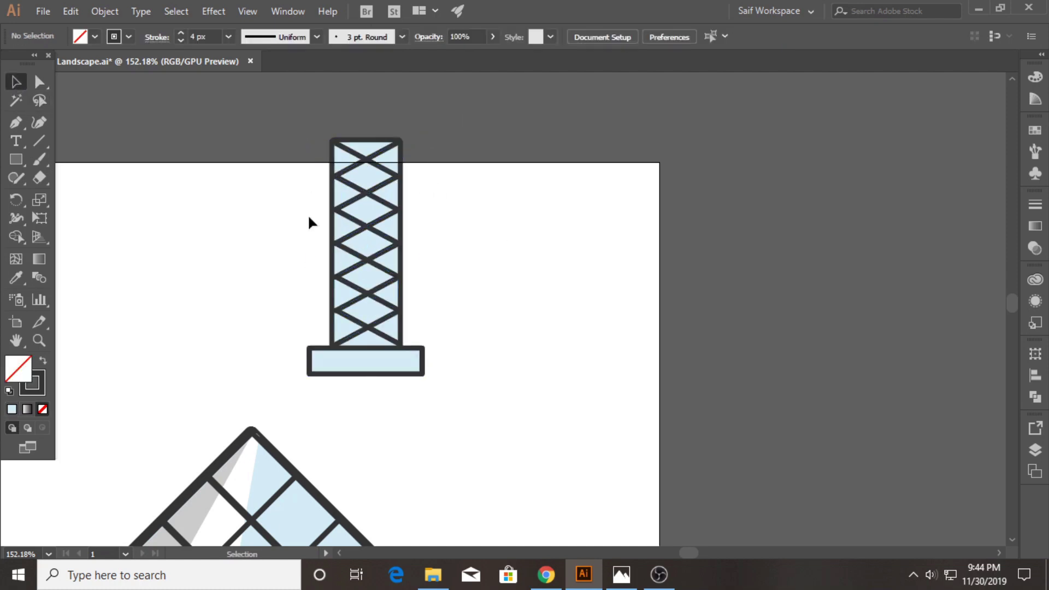
pyautogui.click(335, 221)
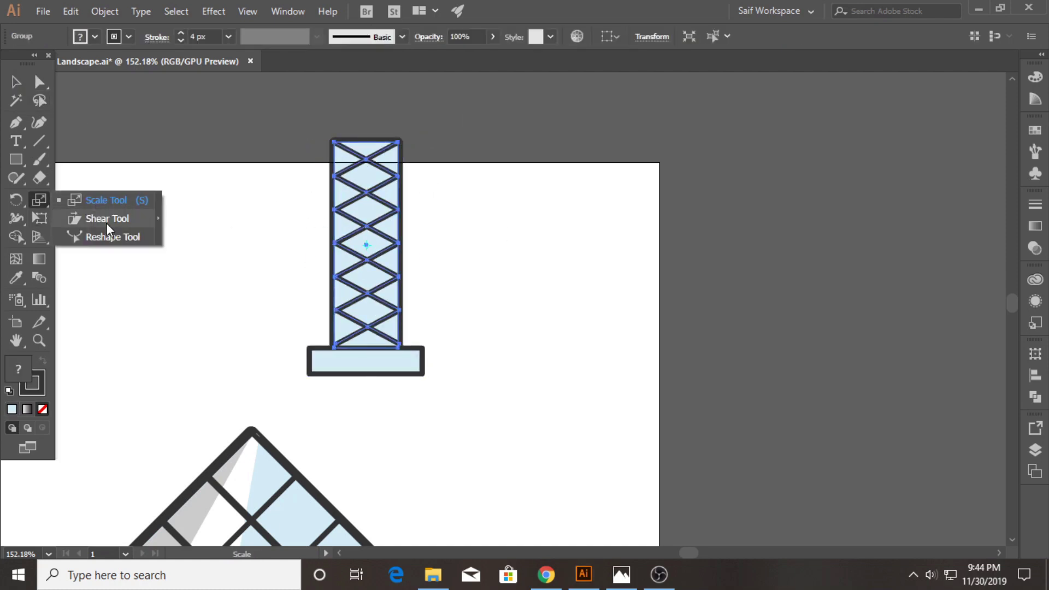
pyautogui.moveTo(46, 202); pyautogui.dragTo(105, 221)
pyautogui.moveTo(360, 141); pyautogui.dragTo(403, 152)
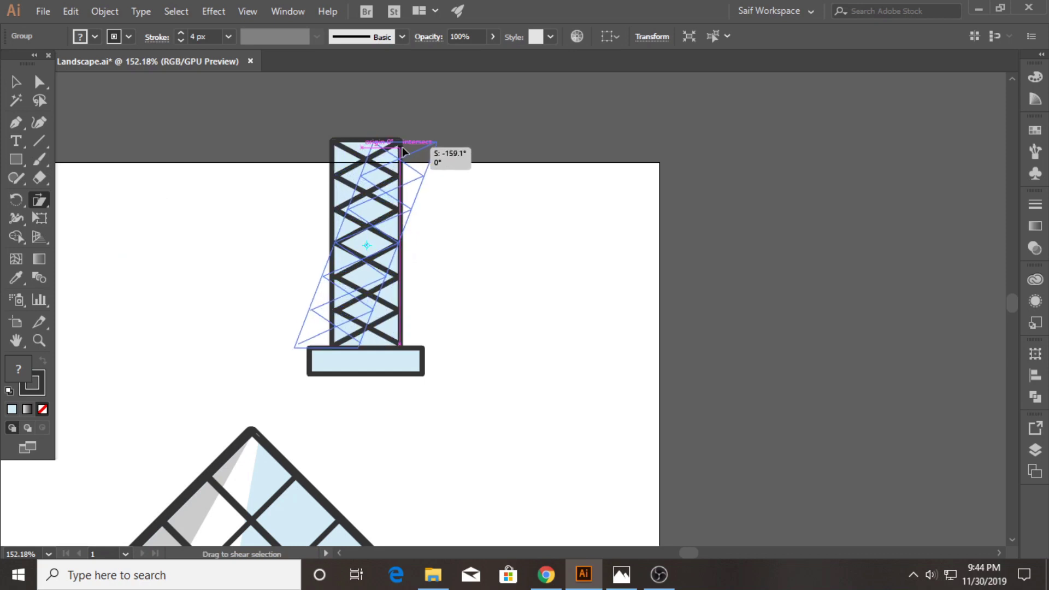
pyautogui.moveTo(401, 149); pyautogui.dragTo(414, 147)
pyautogui.press('v')
pyautogui.click(244, 174)
# - Move the slanted tower right onto its base and select them together
pyautogui.moveTo(383, 207); pyautogui.dragTo(433, 204)
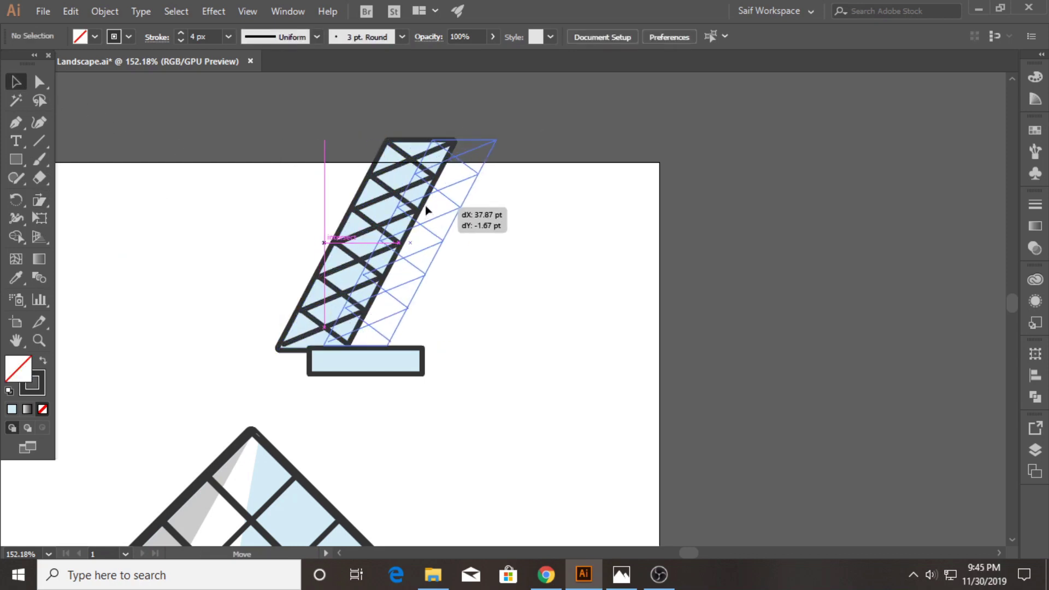
pyautogui.click(277, 201)
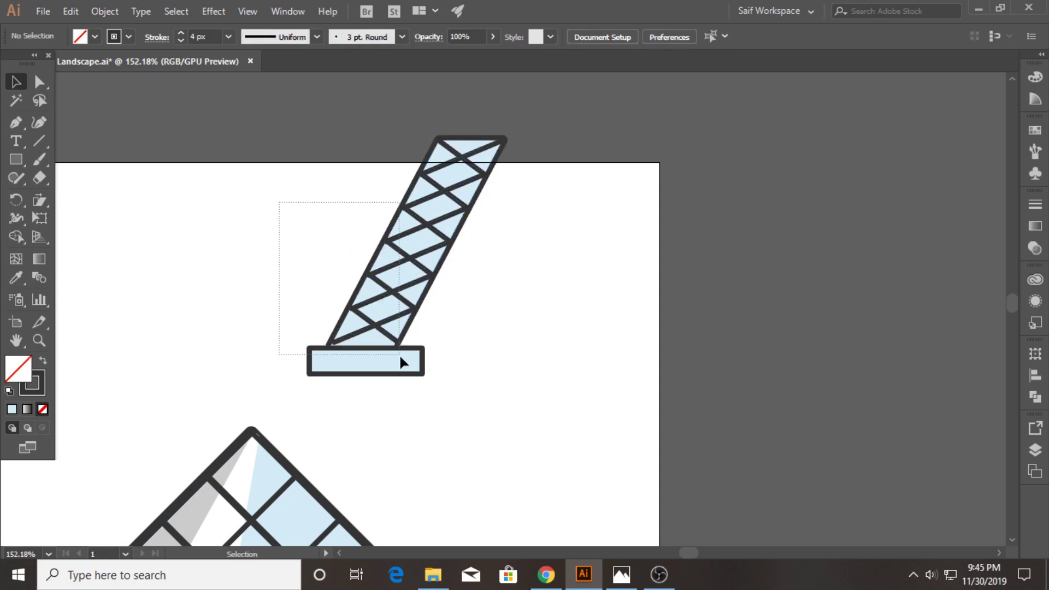
pyautogui.moveTo(401, 361); pyautogui.dragTo(402, 361)
pyautogui.rightClick(378, 317)
pyautogui.moveTo(449, 449)
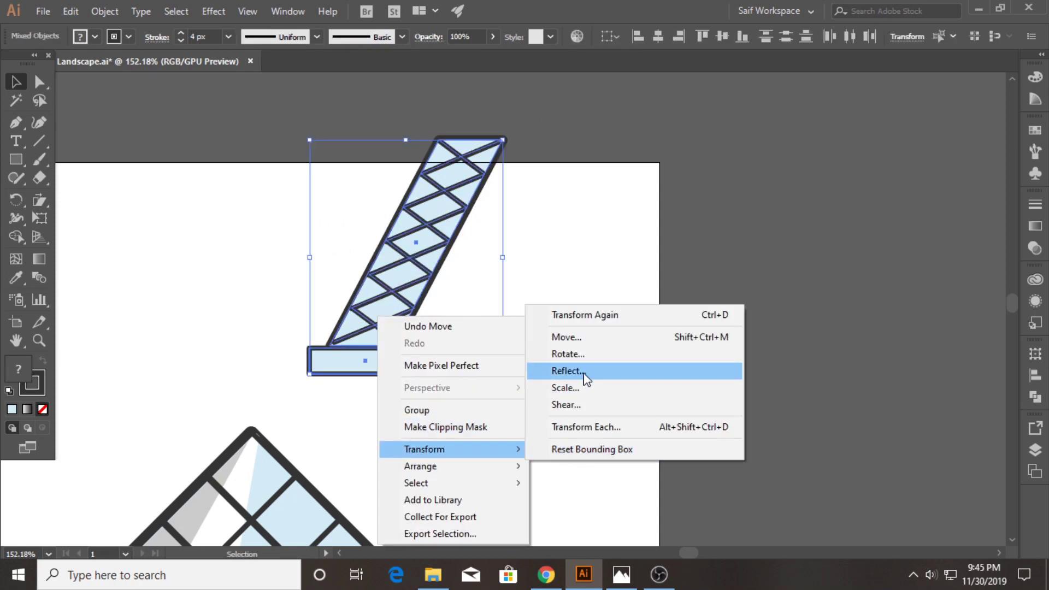
# - Make a mirrored copy of the tower leg and move it to the right
pyautogui.click(568, 371)
pyautogui.click(51, 244)
pyautogui.moveTo(388, 262)
pyautogui.mouseDown()
pyautogui.moveTo(683, 278)
pyautogui.moveTo(694, 261)
pyautogui.mouseUp()
pyautogui.scroll(1, 559, 362)
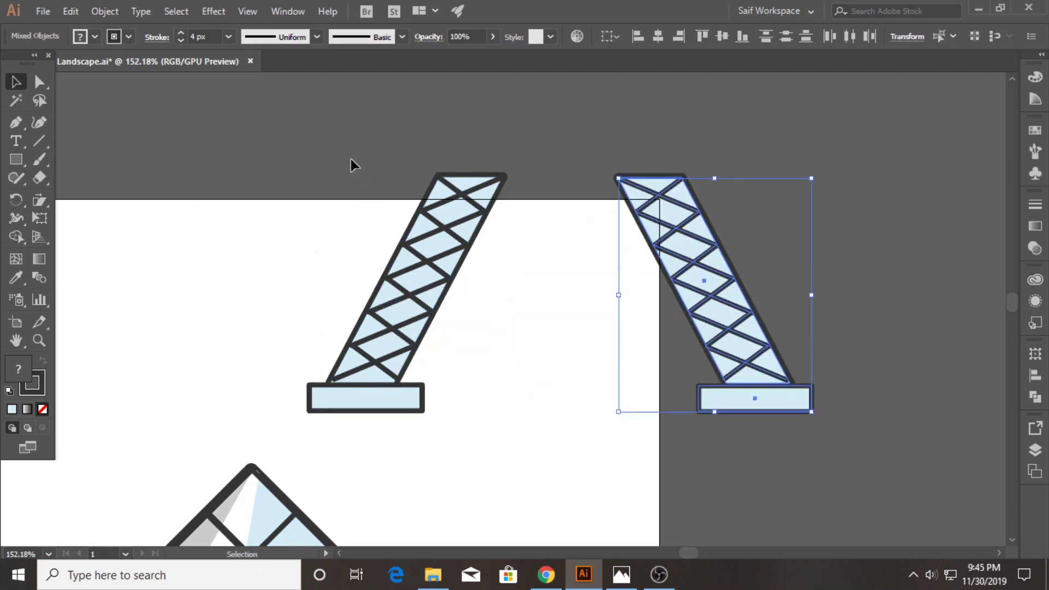
# - Shift the right leg further right and draw a flat beam rectangle across both leg tops
pyautogui.hotkey('ctrl', 'a')
pyautogui.click(578, 336)
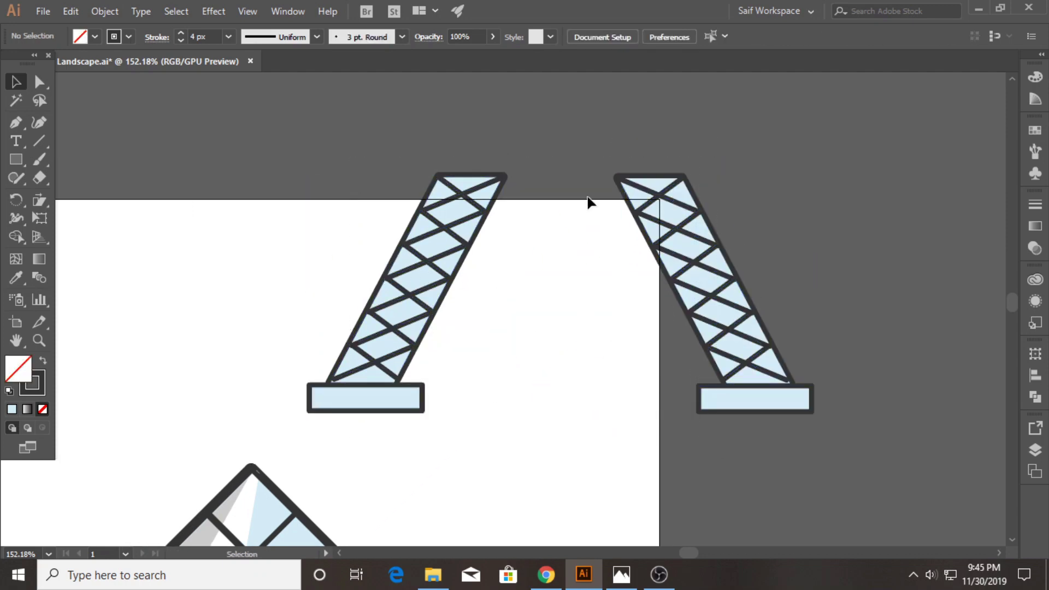
pyautogui.moveTo(756, 407); pyautogui.dragTo(788, 408)
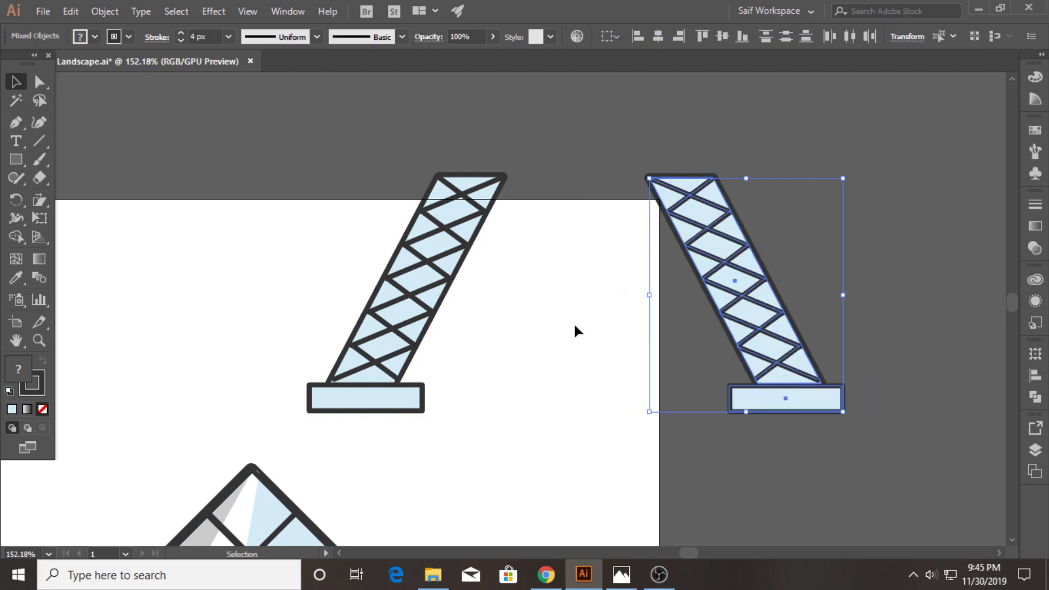
pyautogui.click(574, 328)
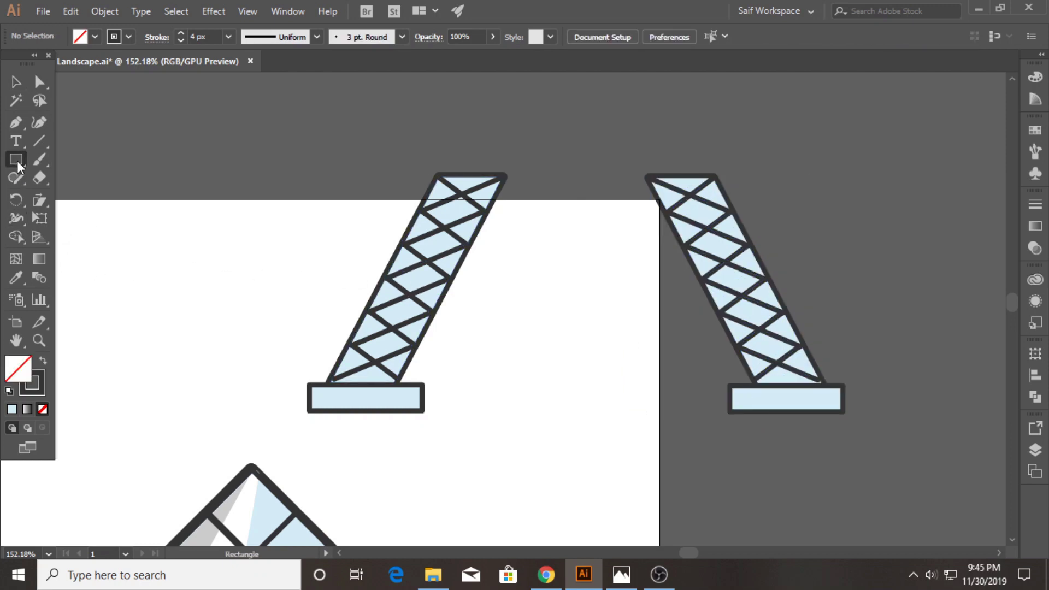
pyautogui.moveTo(17, 161); pyautogui.dragTo(51, 155)
pyautogui.moveTo(420, 147); pyautogui.dragTo(725, 177)
# - Give the beam the base's light-blue fill and outline, and flare its top anchors outward
pyautogui.click(15, 278)
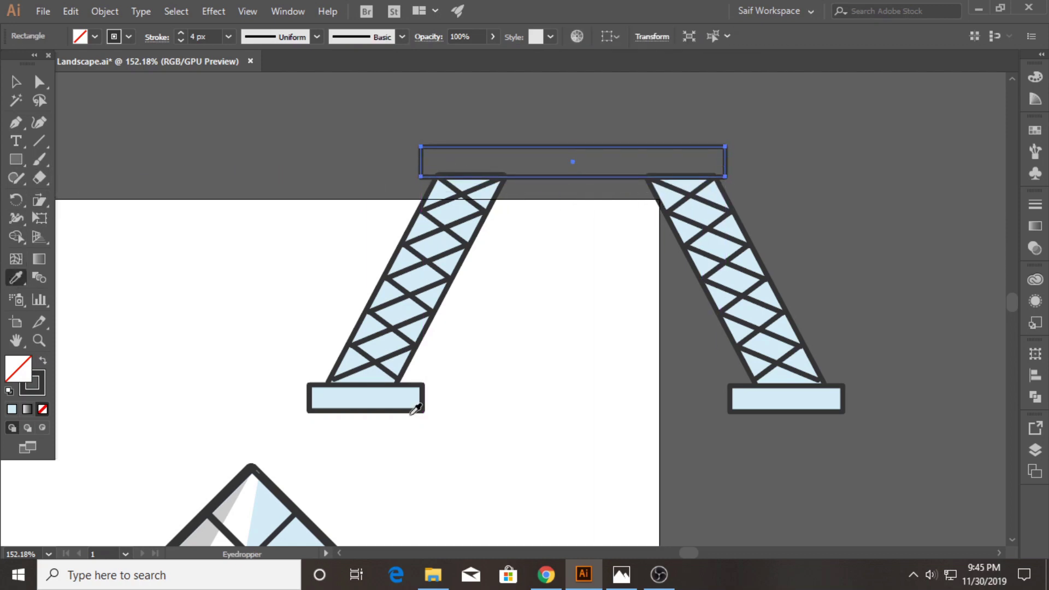
pyautogui.click(416, 403)
pyautogui.click(39, 81)
pyautogui.click(726, 159)
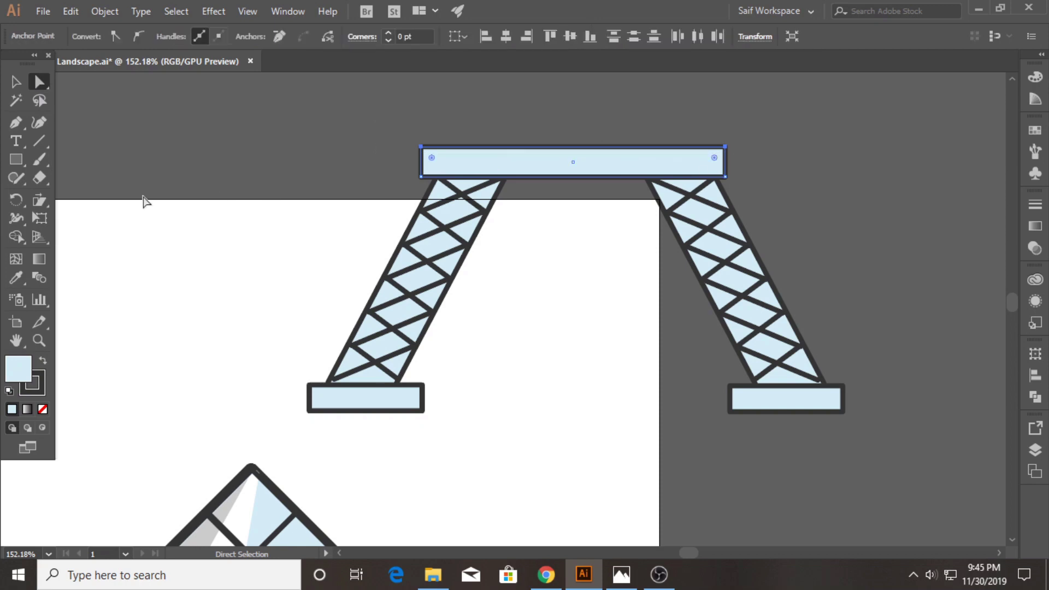
pyautogui.moveTo(35, 205); pyautogui.dragTo(77, 200)
pyautogui.moveTo(421, 147); pyautogui.dragTo(411, 146)
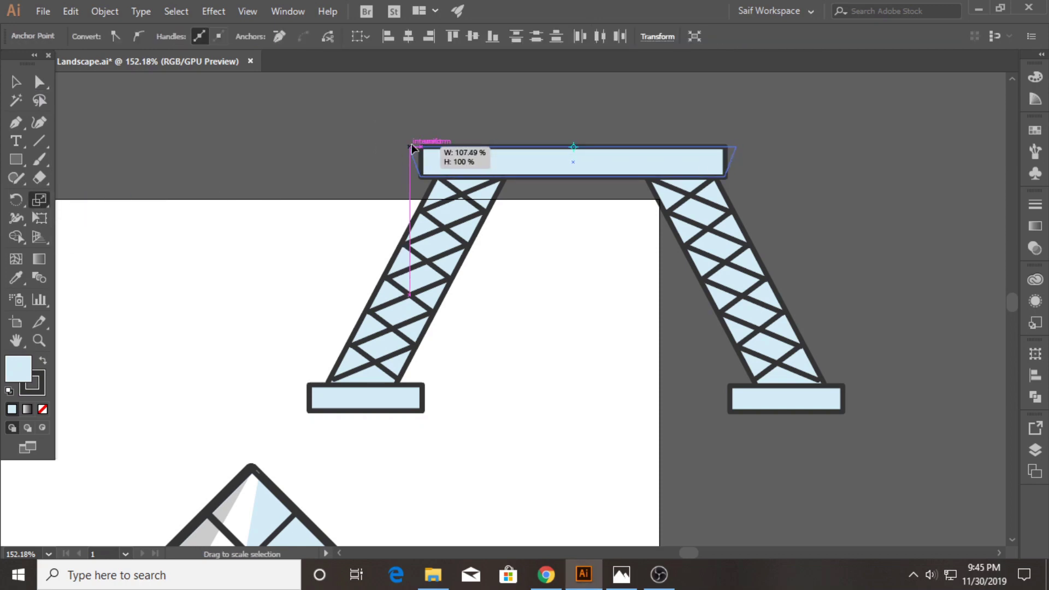
pyautogui.moveTo(411, 148); pyautogui.dragTo(411, 148)
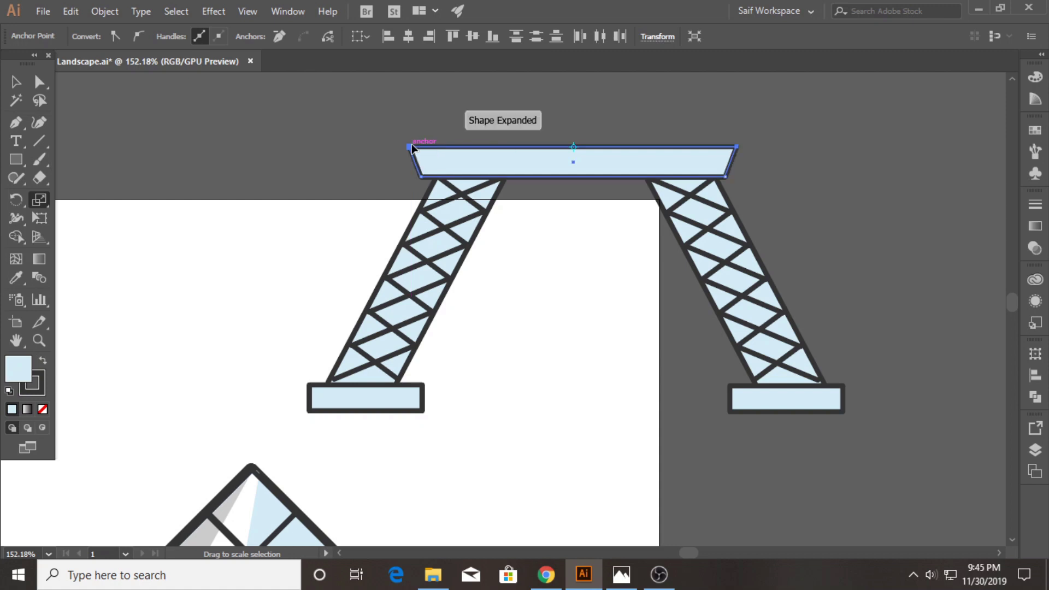
# - Check the beam's top-left anchor up close, then scale the top edge slightly narrower
pyautogui.press('z')
pyautogui.moveTo(482, 137); pyautogui.dragTo(714, 133)
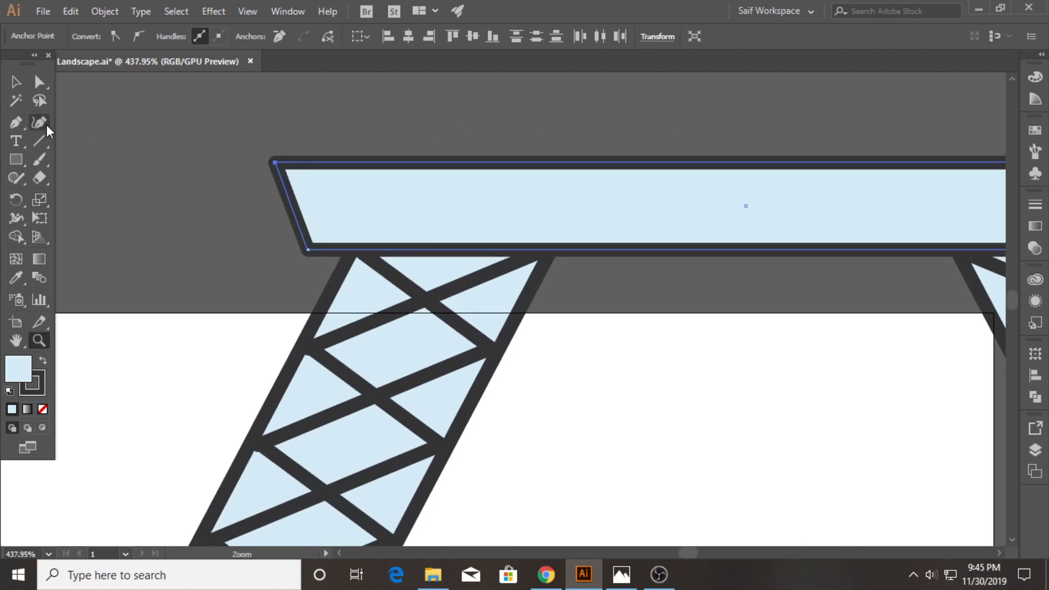
pyautogui.click(39, 81)
pyautogui.click(275, 162)
pyautogui.hscroll(5, 448, 213)
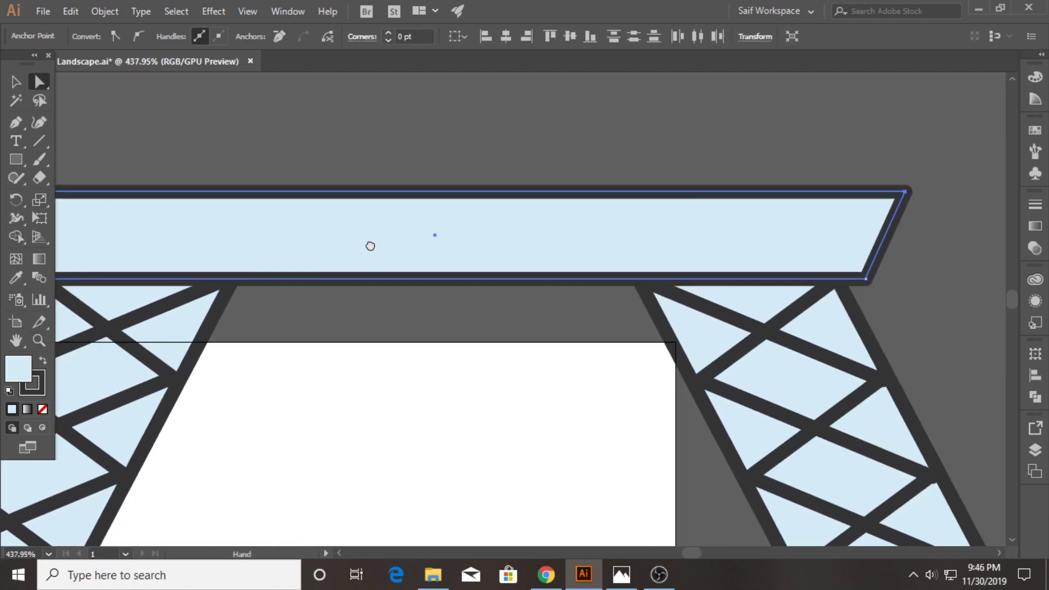
pyautogui.press('z')
pyautogui.moveTo(374, 235); pyautogui.dragTo(330, 243)
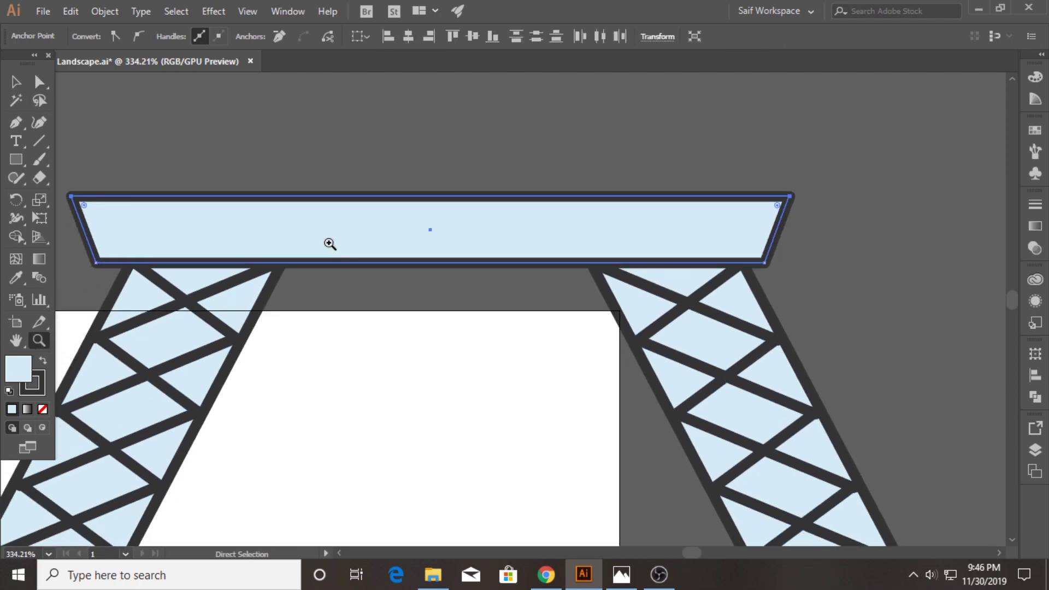
pyautogui.click(40, 199)
pyautogui.click(430, 197)
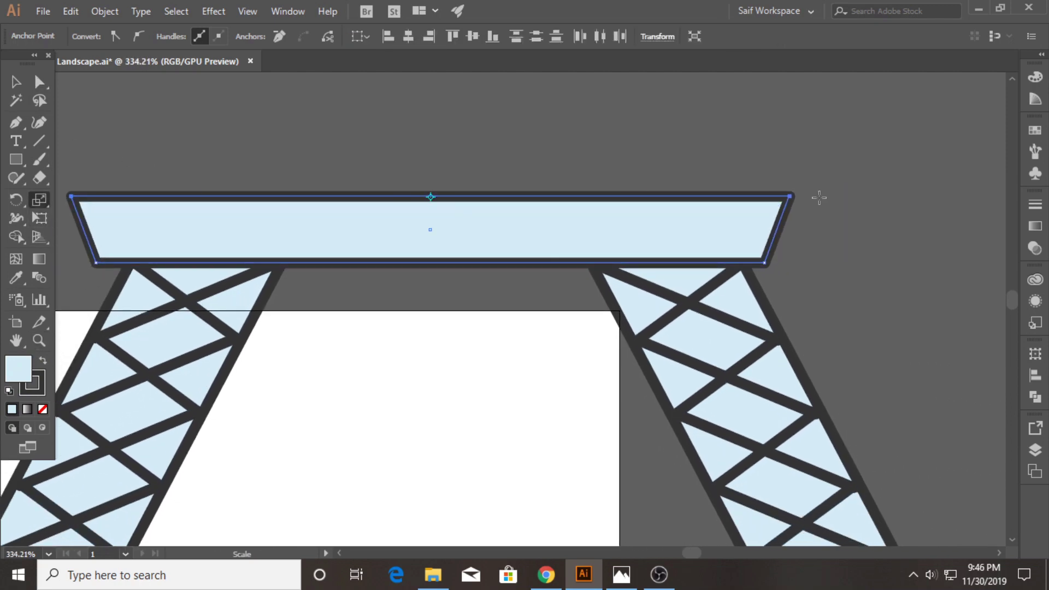
pyautogui.moveTo(791, 196); pyautogui.dragTo(781, 223)
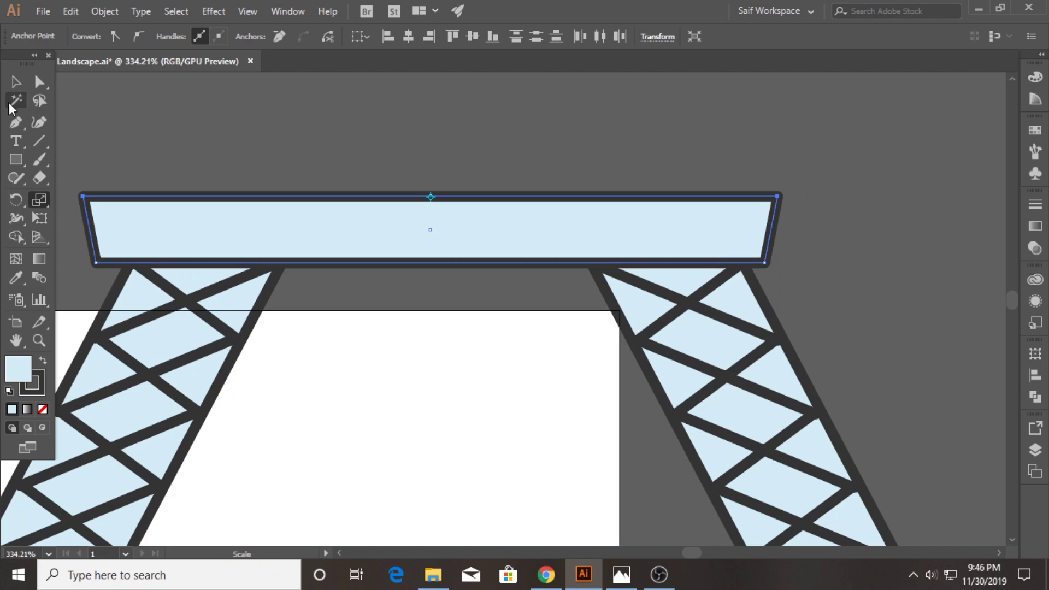
pyautogui.click(16, 159)
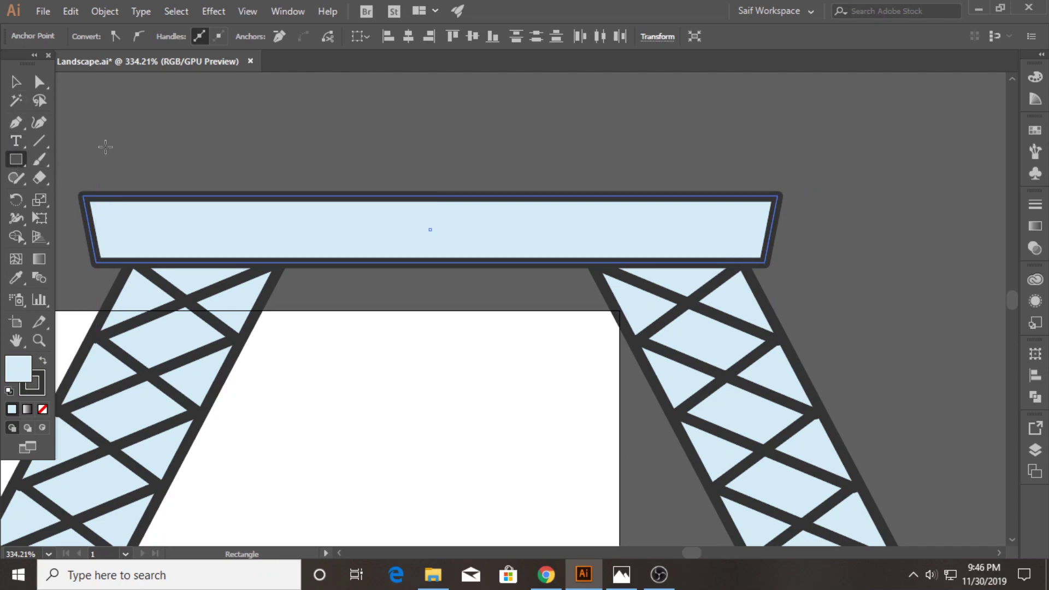
# - Draw a second platform rectangle on the beam and flare its top edge outward
pyautogui.moveTo(110, 127); pyautogui.dragTo(748, 199)
pyautogui.click(39, 83)
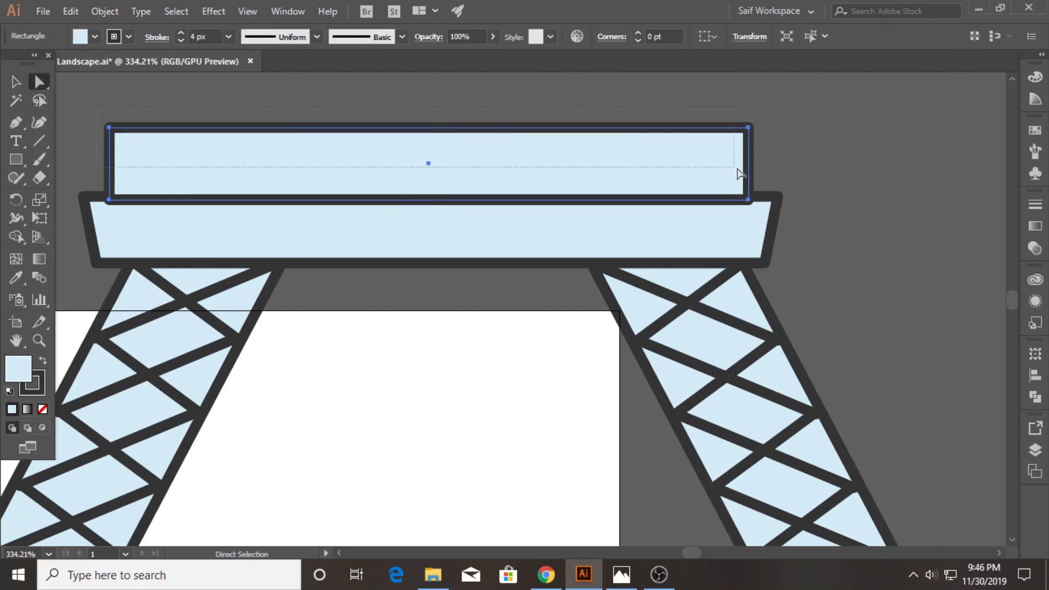
pyautogui.click(170, 158)
pyautogui.click(39, 201)
pyautogui.moveTo(109, 127); pyautogui.dragTo(78, 128)
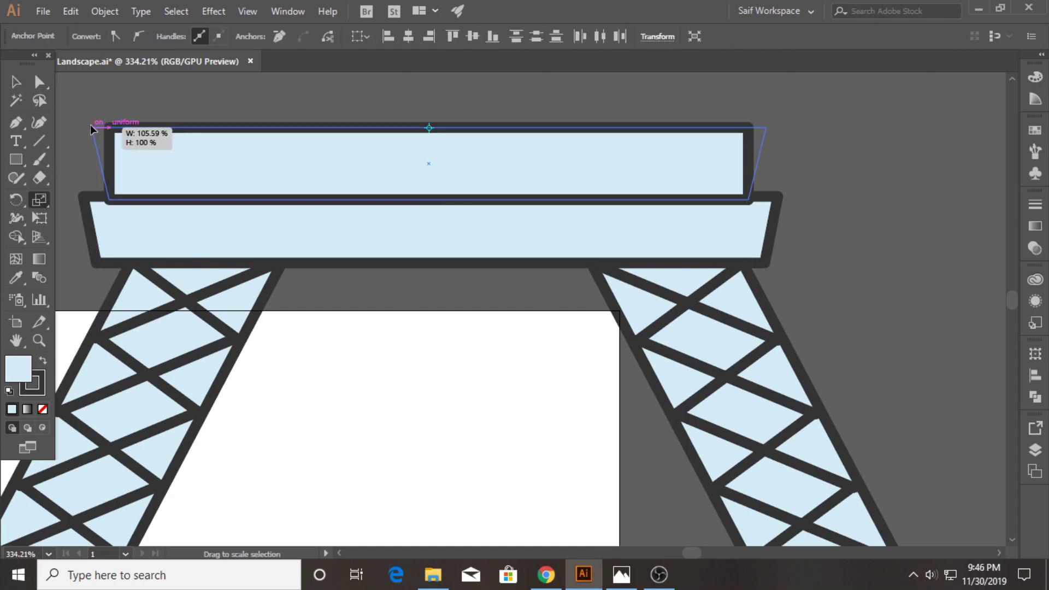
# - Zoom out to see the whole tower and select the left tower leg
pyautogui.click(15, 82)
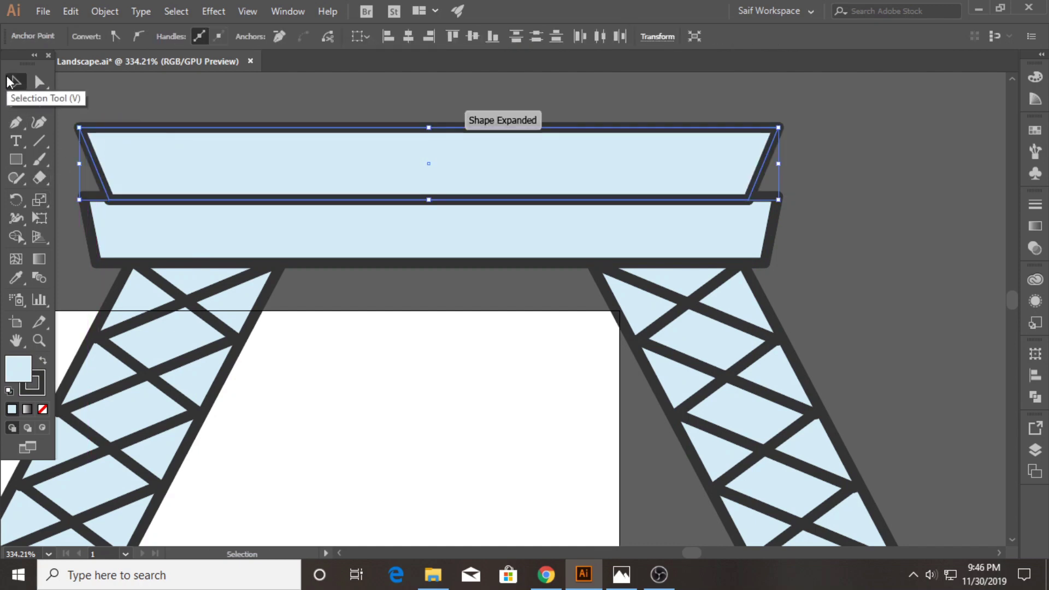
pyautogui.press('z')
pyautogui.moveTo(444, 233); pyautogui.dragTo(342, 197)
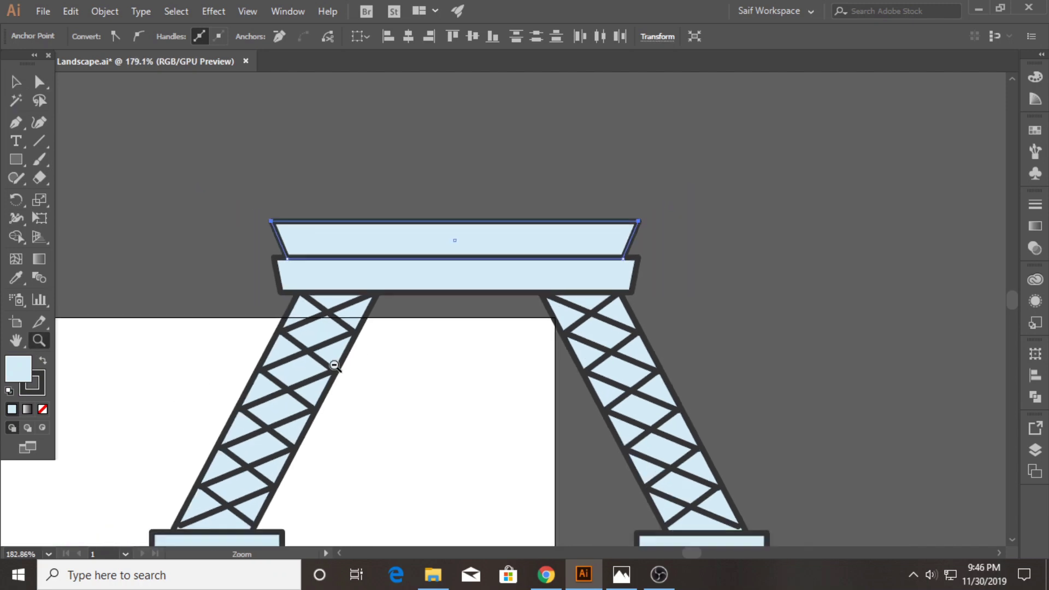
pyautogui.click(15, 82)
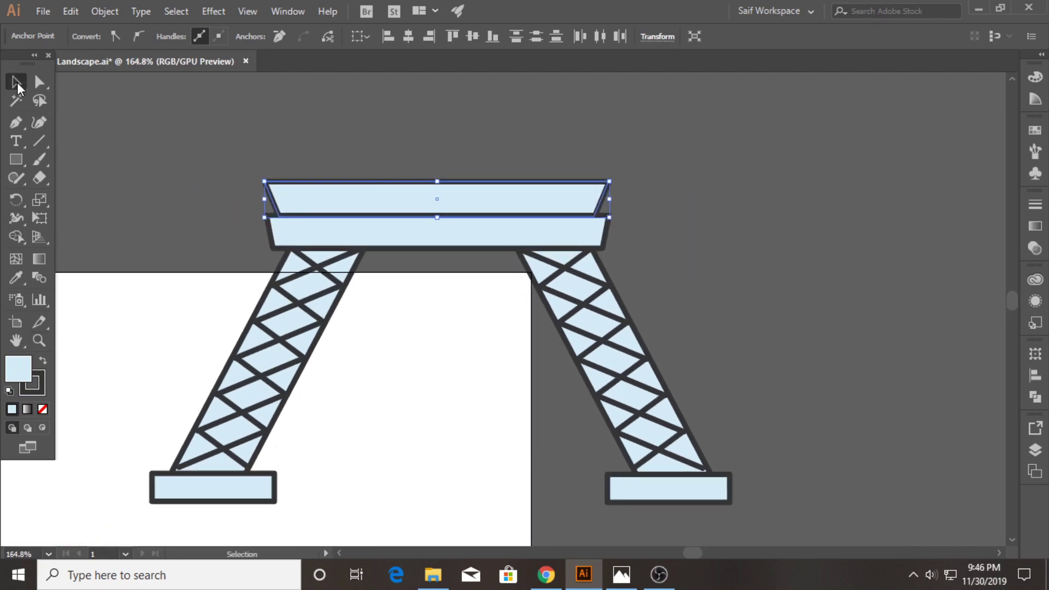
pyautogui.click(232, 281)
pyautogui.click(298, 331)
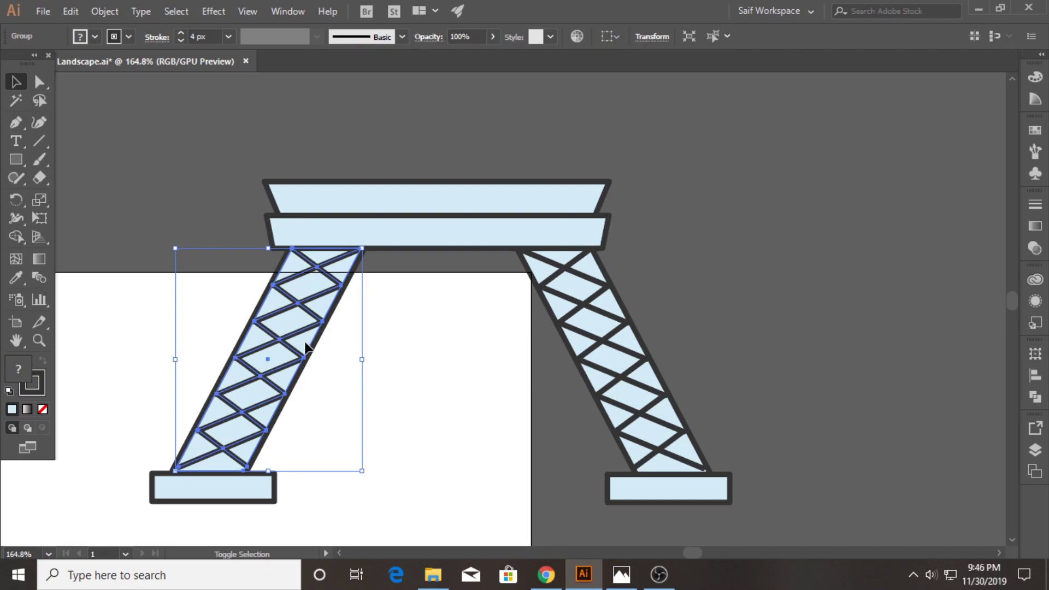
# - Copy the left leg above the platforms, shear it steeper, and make it narrower and shorter
pyautogui.moveTo(306, 345); pyautogui.dragTo(446, 227)
pyautogui.moveTo(46, 203); pyautogui.dragTo(103, 218)
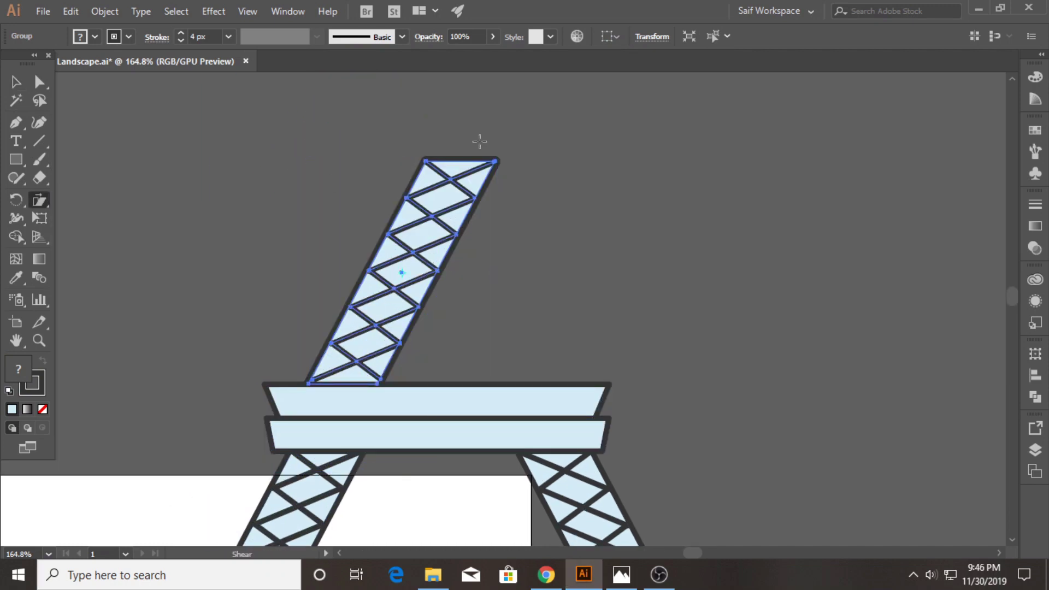
pyautogui.moveTo(471, 163); pyautogui.dragTo(438, 173)
pyautogui.press('v')
pyautogui.moveTo(426, 240); pyautogui.dragTo(414, 239)
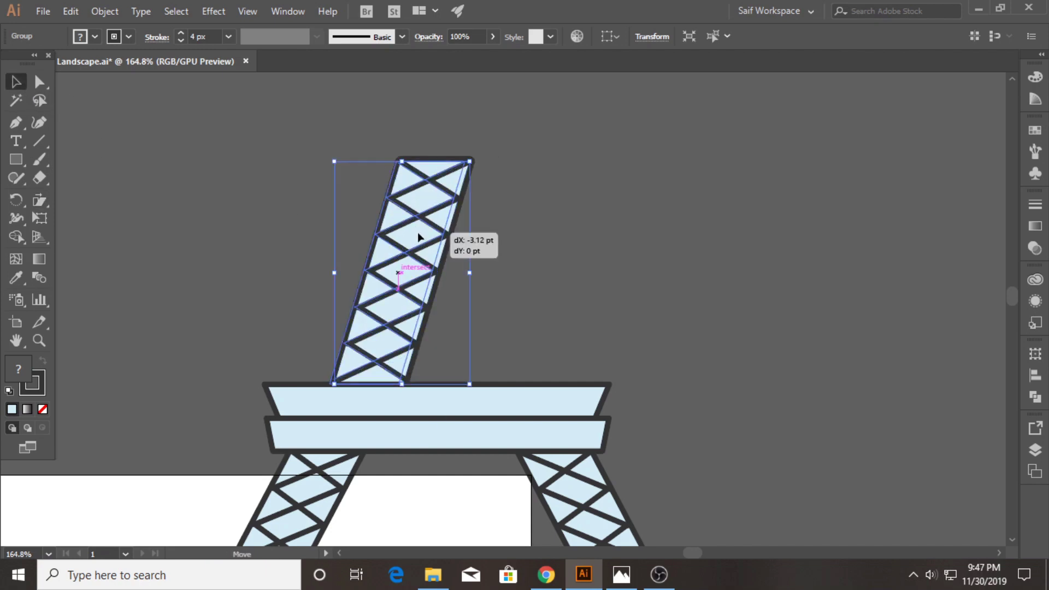
pyautogui.moveTo(458, 271); pyautogui.dragTo(450, 271)
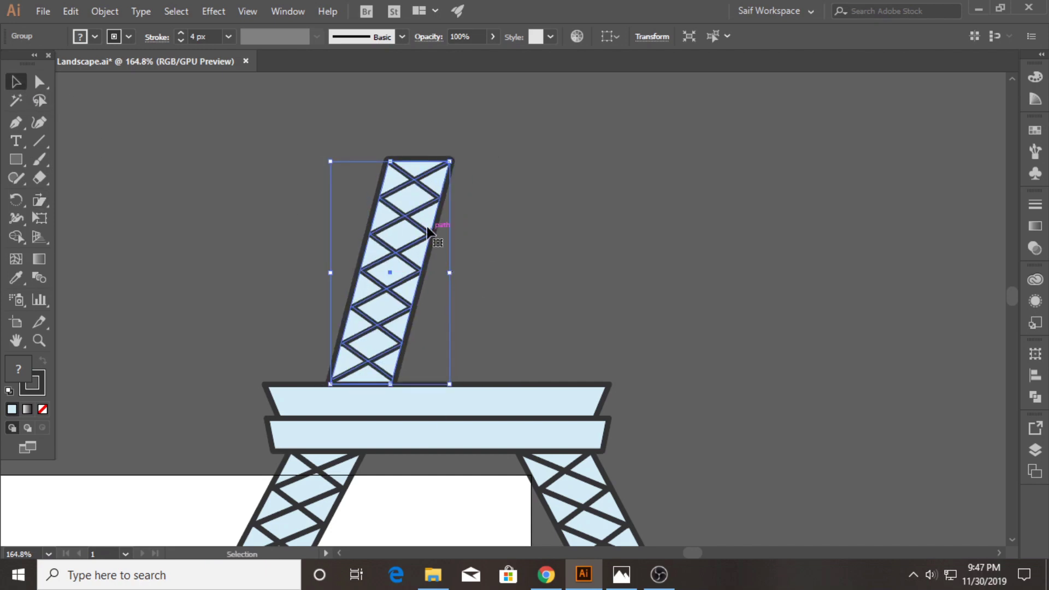
pyautogui.moveTo(391, 161); pyautogui.dragTo(391, 181)
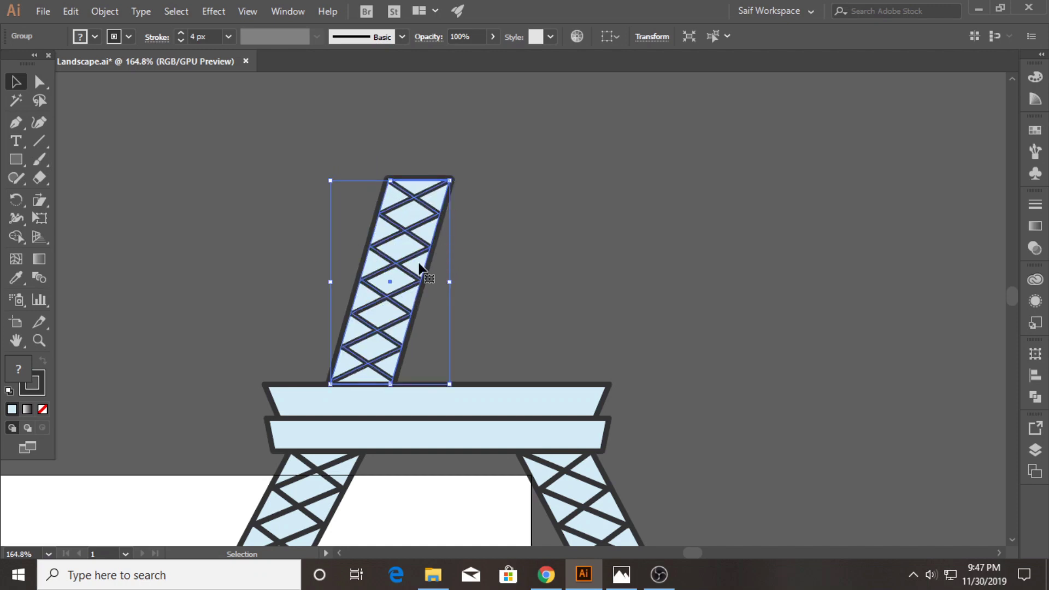
# - Reflect a copy of the upper leg and centre the mirrored pair on the platform
pyautogui.rightClick(394, 251)
pyautogui.click(606, 452)
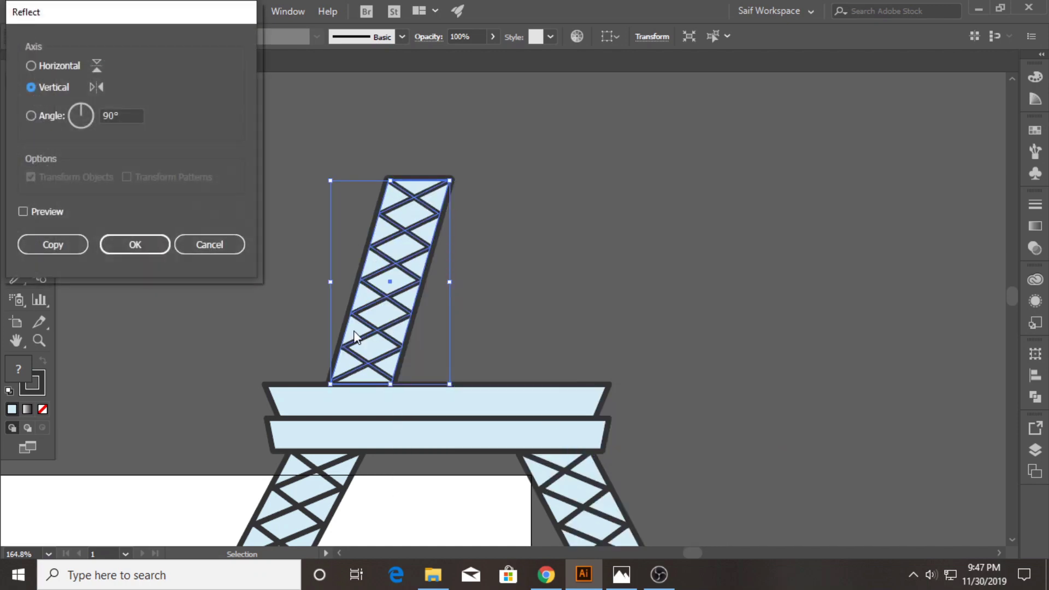
pyautogui.click(54, 244)
pyautogui.moveTo(407, 287); pyautogui.dragTo(532, 288)
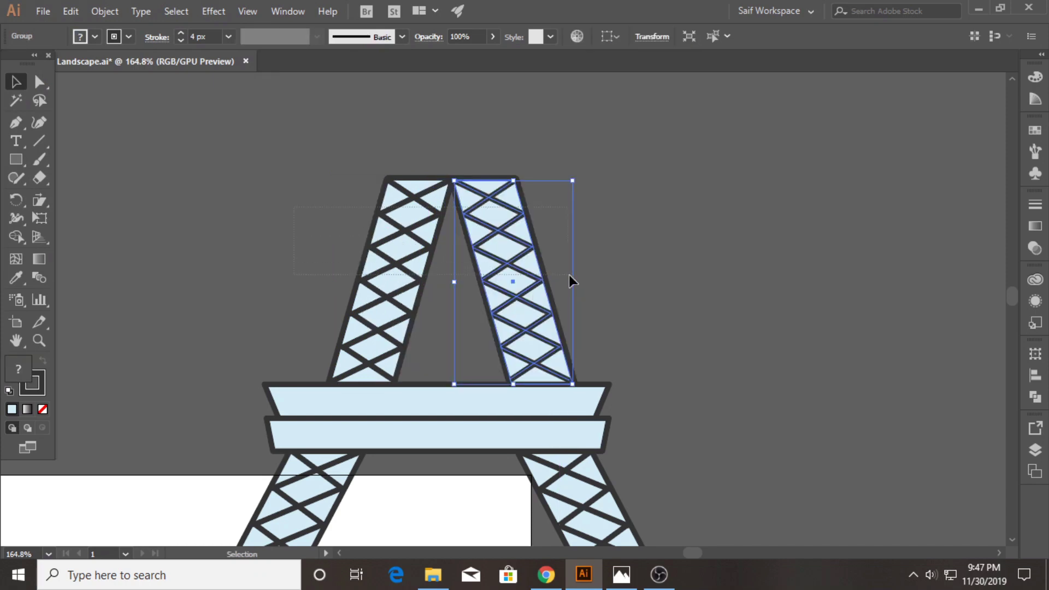
pyautogui.moveTo(299, 215)
pyautogui.mouseDown()
pyautogui.moveTo(569, 281)
pyautogui.moveTo(503, 292)
pyautogui.mouseUp()
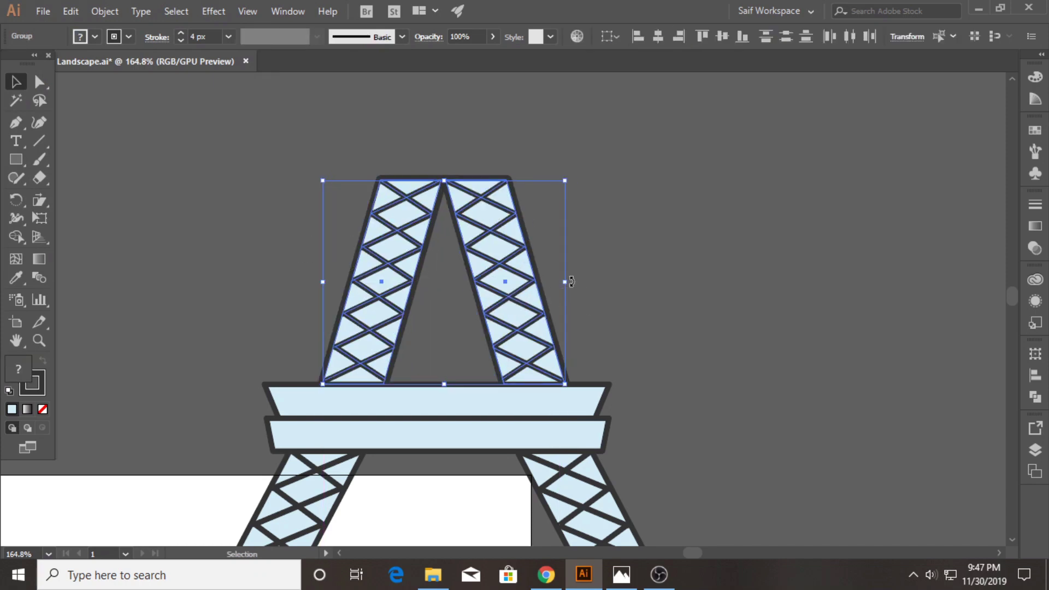
pyautogui.click(605, 261)
# - Draw a box over the upper leg tops and duplicate it above as a wider slab, about 175 pt
pyautogui.click(16, 159)
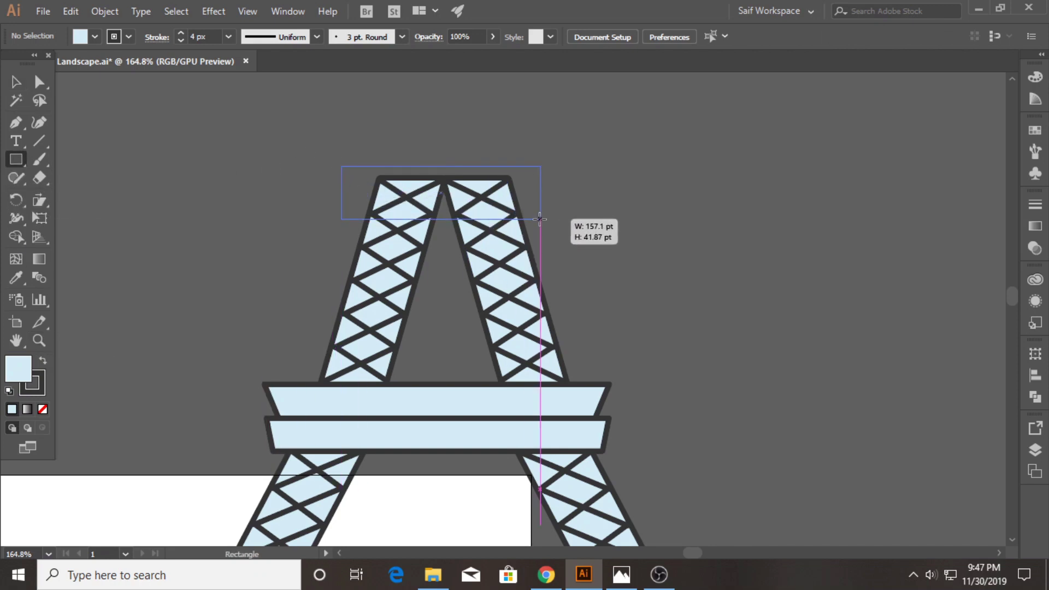
pyautogui.moveTo(539, 219); pyautogui.dragTo(541, 218)
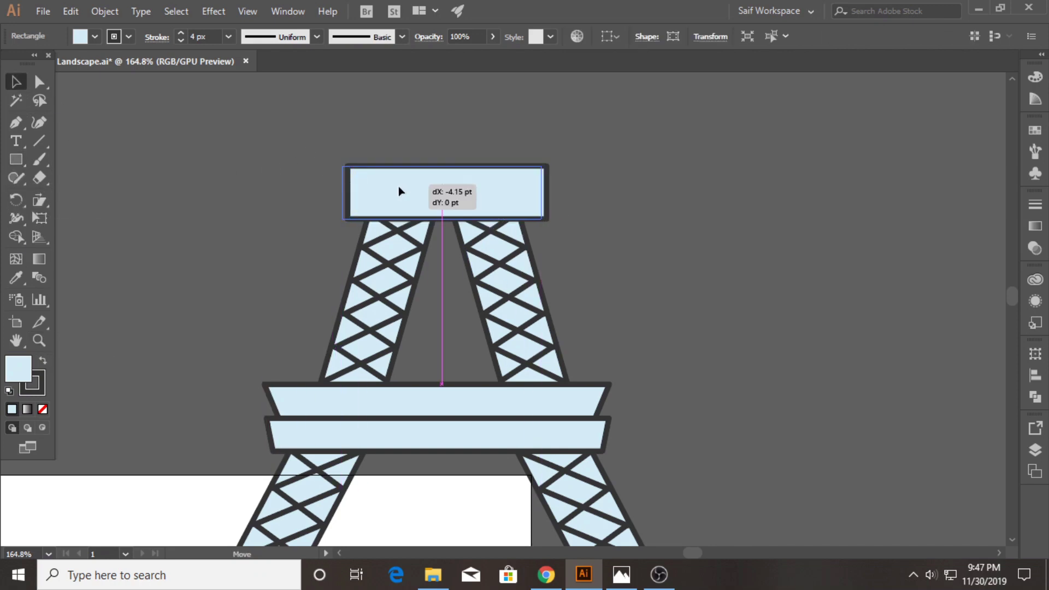
pyautogui.click(272, 241)
pyautogui.scroll(3, 271, 245)
pyautogui.moveTo(412, 270)
pyautogui.mouseDown()
pyautogui.moveTo(436, 197)
pyautogui.moveTo(457, 236)
pyautogui.mouseUp()
pyautogui.moveTo(541, 227); pyautogui.dragTo(552, 226)
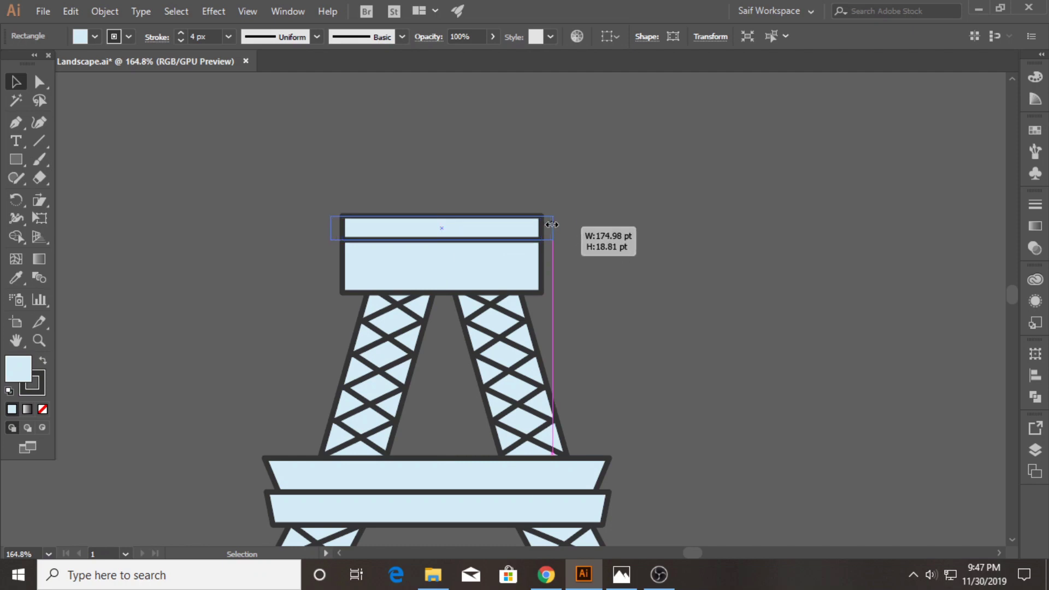
pyautogui.click(39, 340)
pyautogui.scroll(-4, 487, 315)
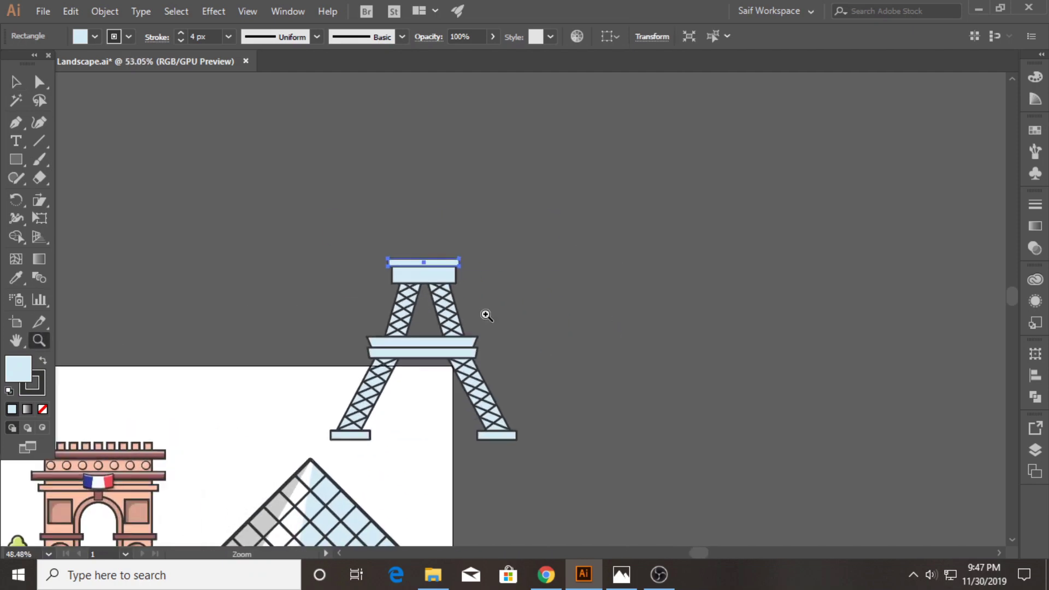
pyautogui.moveTo(487, 316); pyautogui.dragTo(645, 302)
pyautogui.scroll(2, 334, 270)
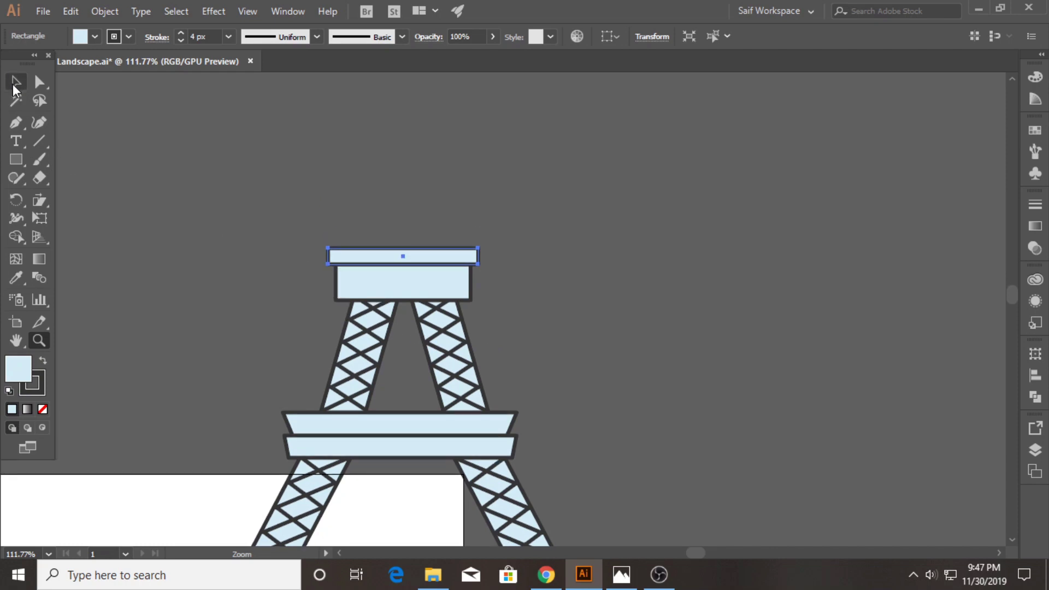
# - Copy the upper leg pair higher, shear it upright, and make it narrower
pyautogui.click(15, 82)
pyautogui.moveTo(365, 344); pyautogui.dragTo(384, 196)
pyautogui.moveTo(40, 200); pyautogui.dragTo(107, 218)
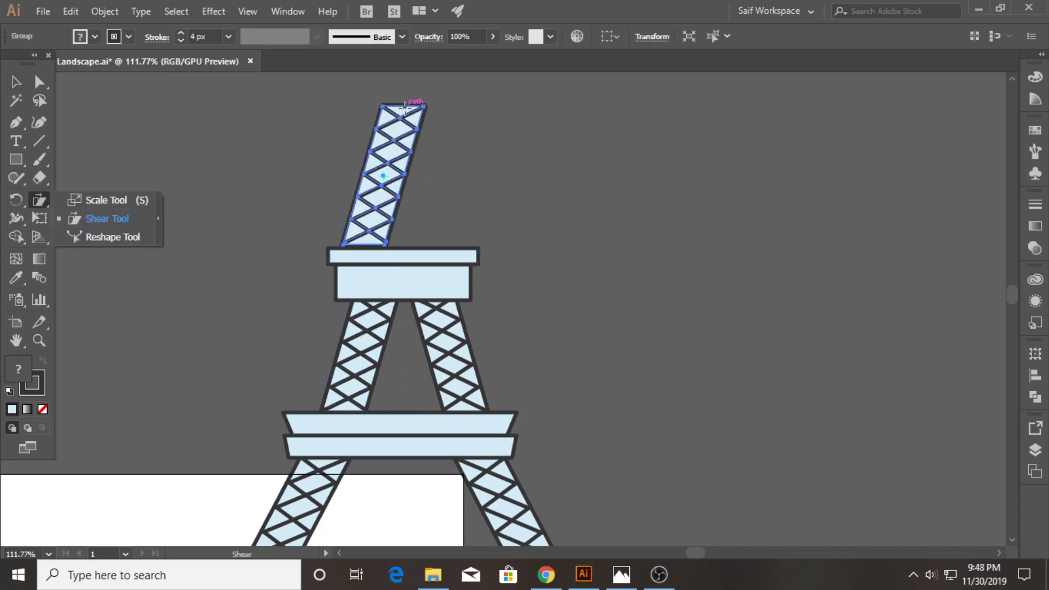
pyautogui.moveTo(405, 106); pyautogui.dragTo(389, 115)
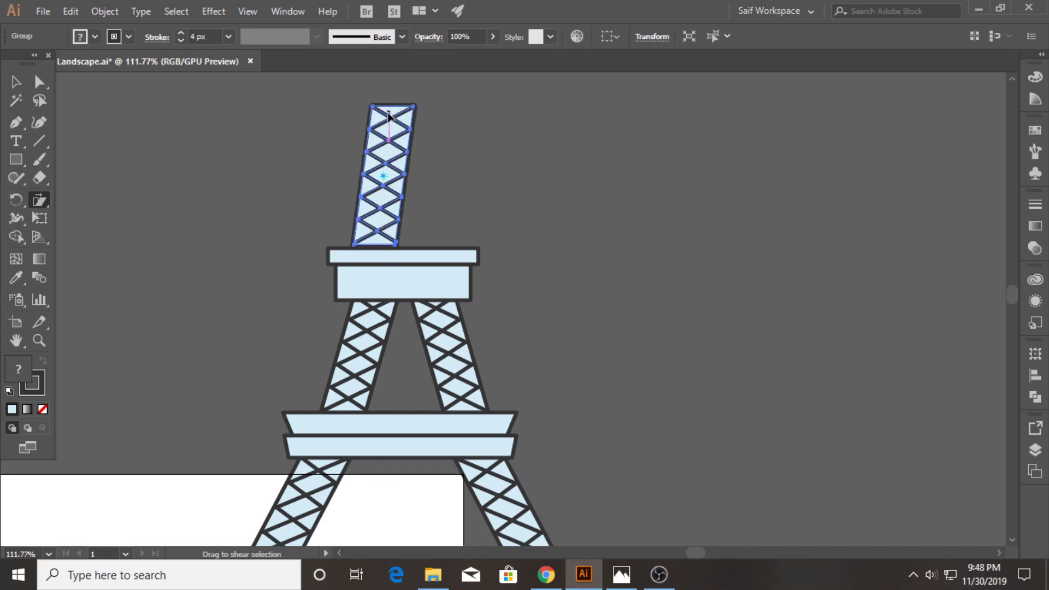
pyautogui.click(15, 82)
pyautogui.moveTo(353, 175); pyautogui.dragTo(372, 176)
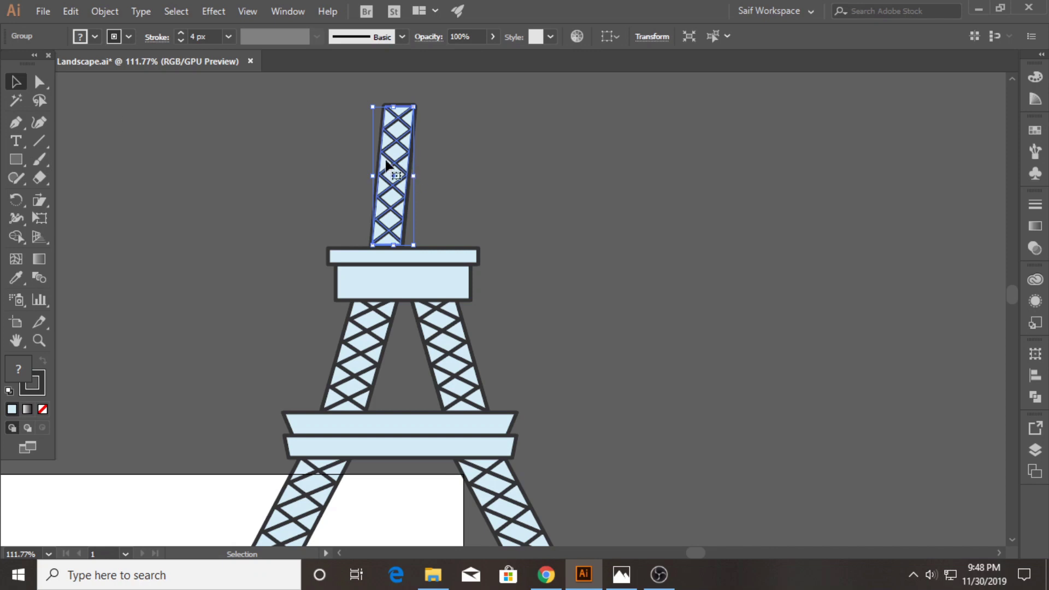
# - Reflect a copy of the top leg and place the mirrored piece beside it
pyautogui.rightClick(386, 162)
pyautogui.moveTo(432, 308)
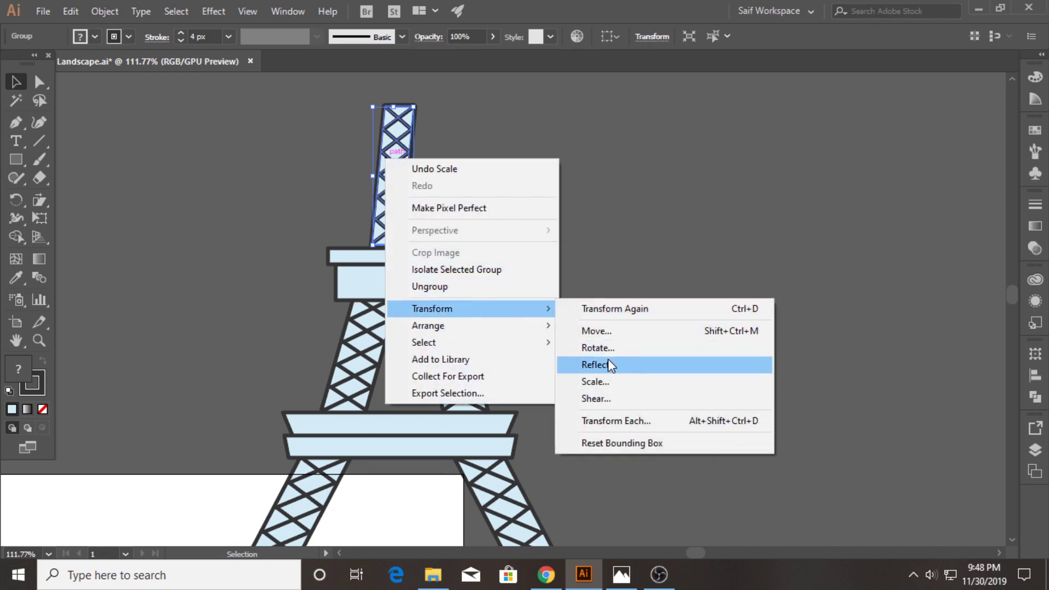
pyautogui.click(606, 363)
pyautogui.click(51, 244)
pyautogui.moveTo(399, 176)
pyautogui.mouseDown()
pyautogui.moveTo(441, 198)
pyautogui.moveTo(387, 185)
pyautogui.mouseUp()
pyautogui.click(447, 179)
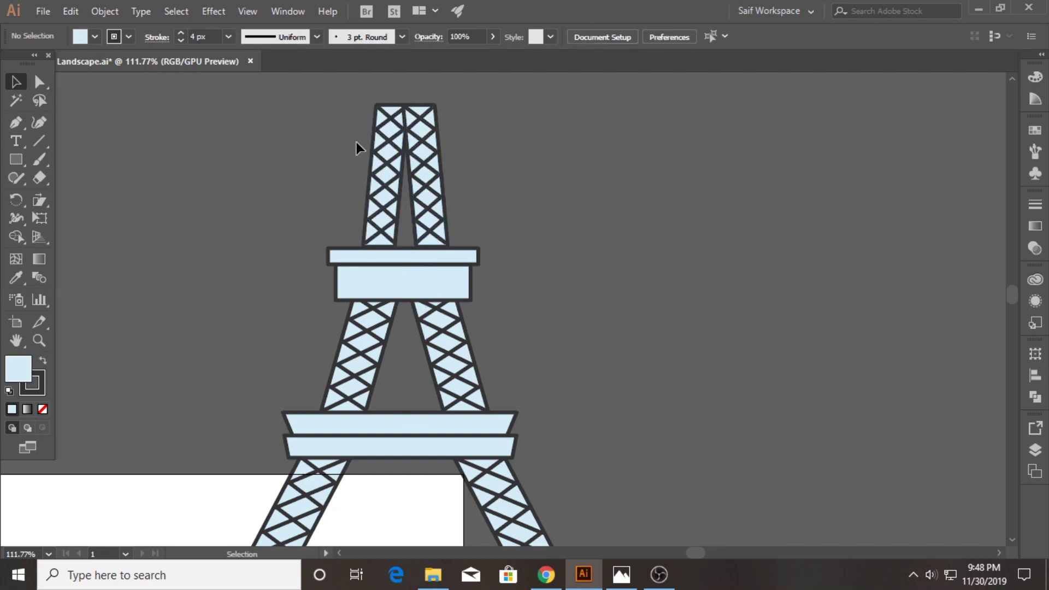
pyautogui.scroll(2, 357, 143)
pyautogui.moveTo(424, 196); pyautogui.dragTo(426, 197)
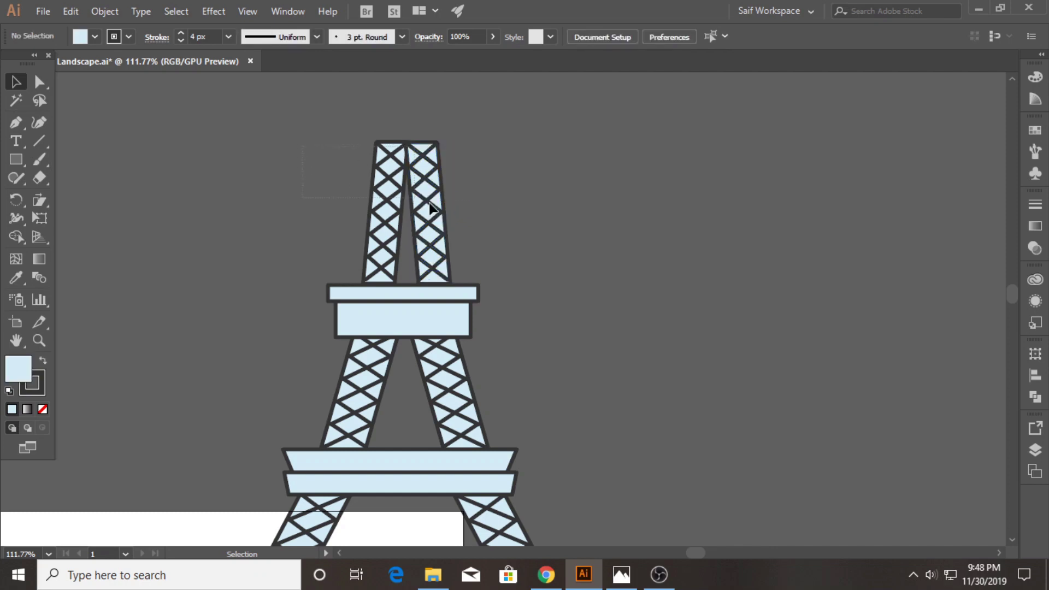
pyautogui.moveTo(329, 171); pyautogui.dragTo(426, 229)
pyautogui.click(481, 218)
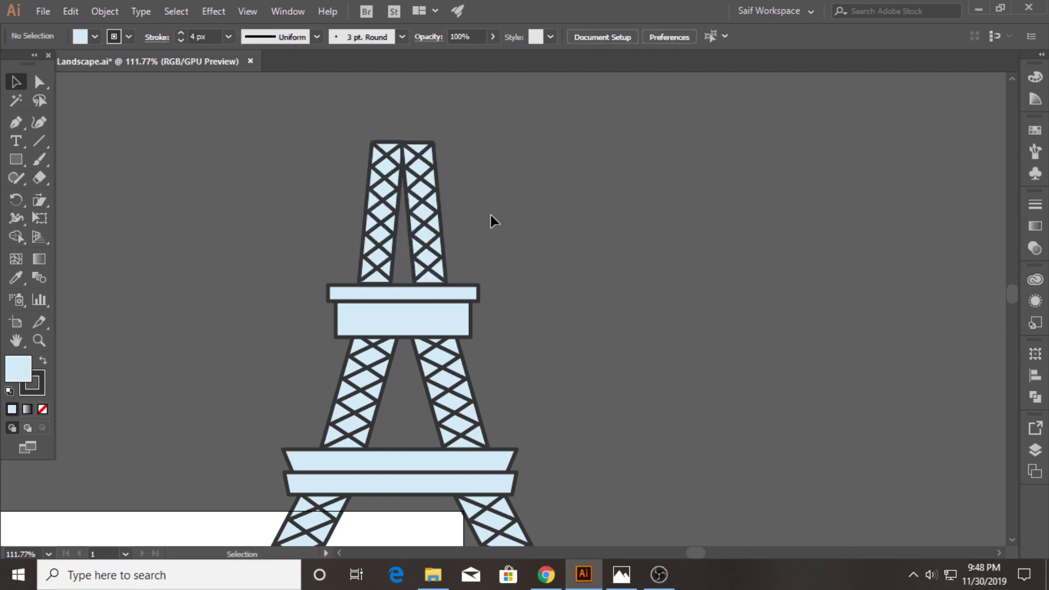
pyautogui.scroll(5, 481, 215)
# - Draw a small platform rectangle centred over the two top pieces
pyautogui.press('m')
pyautogui.moveTo(357, 219); pyautogui.dragTo(441, 235)
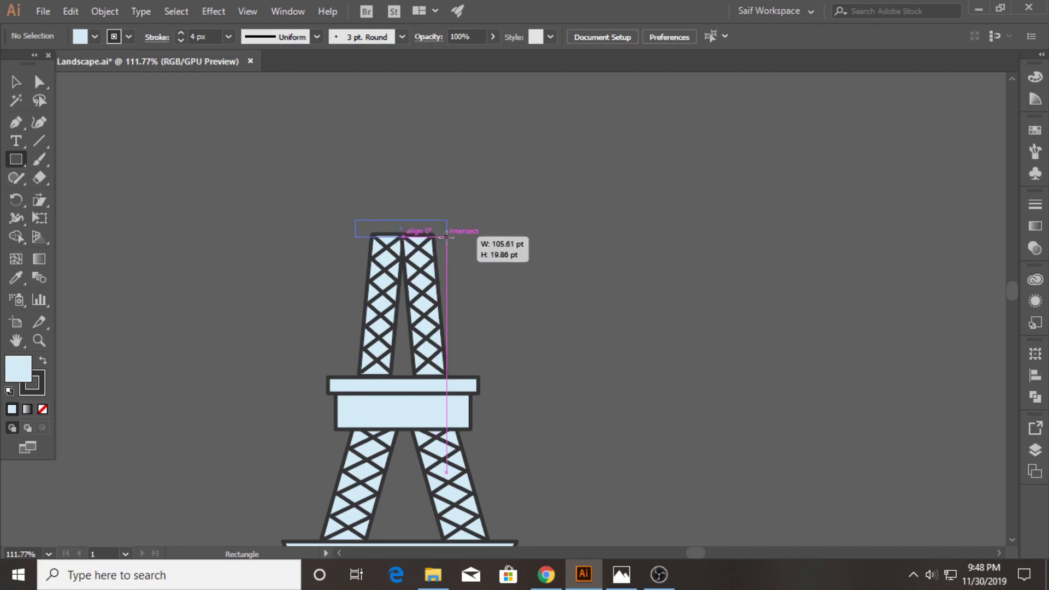
pyautogui.press('v')
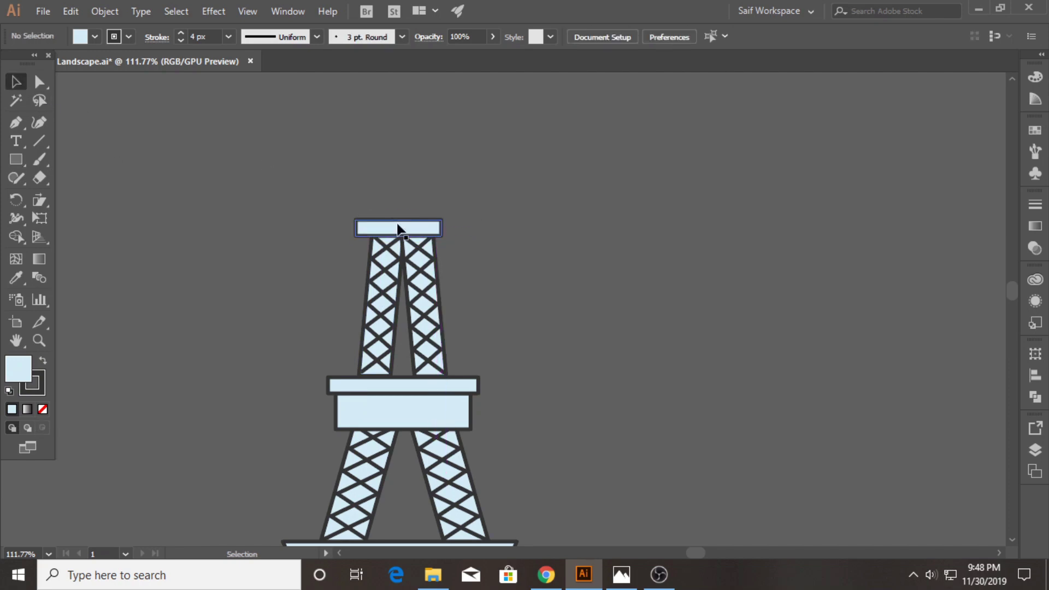
pyautogui.moveTo(418, 234); pyautogui.dragTo(420, 234)
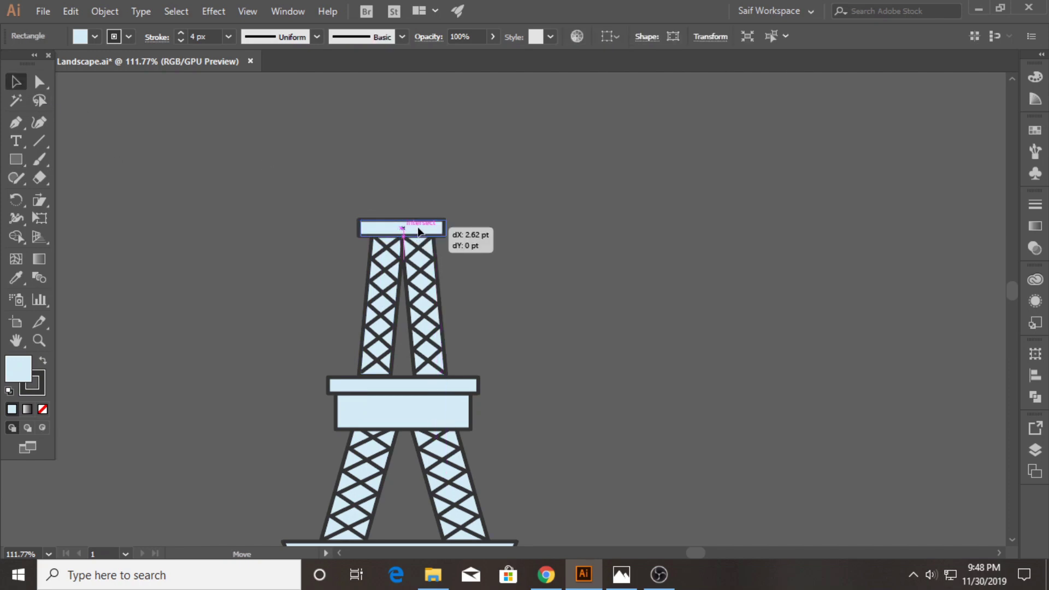
pyautogui.click(409, 205)
pyautogui.scroll(3, 409, 205)
# - Copy a lattice leg above the platform and shear it straight upright
pyautogui.moveTo(388, 350); pyautogui.dragTo(412, 188)
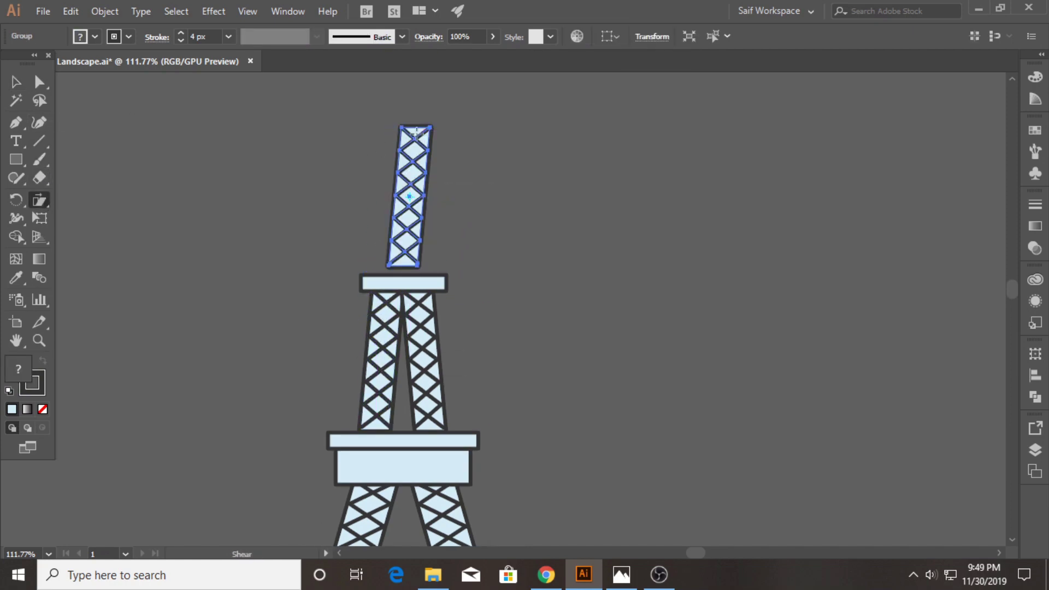
pyautogui.moveTo(416, 132); pyautogui.dragTo(410, 129)
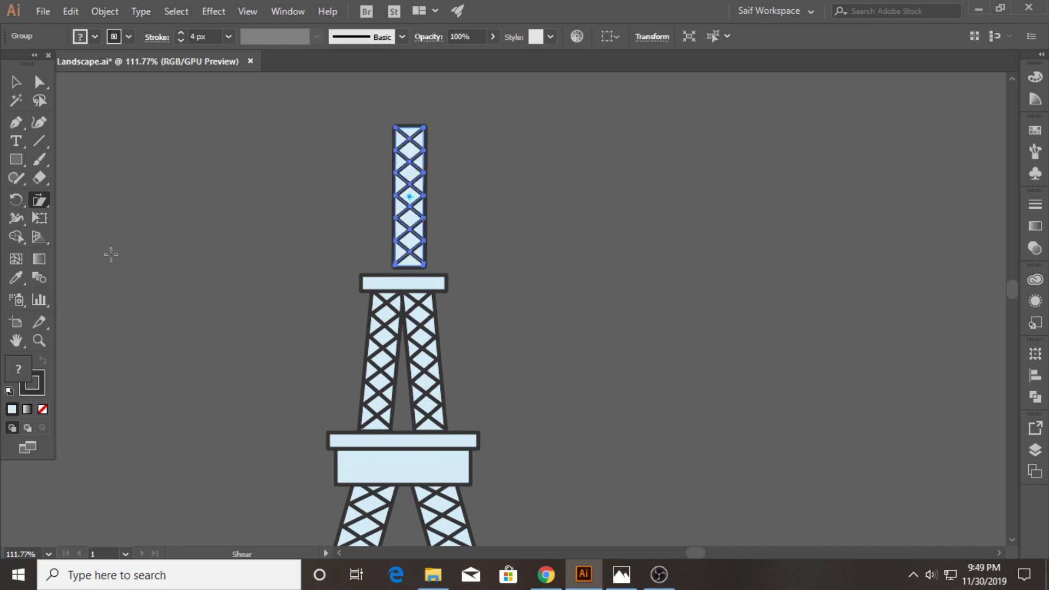
pyautogui.click(460, 142)
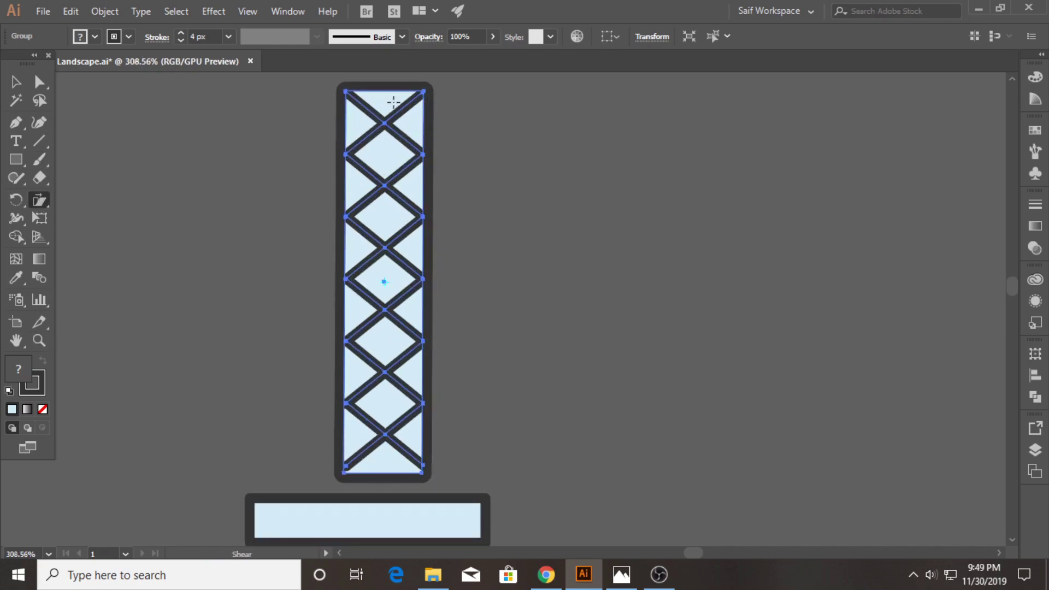
pyautogui.moveTo(393, 100); pyautogui.dragTo(381, 140)
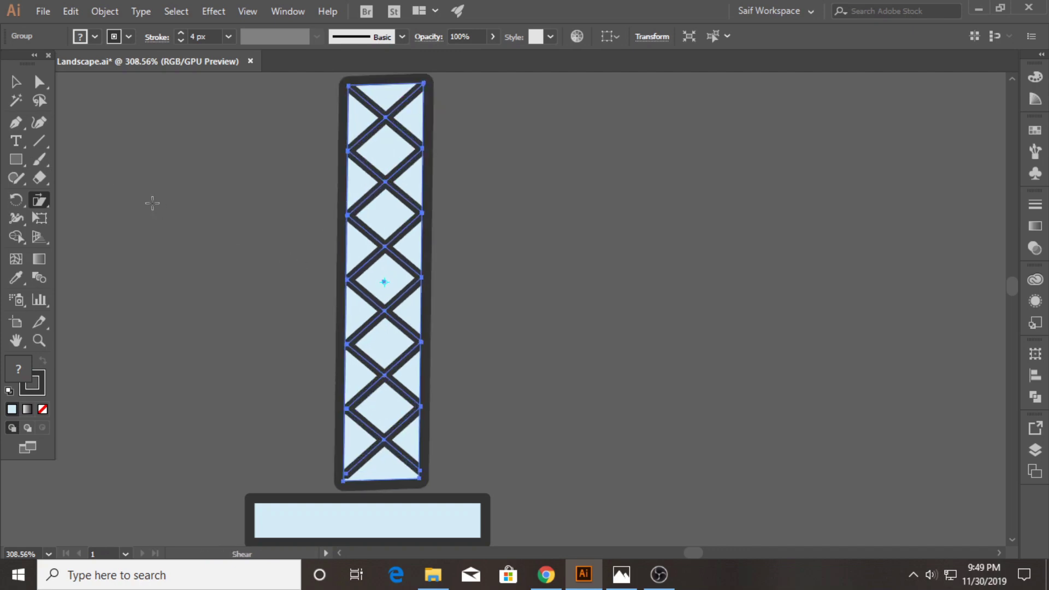
pyautogui.press('v')
pyautogui.click(39, 340)
pyautogui.moveTo(427, 300); pyautogui.dragTo(253, 314)
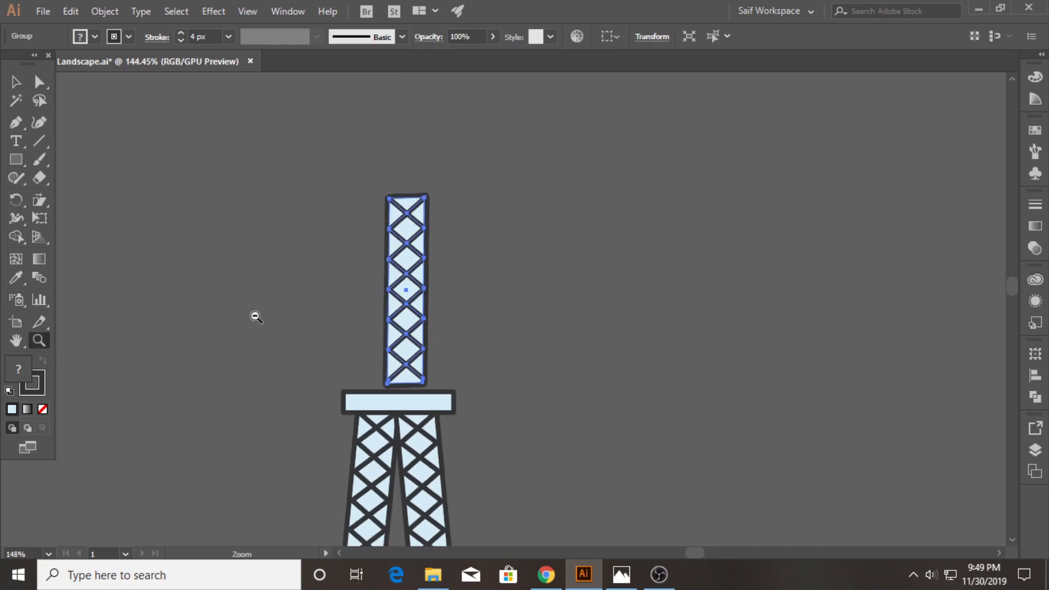
pyautogui.press('v')
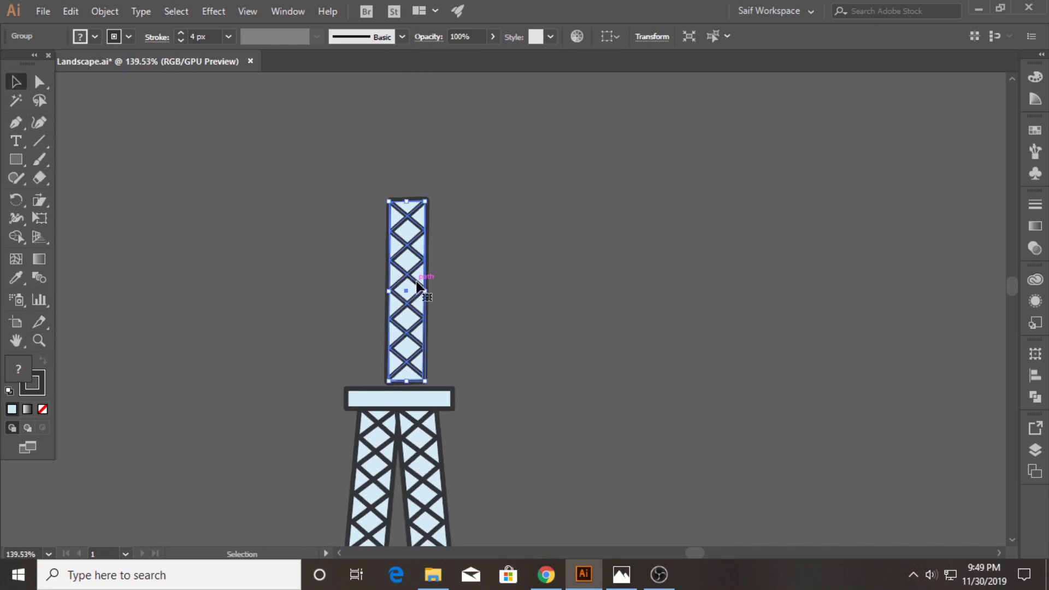
# - Widen and lengthen the lattice column and seat it onto the platform
pyautogui.moveTo(424, 290); pyautogui.dragTo(435, 290)
pyautogui.moveTo(406, 200); pyautogui.dragTo(407, 171)
pyautogui.moveTo(410, 224); pyautogui.dragTo(403, 243)
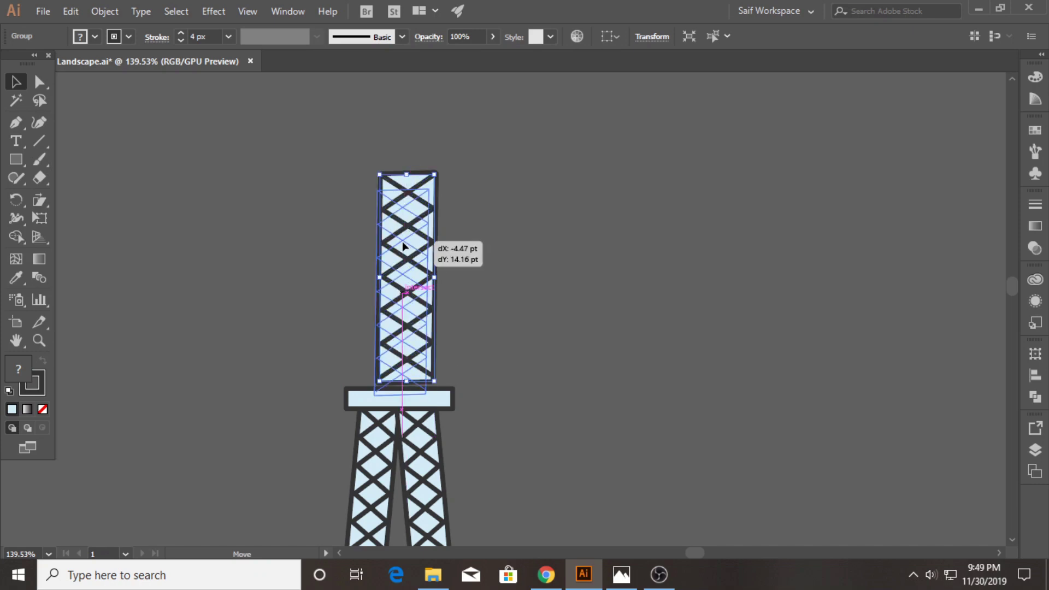
pyautogui.press('a')
pyautogui.scroll(3, 403, 248)
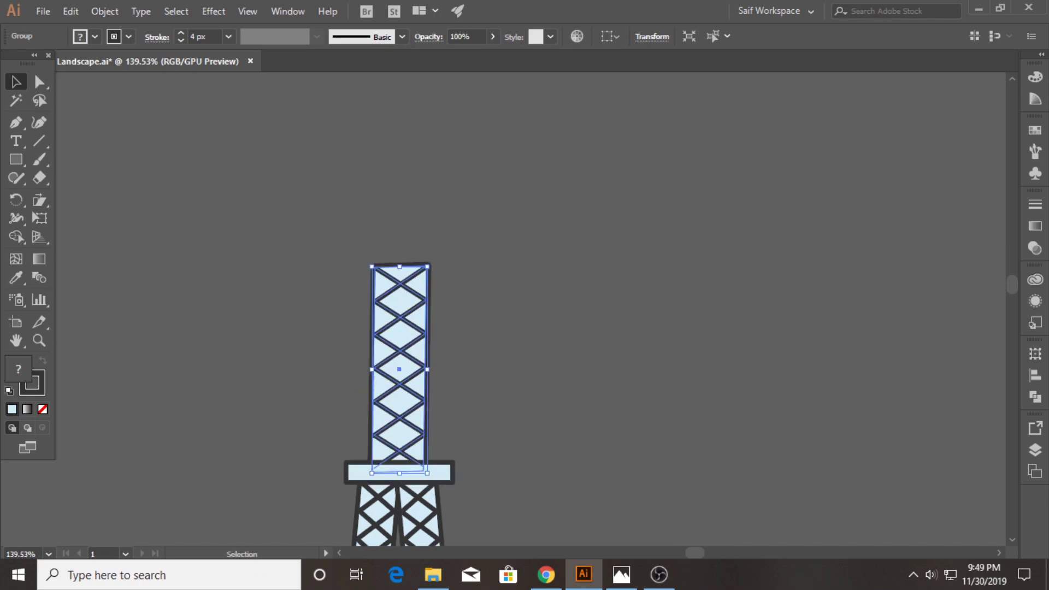
pyautogui.hotkey('alt', 'Tab')
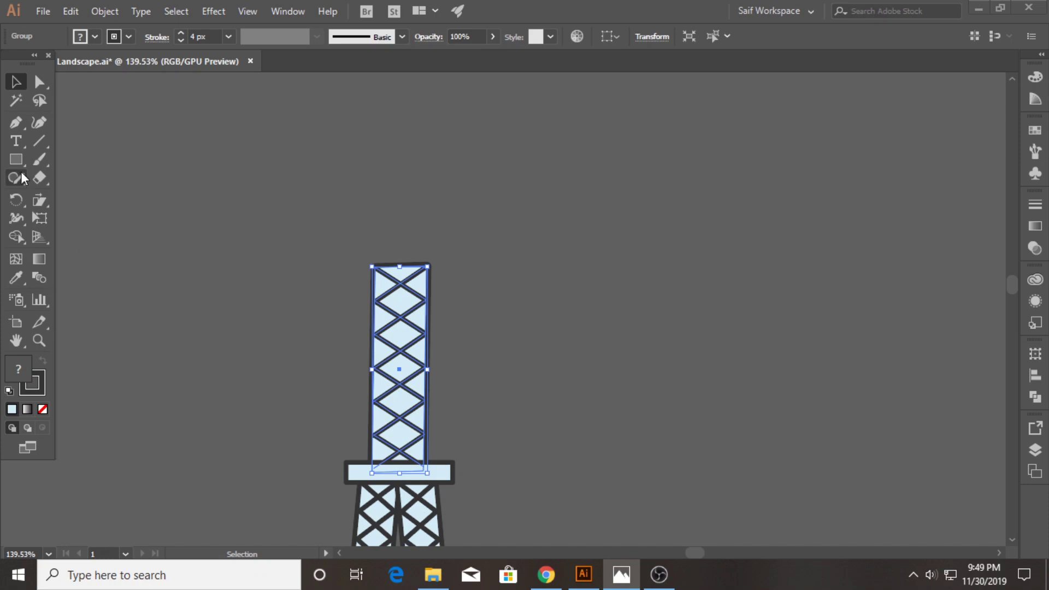
# - Add a cap rectangle on the column top and a copied rectangle as another tier
pyautogui.click(16, 159)
pyautogui.moveTo(362, 250); pyautogui.dragTo(437, 267)
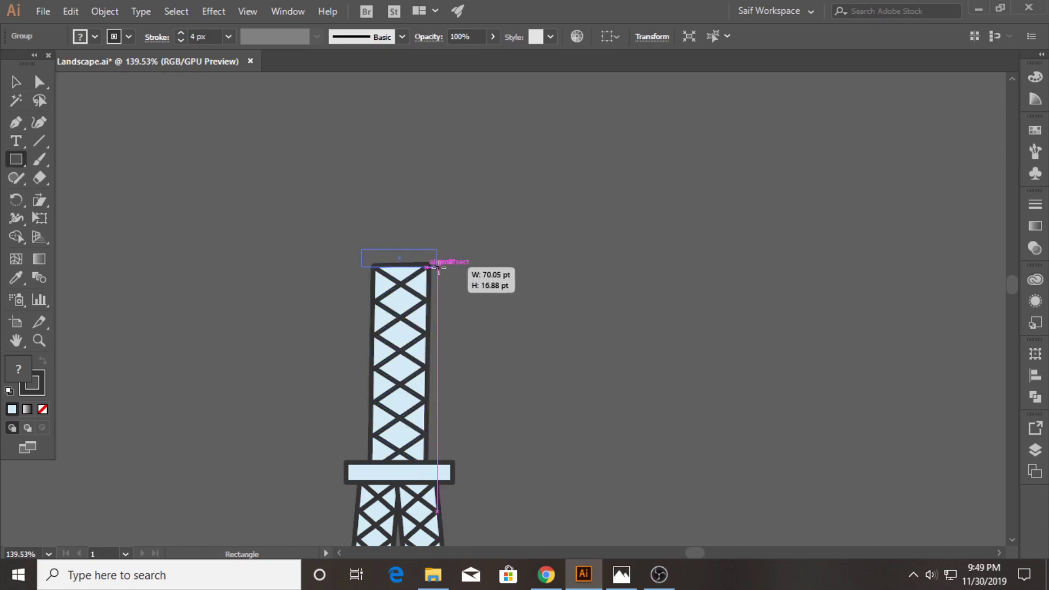
pyautogui.press('v')
pyautogui.moveTo(426, 267)
pyautogui.mouseDown()
pyautogui.moveTo(426, 247)
pyautogui.moveTo(454, 233)
pyautogui.moveTo(420, 226)
pyautogui.mouseUp()
pyautogui.click(481, 235)
pyautogui.click(301, 216)
# - Draw a round ellipse dome on the very top of the tower
pyautogui.moveTo(16, 159); pyautogui.dragTo(103, 197)
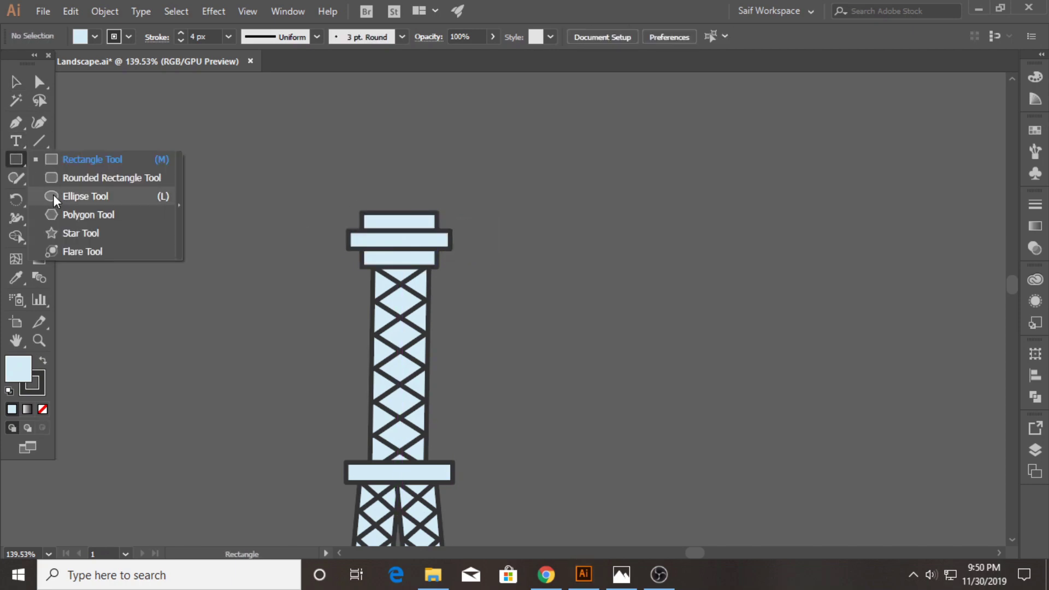
pyautogui.moveTo(400, 212); pyautogui.dragTo(415, 236)
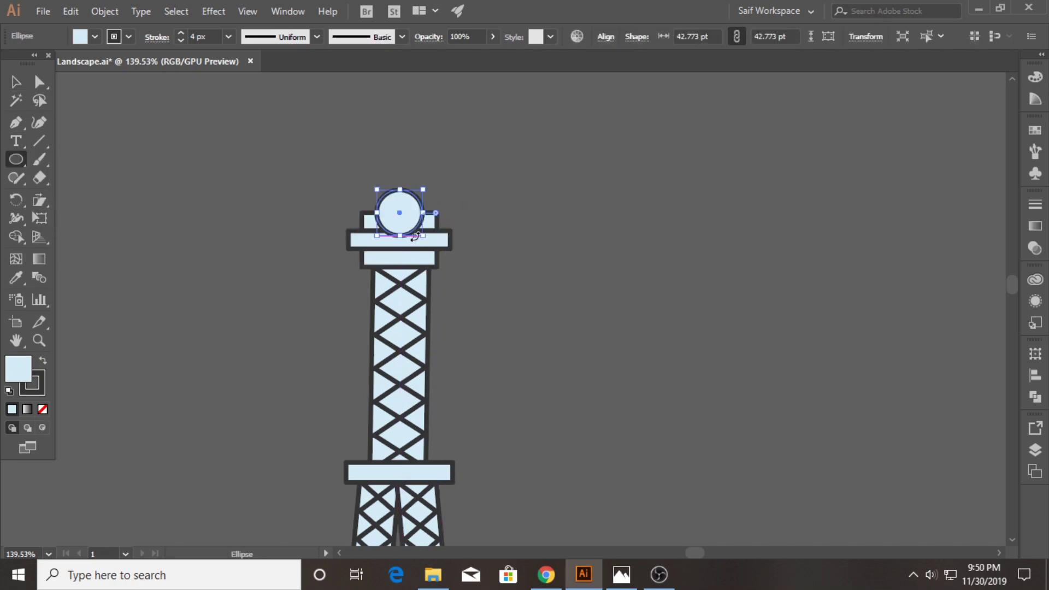
pyautogui.click(17, 88)
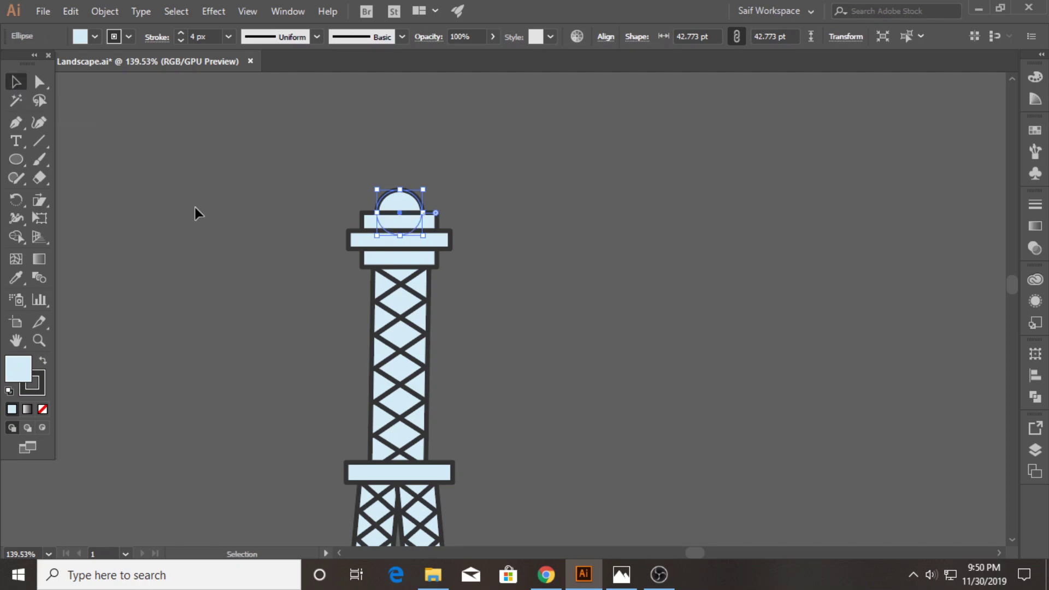
pyautogui.click(78, 359)
pyautogui.moveTo(677, 379); pyautogui.dragTo(562, 378)
pyautogui.press('v')
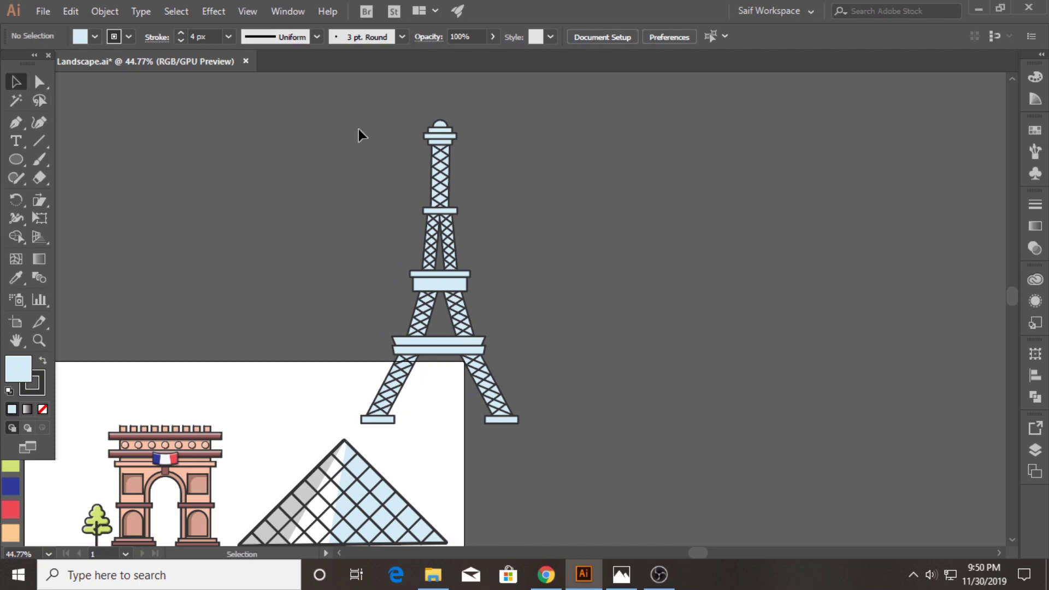
# - Make the whole Eiffel Tower peach with a 4 px dark outline
pyautogui.click(516, 422)
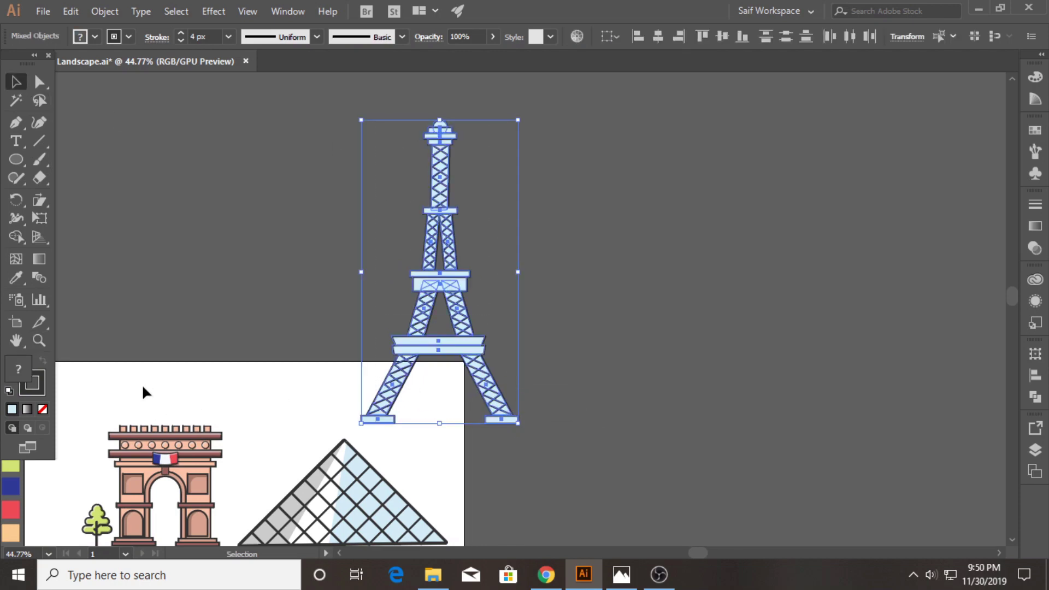
pyautogui.moveTo(146, 393); pyautogui.dragTo(385, 295)
pyautogui.click(16, 277)
pyautogui.click(250, 435)
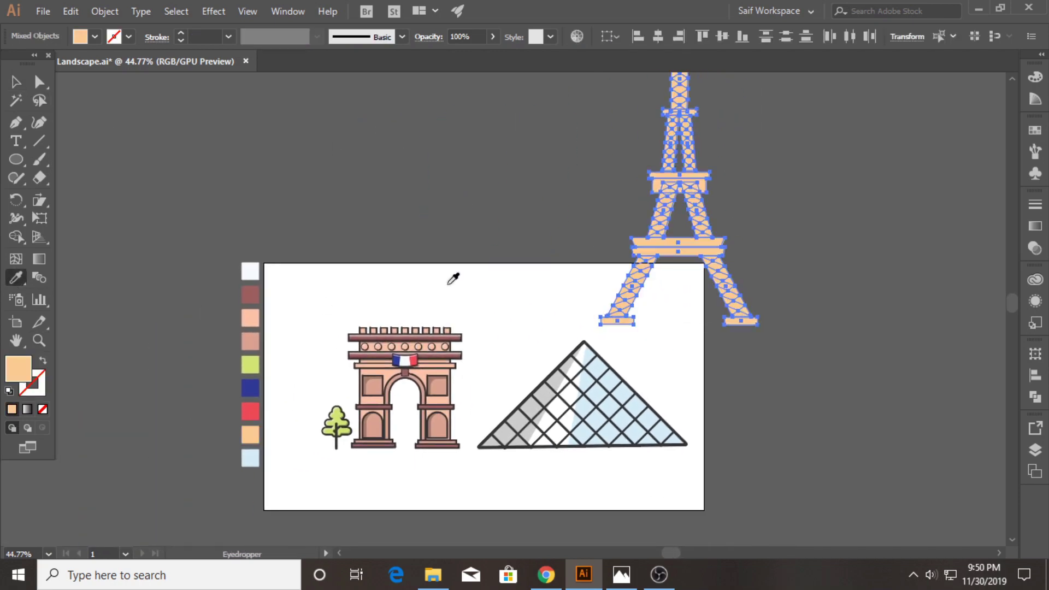
pyautogui.click(229, 37)
pyautogui.click(245, 106)
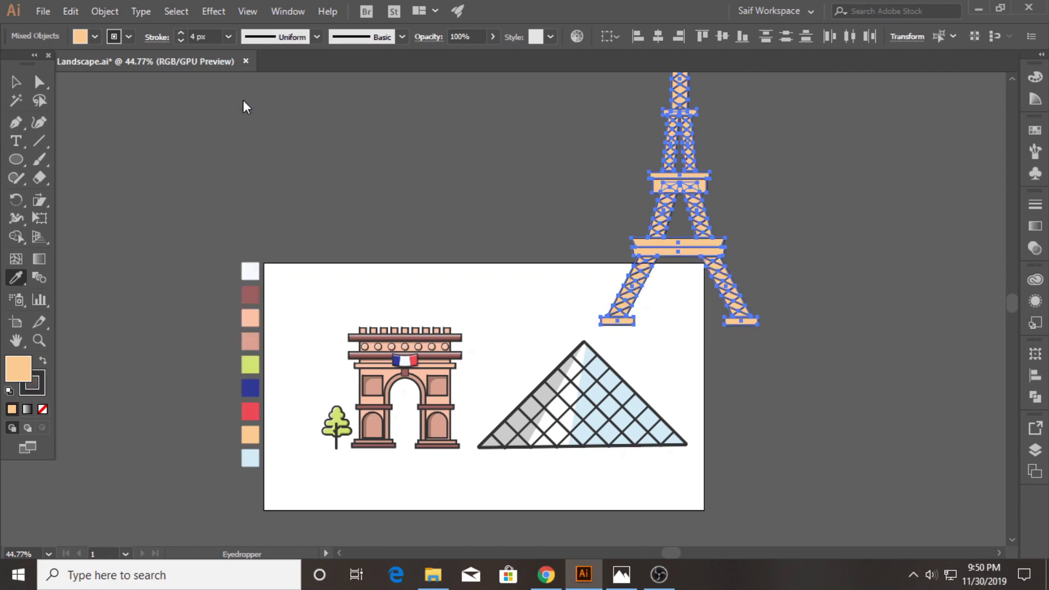
pyautogui.click(16, 83)
pyautogui.click(552, 209)
pyautogui.moveTo(552, 209); pyautogui.dragTo(349, 288)
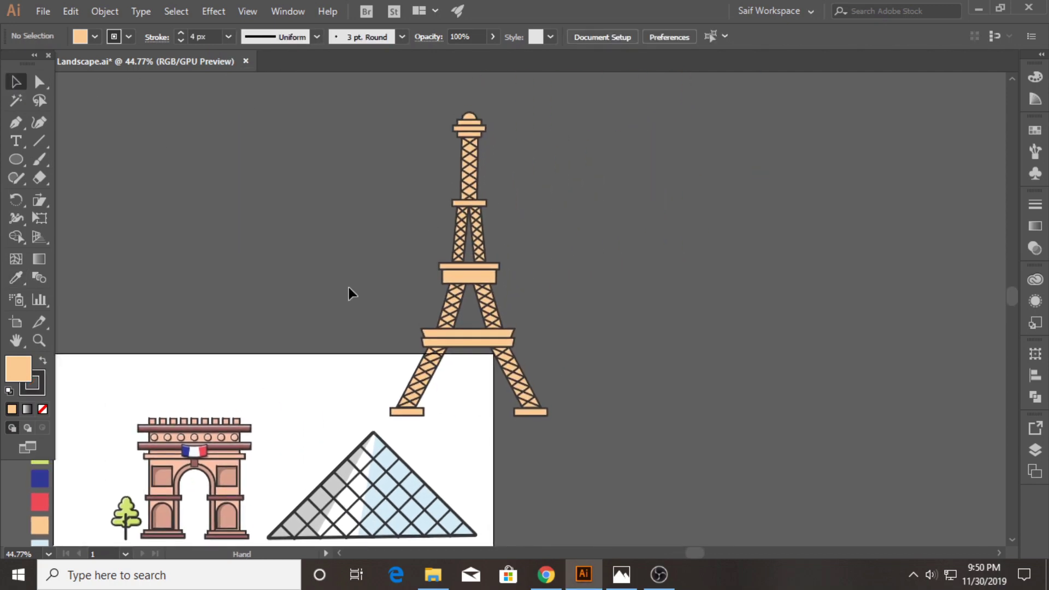
# - Move the tower onto the artboard, shrink it, and place it between the arch and pyramid
pyautogui.moveTo(463, 319)
pyautogui.mouseDown()
pyautogui.moveTo(321, 426)
pyautogui.moveTo(321, 414)
pyautogui.mouseUp()
pyautogui.moveTo(383, 234); pyautogui.dragTo(374, 253)
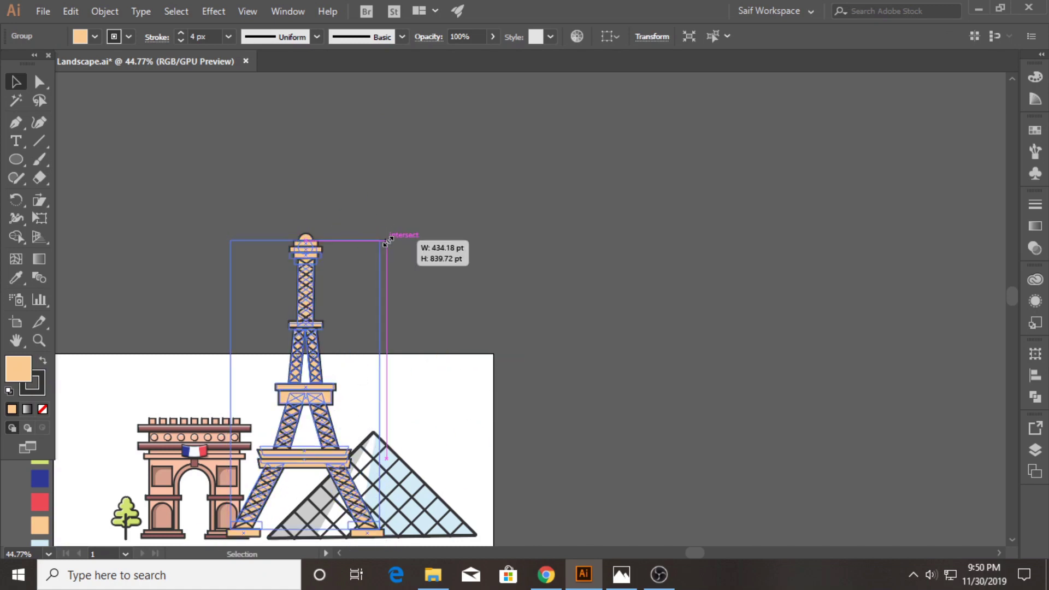
pyautogui.moveTo(298, 383); pyautogui.dragTo(291, 403)
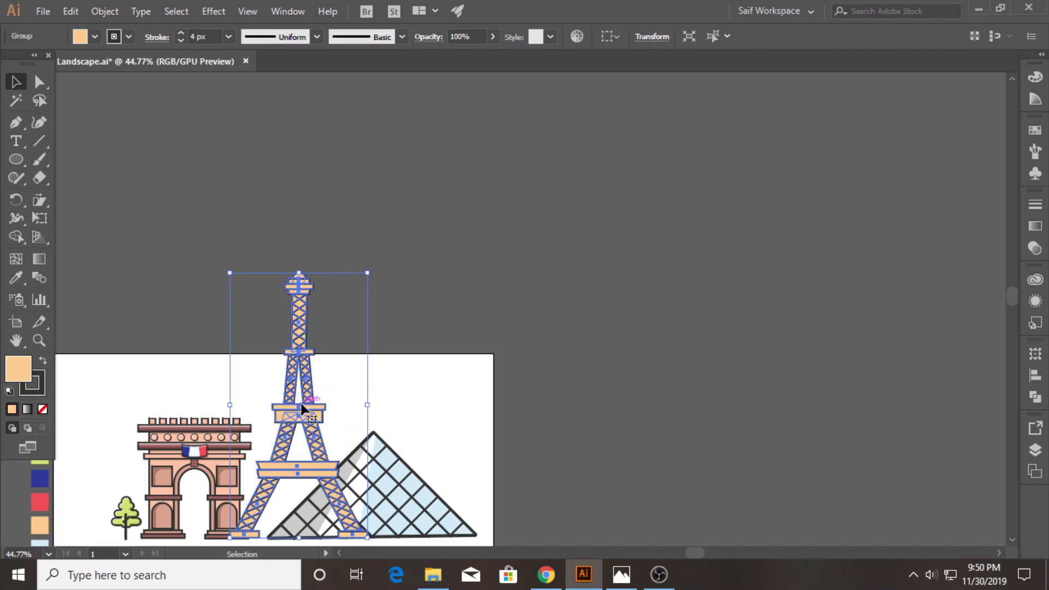
pyautogui.scroll(-2, 171, 445)
pyautogui.press('z')
pyautogui.click(134, 286)
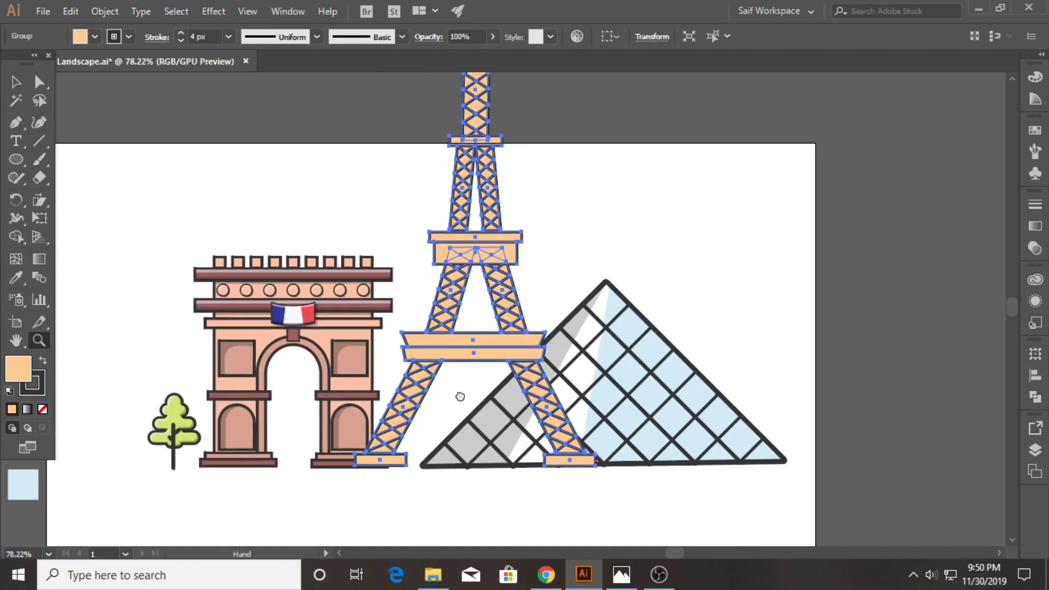
pyautogui.click(415, 183)
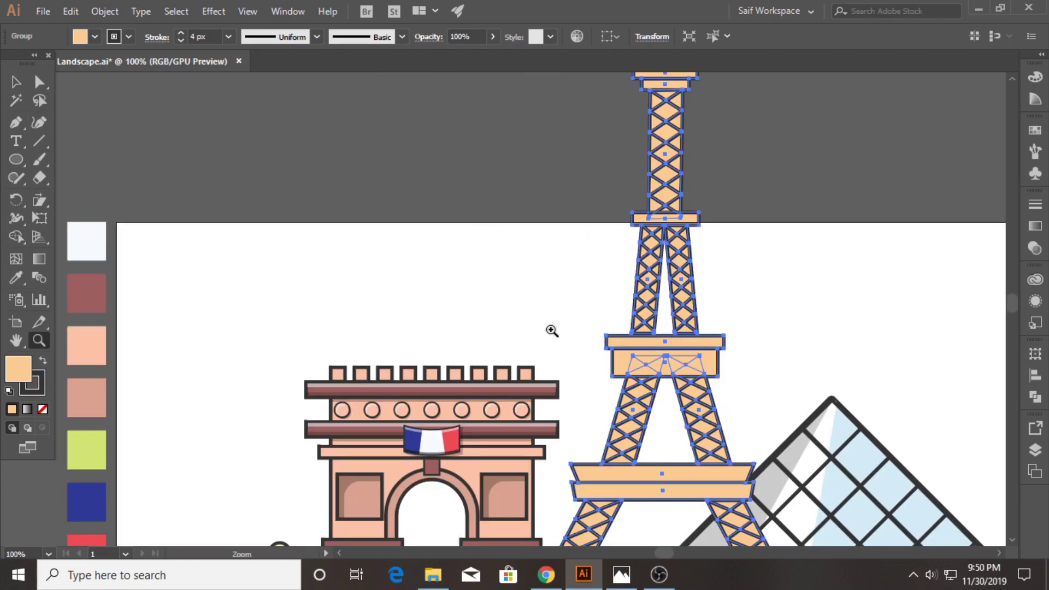
pyautogui.keyDown('alt'); pyautogui.click(528, 343); pyautogui.keyUp('alt')
# - Shift the Eiffel Tower group further left so it overlaps the Arc
pyautogui.press('v')
pyautogui.click(481, 309)
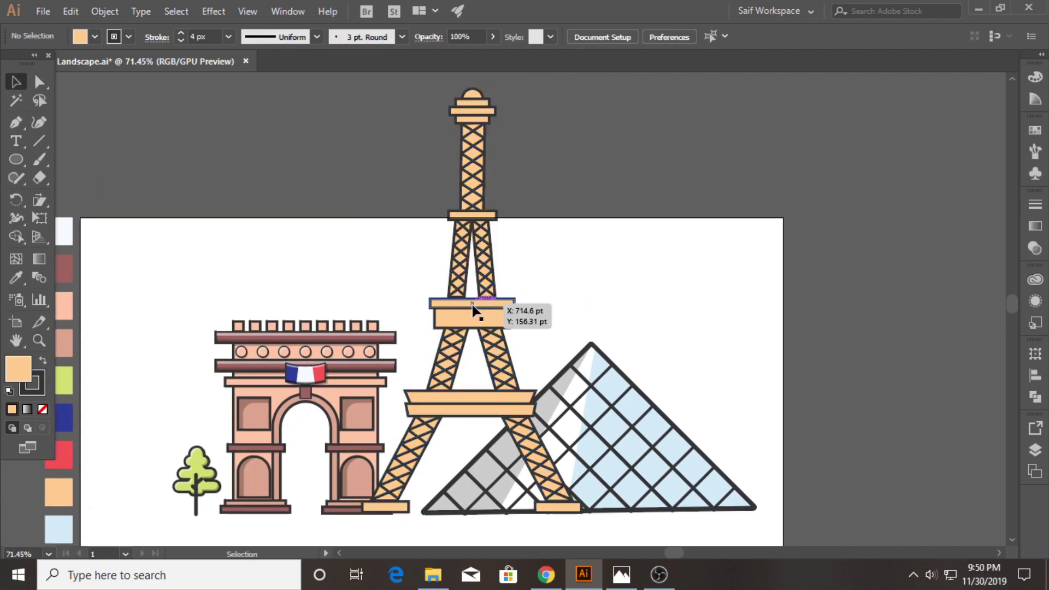
pyautogui.moveTo(485, 315); pyautogui.dragTo(464, 318)
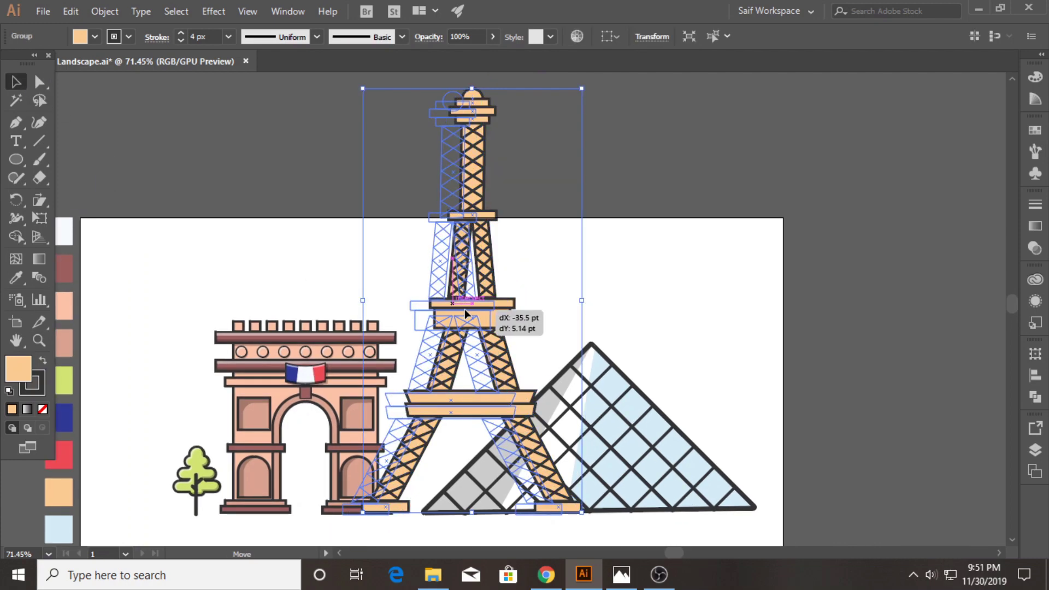
pyautogui.hotkey('alt', 'Tab')
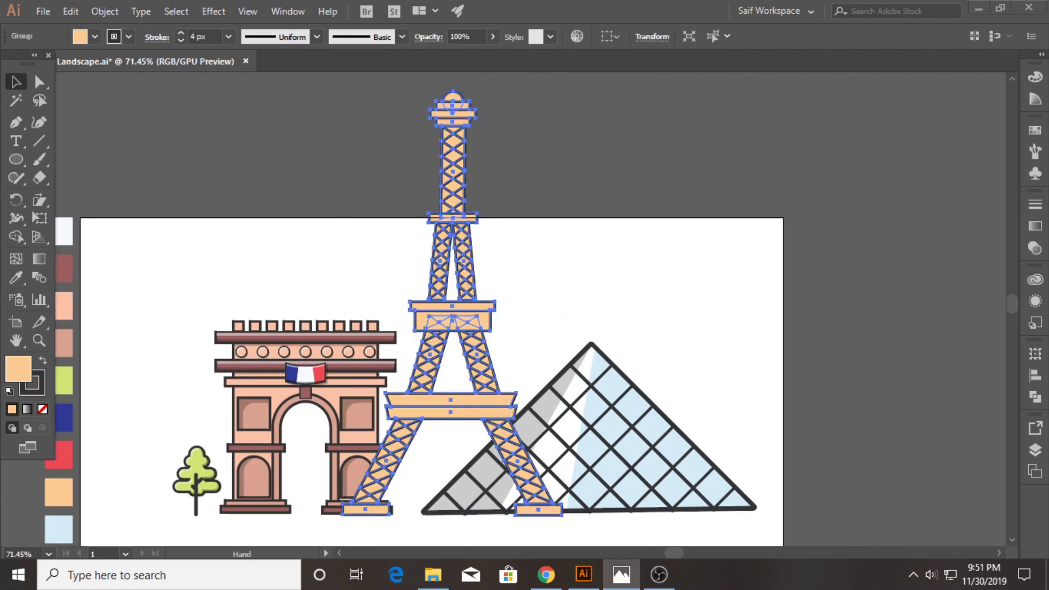
pyautogui.hotkey('alt', 'Tab')
pyautogui.moveTo(477, 316); pyautogui.dragTo(438, 316)
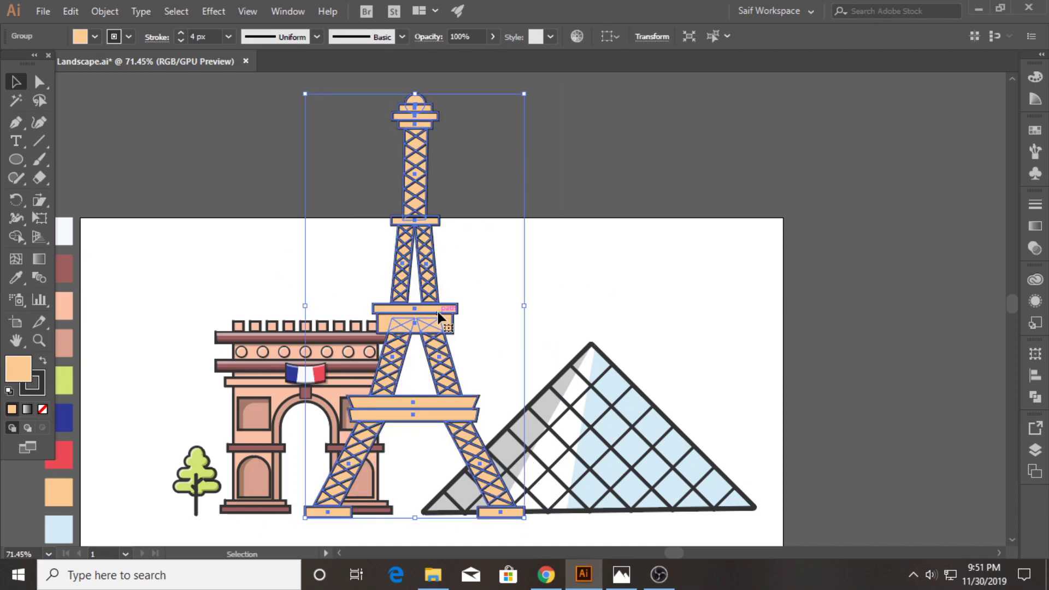
pyautogui.click(580, 399)
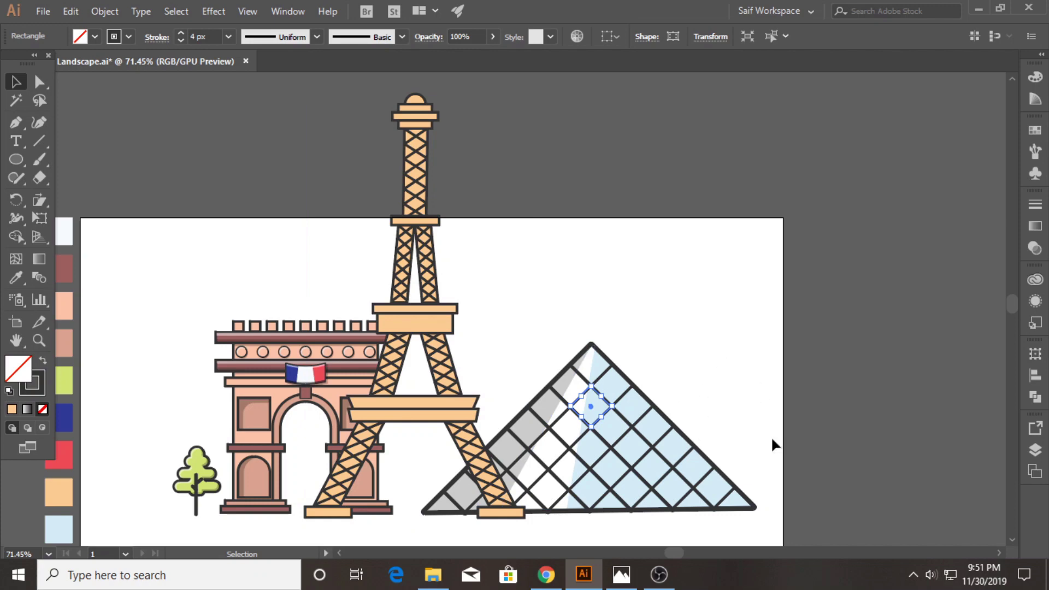
# - Slide the glass pyramid left beneath the Eiffel Tower
pyautogui.moveTo(561, 418); pyautogui.dragTo(499, 424)
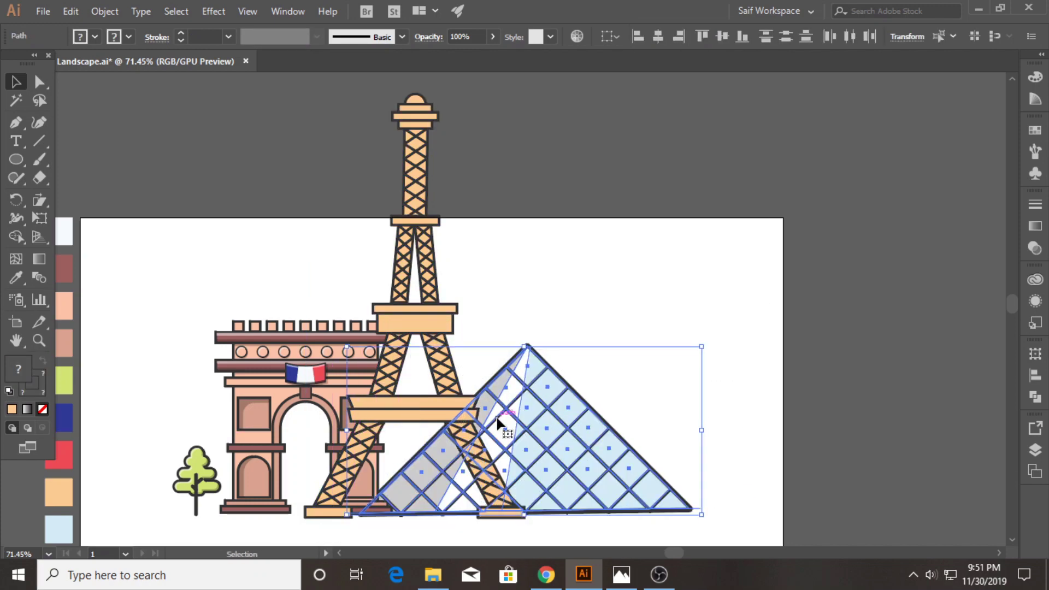
pyautogui.click(608, 332)
pyautogui.scroll(-3, 585, 383)
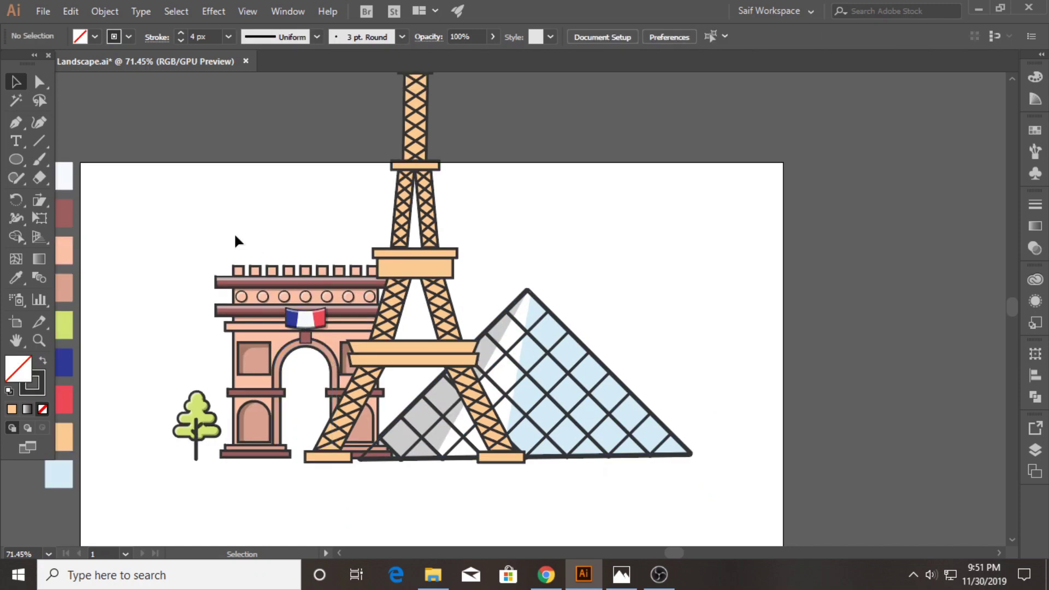
pyautogui.scroll(1, 306, 256)
pyautogui.moveTo(387, 280); pyautogui.dragTo(426, 273)
# - Refill the Eiffel Tower group with peach f9d1a5 via the Color Picker
pyautogui.click(426, 274)
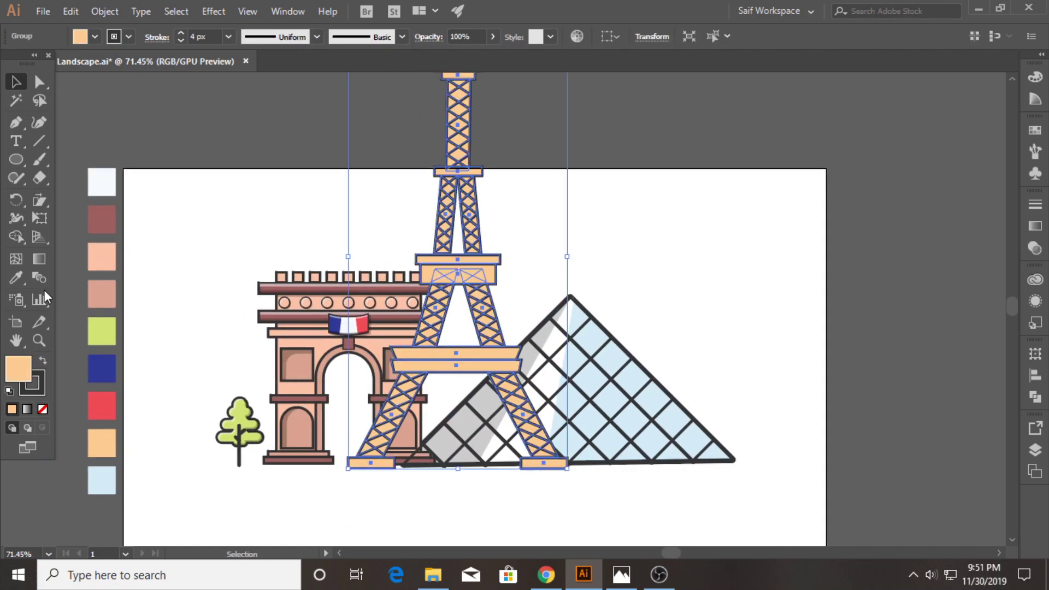
pyautogui.doubleClick(20, 372)
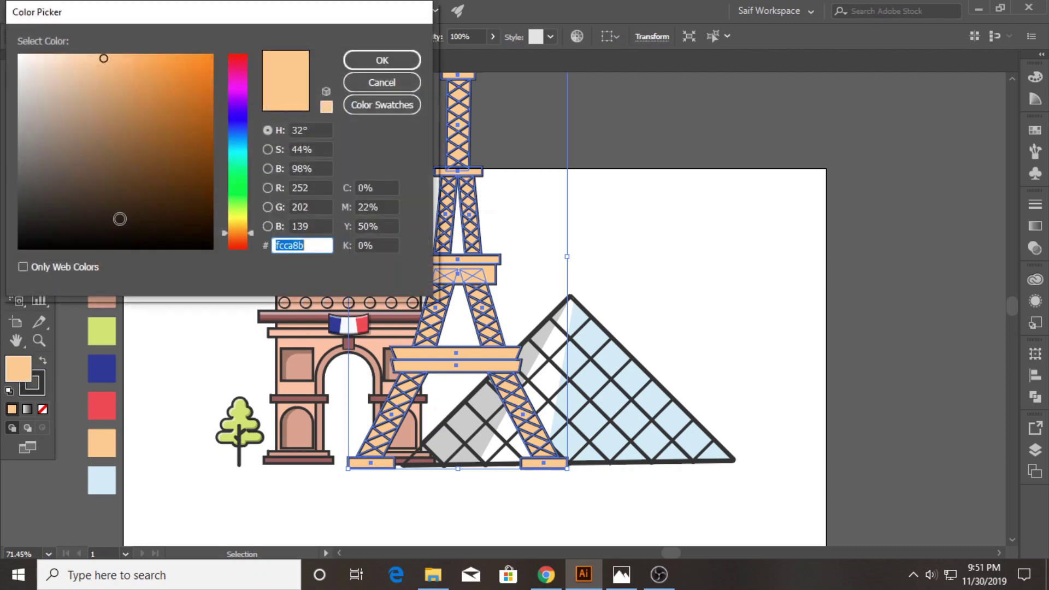
pyautogui.click(382, 60)
pyautogui.click(264, 184)
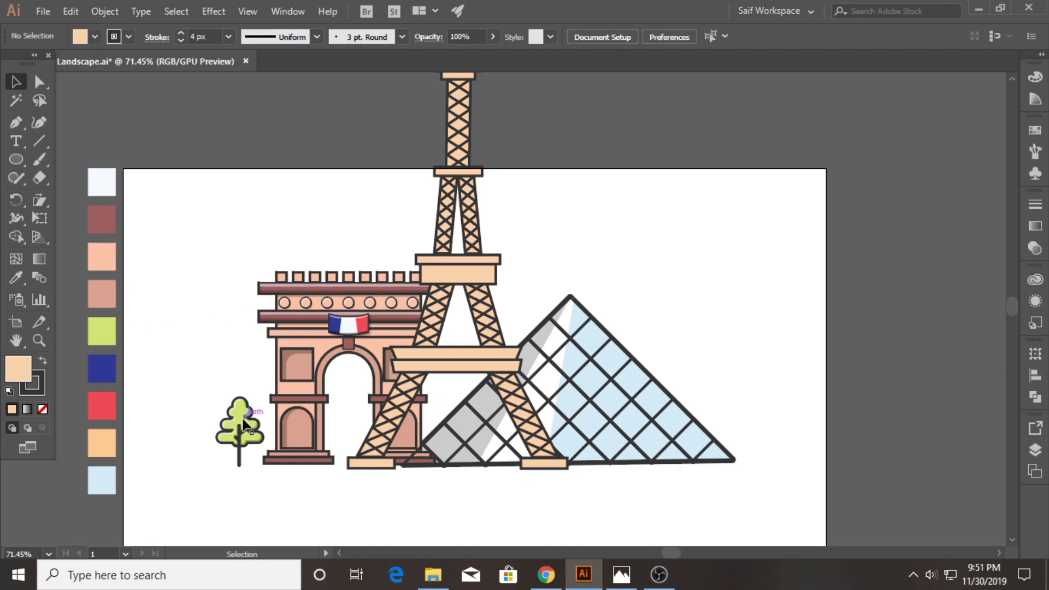
# - Move the tree against the Arc's left base and place a copy inside the arch
pyautogui.moveTo(243, 423); pyautogui.dragTo(271, 421)
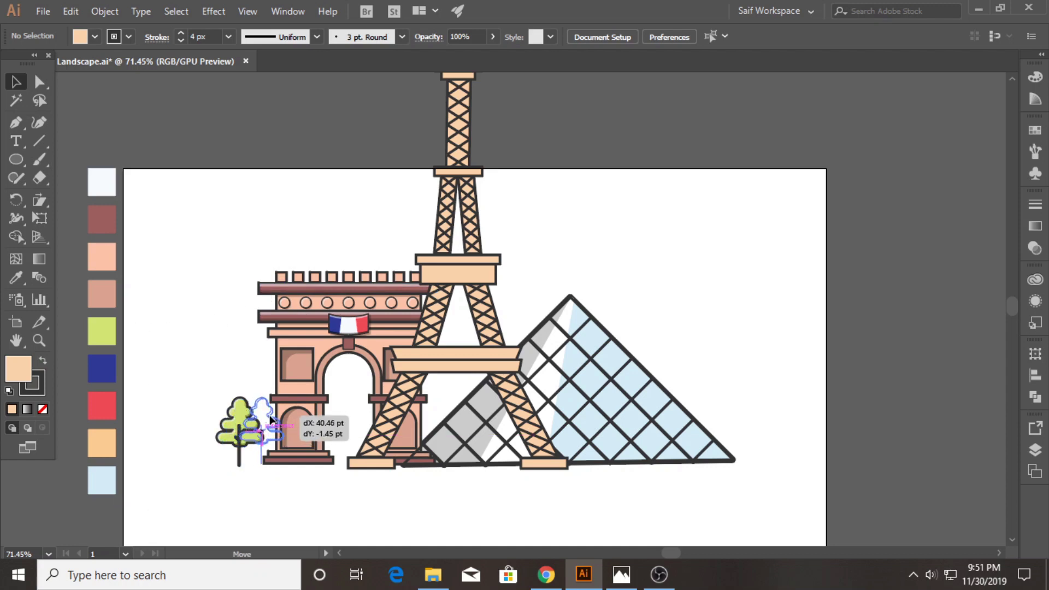
pyautogui.moveTo(271, 420); pyautogui.dragTo(350, 419)
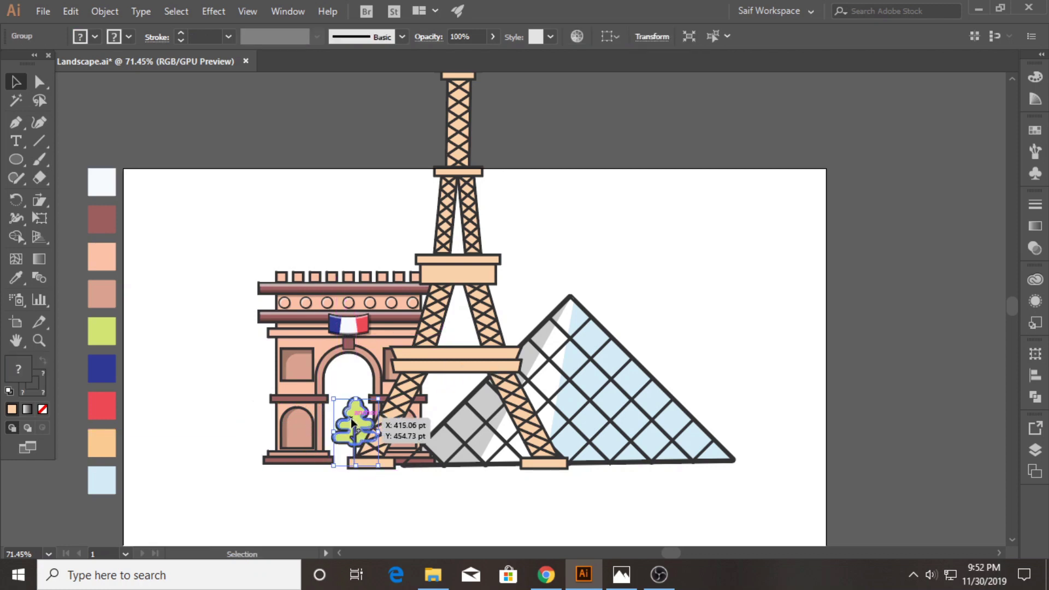
pyautogui.hotkey('ctrl', 'z')
pyautogui.moveTo(261, 429); pyautogui.dragTo(355, 424)
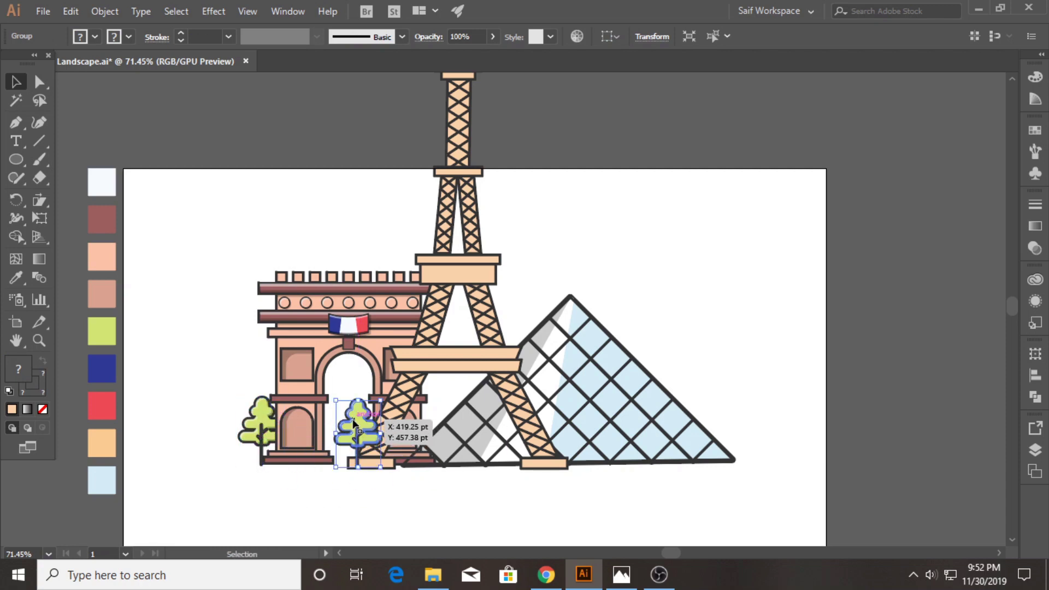
# - Nudge the Eiffel Tower up two steps
pyautogui.click(492, 356)
pyautogui.press('Up')
pyautogui.press('Up')
pyautogui.press('Up')
pyautogui.press('Up')
pyautogui.press('Up')
pyautogui.press('Up')
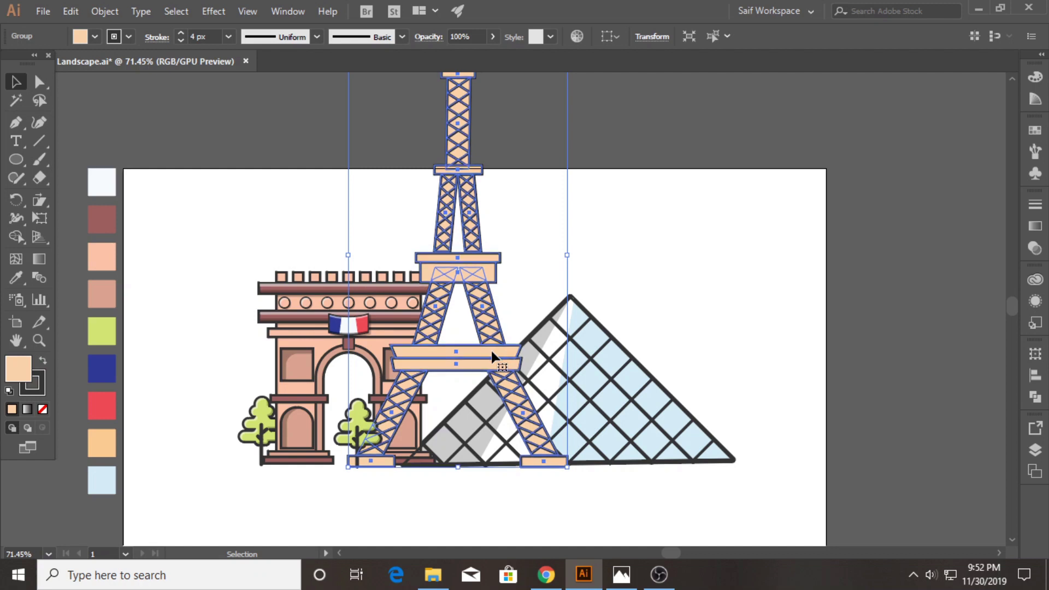
pyautogui.press('Up')
pyautogui.press('Up')
pyautogui.press('Up')
pyautogui.click(602, 362)
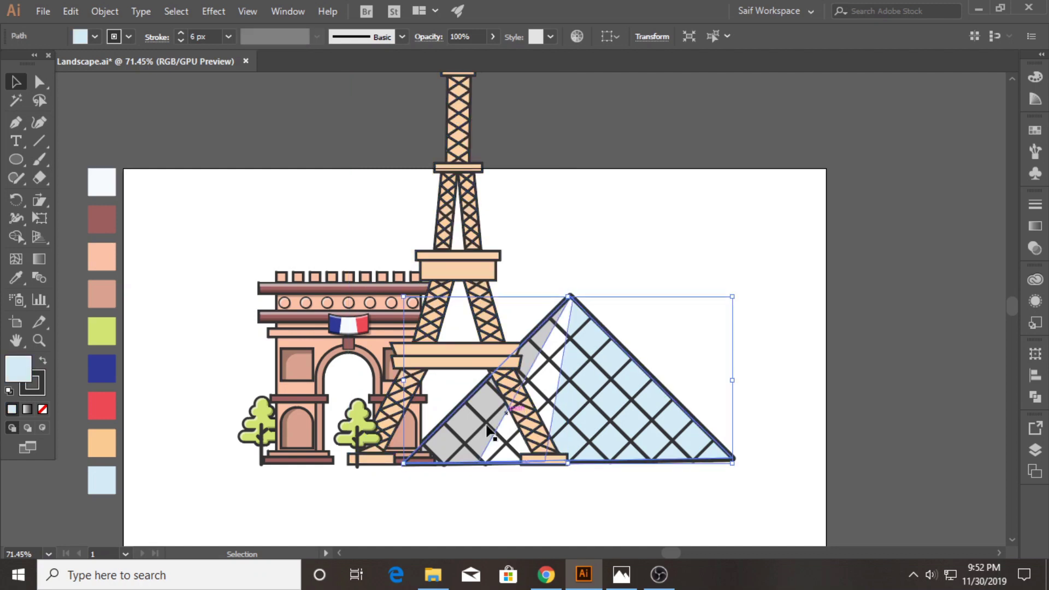
pyautogui.click(410, 492)
pyautogui.click(358, 426)
pyautogui.click(261, 429)
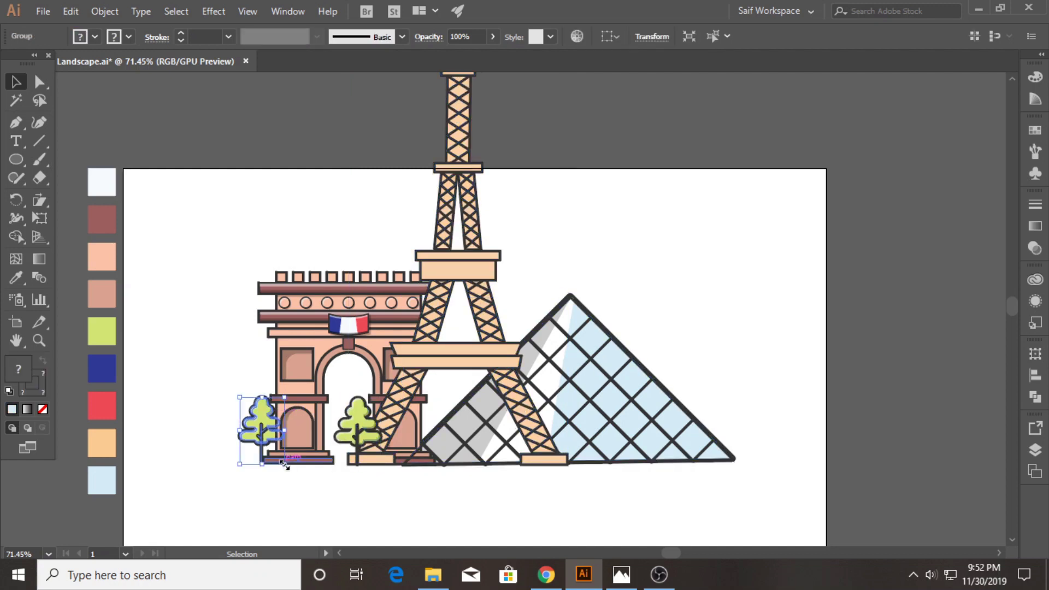
pyautogui.click(297, 496)
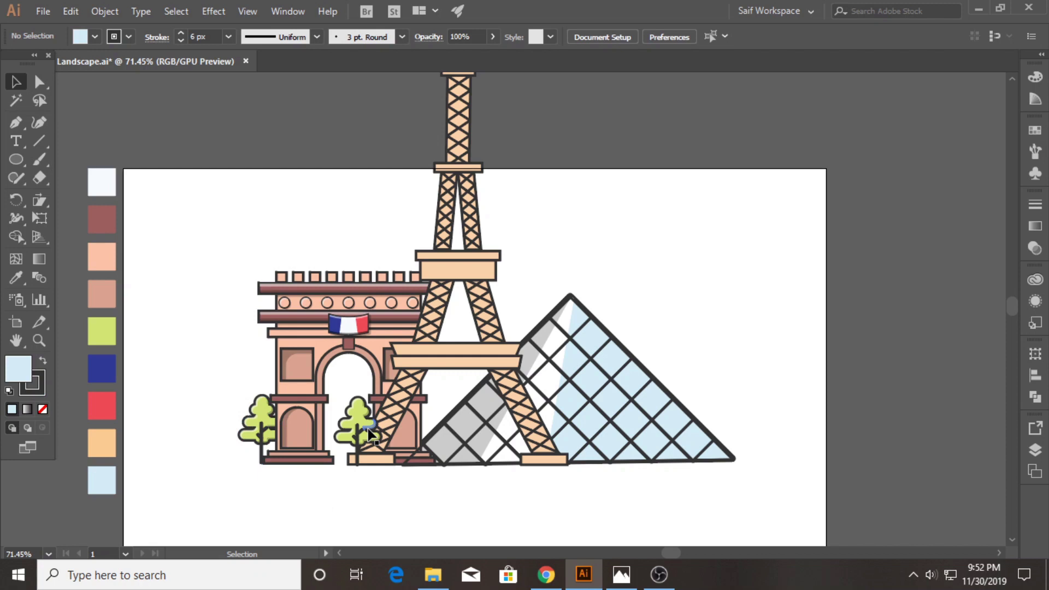
# - Add tree copies beside the tower's right leg and at the pyramid's right end
pyautogui.moveTo(371, 434); pyautogui.dragTo(589, 432)
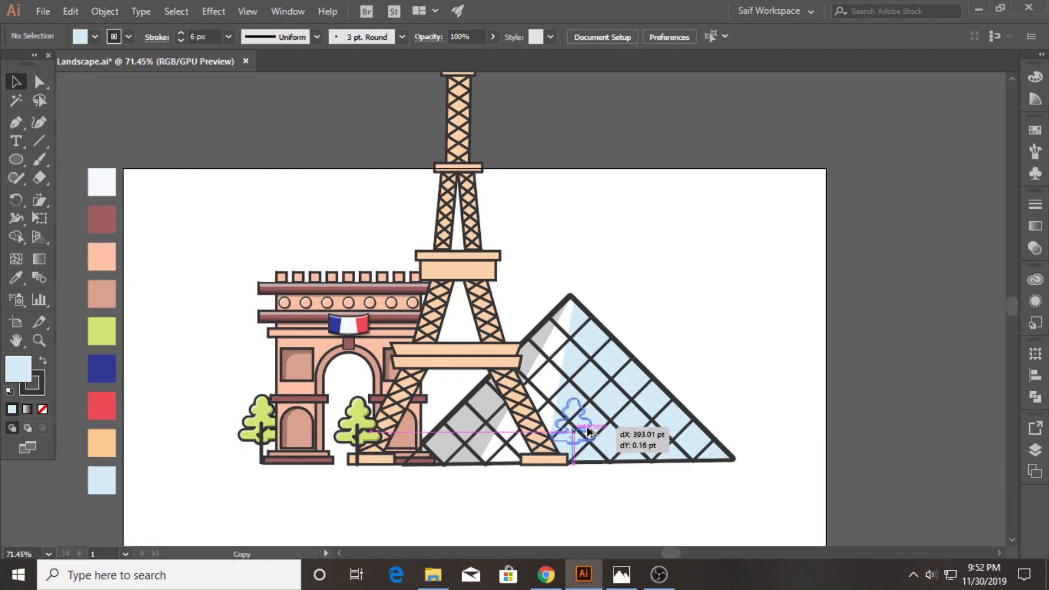
pyautogui.moveTo(586, 432); pyautogui.dragTo(728, 440)
pyautogui.click(579, 514)
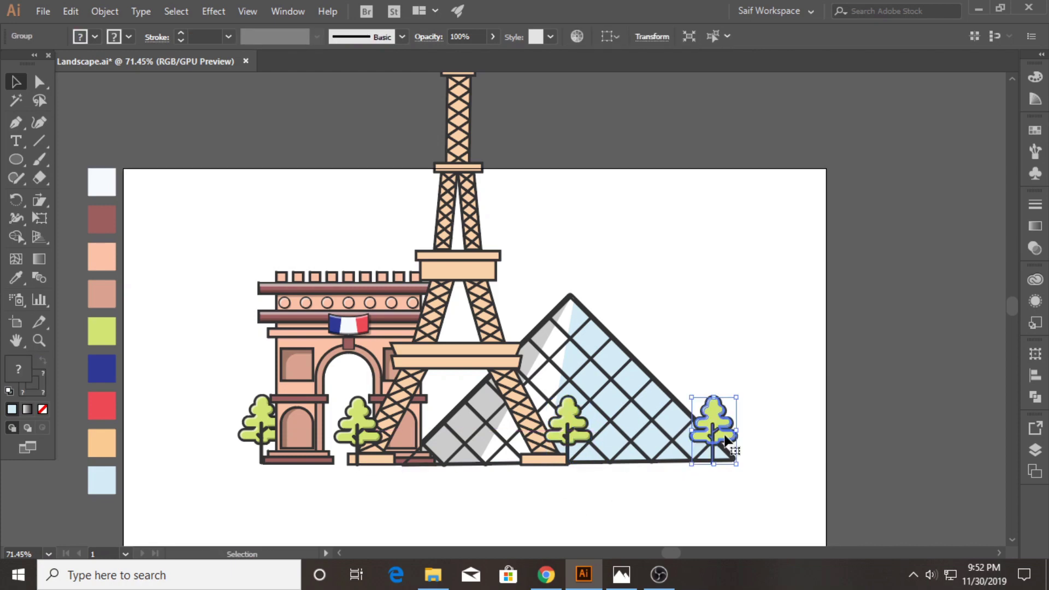
pyautogui.hotkey('ctrl', 'shift', 'p')
pyautogui.click(484, 408)
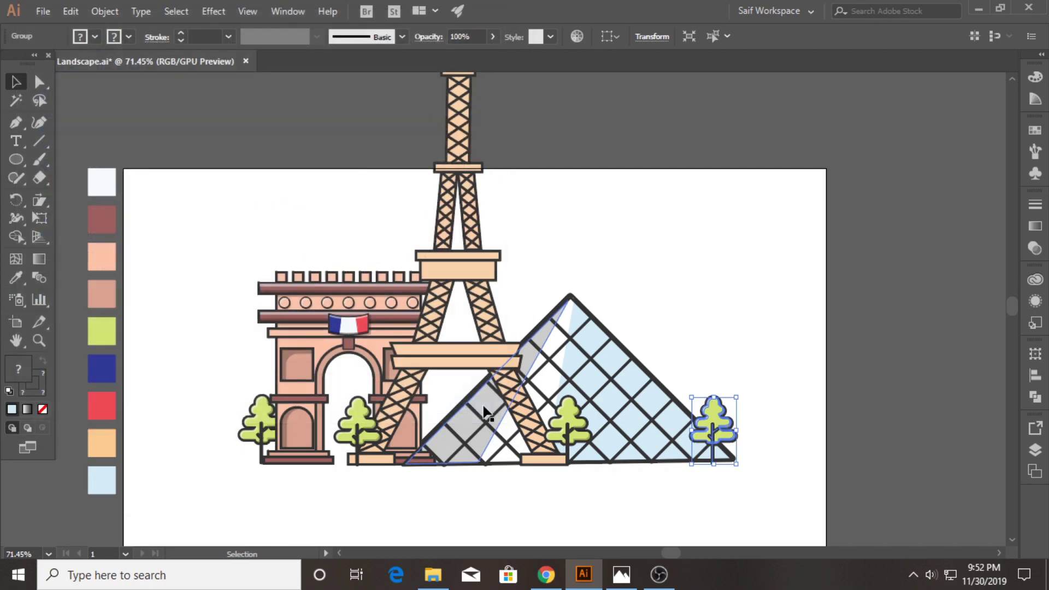
pyautogui.click(613, 310)
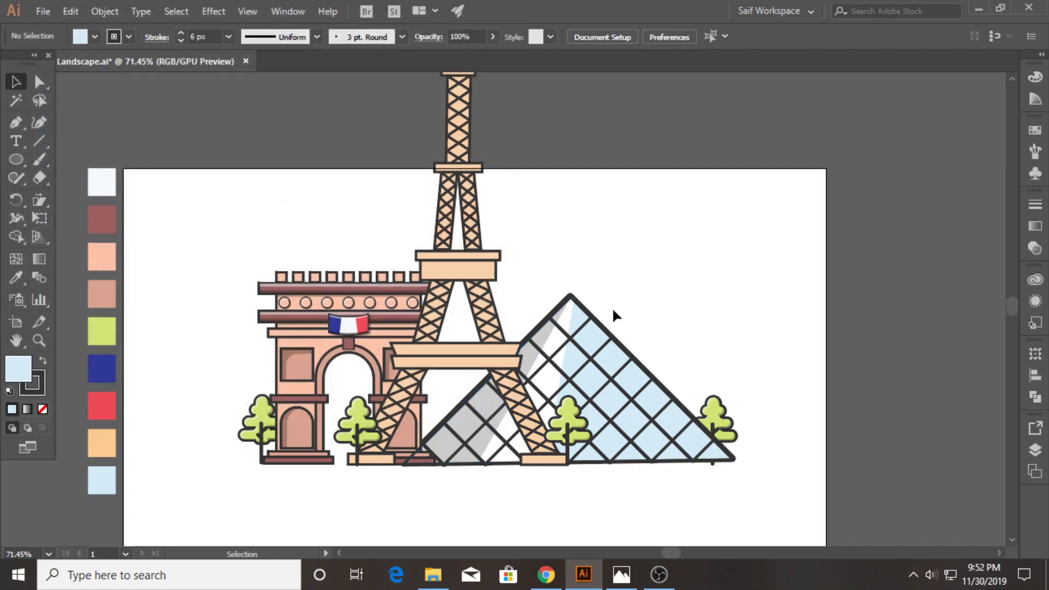
pyautogui.scroll(2, 371, 230)
pyautogui.scroll(2, 370, 229)
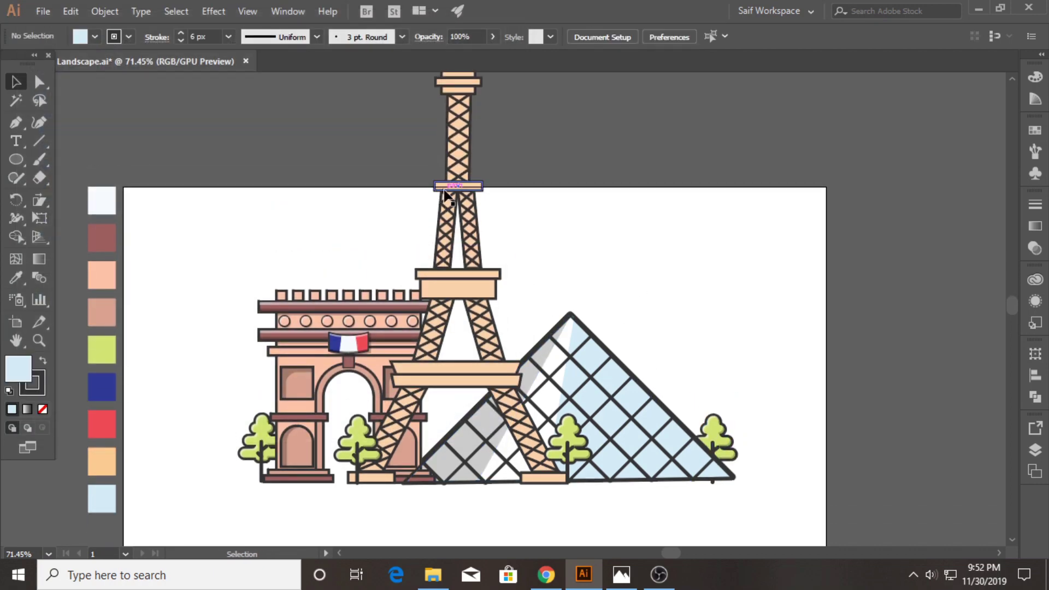
# - Shrink the Eiffel Tower proportionally twice and nudge it down two steps
pyautogui.click(457, 180)
pyautogui.moveTo(567, 114); pyautogui.dragTo(556, 136)
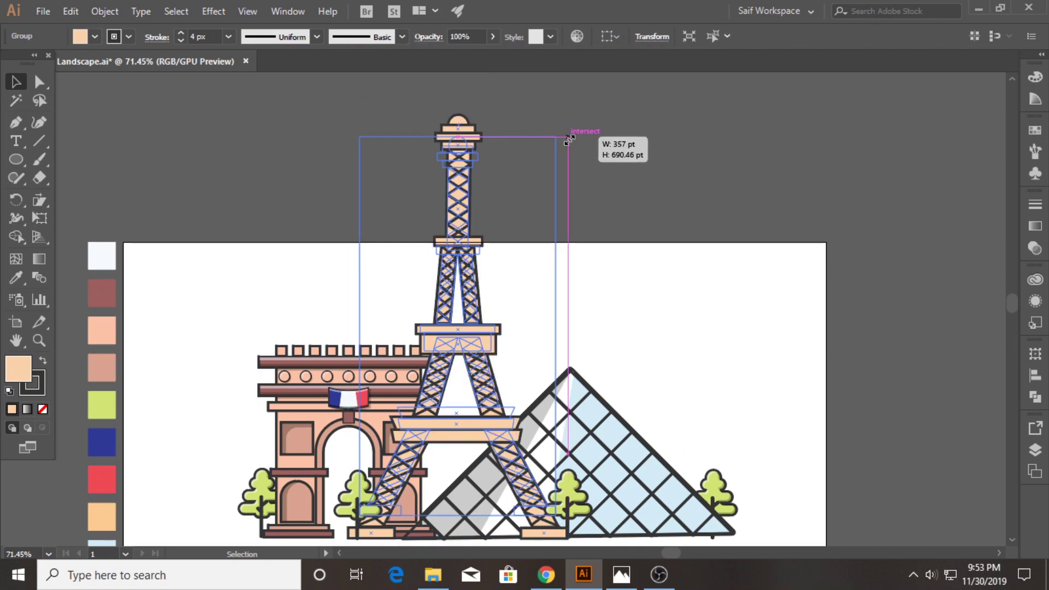
pyautogui.press('Down')
pyautogui.press('Down')
pyautogui.press('Down')
pyautogui.press('Down')
pyautogui.press('Down')
pyautogui.press('Down')
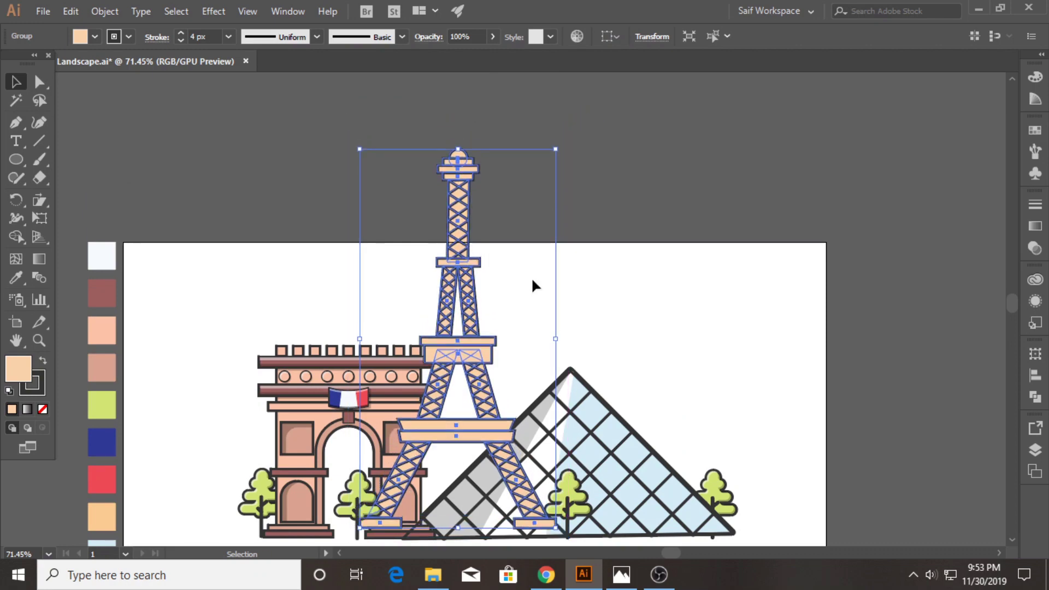
pyautogui.press('Down')
pyautogui.press('Down')
pyautogui.press('Down')
pyautogui.press('Down')
pyautogui.press('Down')
pyautogui.press('Down')
pyautogui.press('Down')
pyautogui.press('Down')
pyautogui.press('Down')
pyautogui.press('Down')
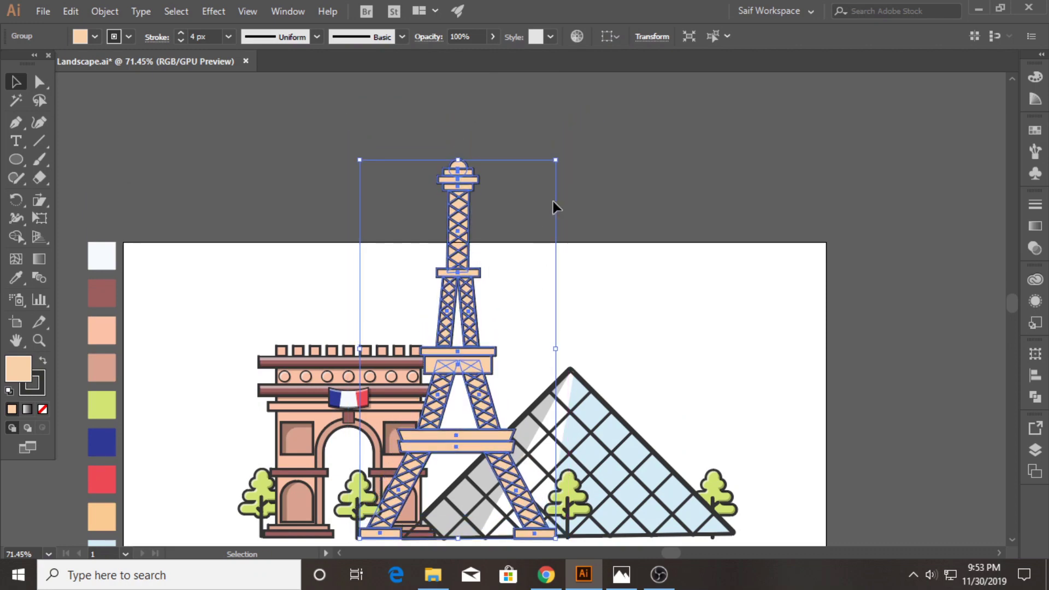
pyautogui.moveTo(557, 160); pyautogui.dragTo(542, 186)
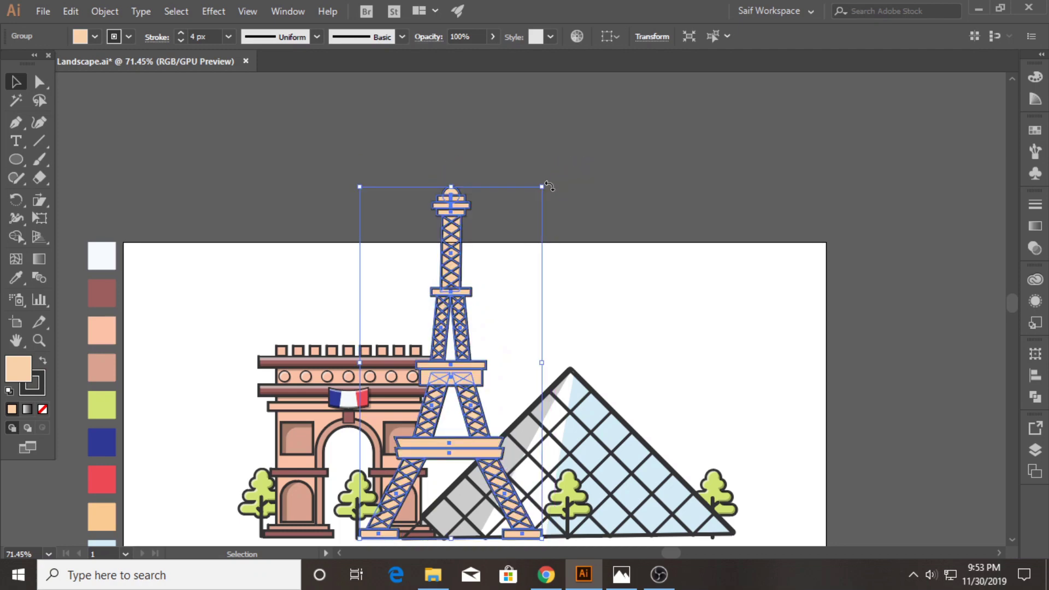
pyautogui.click(605, 308)
pyautogui.scroll(-3, 606, 306)
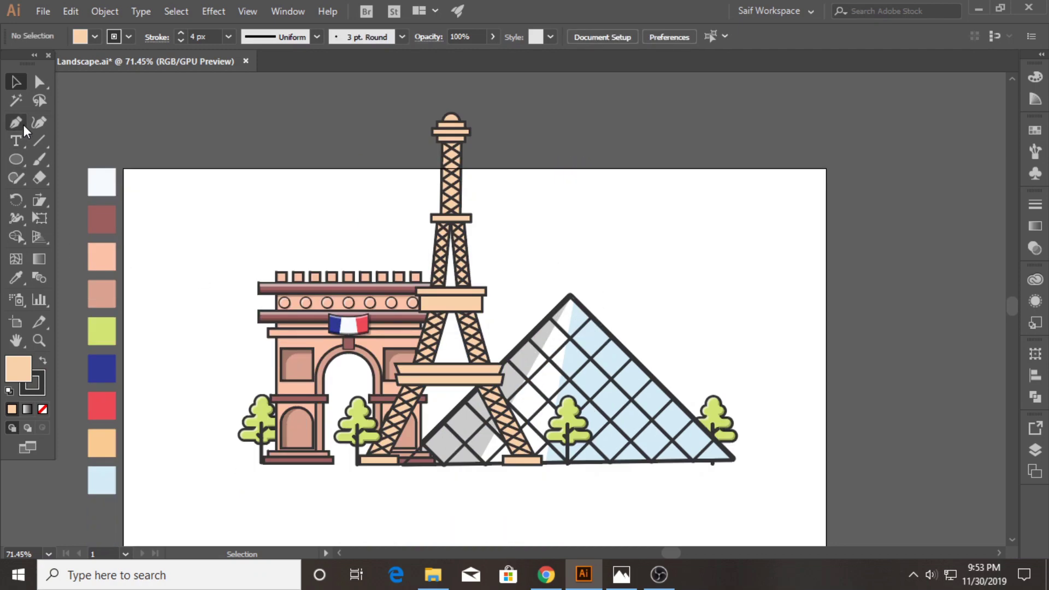
# - Draw a short dash, then a long ground line from under the Arc past the pyramid
pyautogui.click(199, 464)
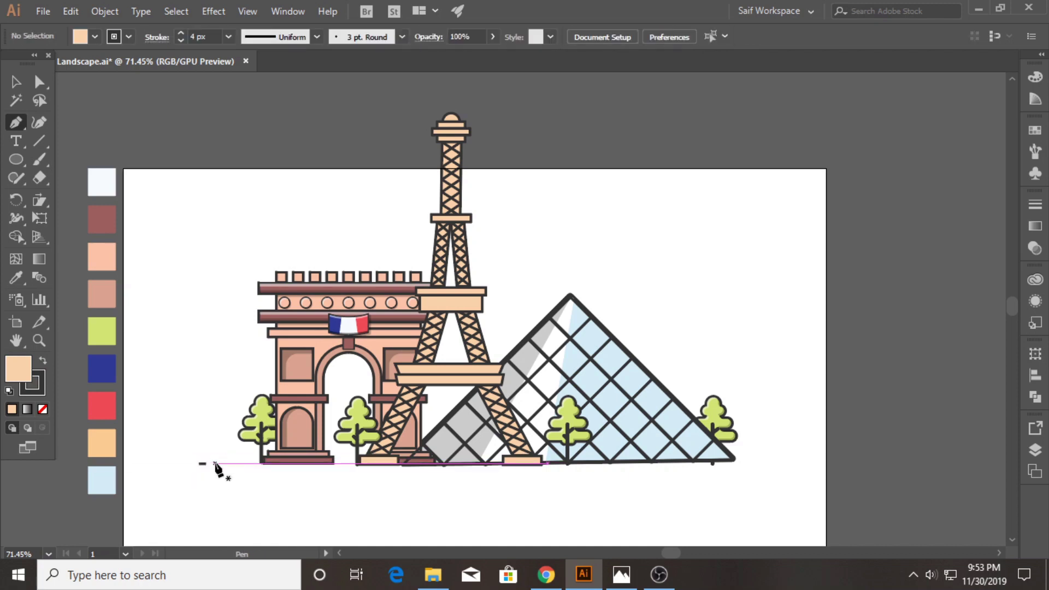
pyautogui.moveTo(214, 463); pyautogui.dragTo(234, 463)
pyautogui.press('Escape')
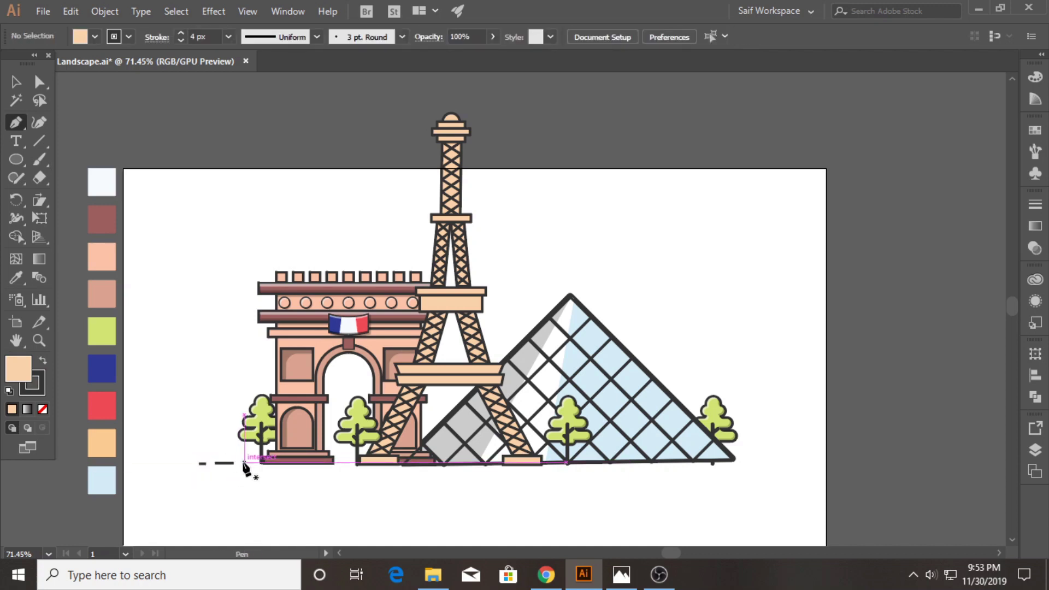
pyautogui.click(245, 463)
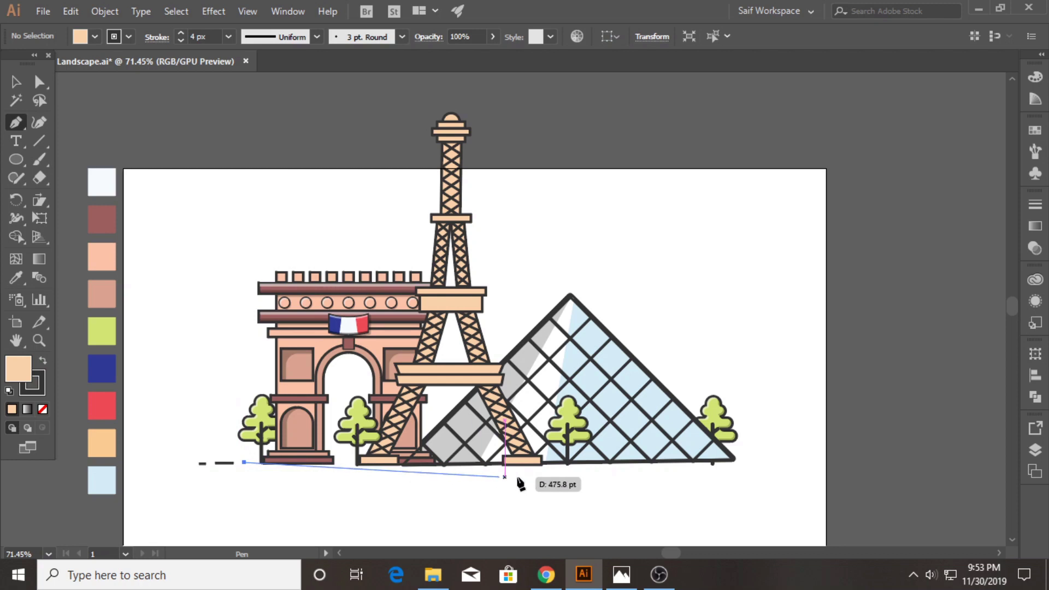
pyautogui.click(744, 463)
pyautogui.keyDown('ctrl'); pyautogui.click(758, 488); pyautogui.keyUp('ctrl')
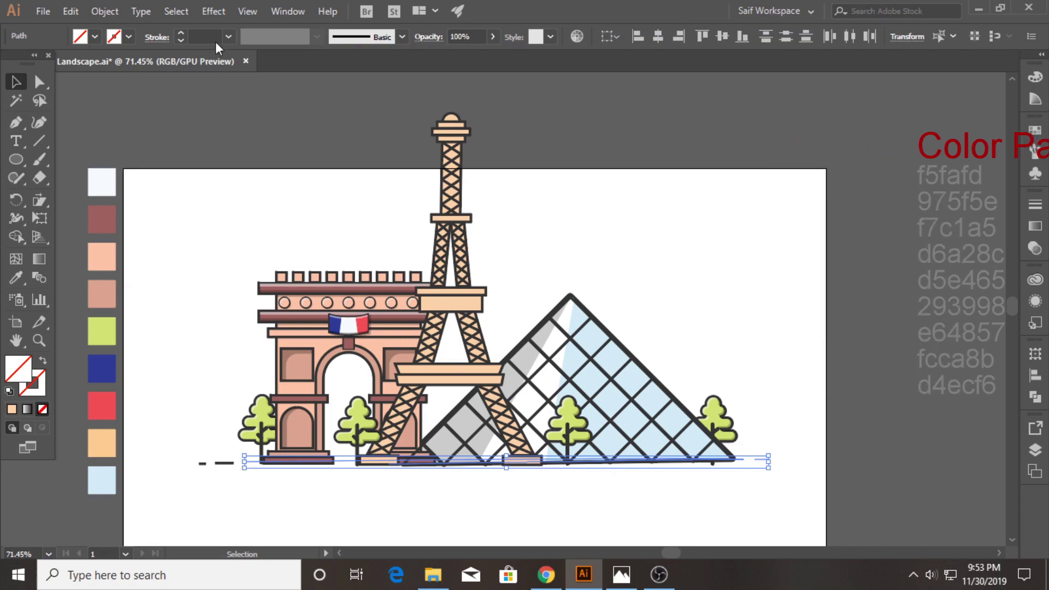
# - Set the ground line's stroke to 8 px with round caps
pyautogui.click(229, 37)
pyautogui.click(257, 171)
pyautogui.click(145, 37)
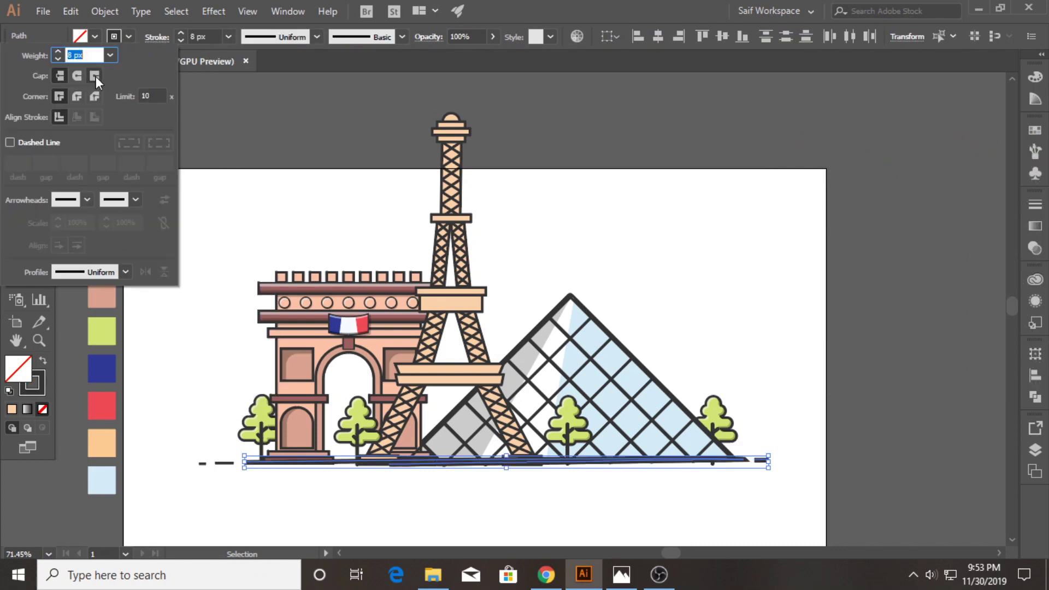
pyautogui.moveTo(181, 430); pyautogui.dragTo(227, 489)
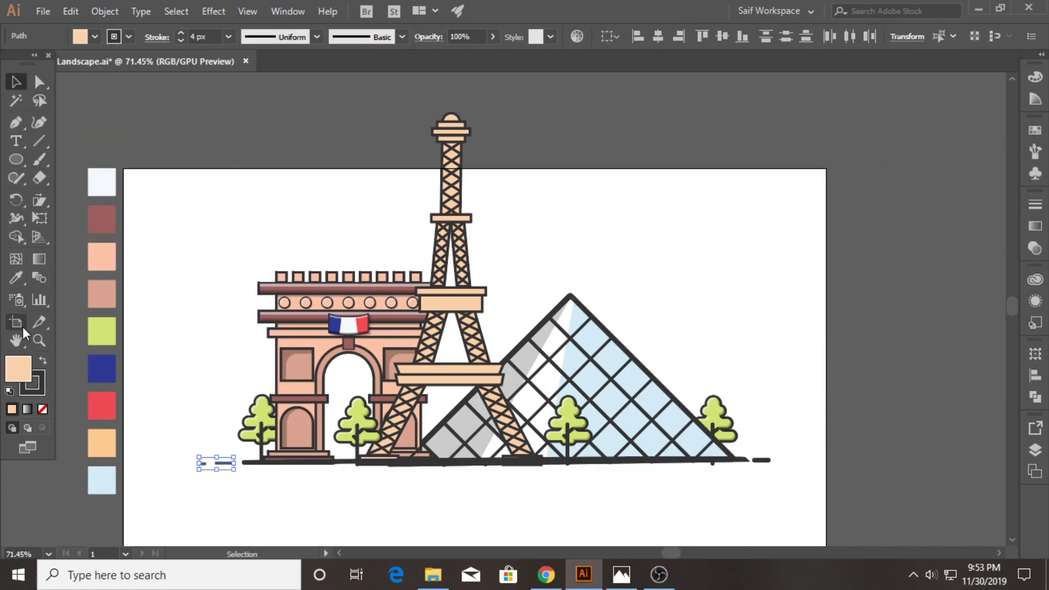